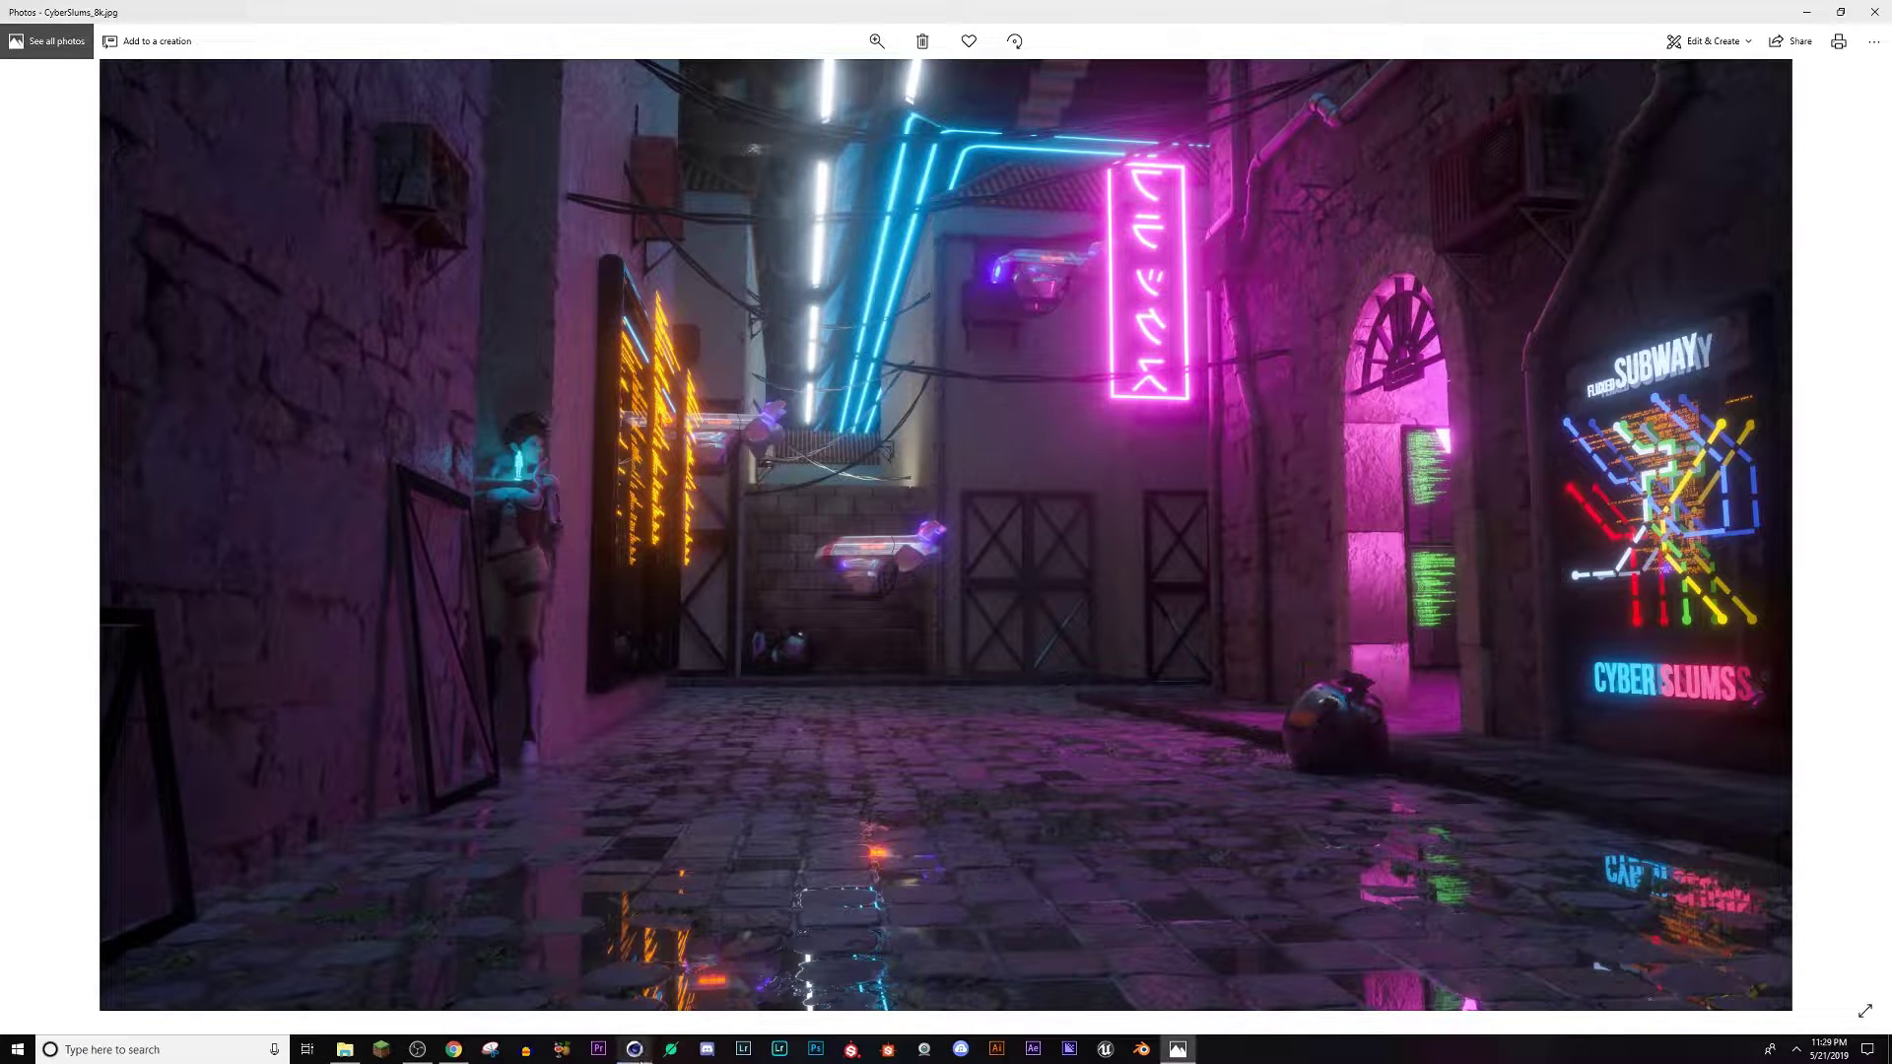
# Switch to Cinema 4D and add a cube to the empty scene.
pyautogui.moveTo(636, 1052)
pyautogui.click(635, 1011)
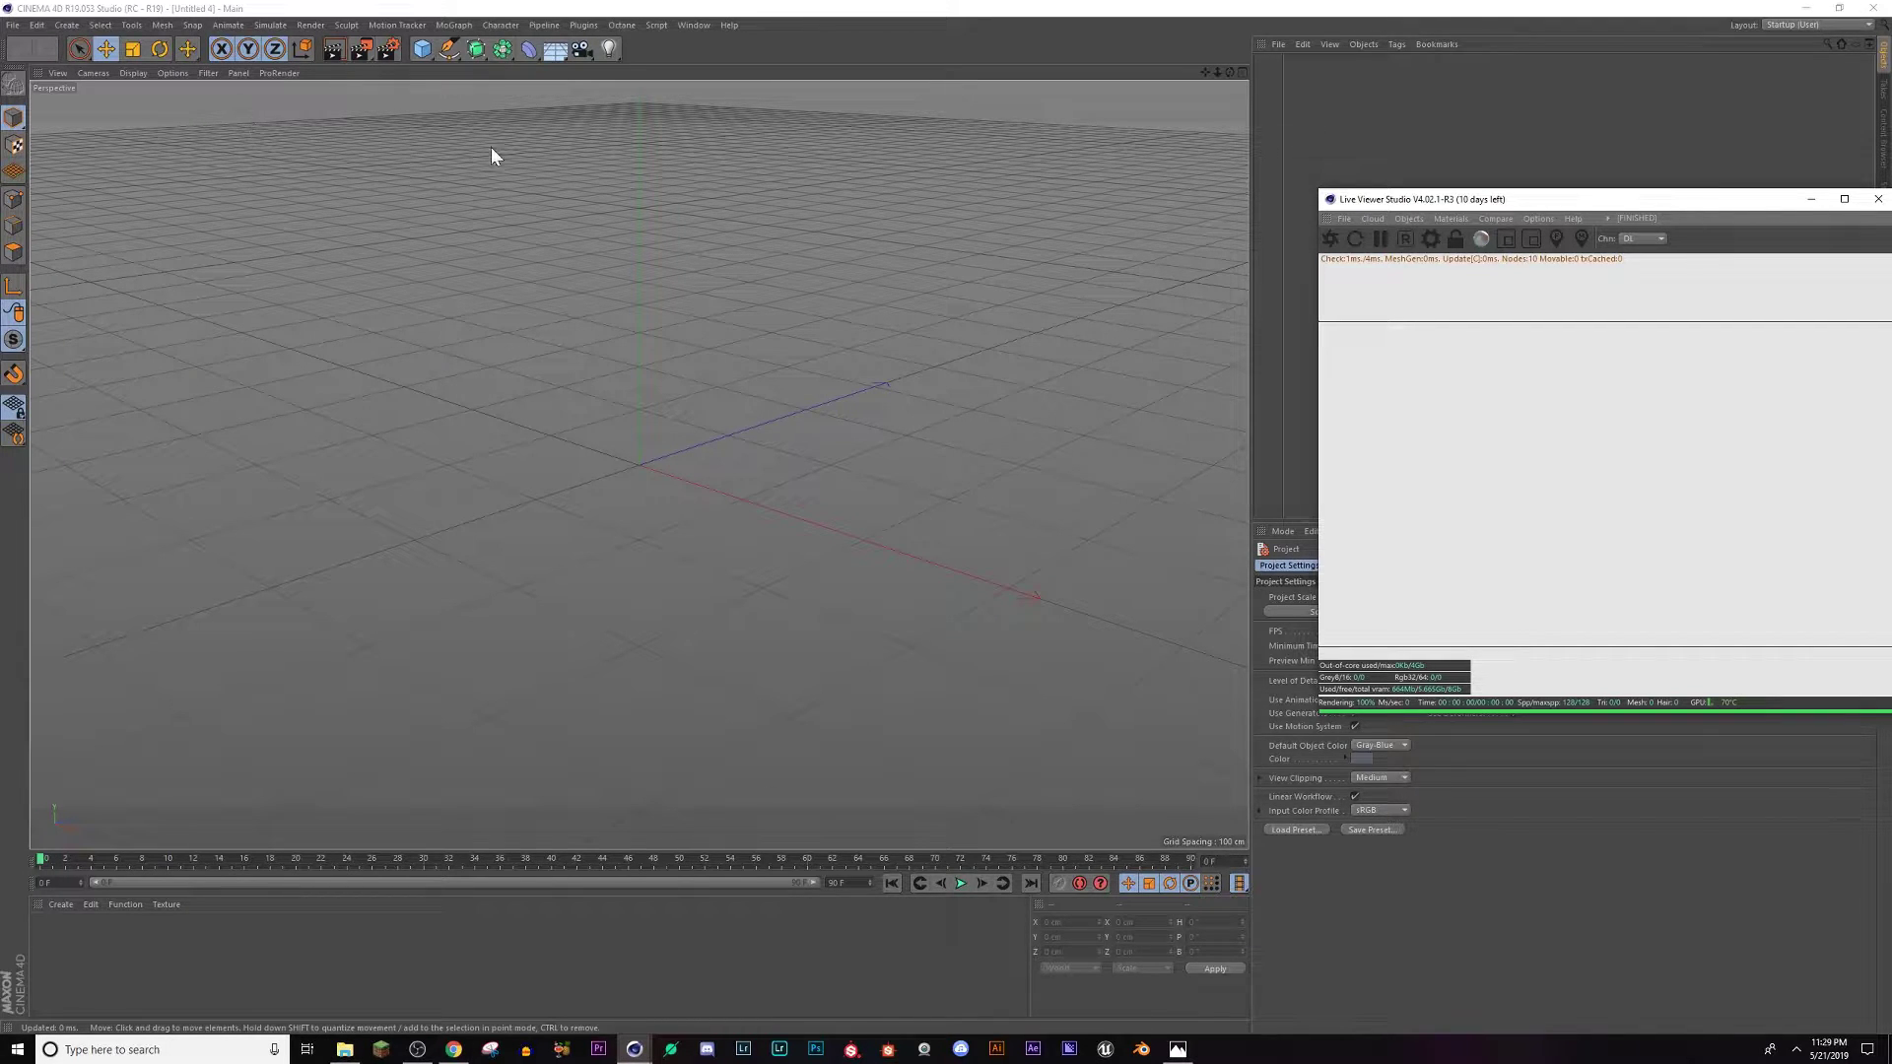
pyautogui.click(419, 49)
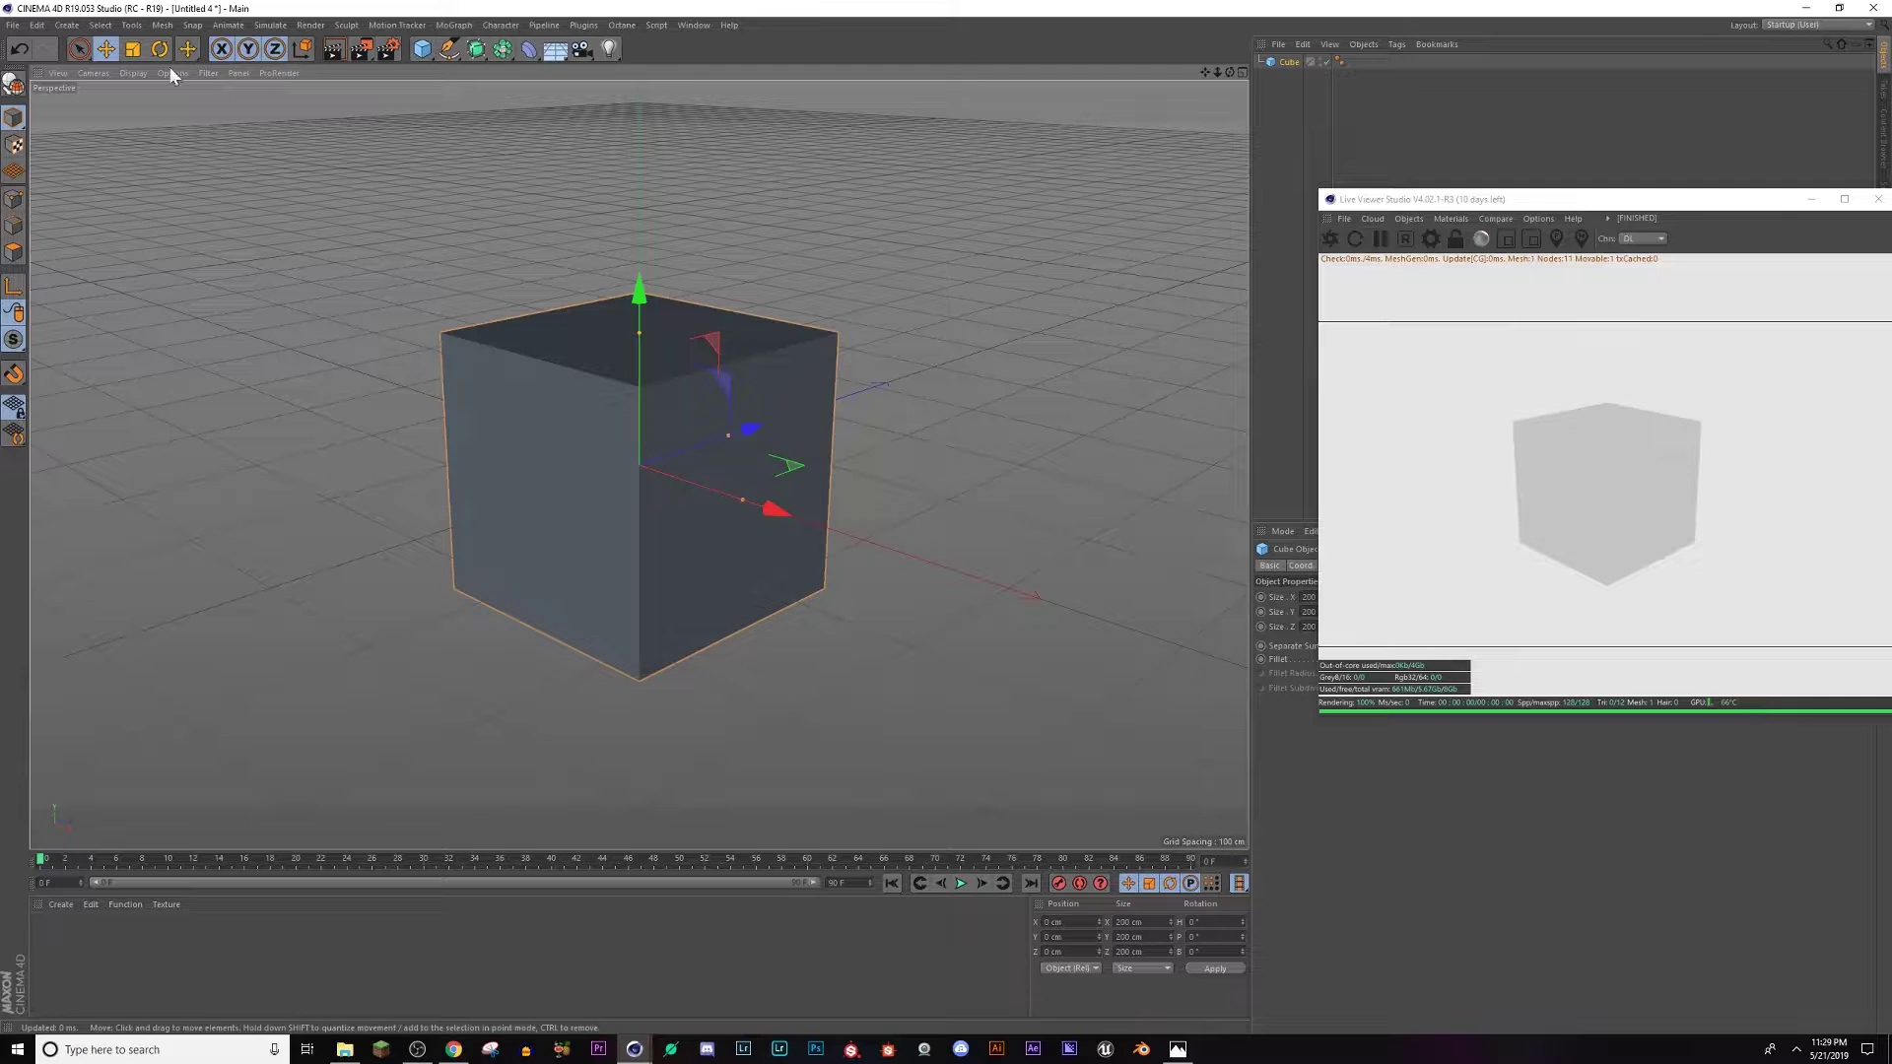
pyautogui.click(133, 73)
pyautogui.click(156, 106)
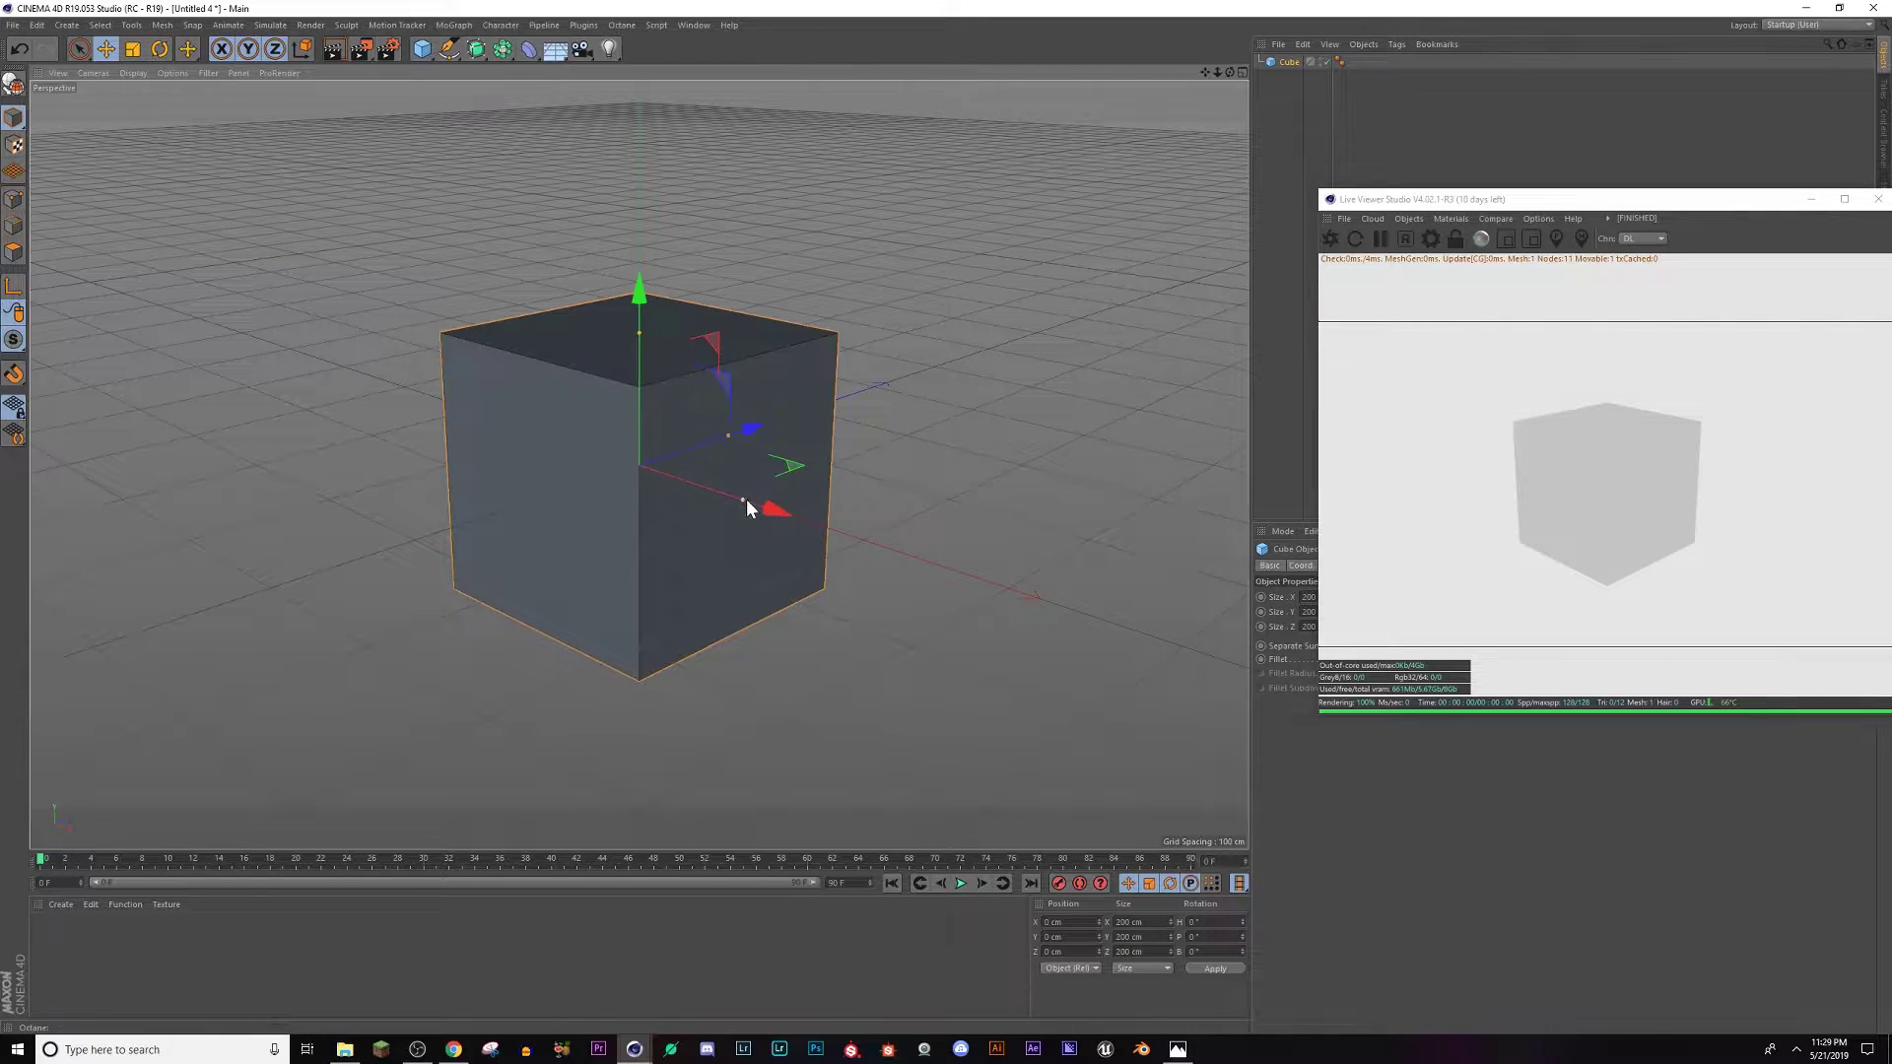
# Resize the cube into a flat slab about 348 cm long in X and 52 cm high in Y.
pyautogui.moveTo(744, 500); pyautogui.dragTo(848, 532)
pyautogui.moveTo(639, 333); pyautogui.dragTo(741, 588)
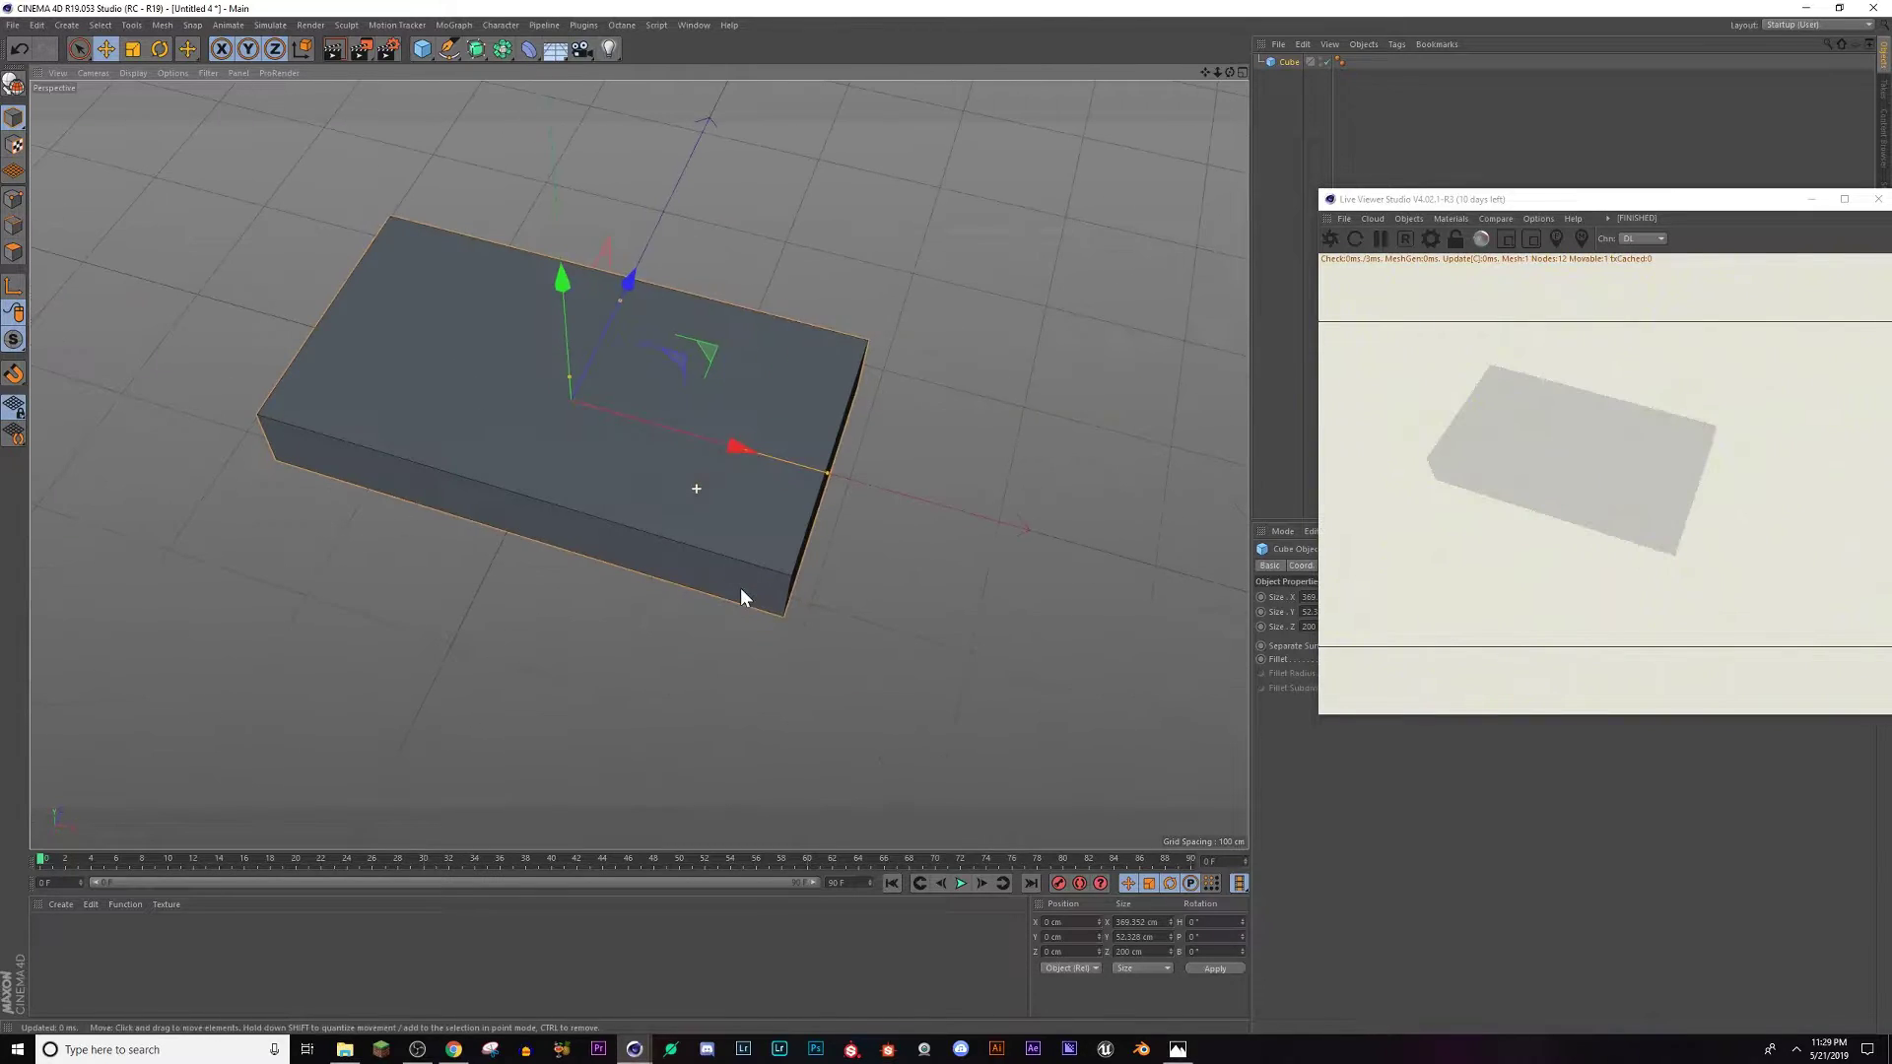
pyautogui.moveTo(825, 476); pyautogui.dragTo(730, 463)
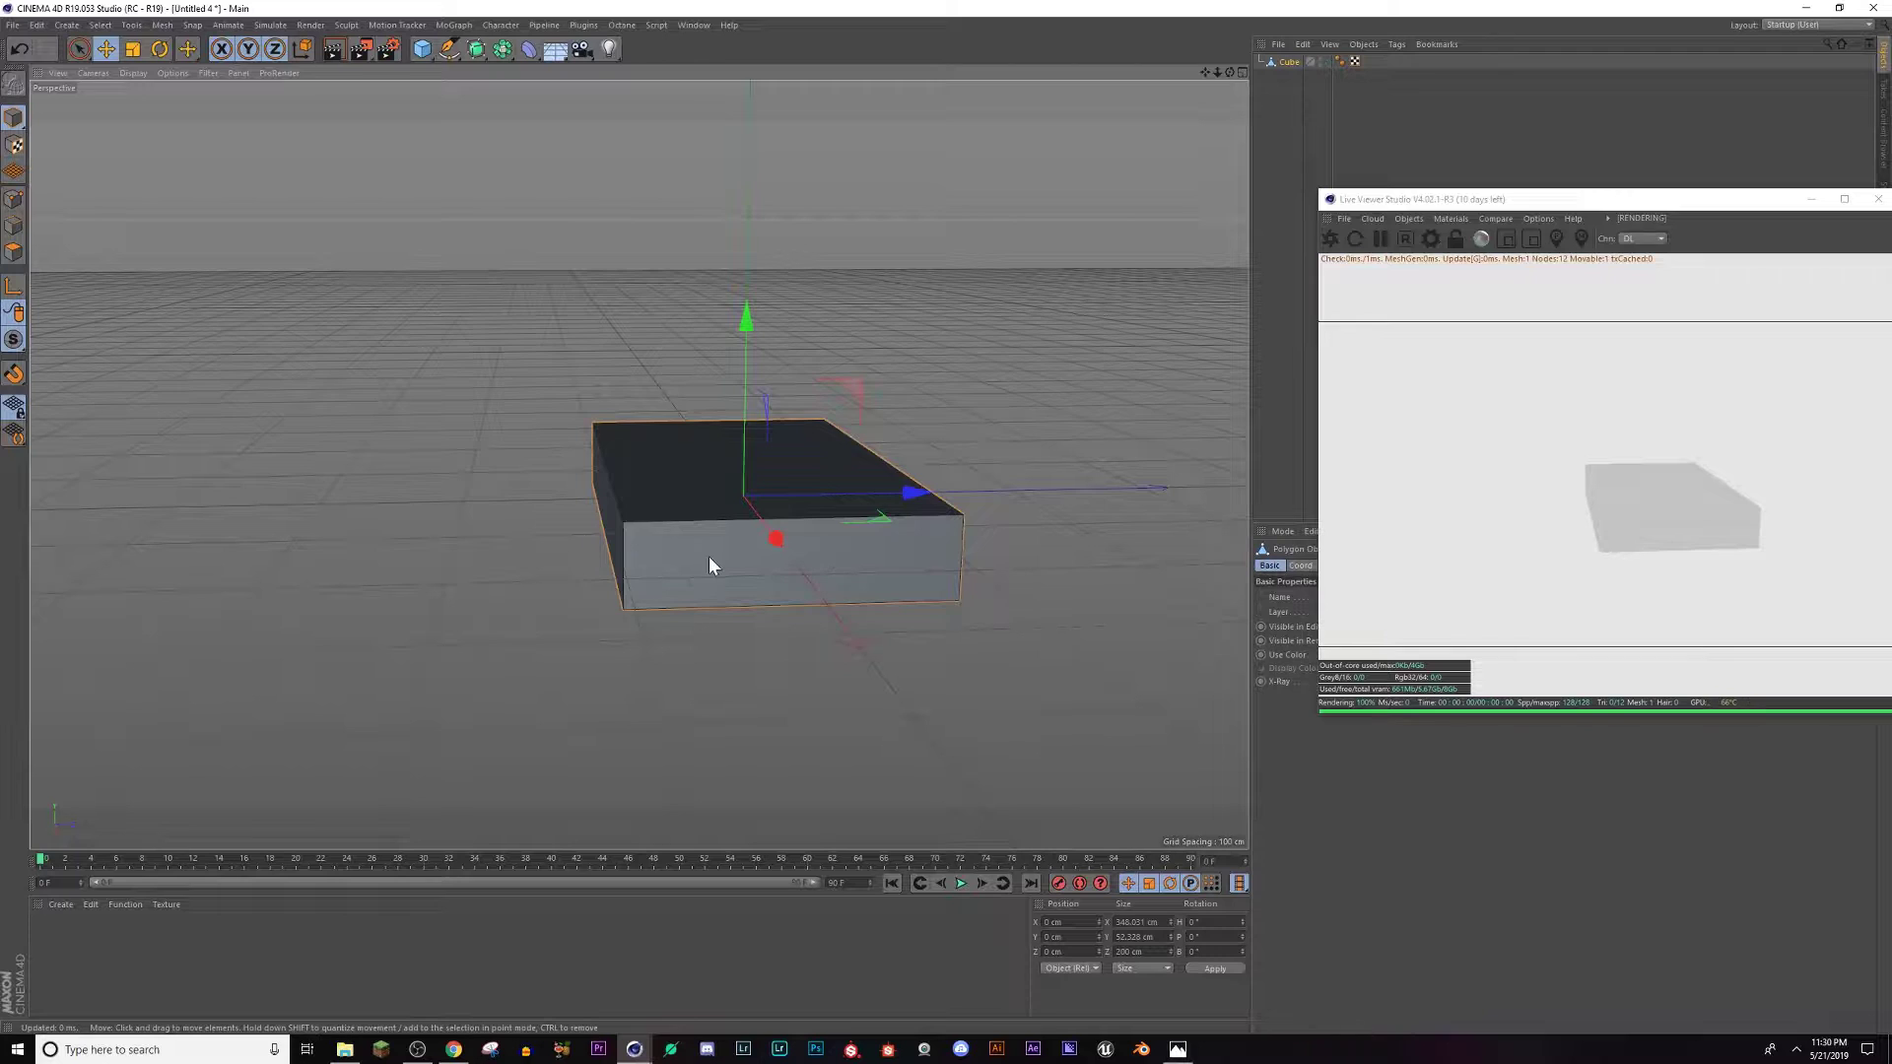
# Make the slab editable and select its underside face in polygon mode.
pyautogui.keyDown('alt'); pyautogui.moveTo(709, 558); pyautogui.dragTo(664, 485); pyautogui.keyUp('alt')
pyautogui.click(14, 85)
pyautogui.click(14, 253)
pyautogui.keyDown('alt'); pyautogui.moveTo(591, 552); pyautogui.dragTo(612, 477); pyautogui.keyUp('alt')
pyautogui.click(857, 650)
pyautogui.keyDown('alt'); pyautogui.moveTo(752, 558); pyautogui.dragTo(237, 122); pyautogui.keyUp('alt')
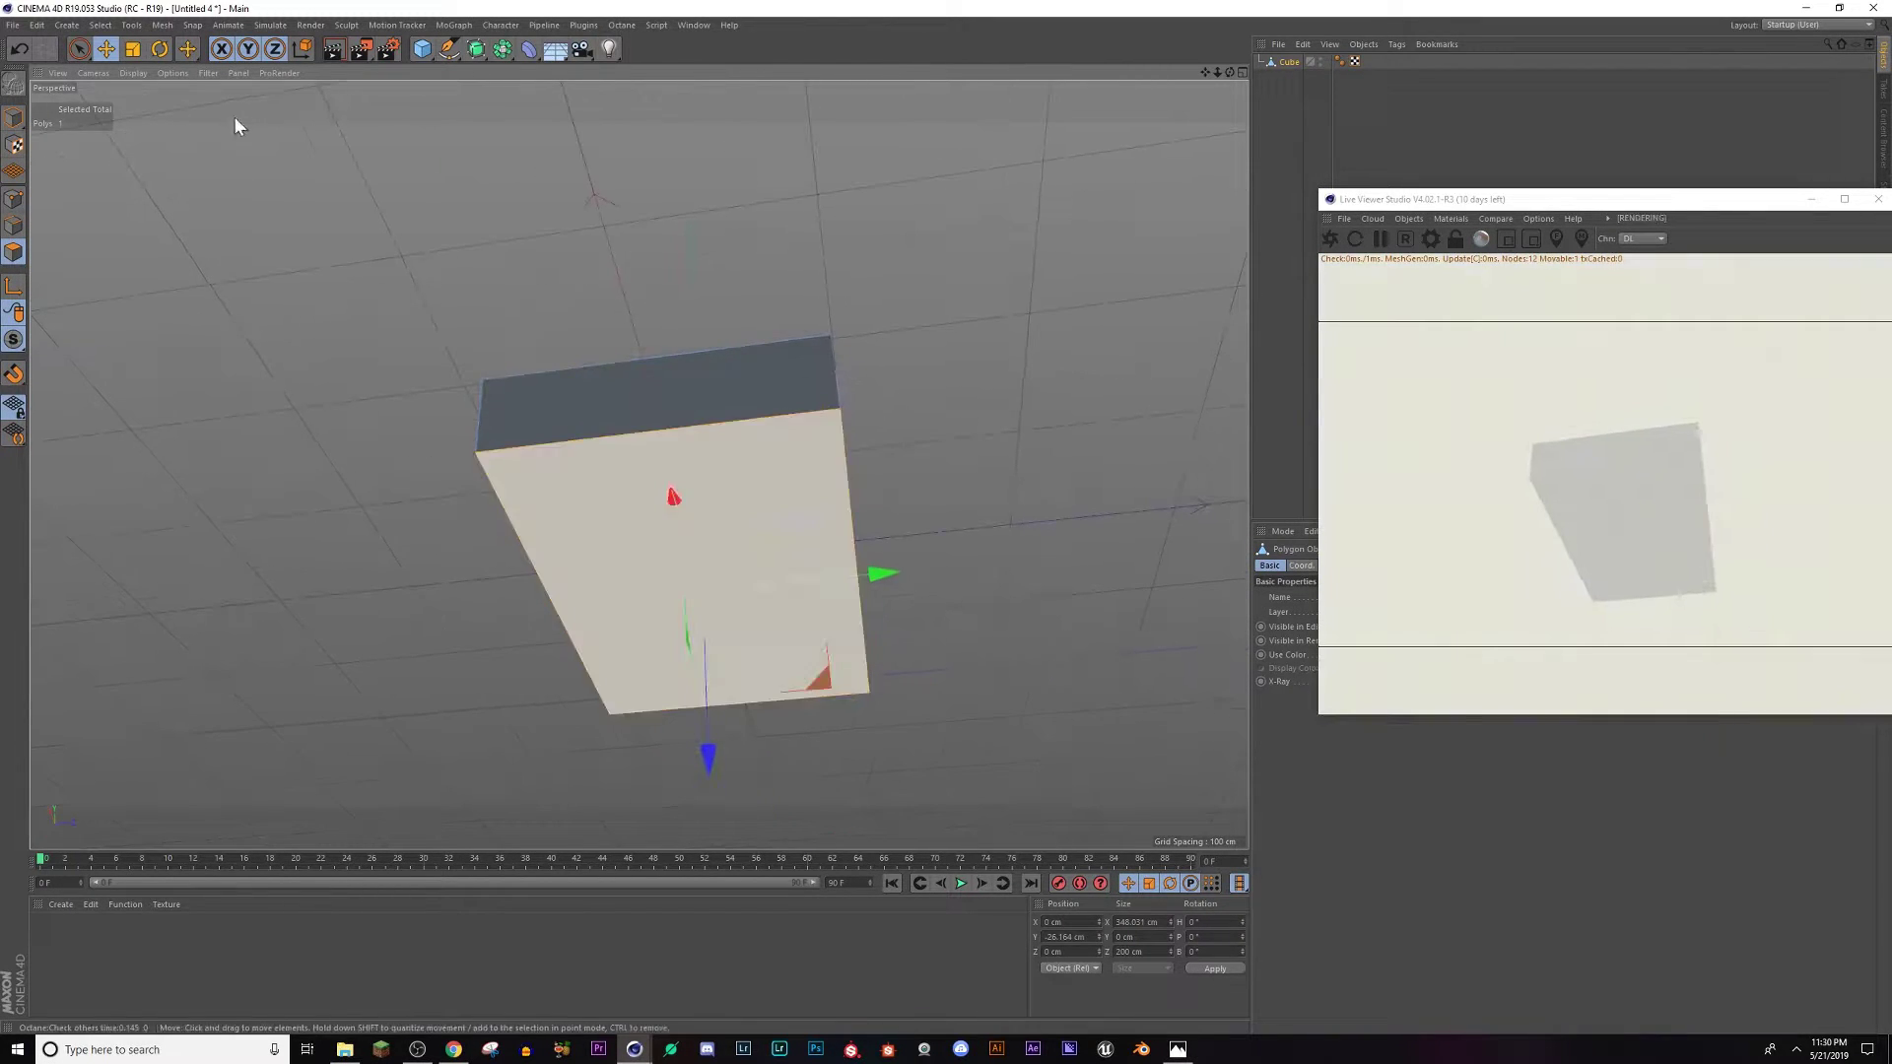
# Scale the underside face to about 335 cm in X and 142 cm in Z, and raise it to about Y -16 cm.
pyautogui.press('t')
pyautogui.moveTo(900, 577); pyautogui.dragTo(833, 583)
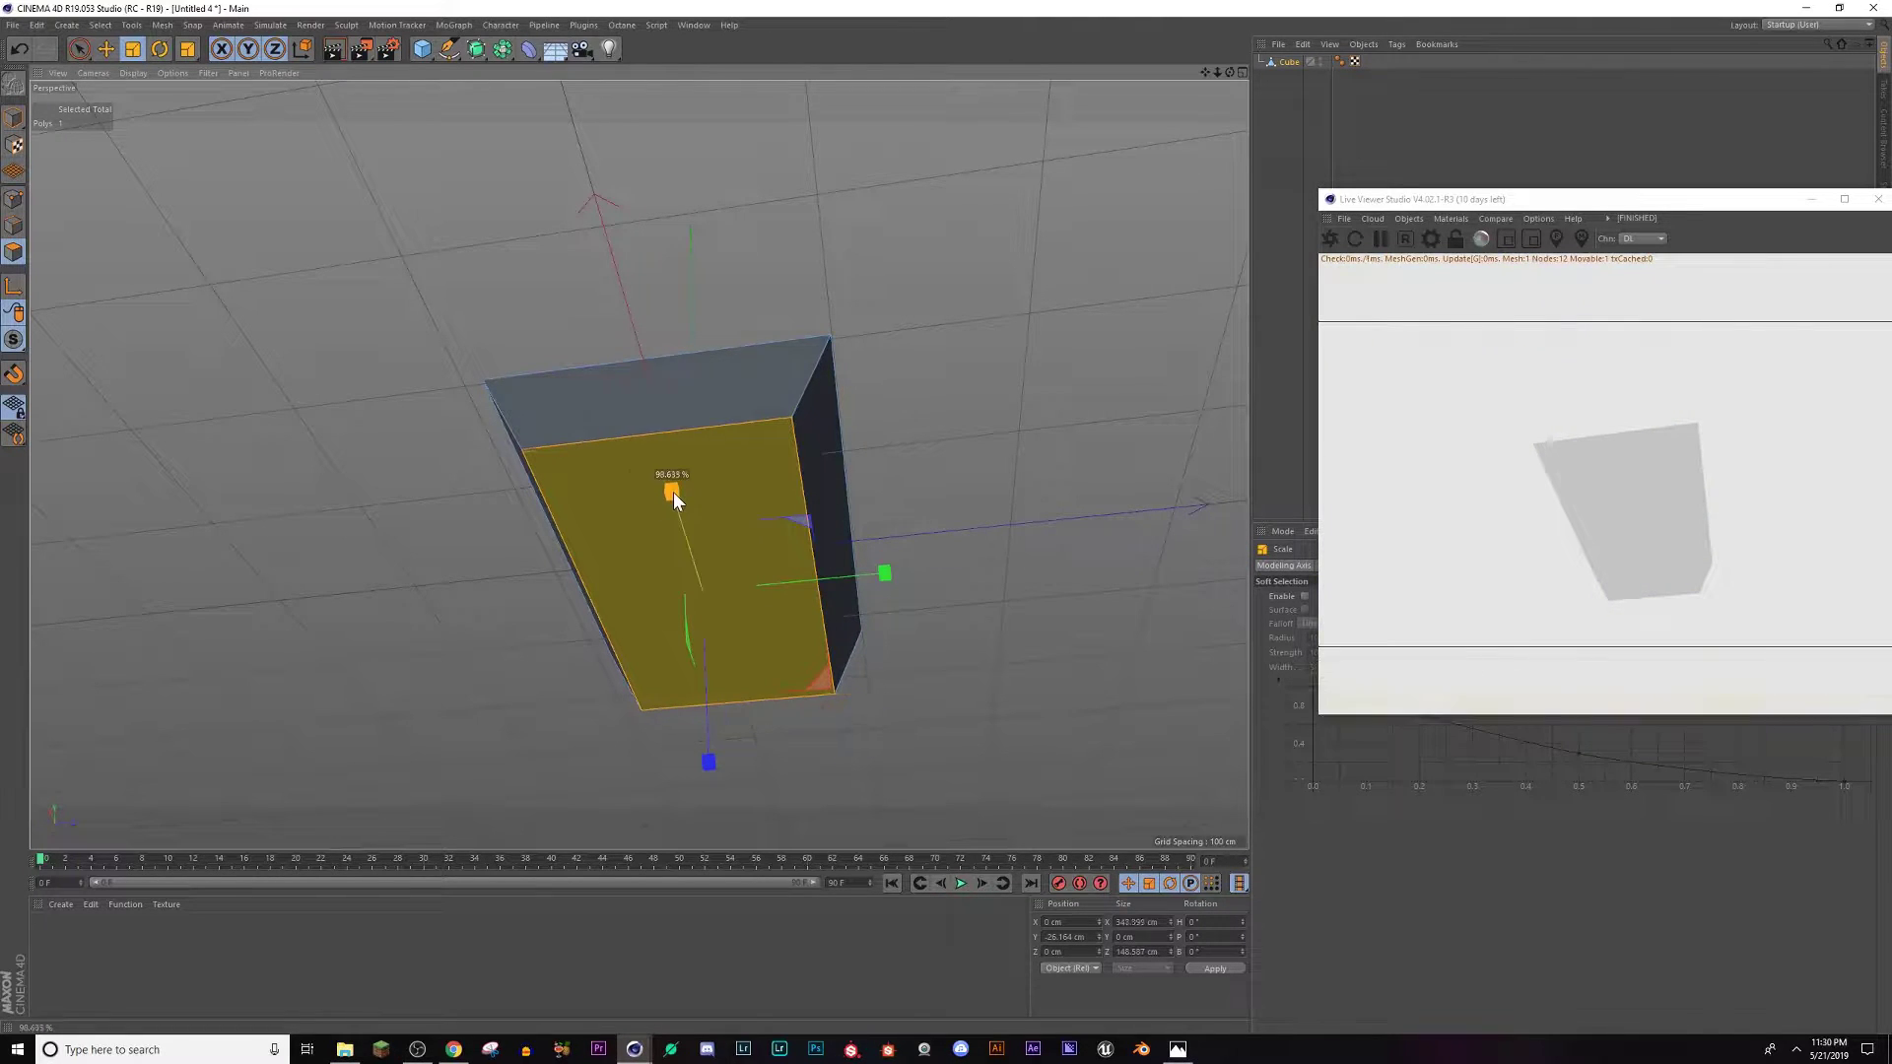
pyautogui.keyDown('alt'); pyautogui.moveTo(674, 493); pyautogui.dragTo(770, 561); pyautogui.keyUp('alt')
pyautogui.moveTo(854, 469); pyautogui.dragTo(845, 473)
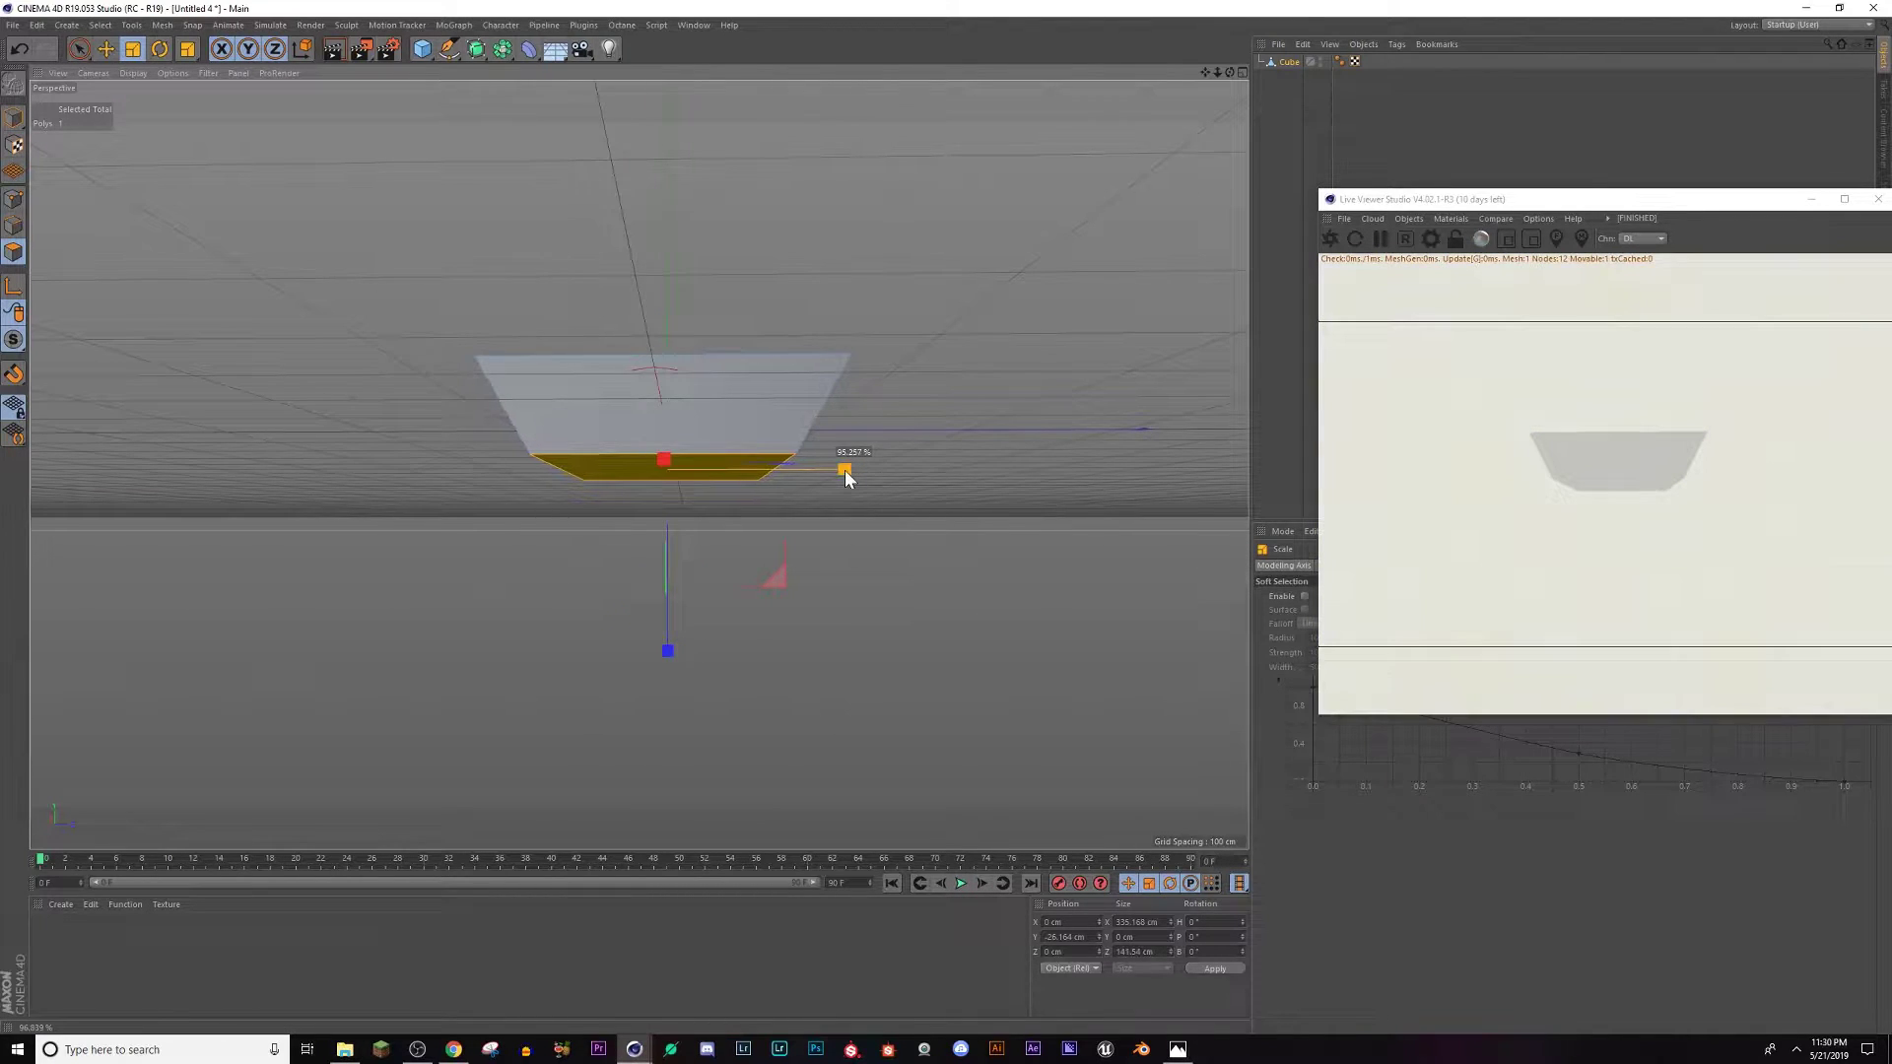
pyautogui.press('e')
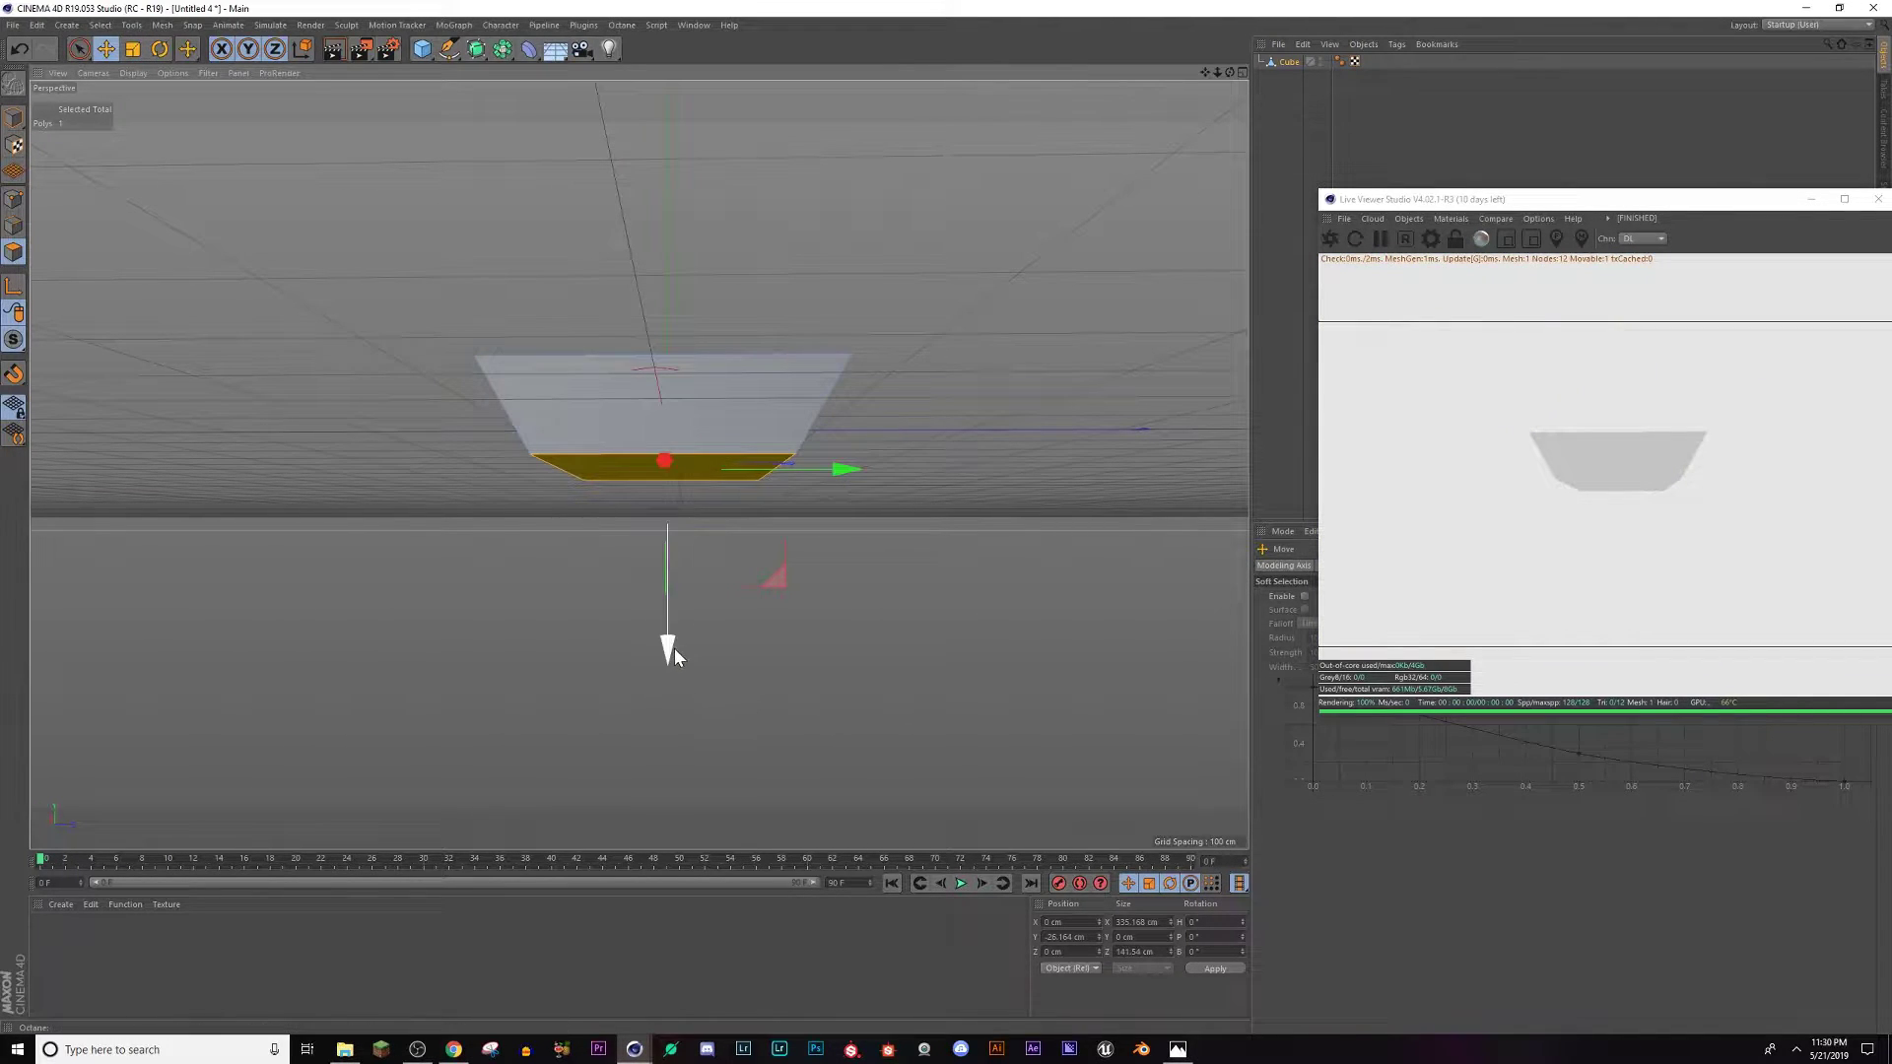
pyautogui.moveTo(674, 647); pyautogui.dragTo(127, 292)
# Loop-select the four corner points of the underside and bevel them to cut the corners off.
pyautogui.click(13, 202)
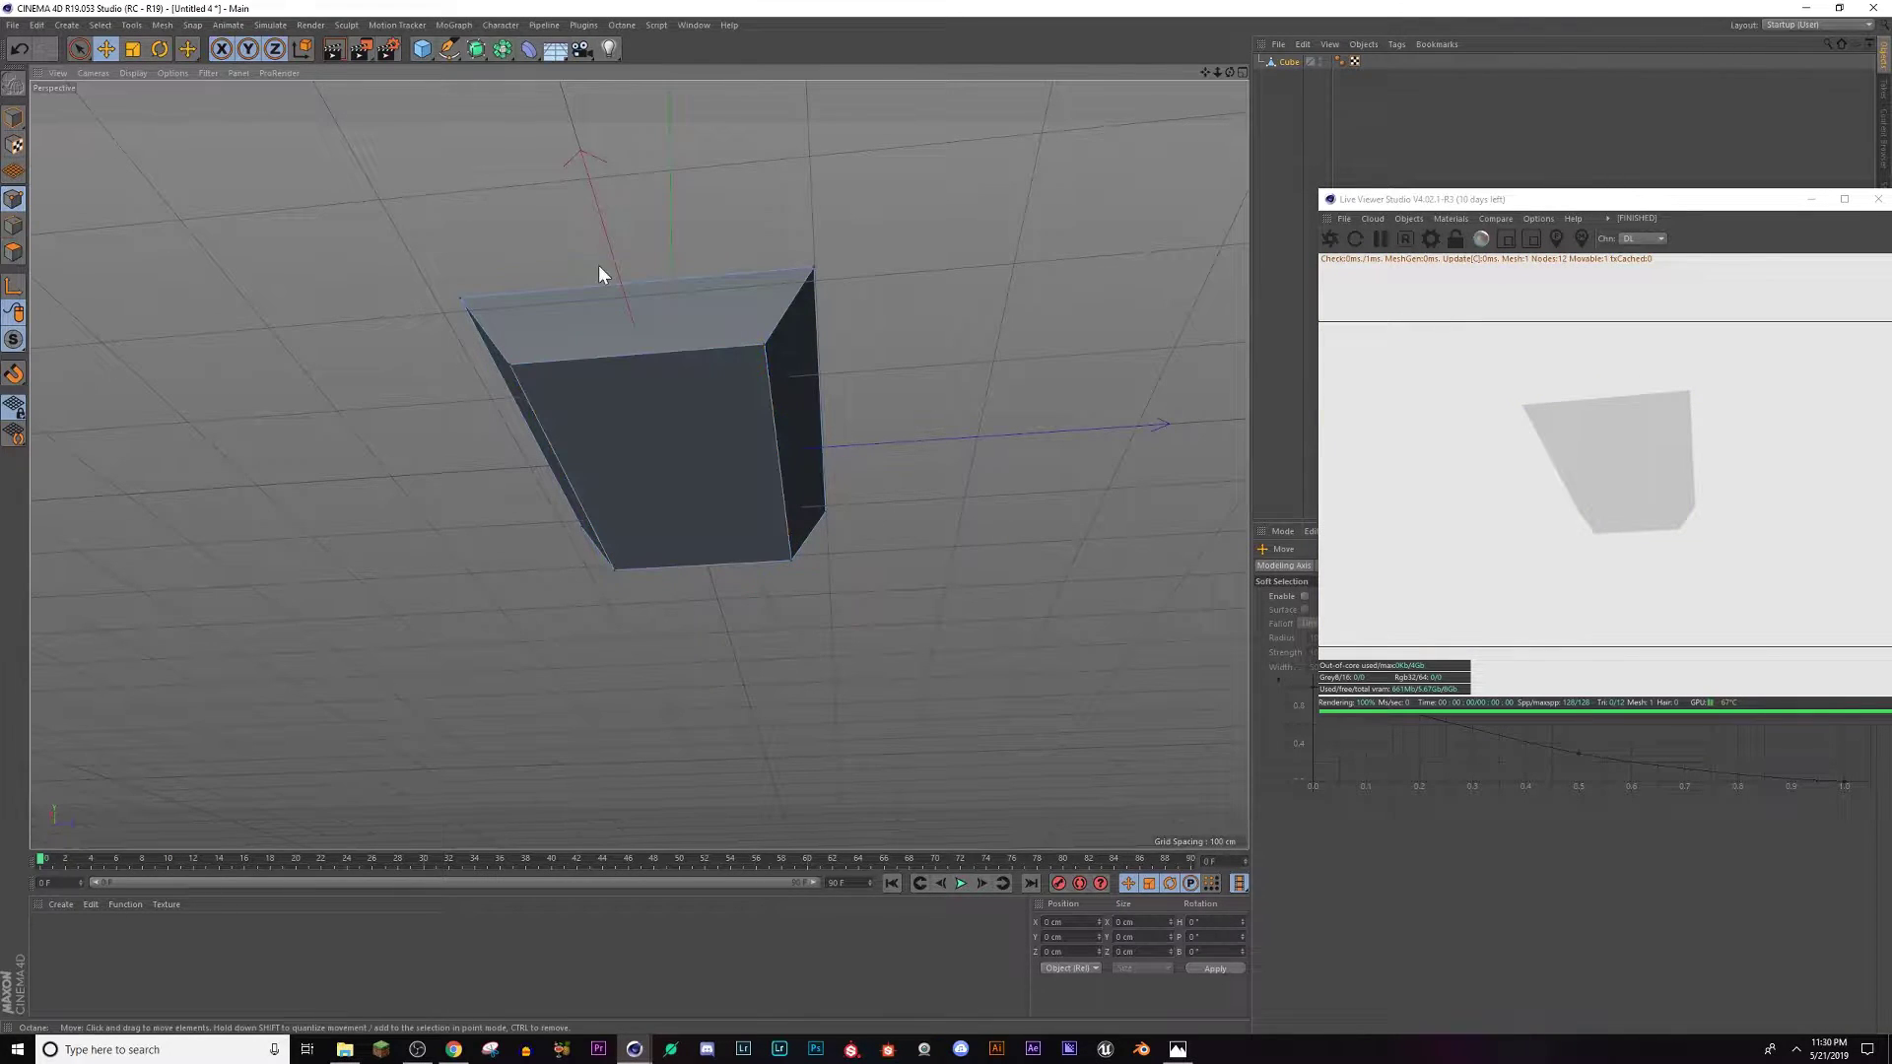
pyautogui.press('u')
pyautogui.press('l')
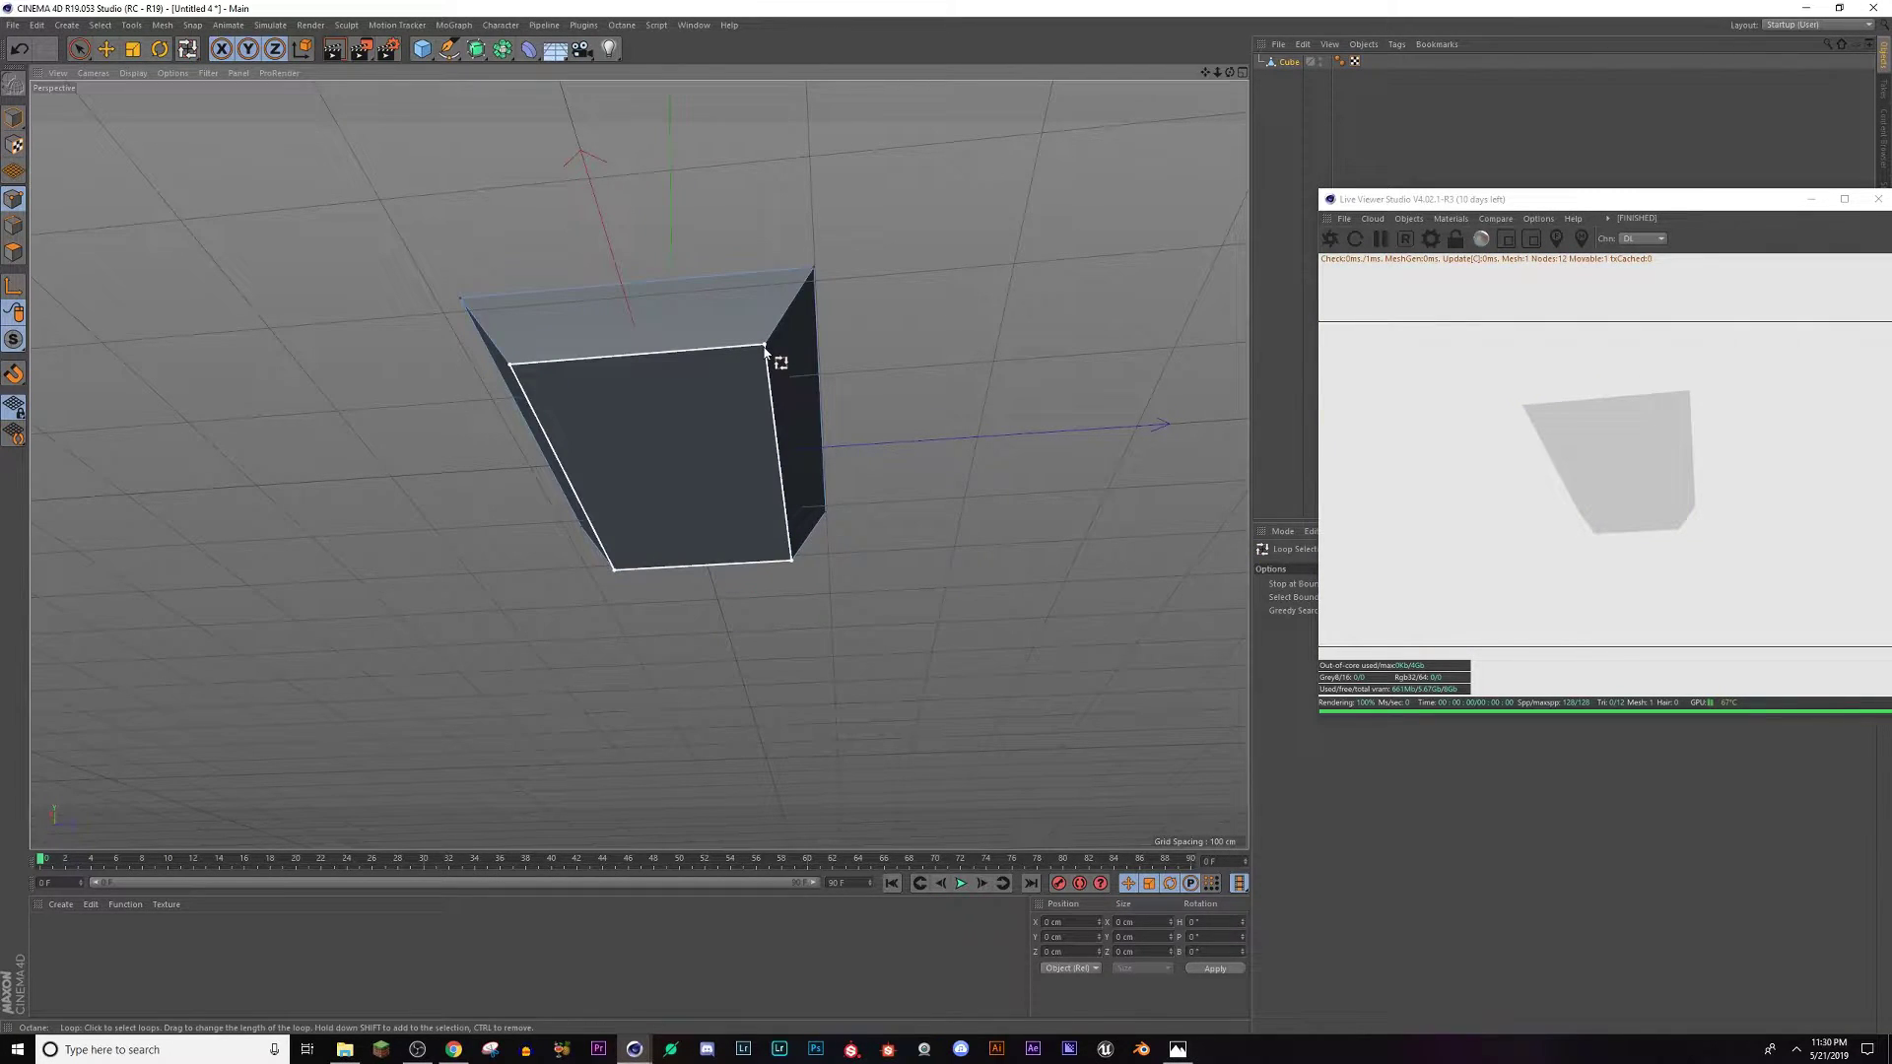
pyautogui.click(762, 350)
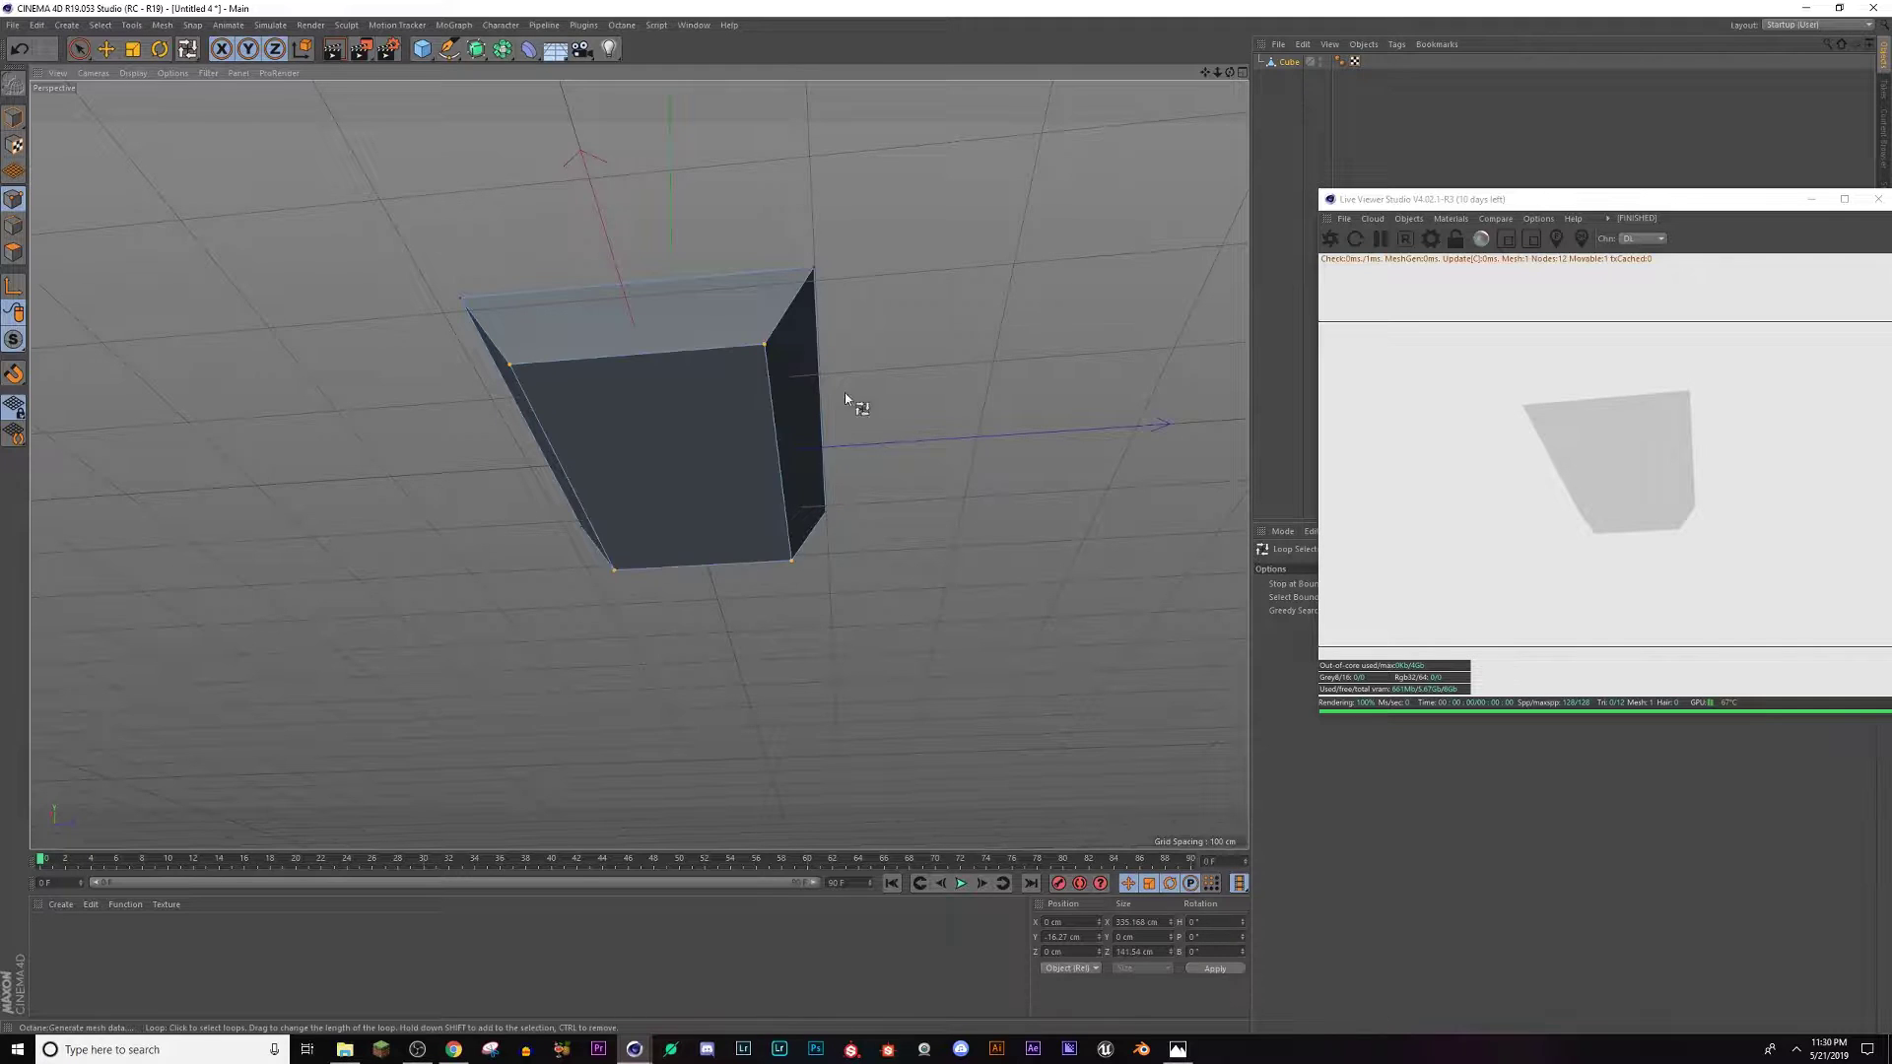
pyautogui.scroll(5, 767, 404)
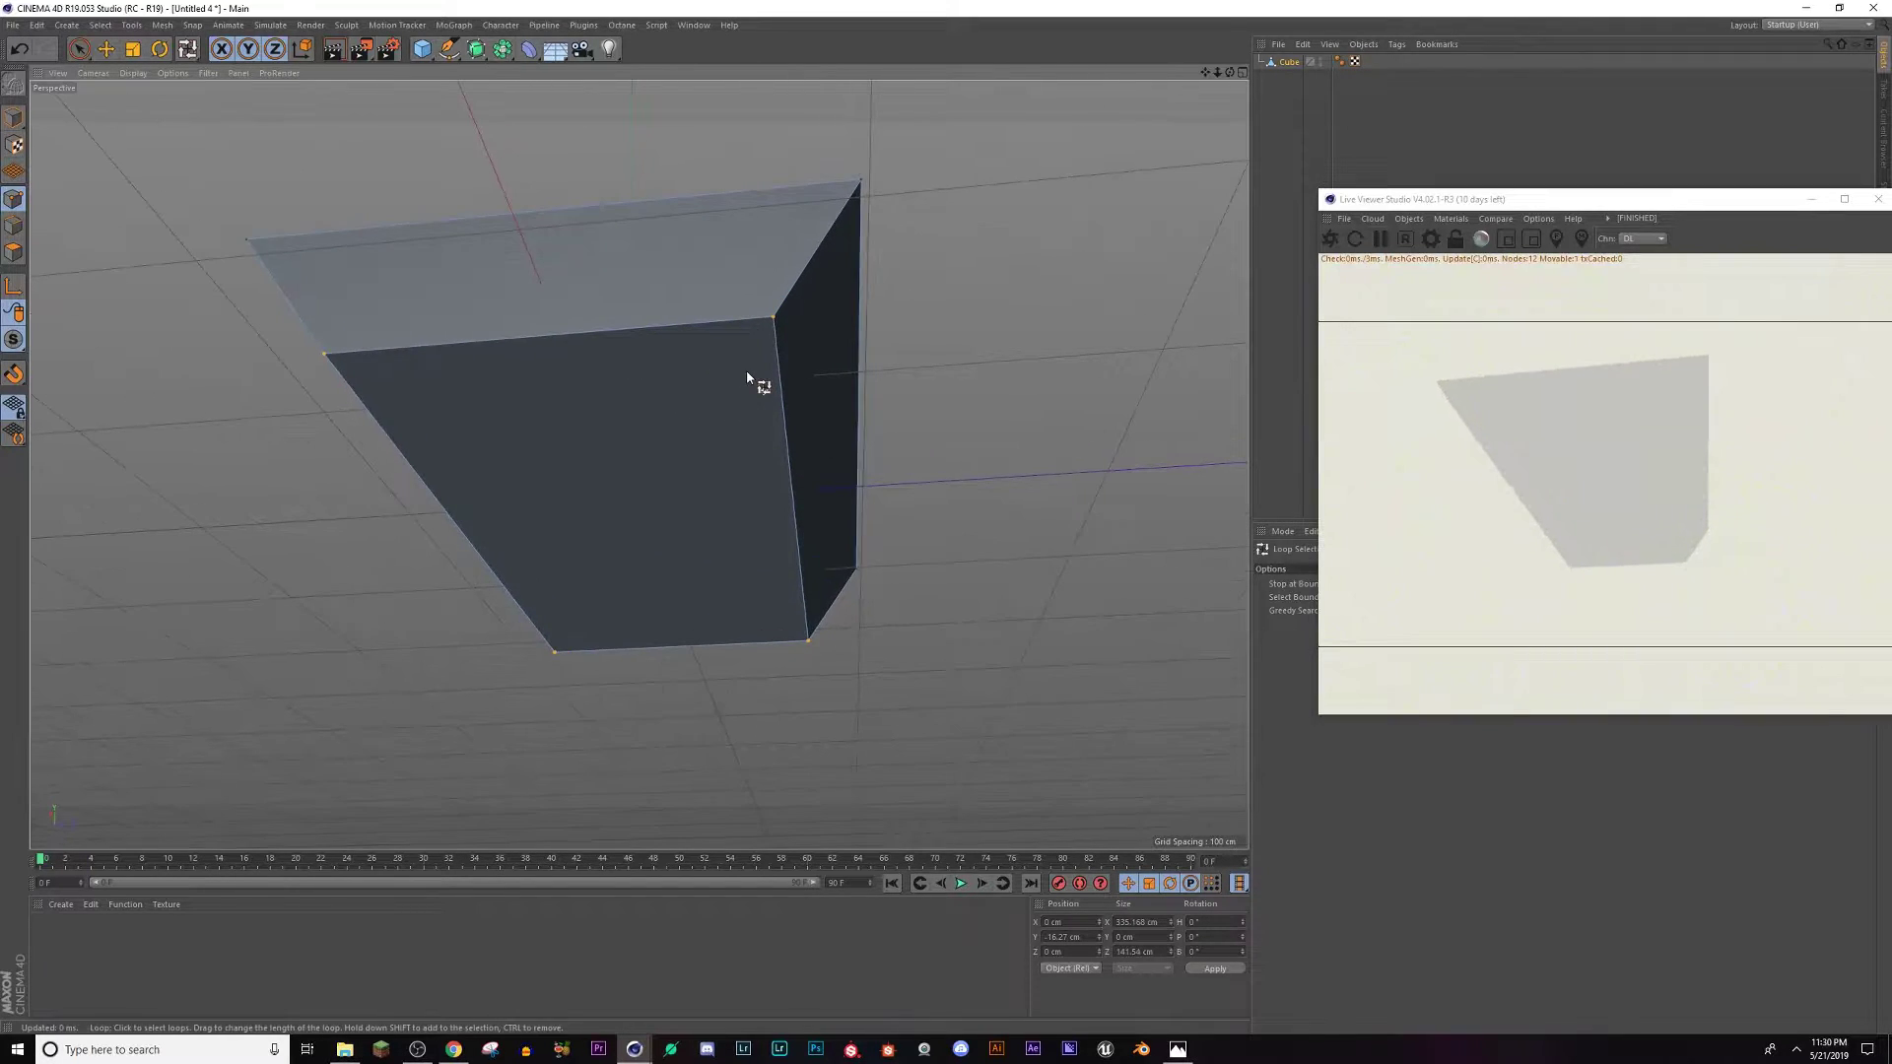
pyautogui.rightClick(660, 437)
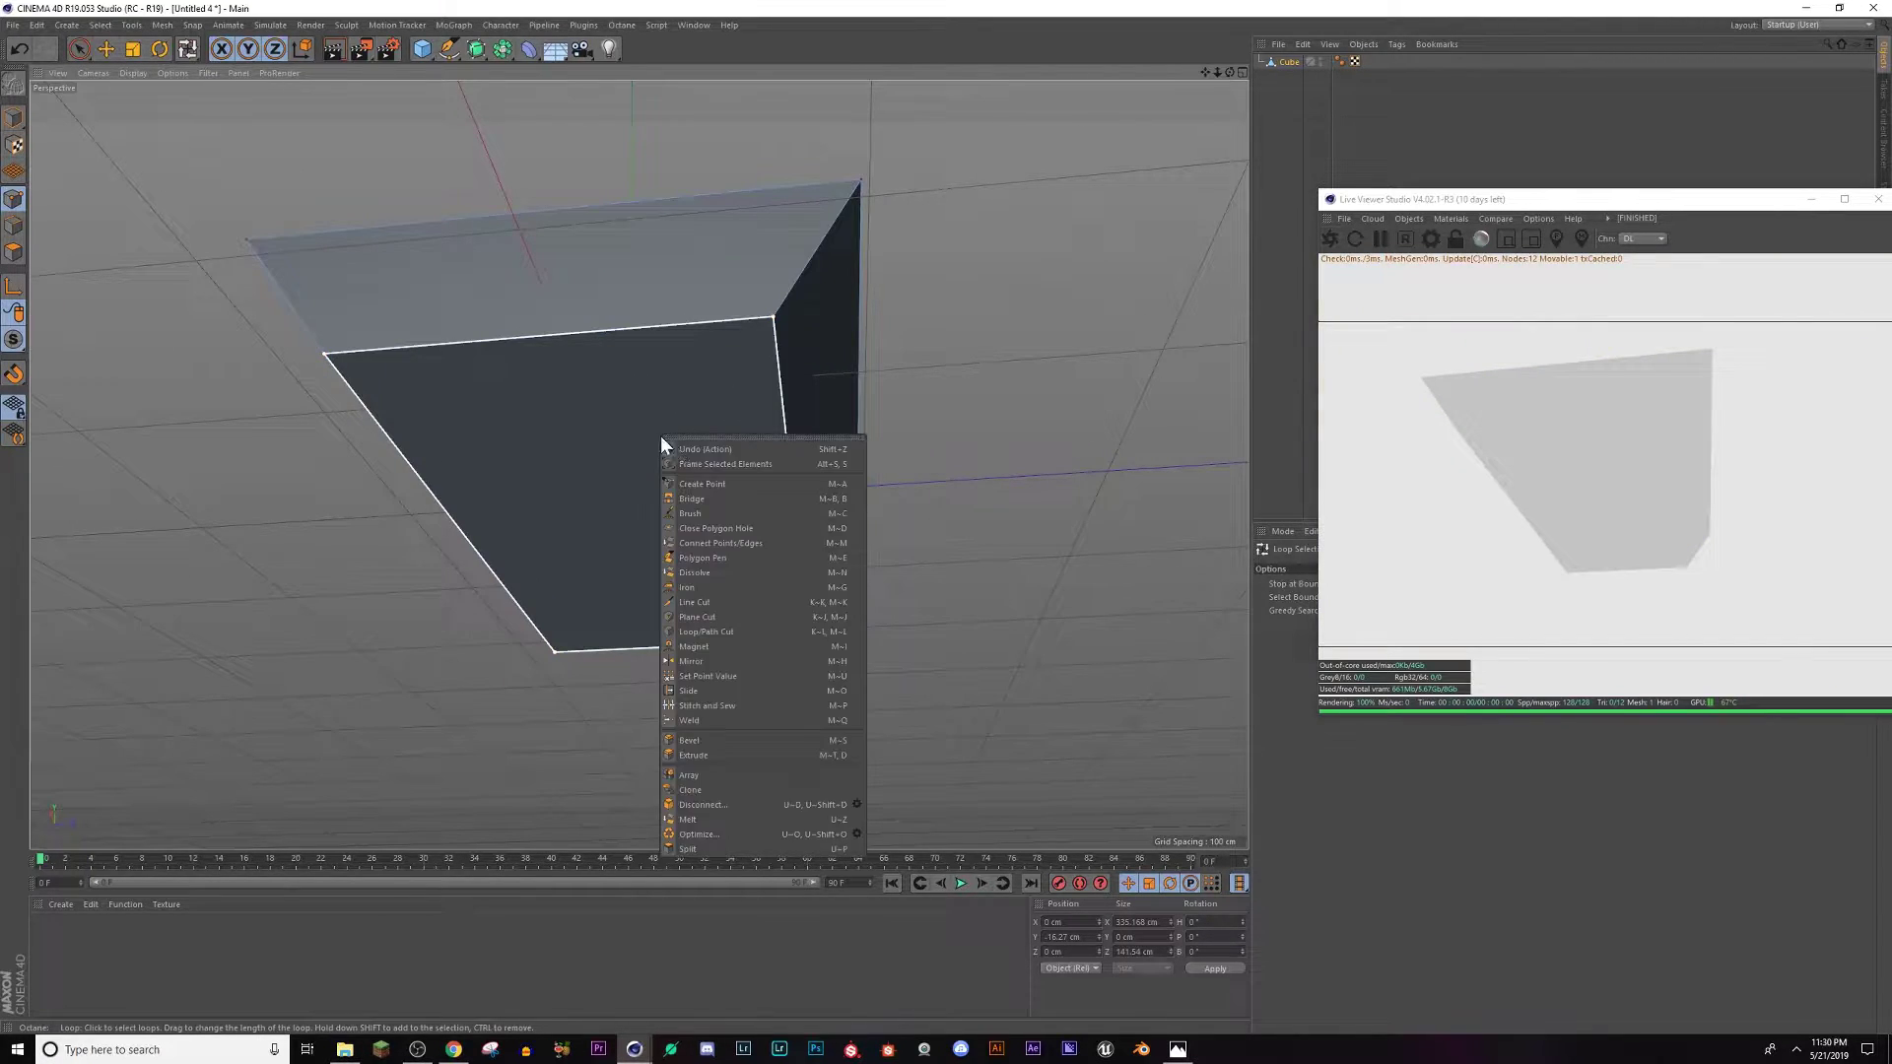
pyautogui.click(694, 740)
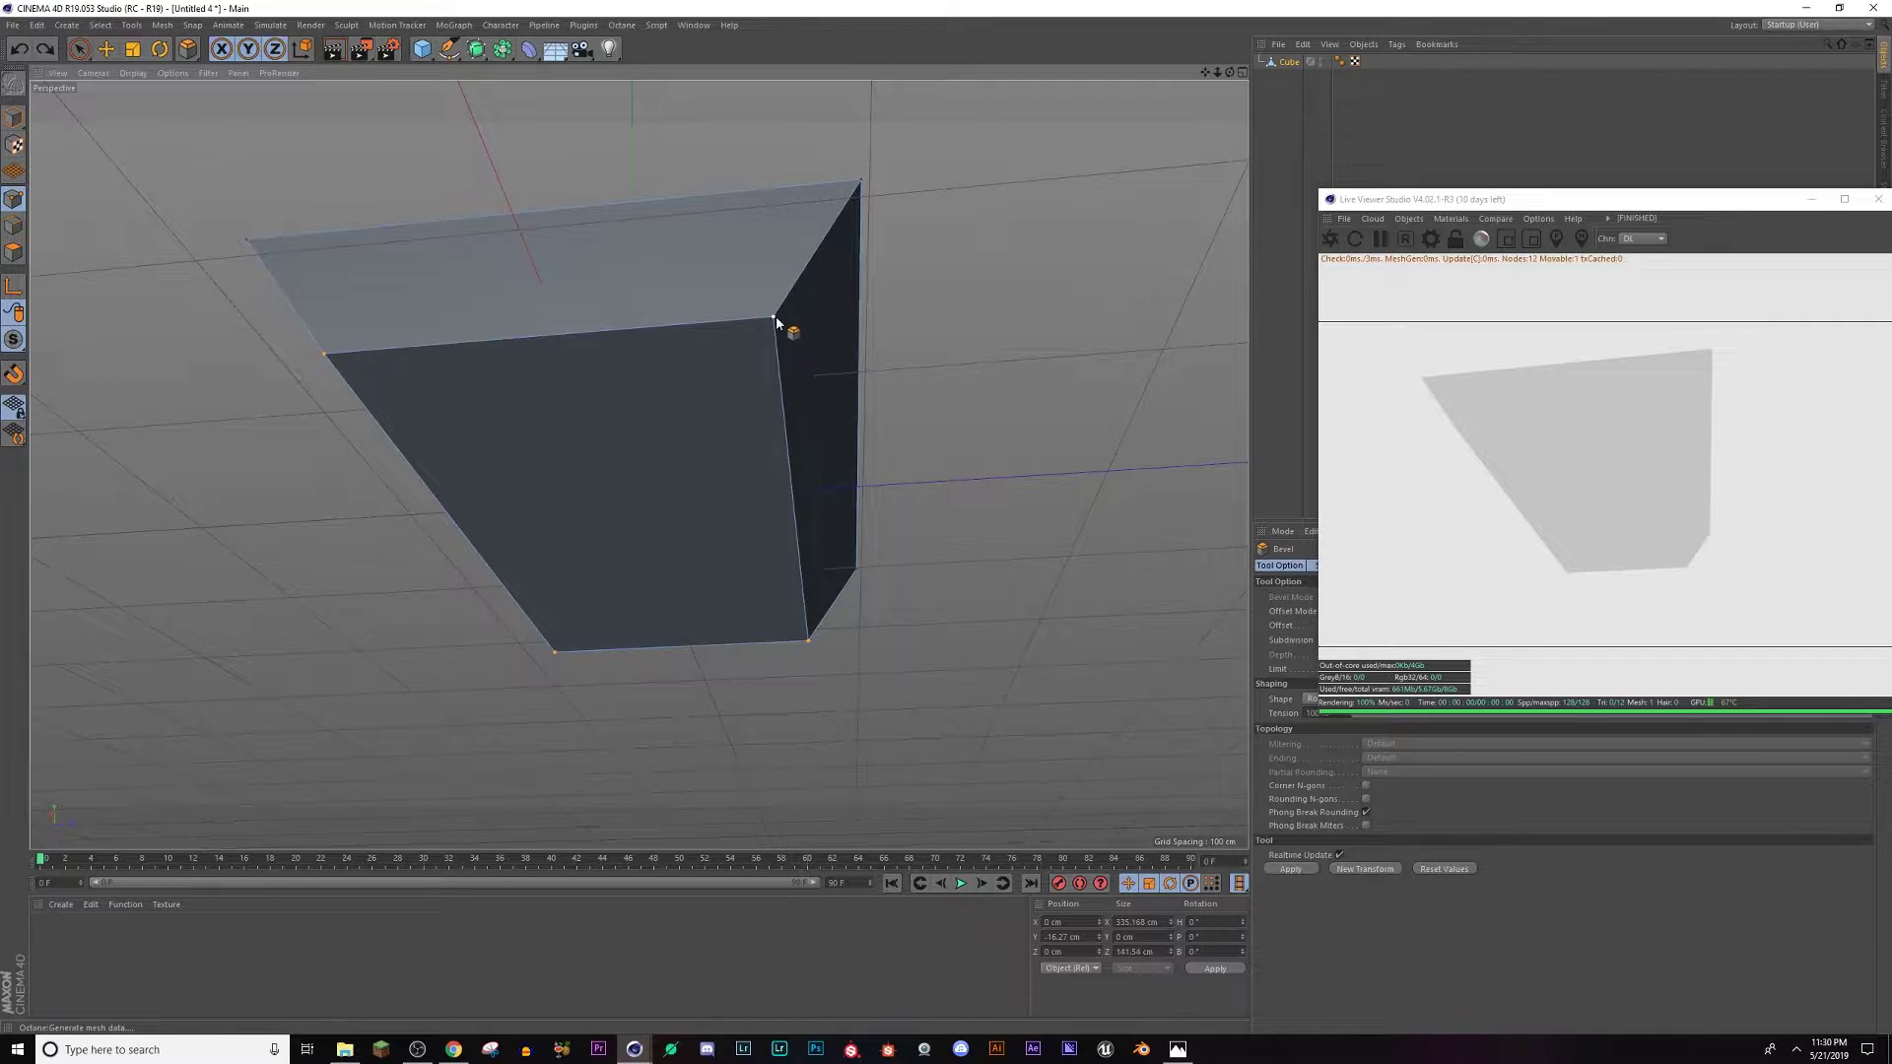
pyautogui.rightClick(753, 386)
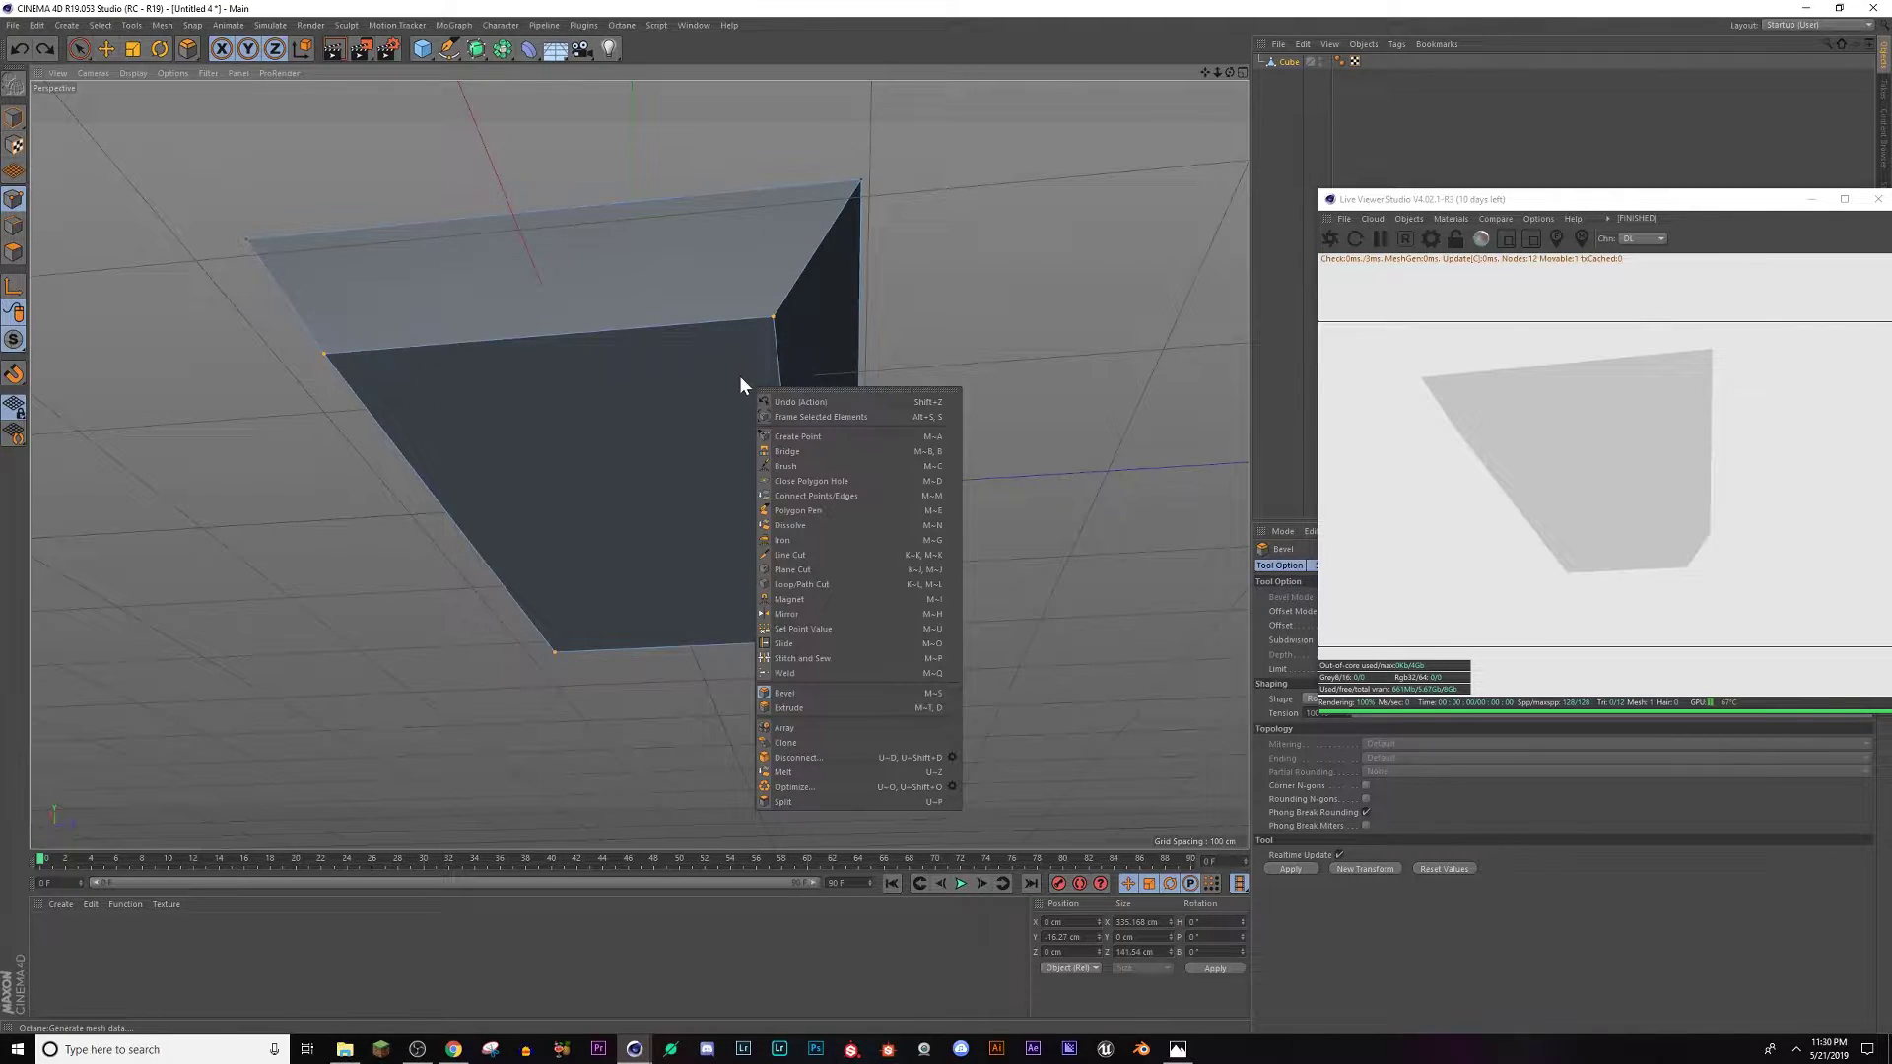
pyautogui.click(739, 376)
pyautogui.moveTo(774, 320); pyautogui.dragTo(604, 300)
# Select all polygons of the block except its large top face.
pyautogui.click(14, 254)
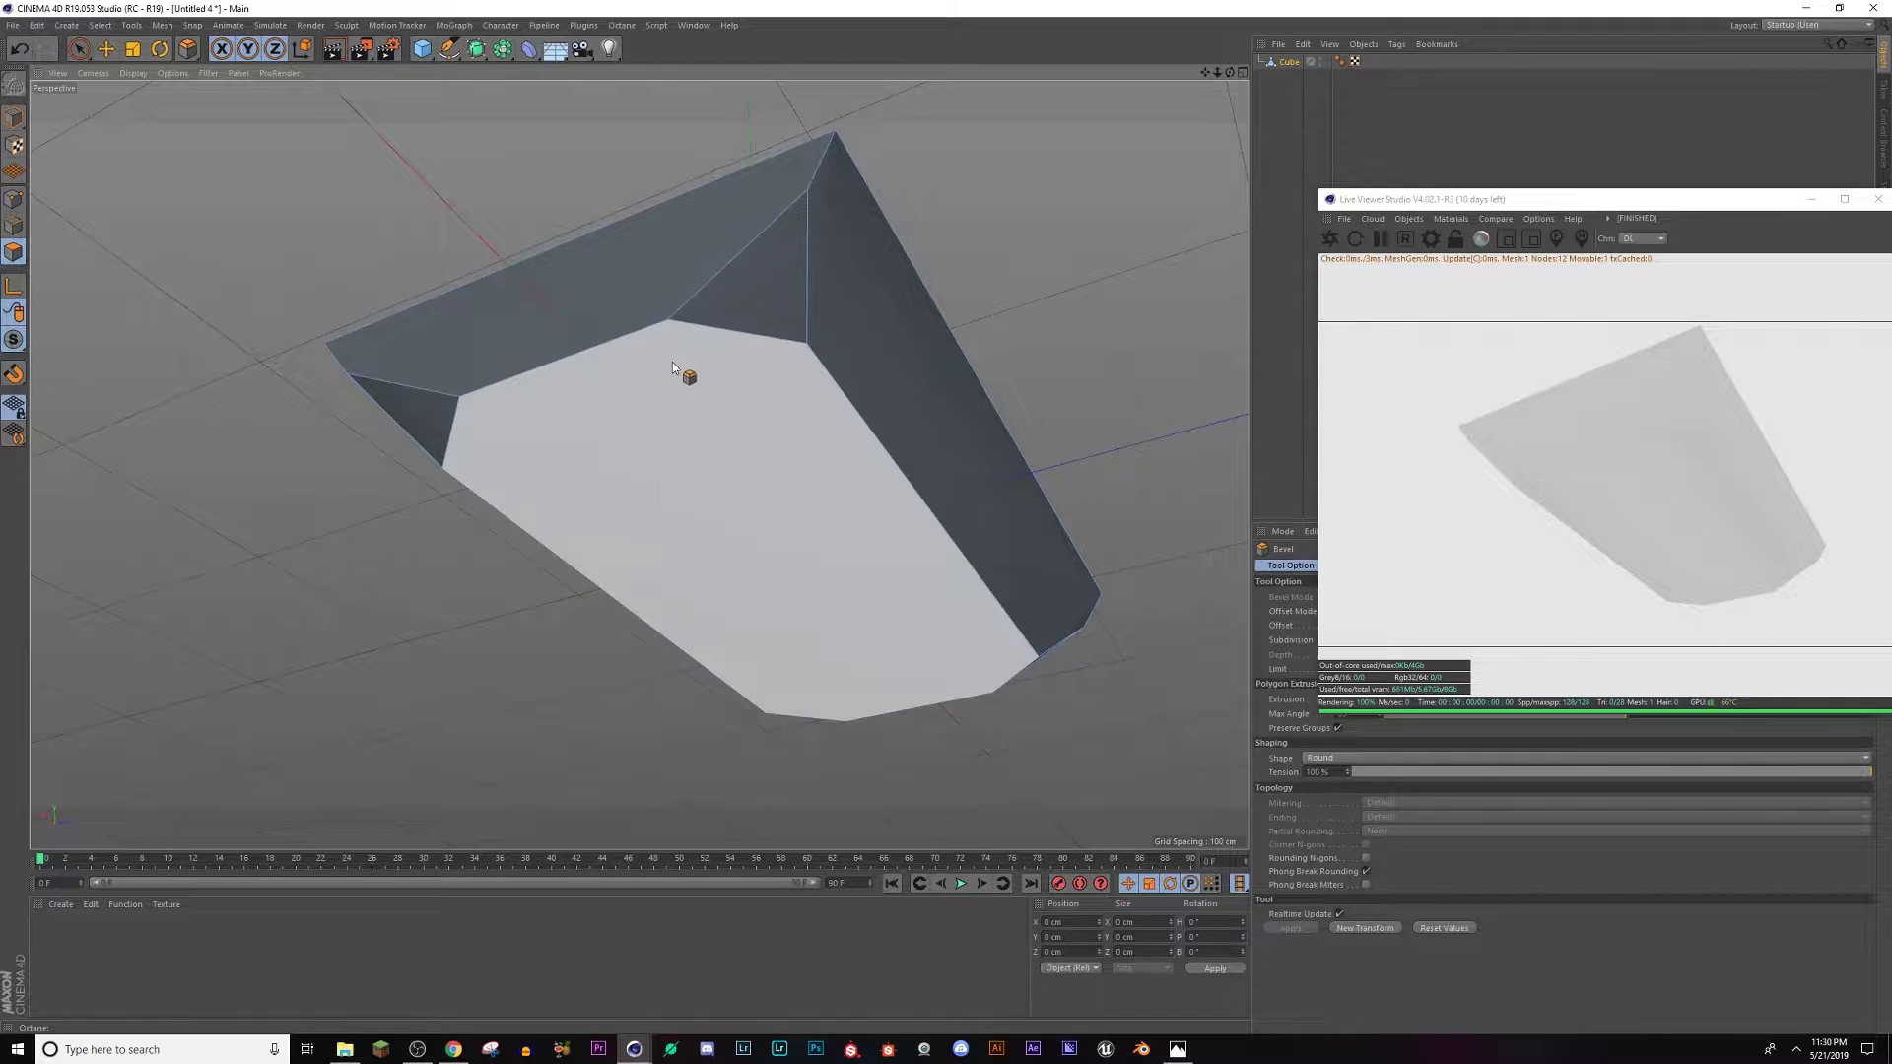
pyautogui.keyDown('alt'); pyautogui.moveTo(672, 362); pyautogui.dragTo(739, 389); pyautogui.keyUp('alt')
pyautogui.hotkey('ctrl', 'a')
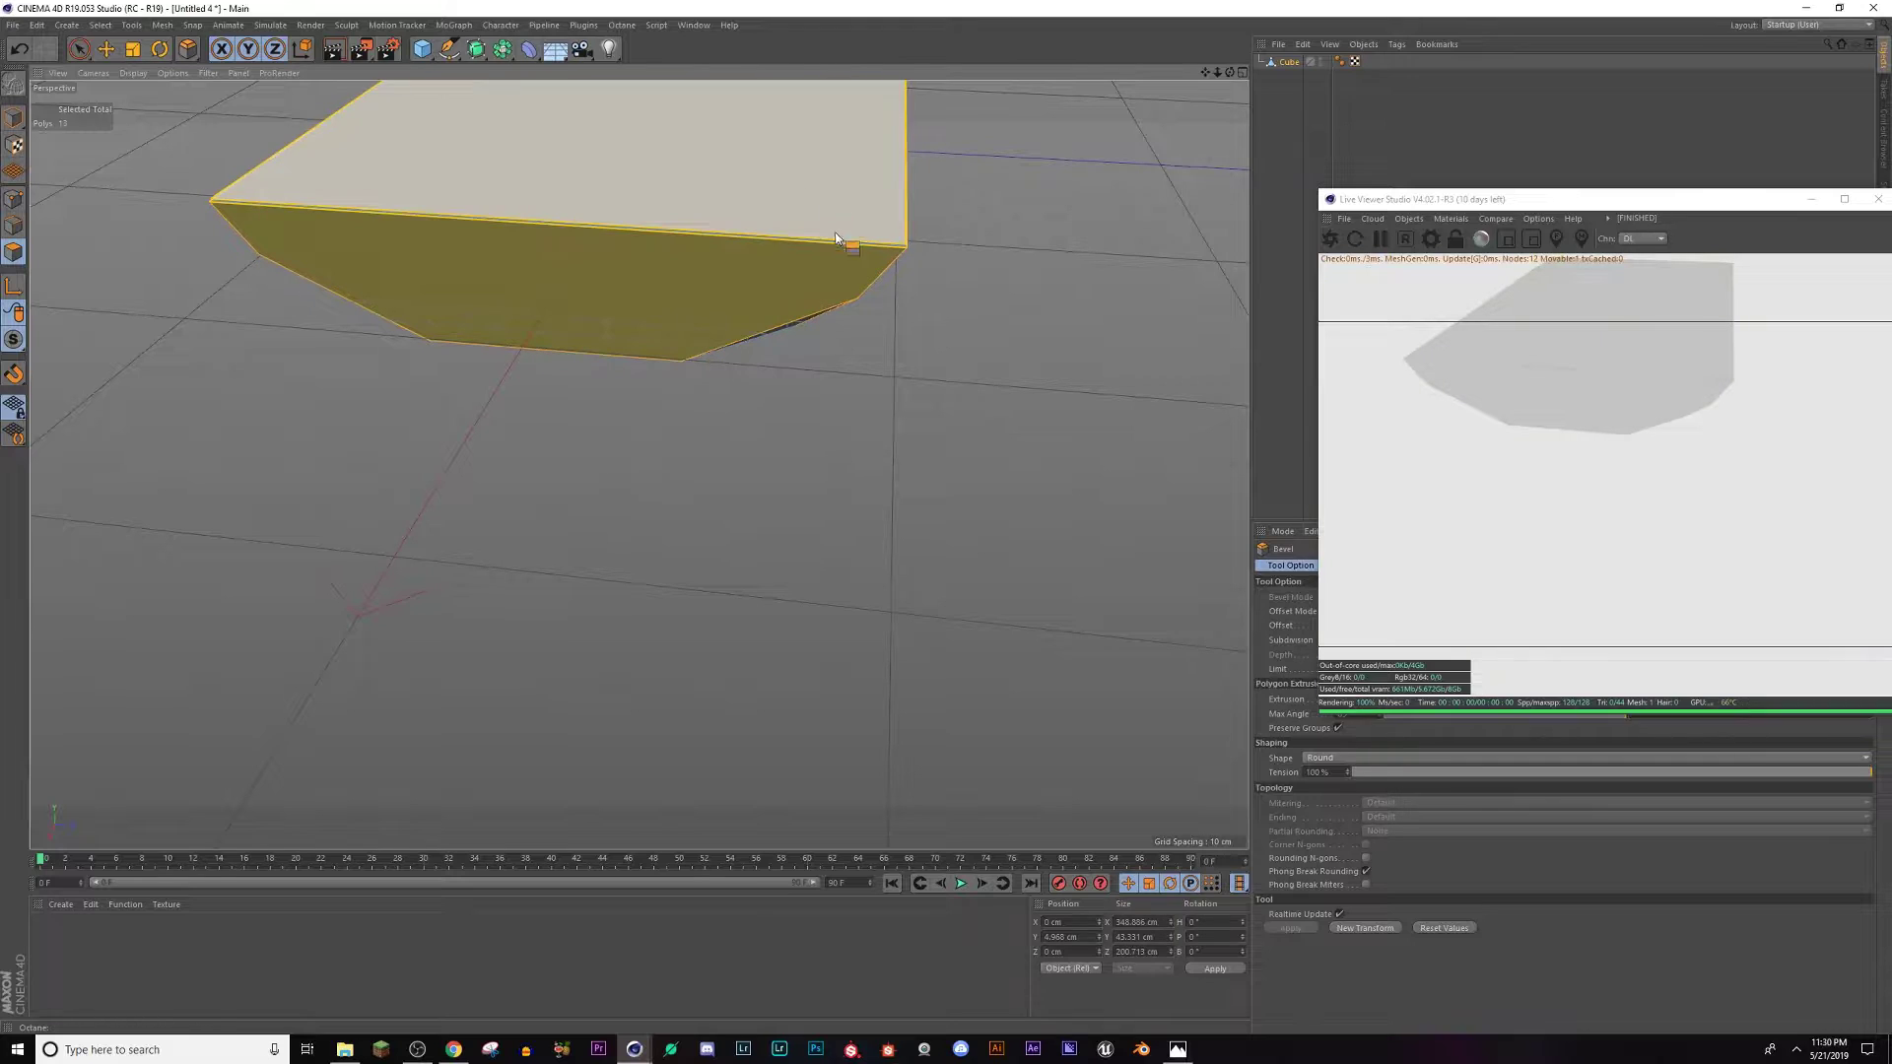
pyautogui.hotkey('ctrl', 'z')
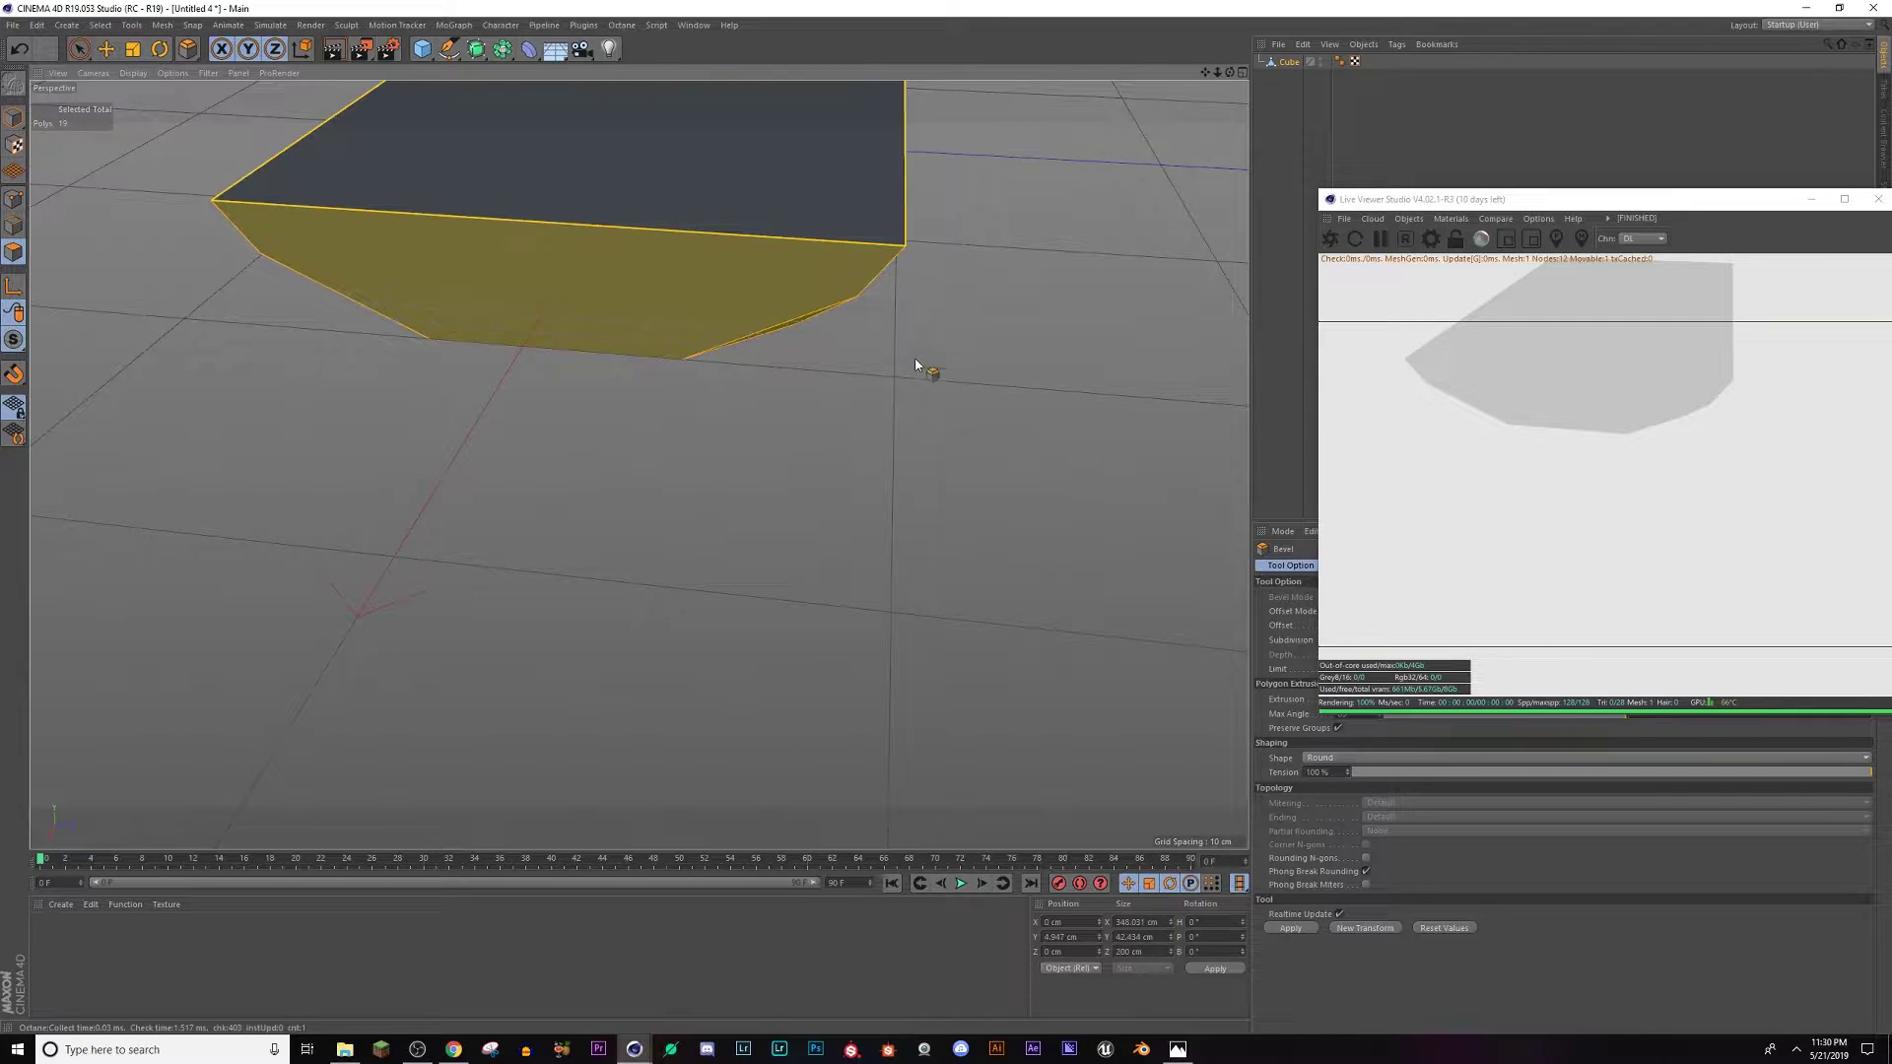
pyautogui.moveTo(691, 288)
pyautogui.keyDown('alt'); pyautogui.mouseDown()
pyautogui.moveTo(658, 133)
pyautogui.moveTo(705, 494)
pyautogui.moveTo(679, 374)
pyautogui.mouseUp(); pyautogui.keyUp('alt')
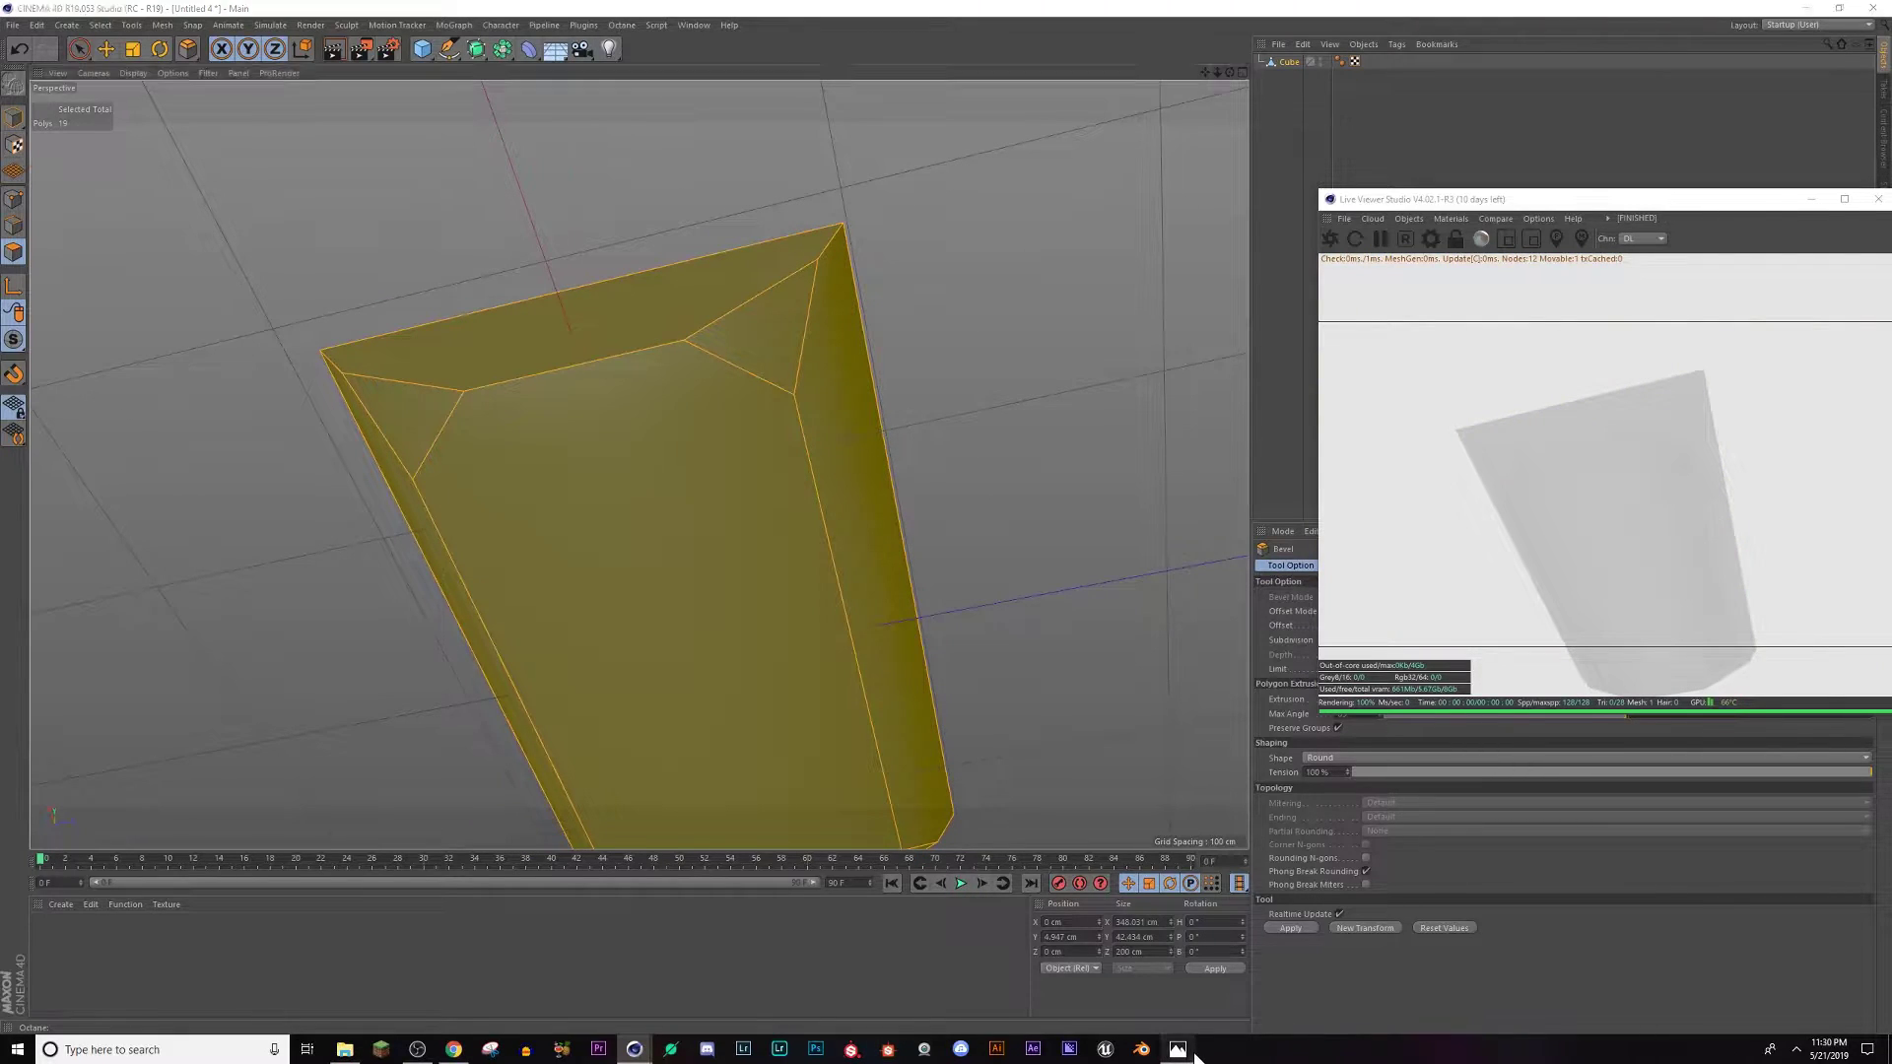
# Switch to Photos to examine the CyberSlums_8k.jpg reference render, and return to Cinema 4D.
pyautogui.click(1177, 1049)
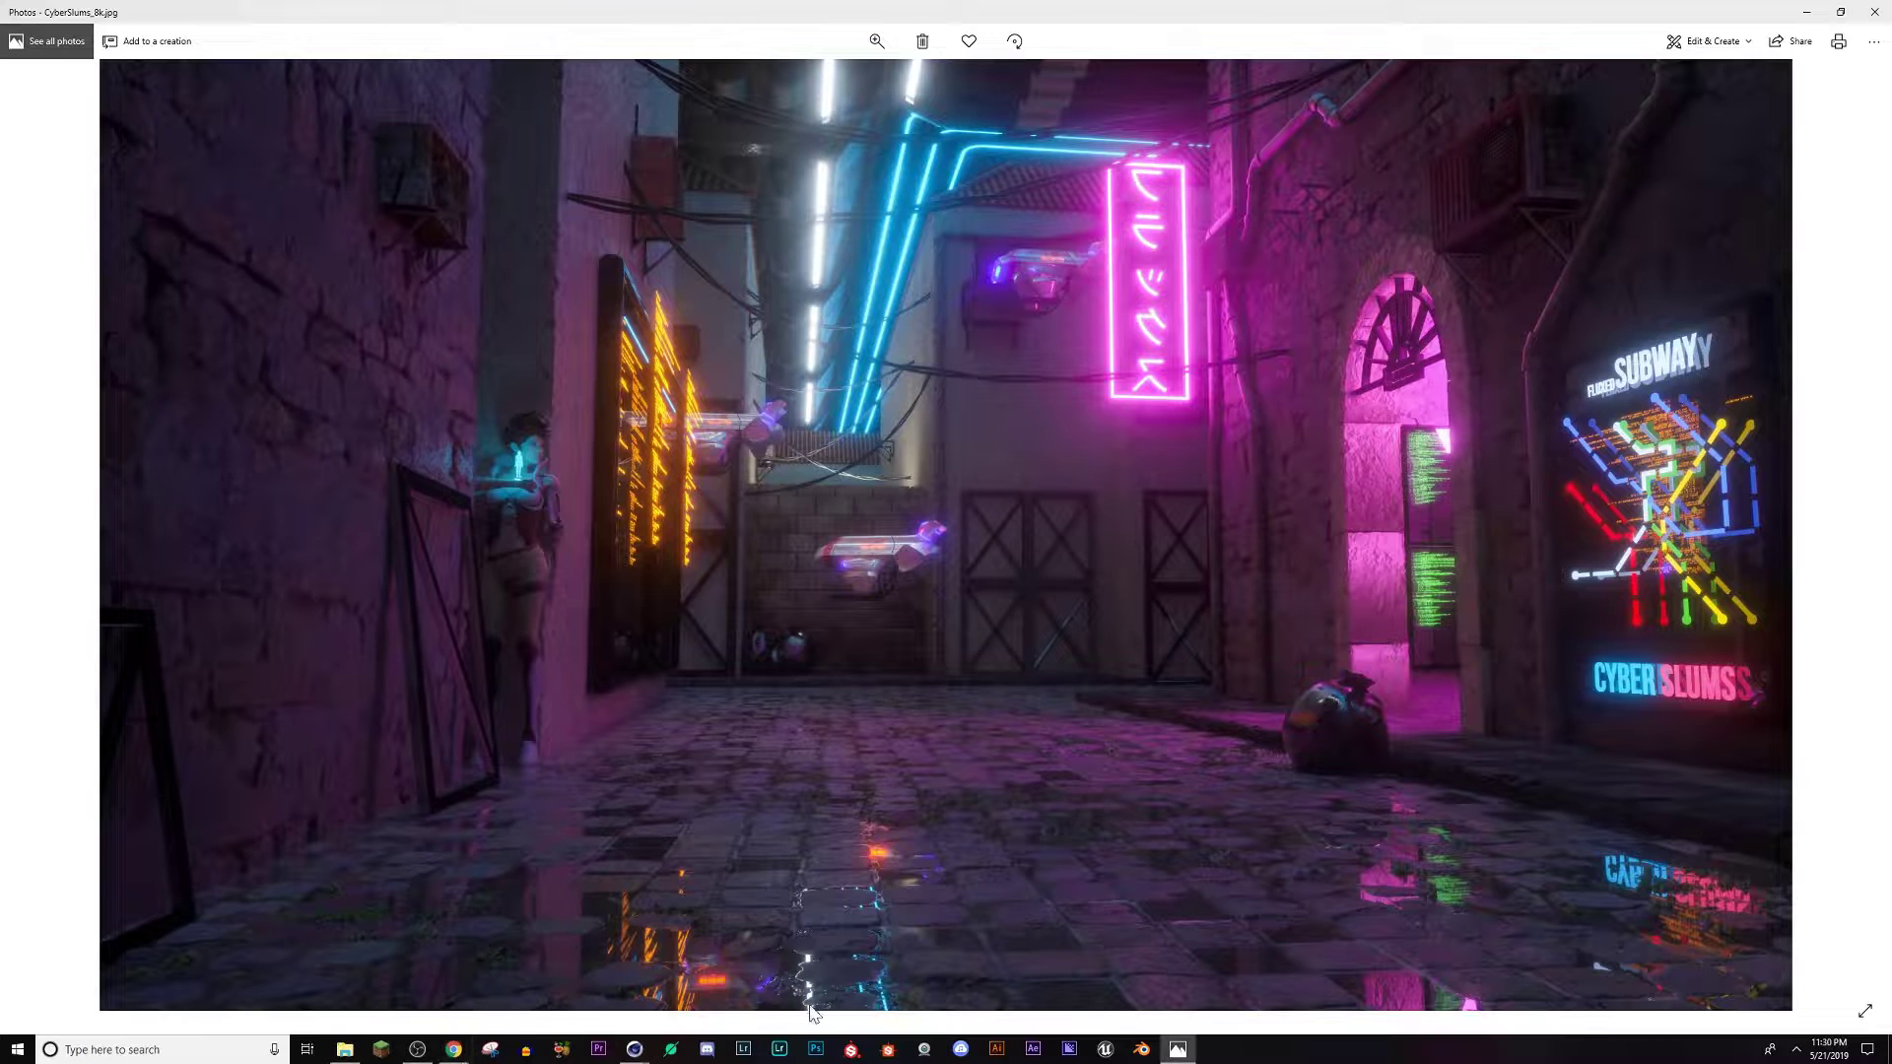
pyautogui.moveTo(640, 1048)
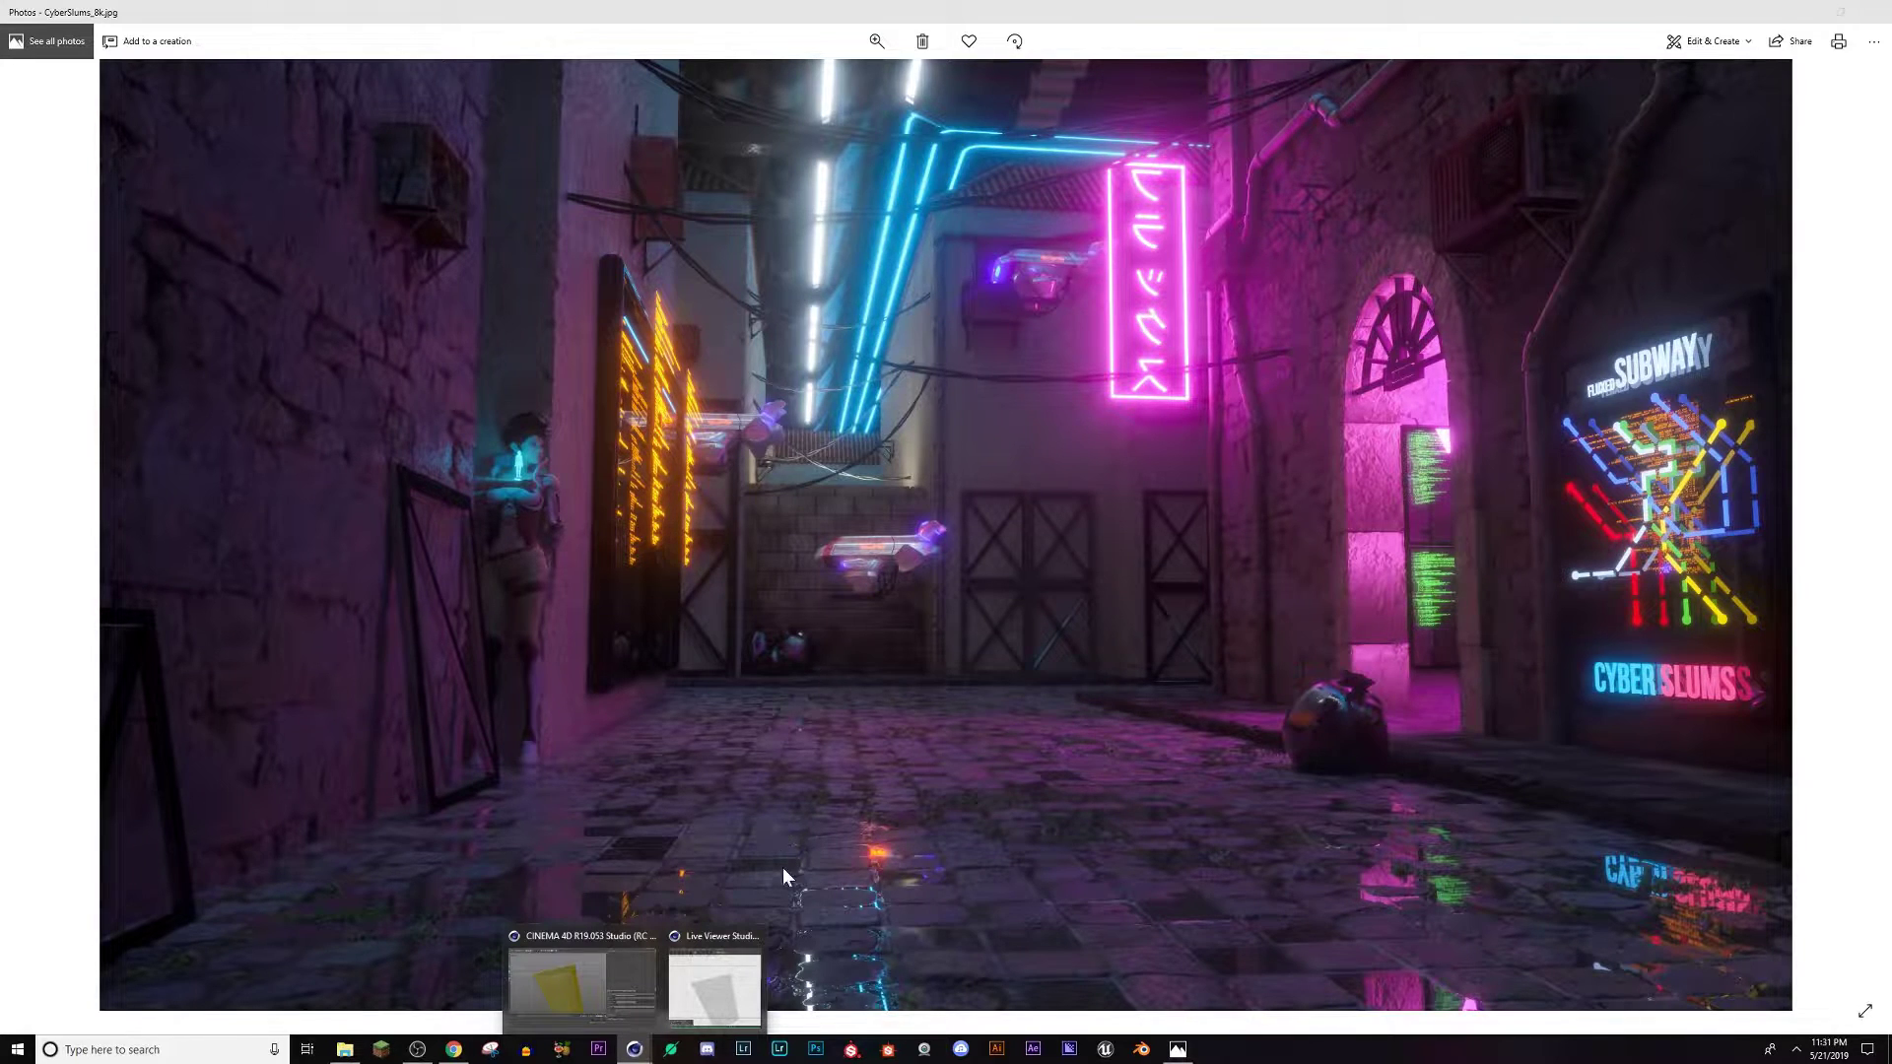
pyautogui.click(623, 1023)
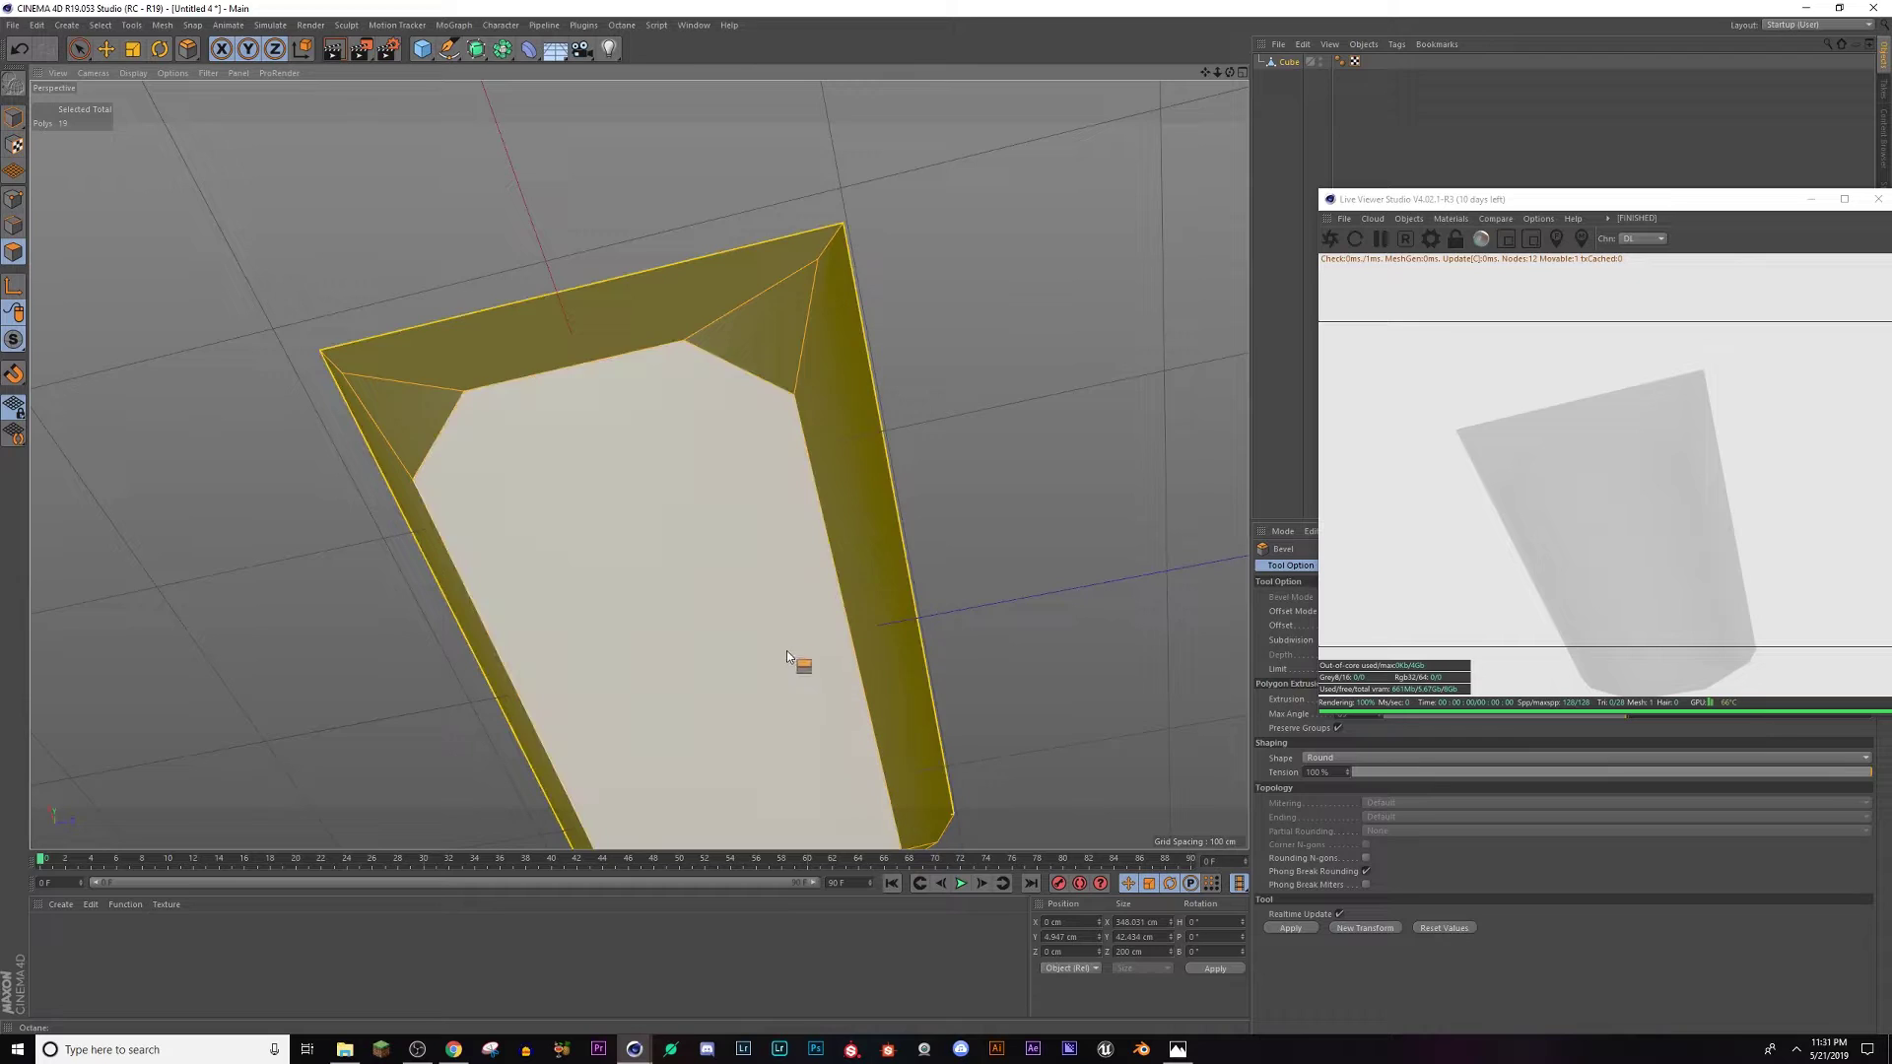
# Inset the selected faces individually with Extrude Inner, Preserve Groups off and an offset of about 4.5 cm.
pyautogui.rightClick(727, 543)
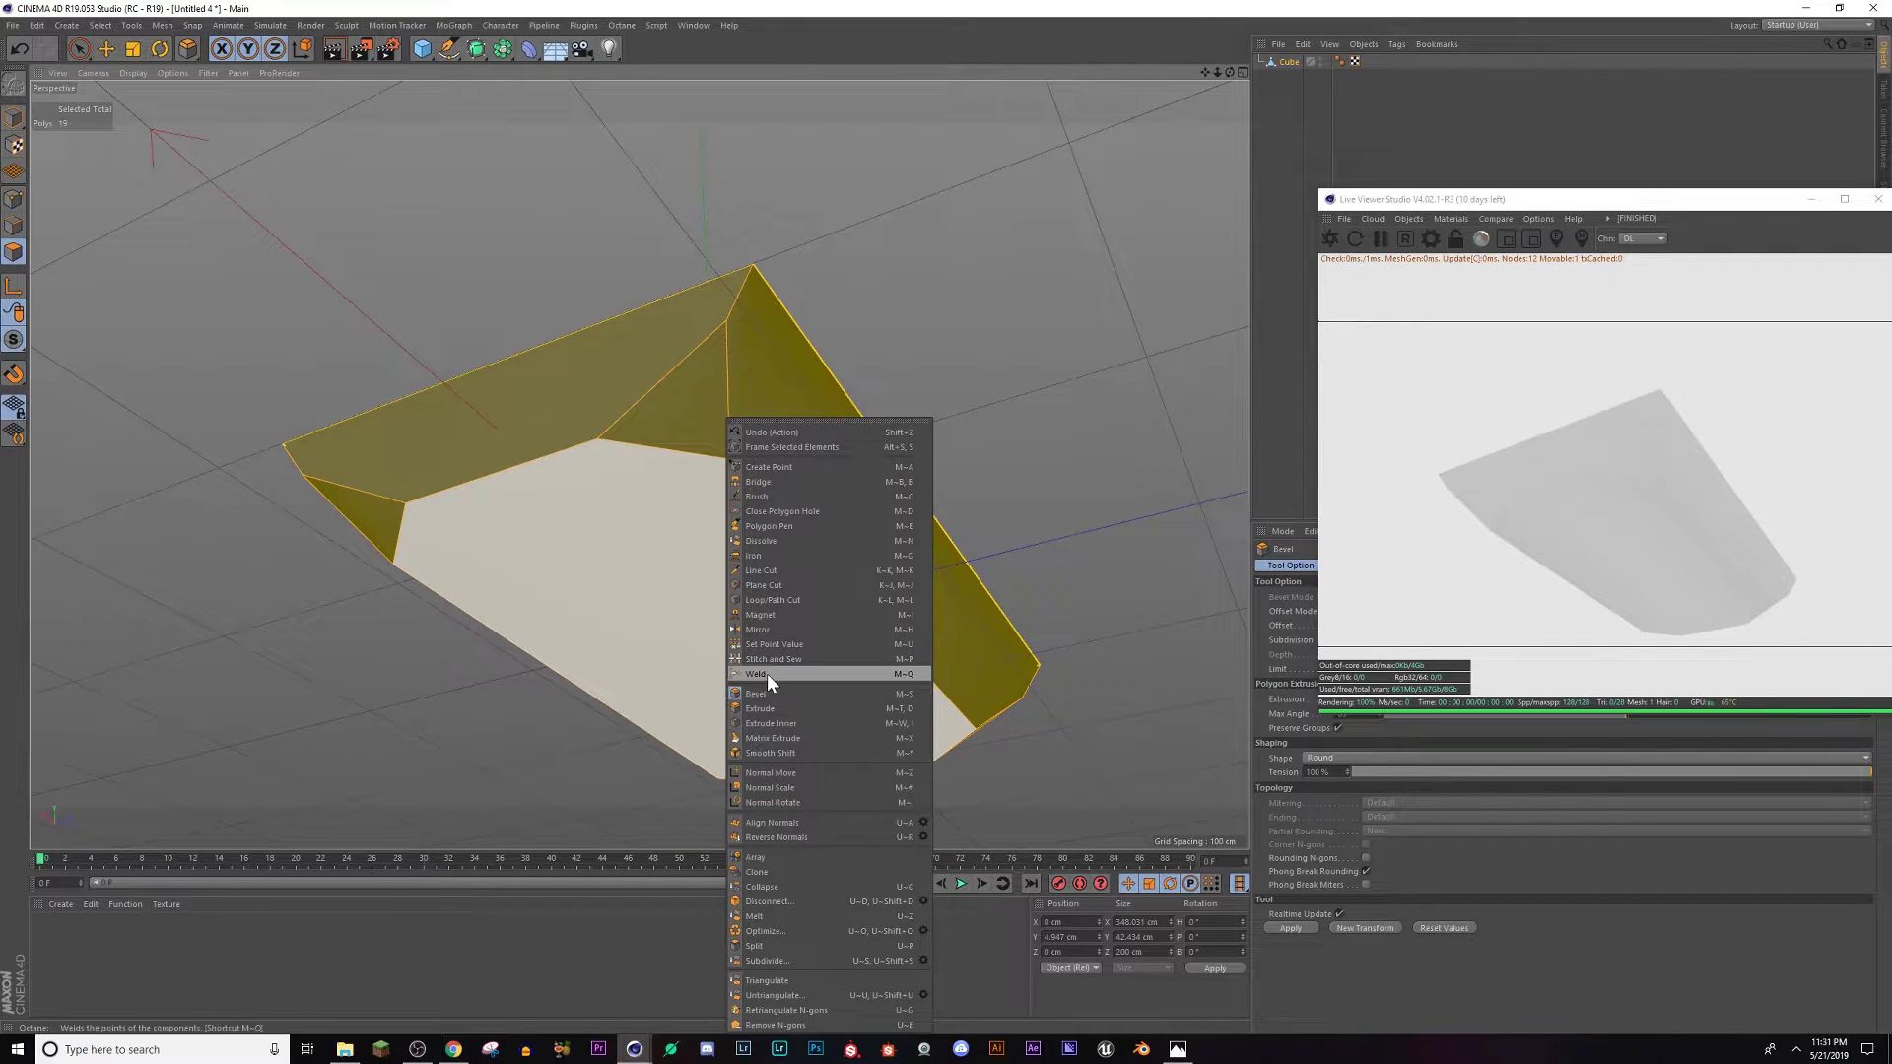
pyautogui.click(773, 721)
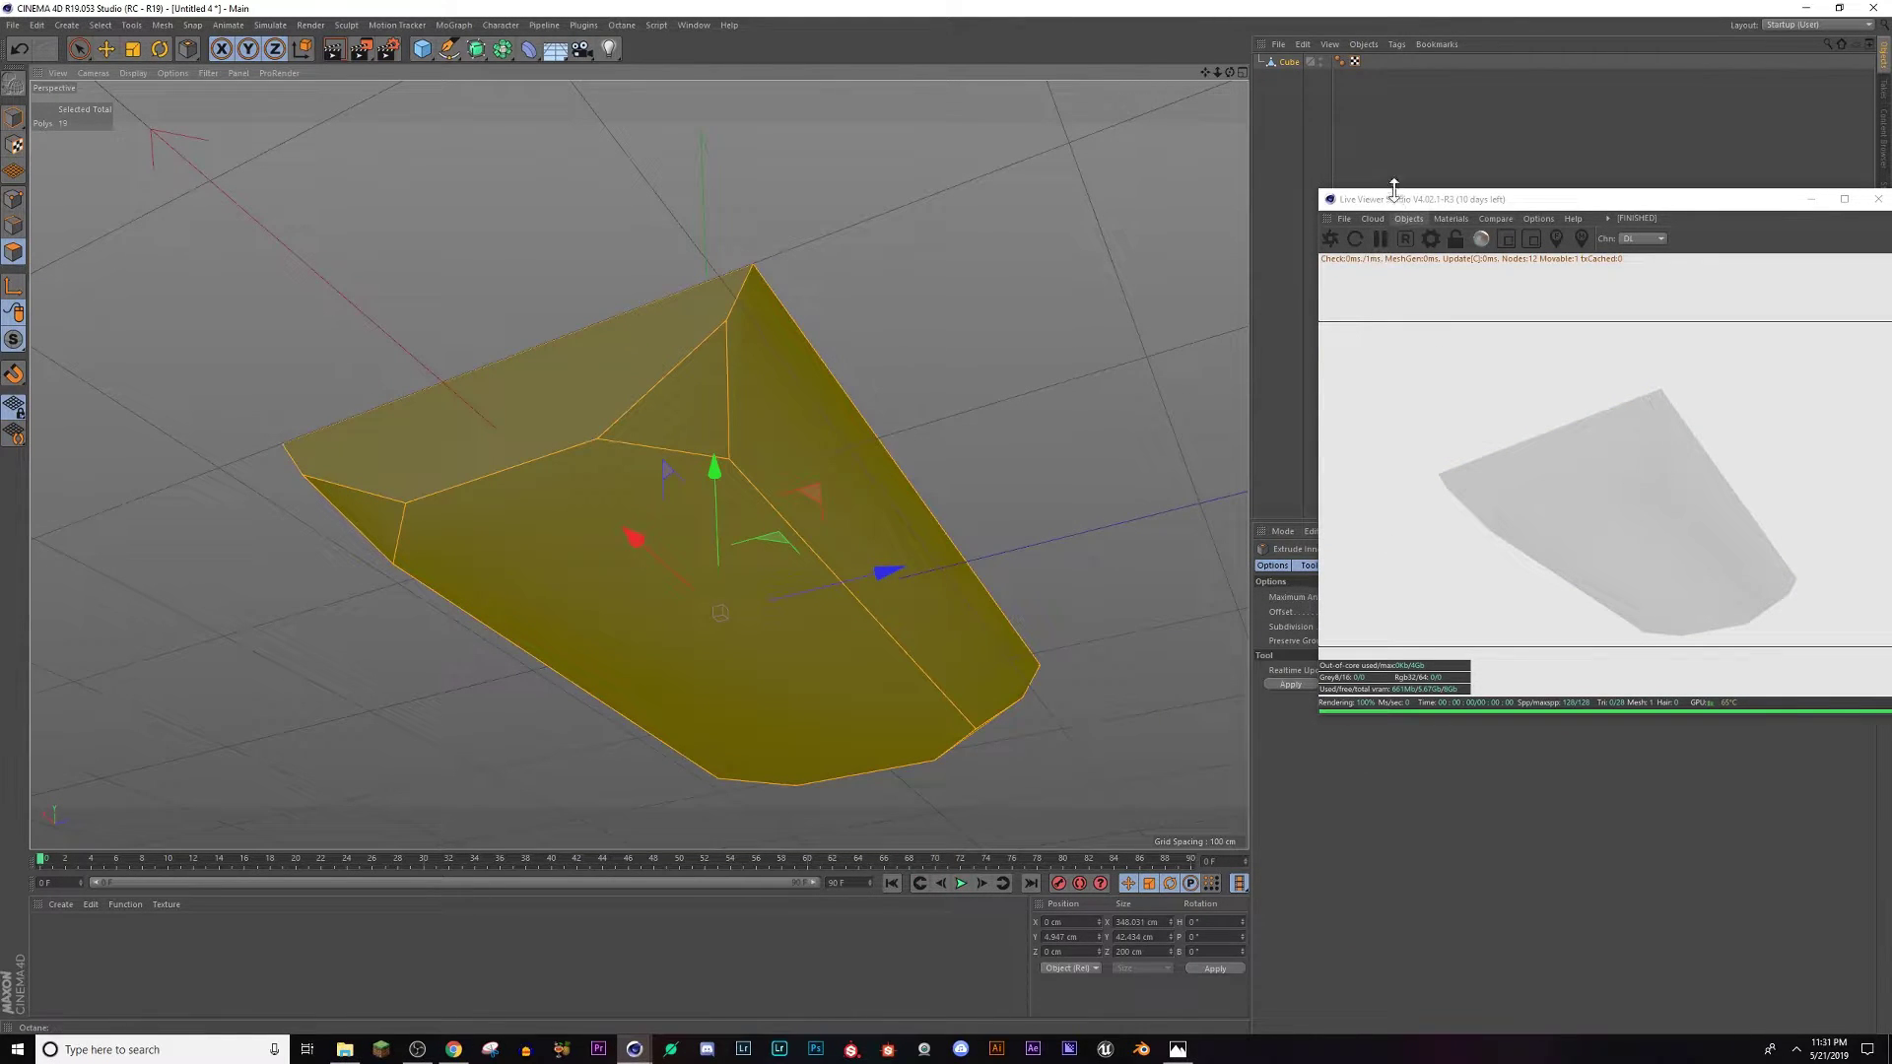
pyautogui.moveTo(1397, 196); pyautogui.dragTo(1377, 131)
pyautogui.click(1337, 641)
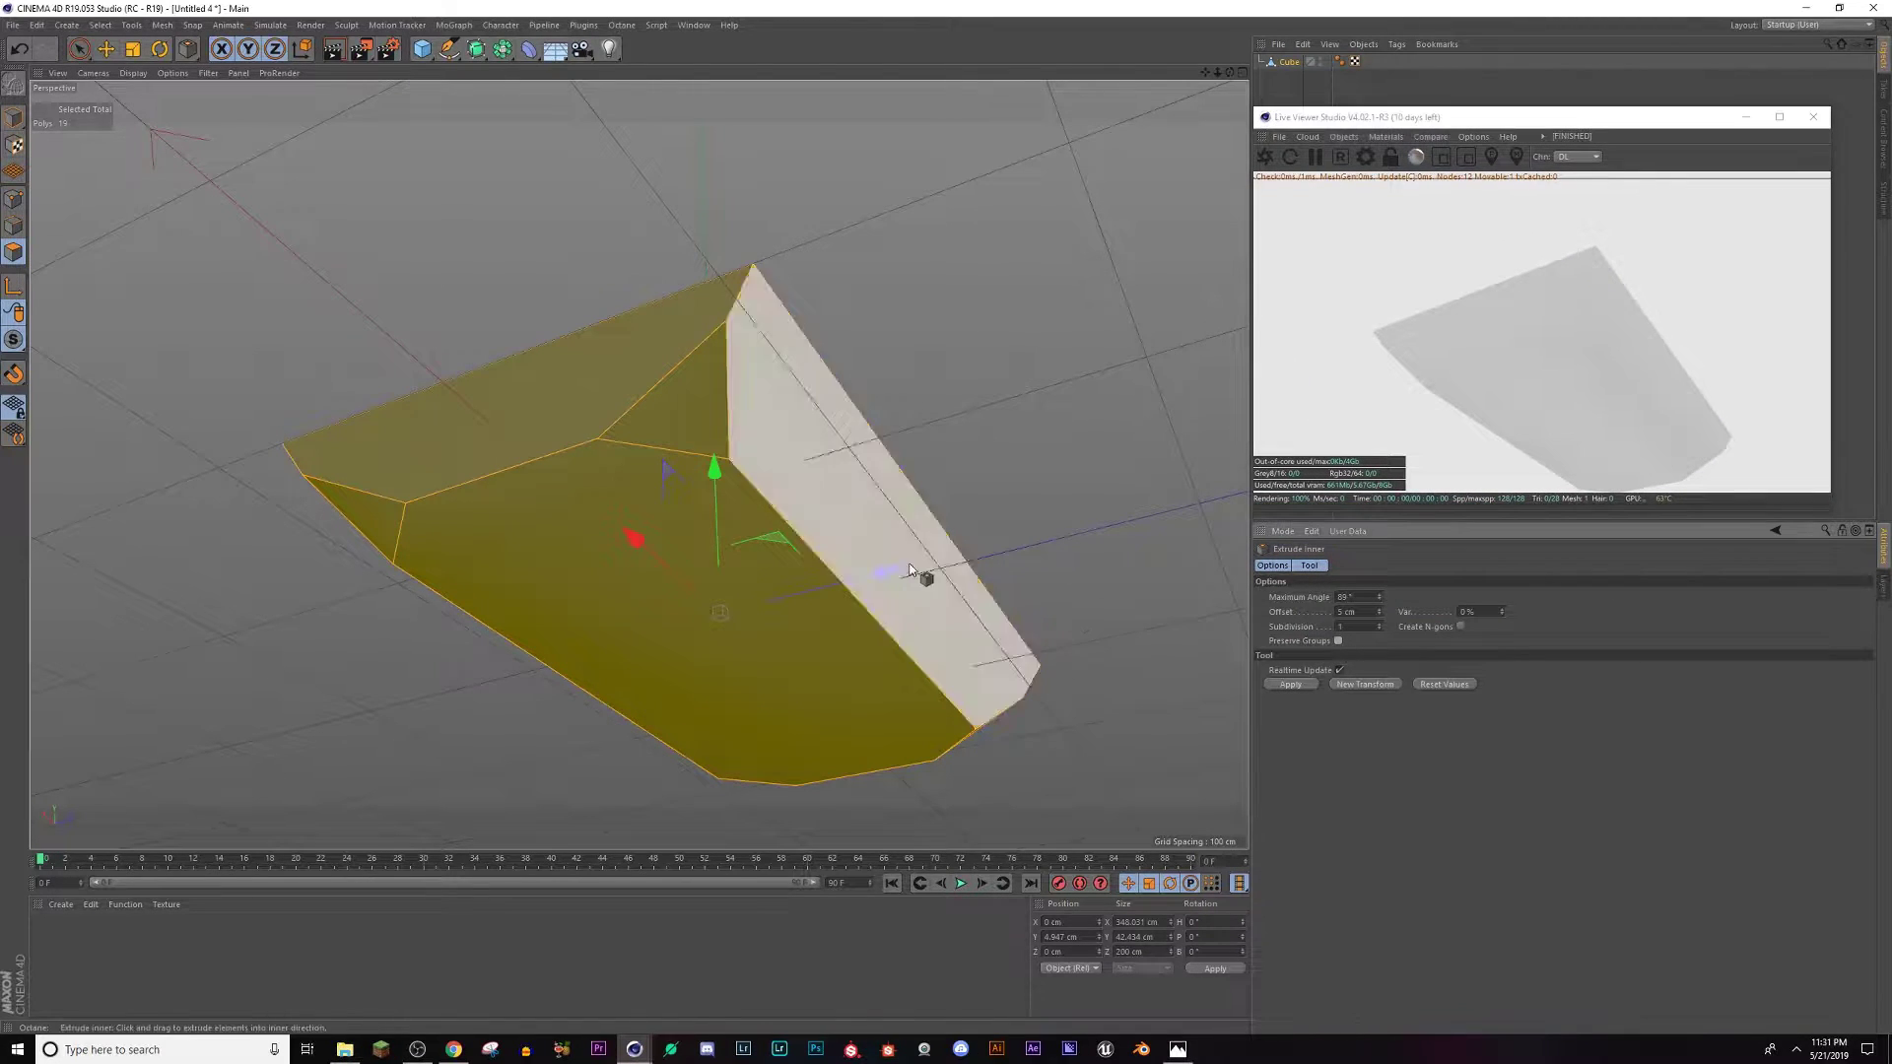
pyautogui.click(764, 516)
pyautogui.moveTo(765, 516); pyautogui.dragTo(859, 515)
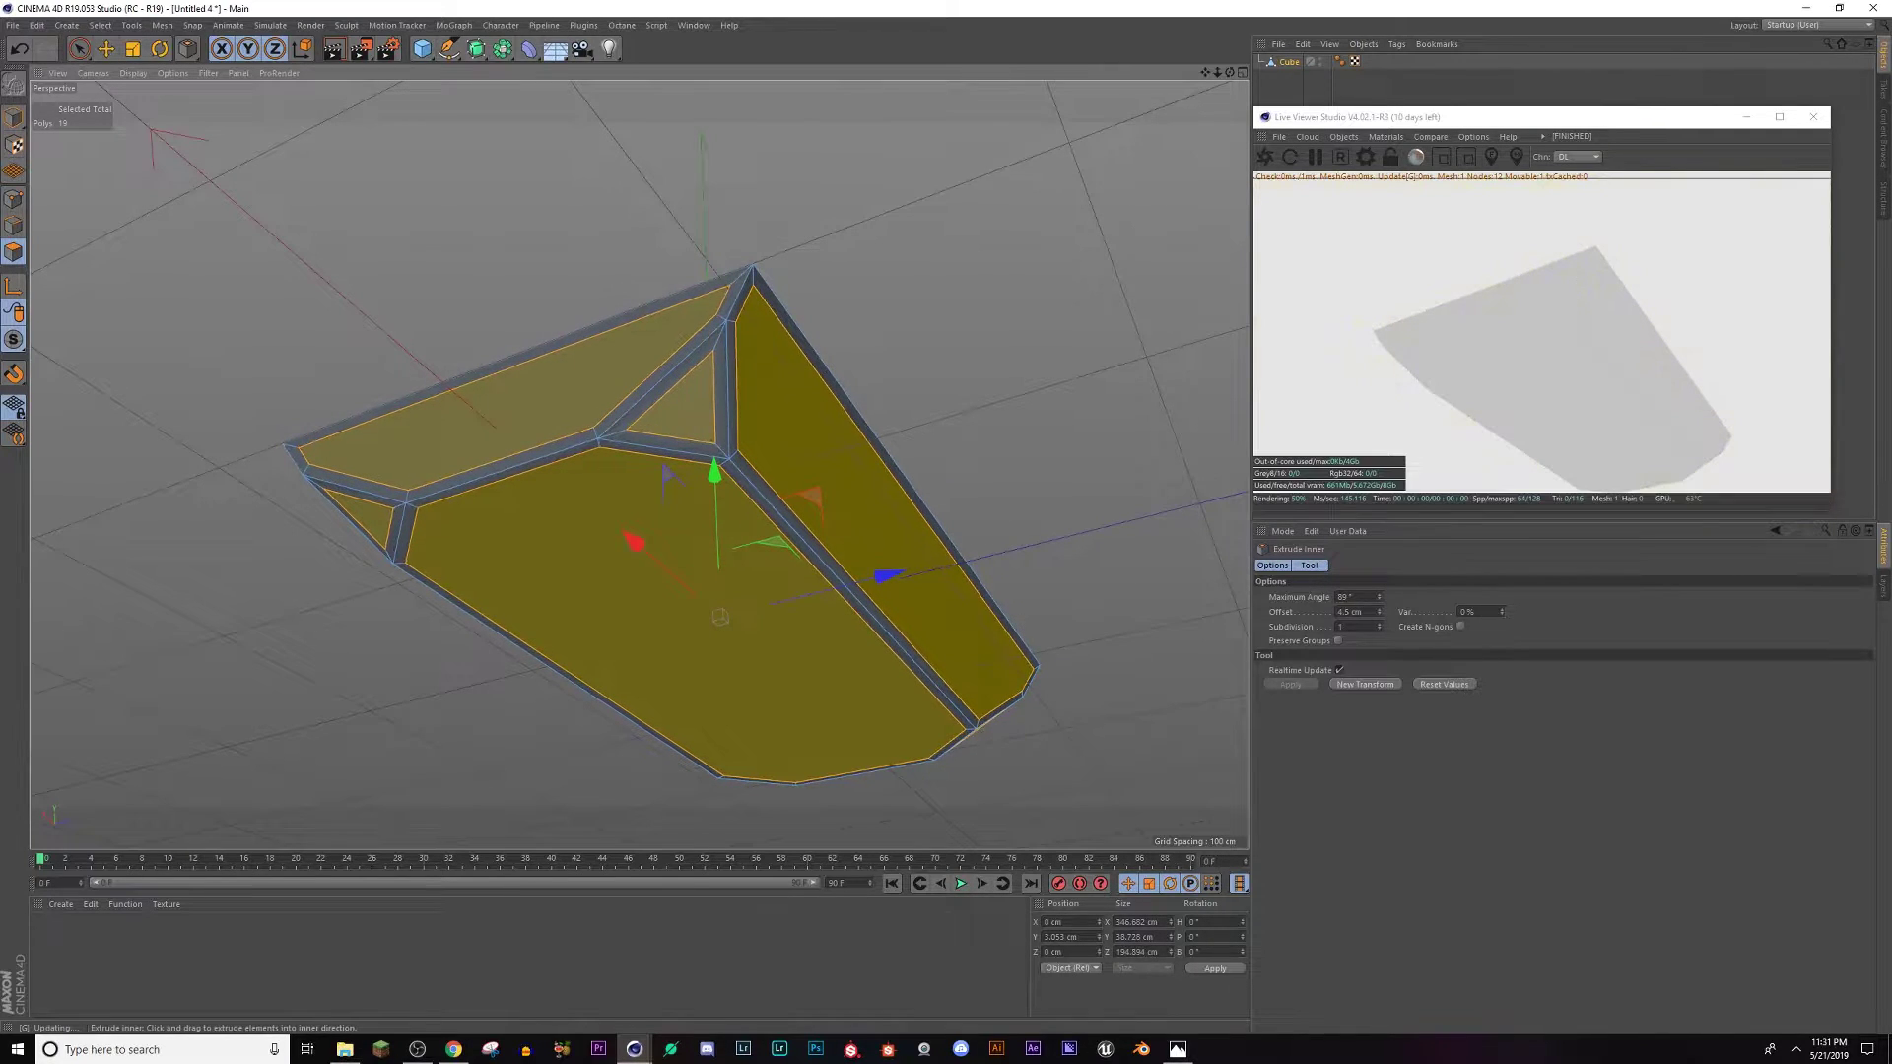
# Extrude the inset faces inward into shallow recessed panels, undoing the deeper first attempt.
pyautogui.rightClick(704, 416)
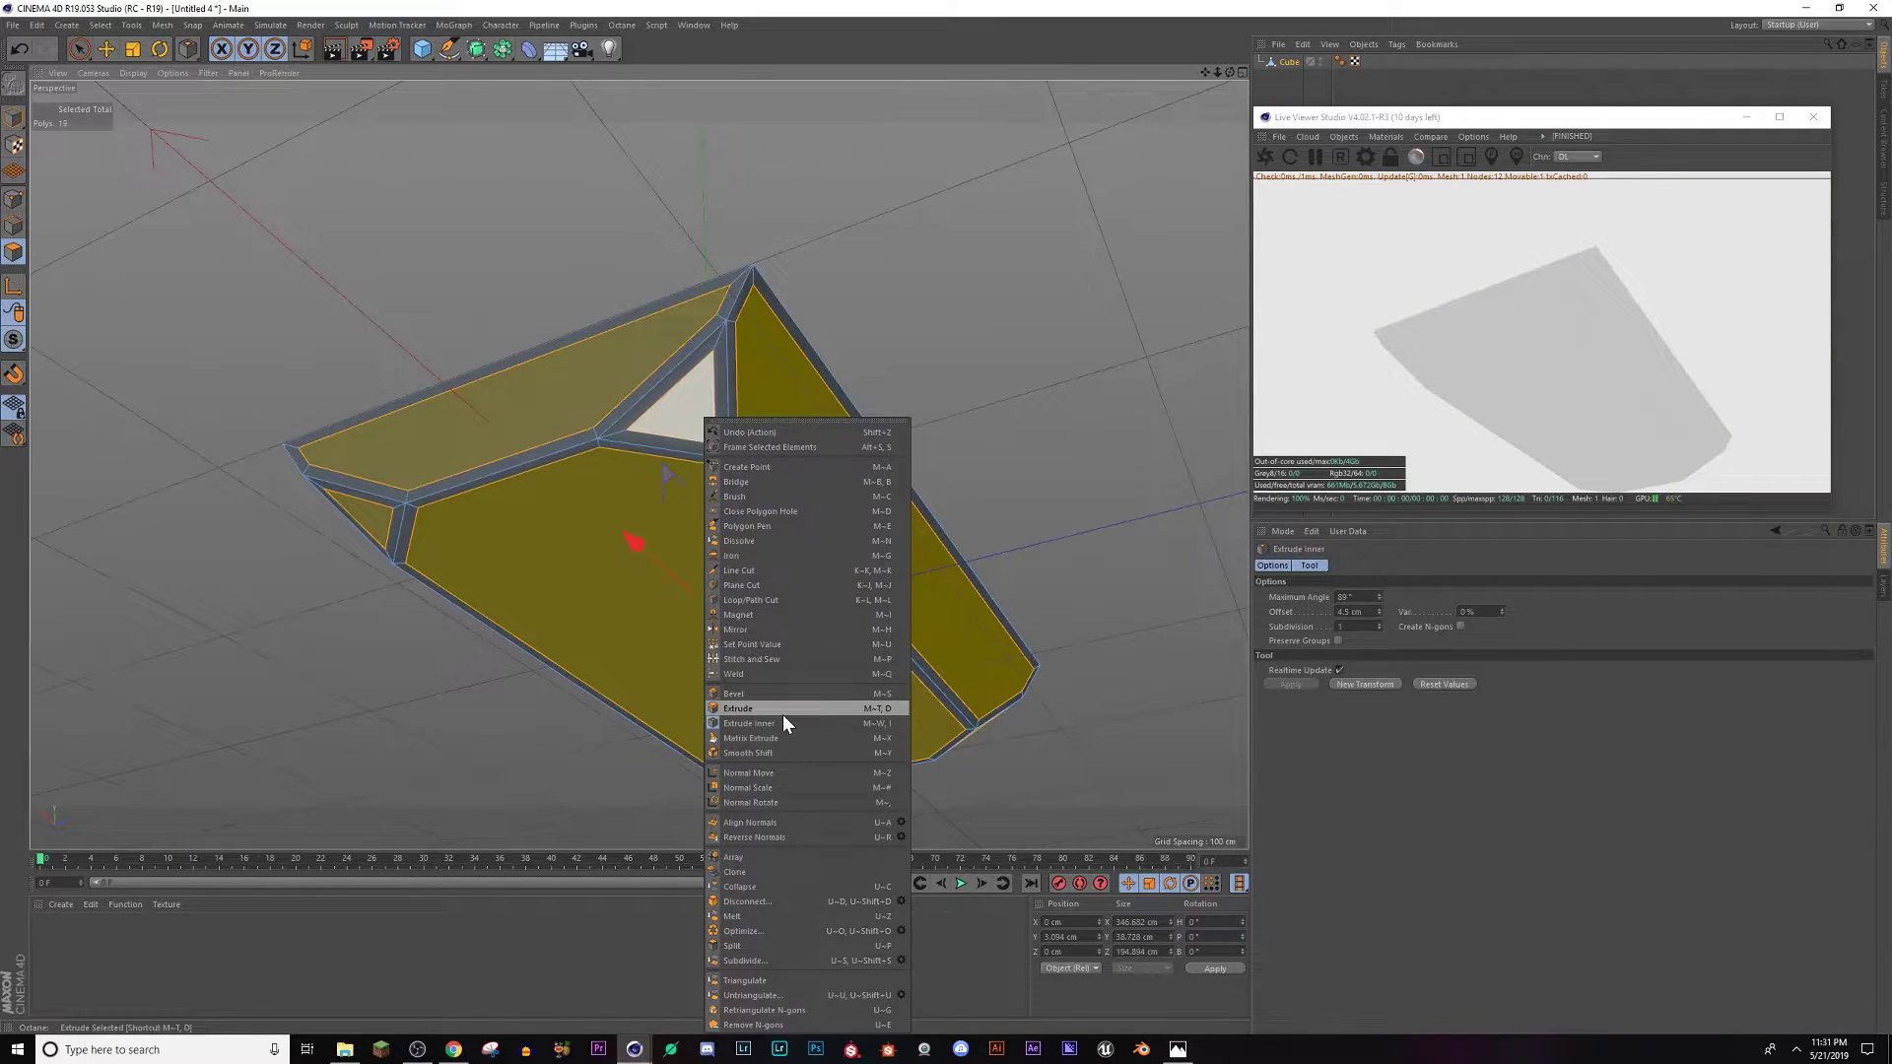
pyautogui.click(748, 709)
pyautogui.moveTo(754, 624); pyautogui.dragTo(613, 625)
pyautogui.scroll(9, 293, 451)
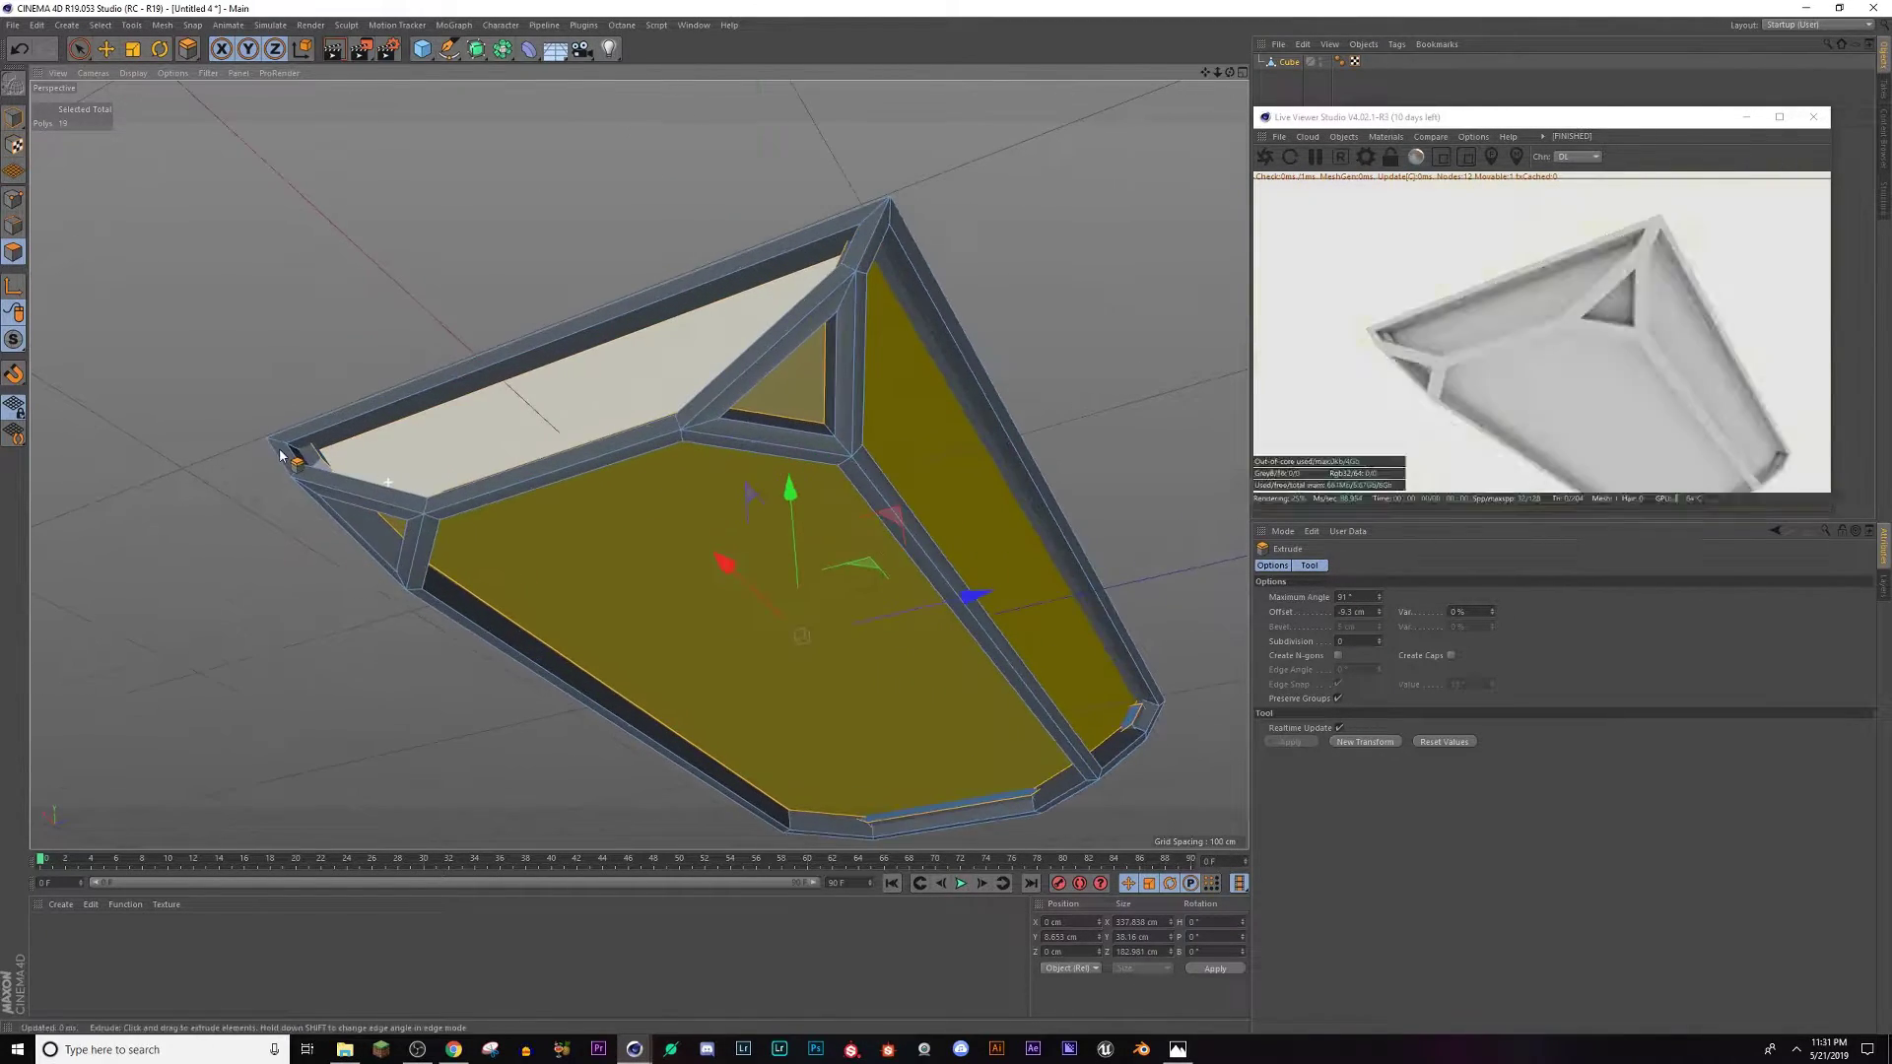
pyautogui.scroll(2, 316, 466)
pyautogui.keyDown('alt'); pyautogui.moveTo(331, 471); pyautogui.dragTo(340, 538); pyautogui.keyUp('alt')
pyautogui.hotkey('ctrl', 'z')
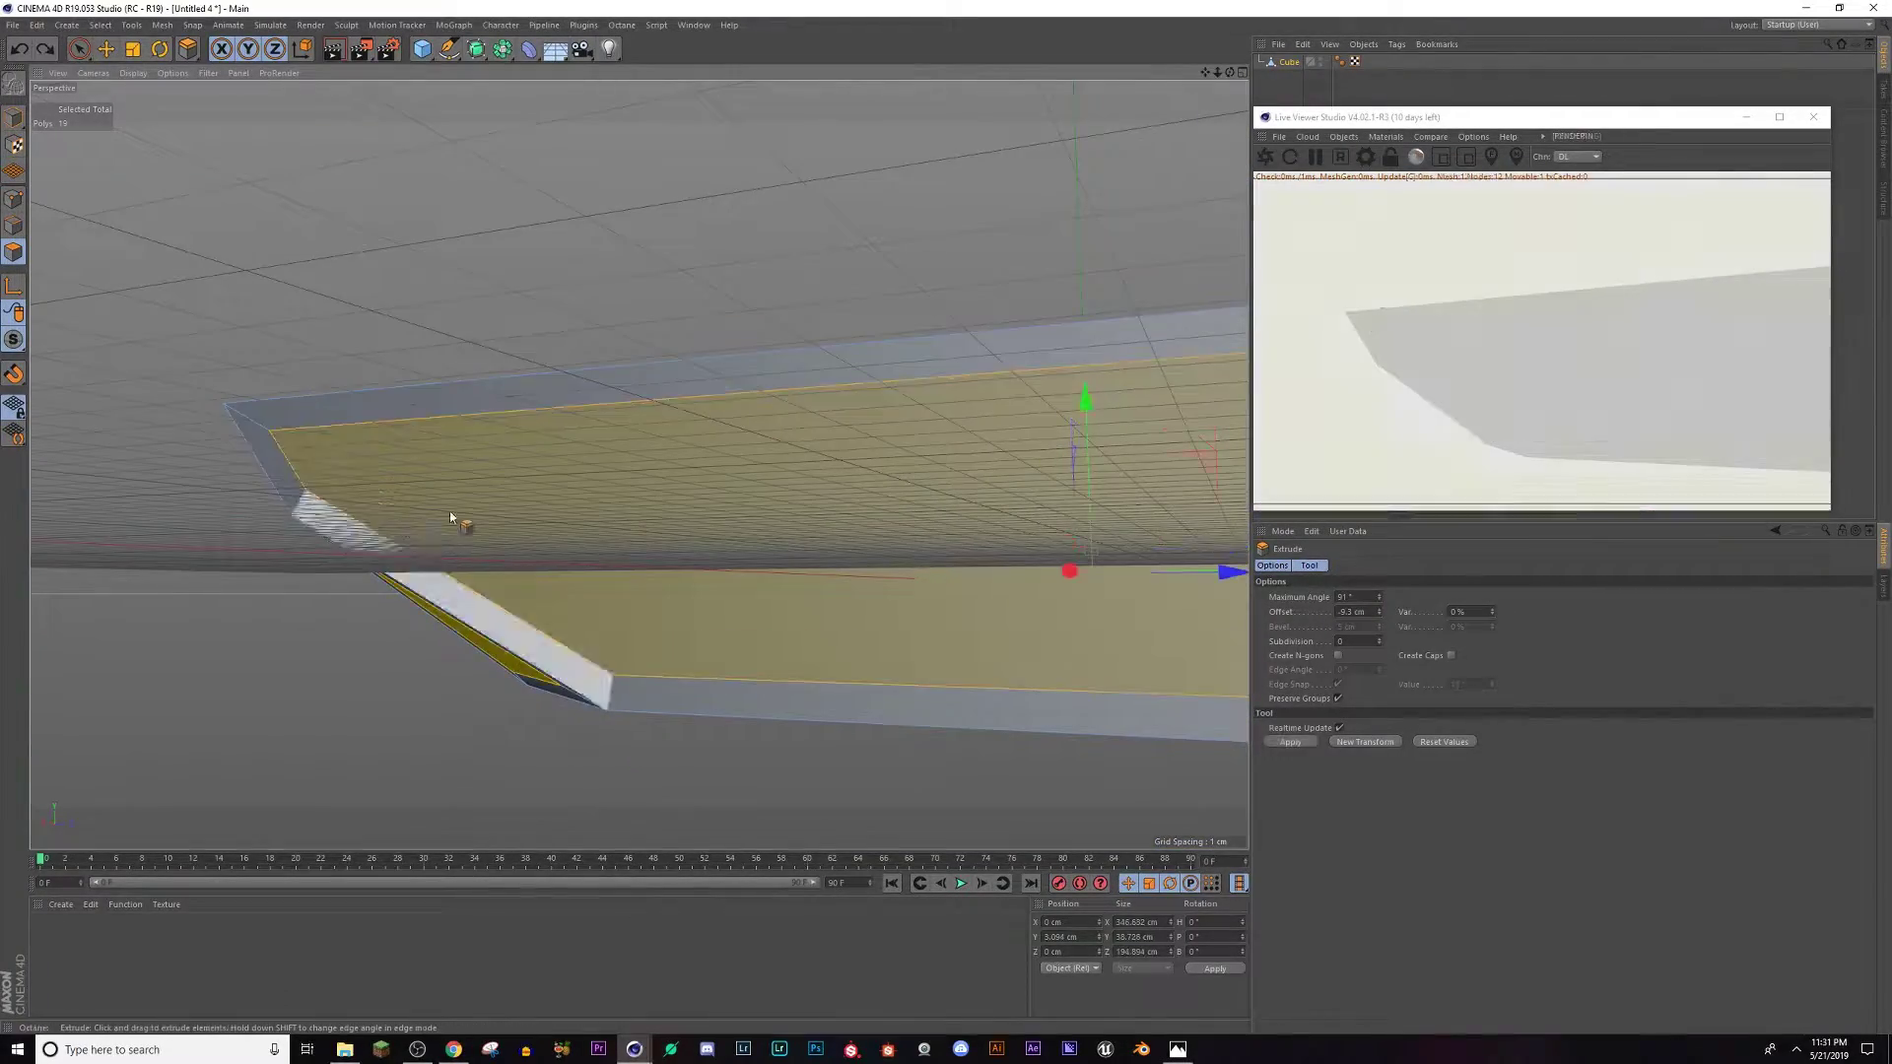
pyautogui.moveTo(491, 509); pyautogui.dragTo(995, 512)
# Set the Phong angle of the cube's Phong tag to 0°.
pyautogui.click(1339, 61)
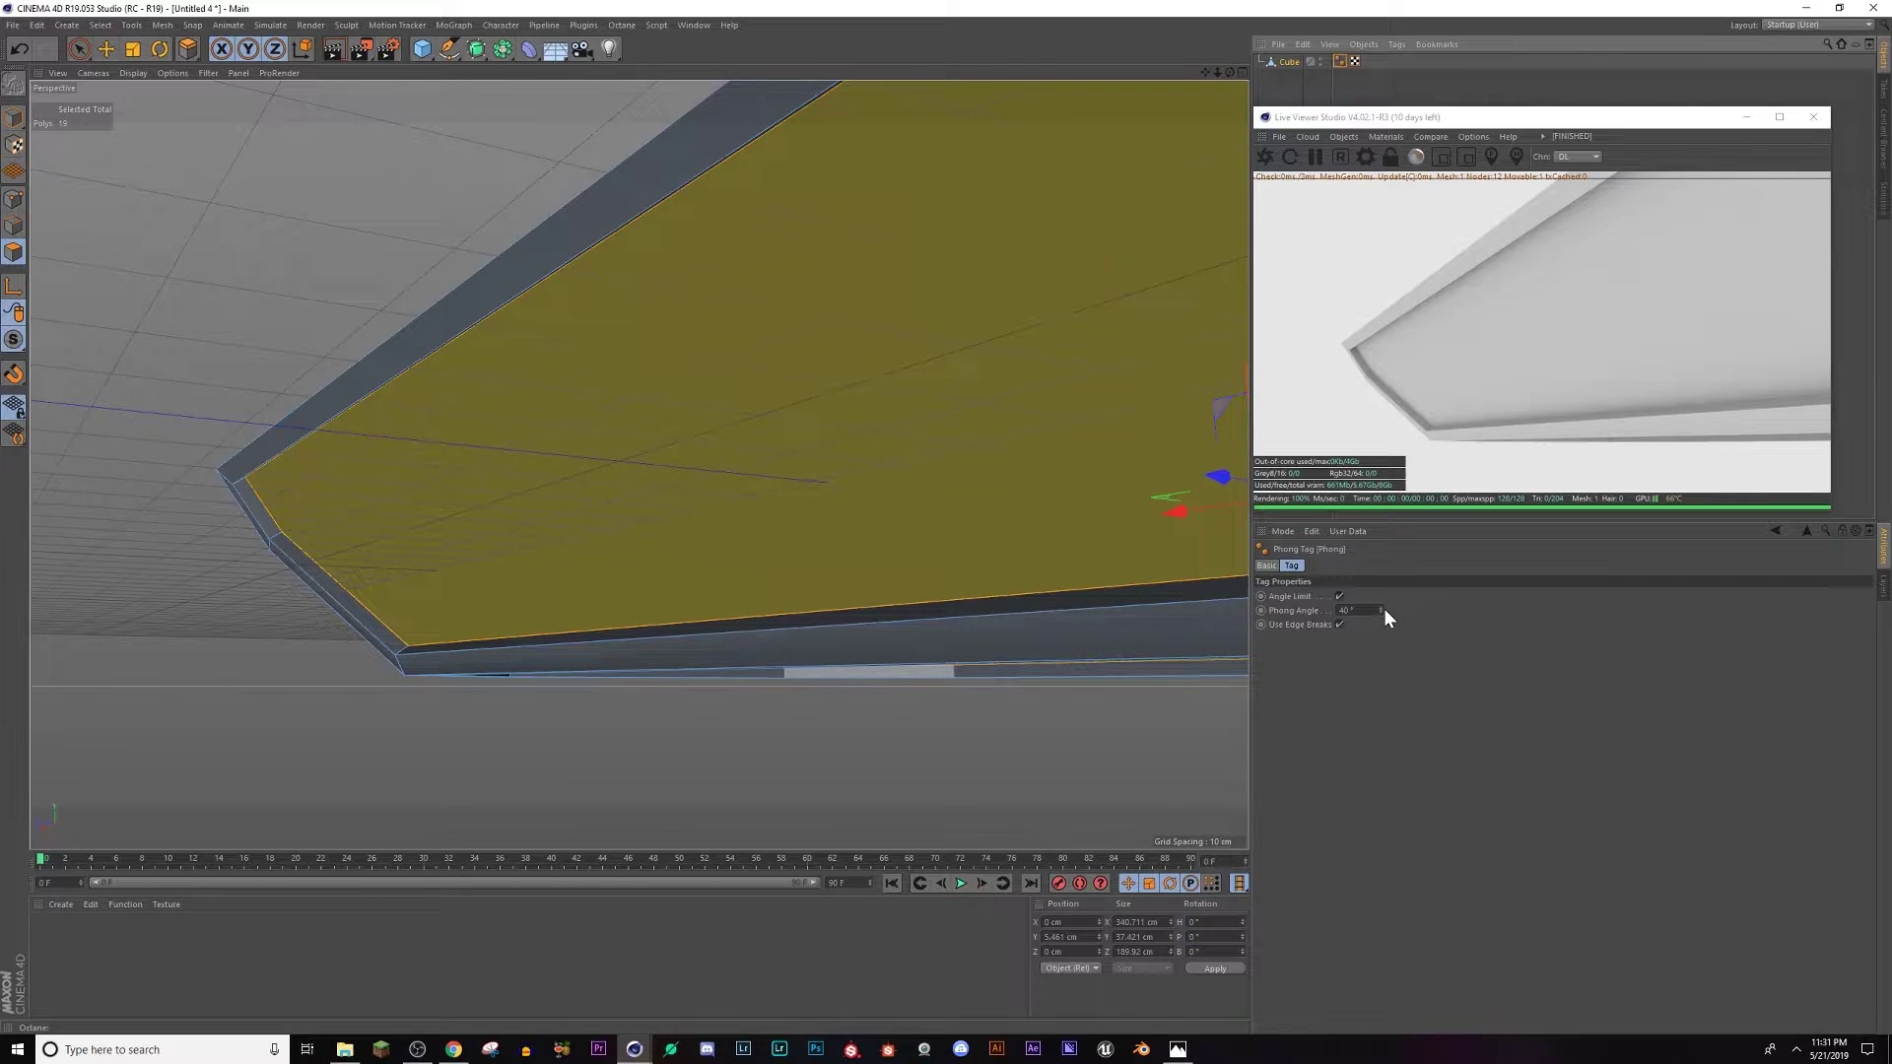
pyautogui.moveTo(1380, 610); pyautogui.dragTo(1381, 622)
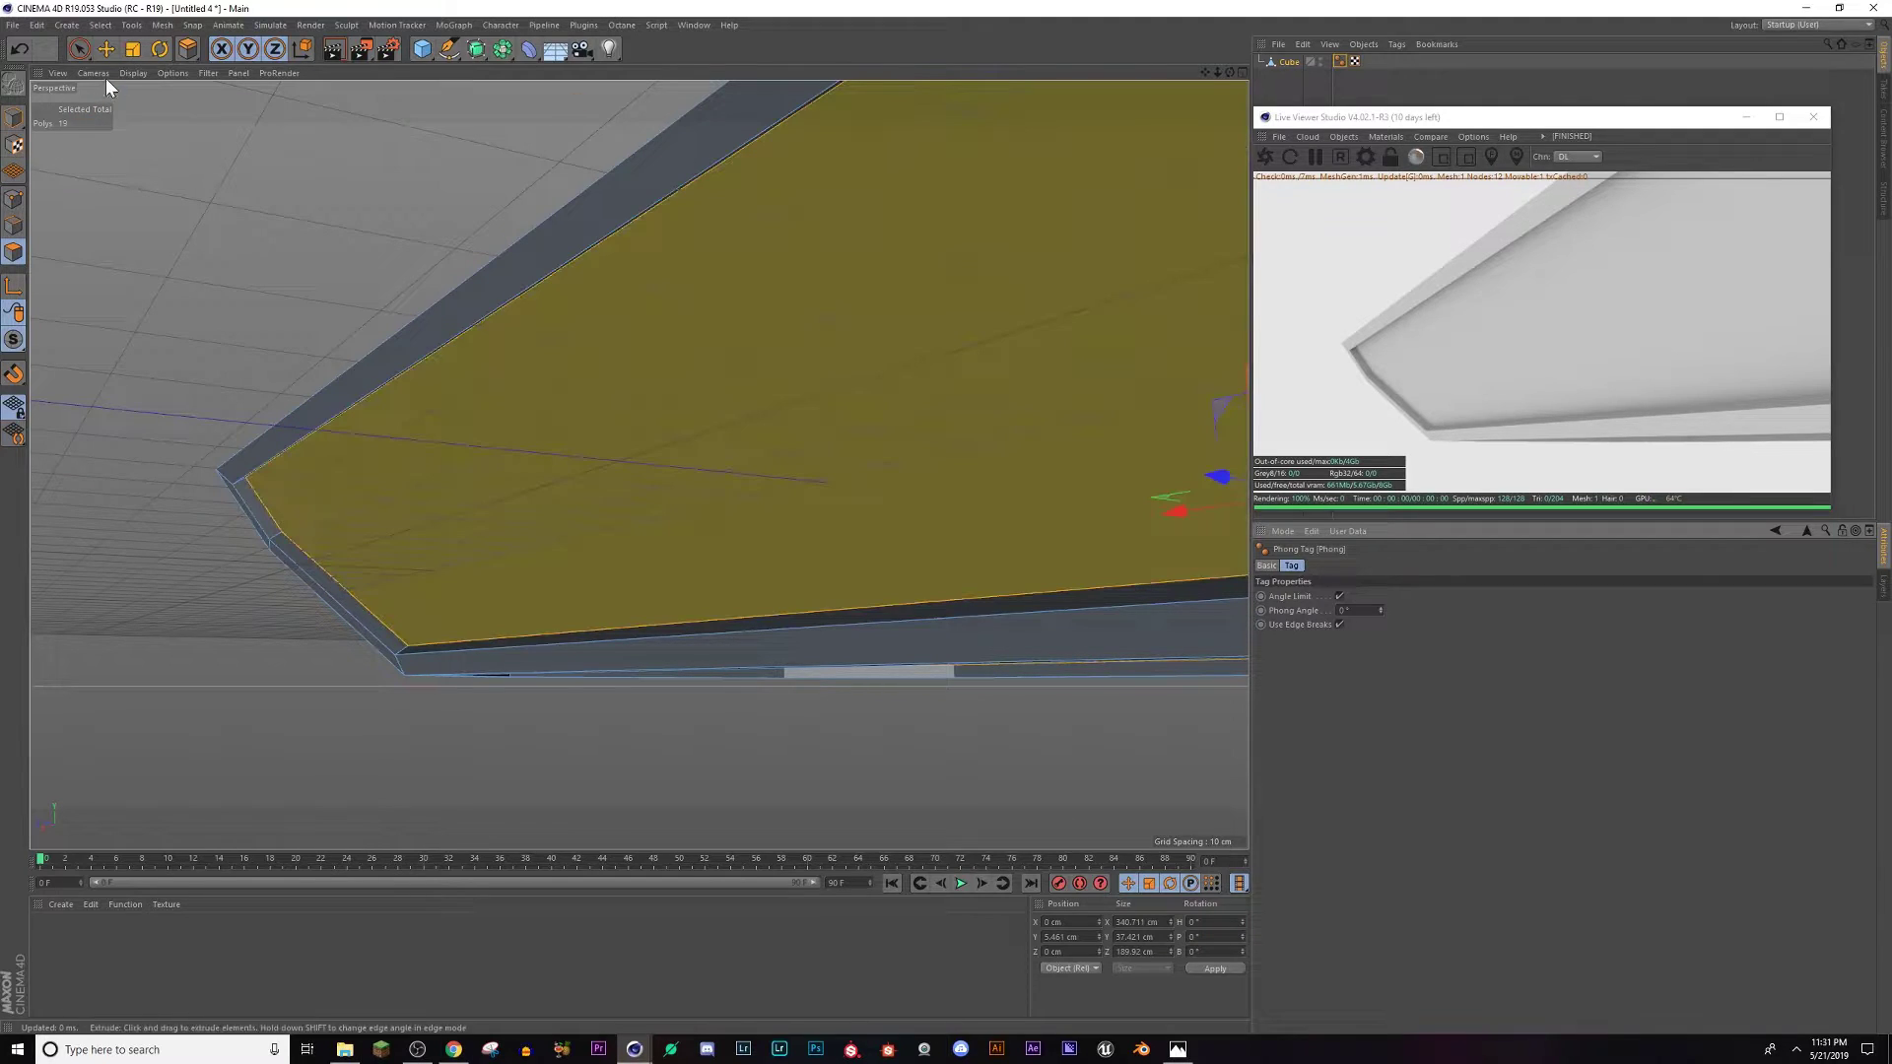
pyautogui.click(173, 72)
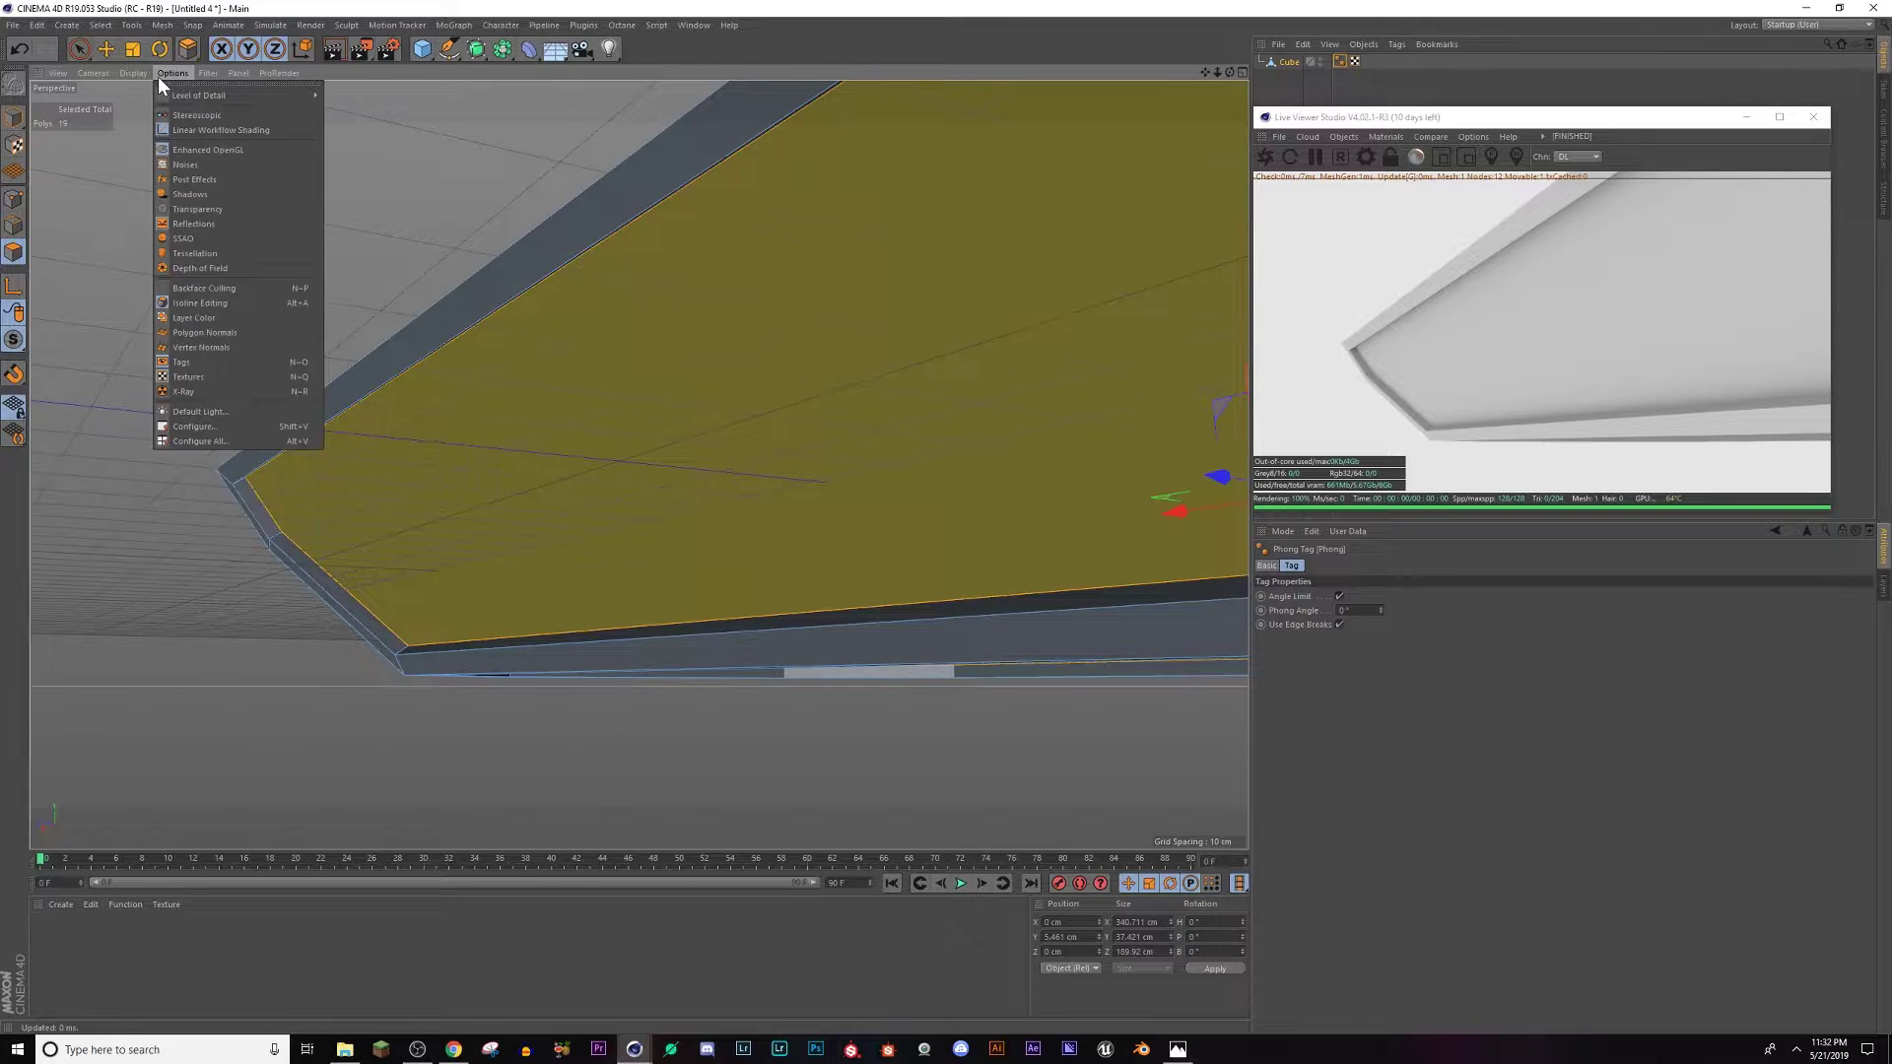
pyautogui.click(164, 96)
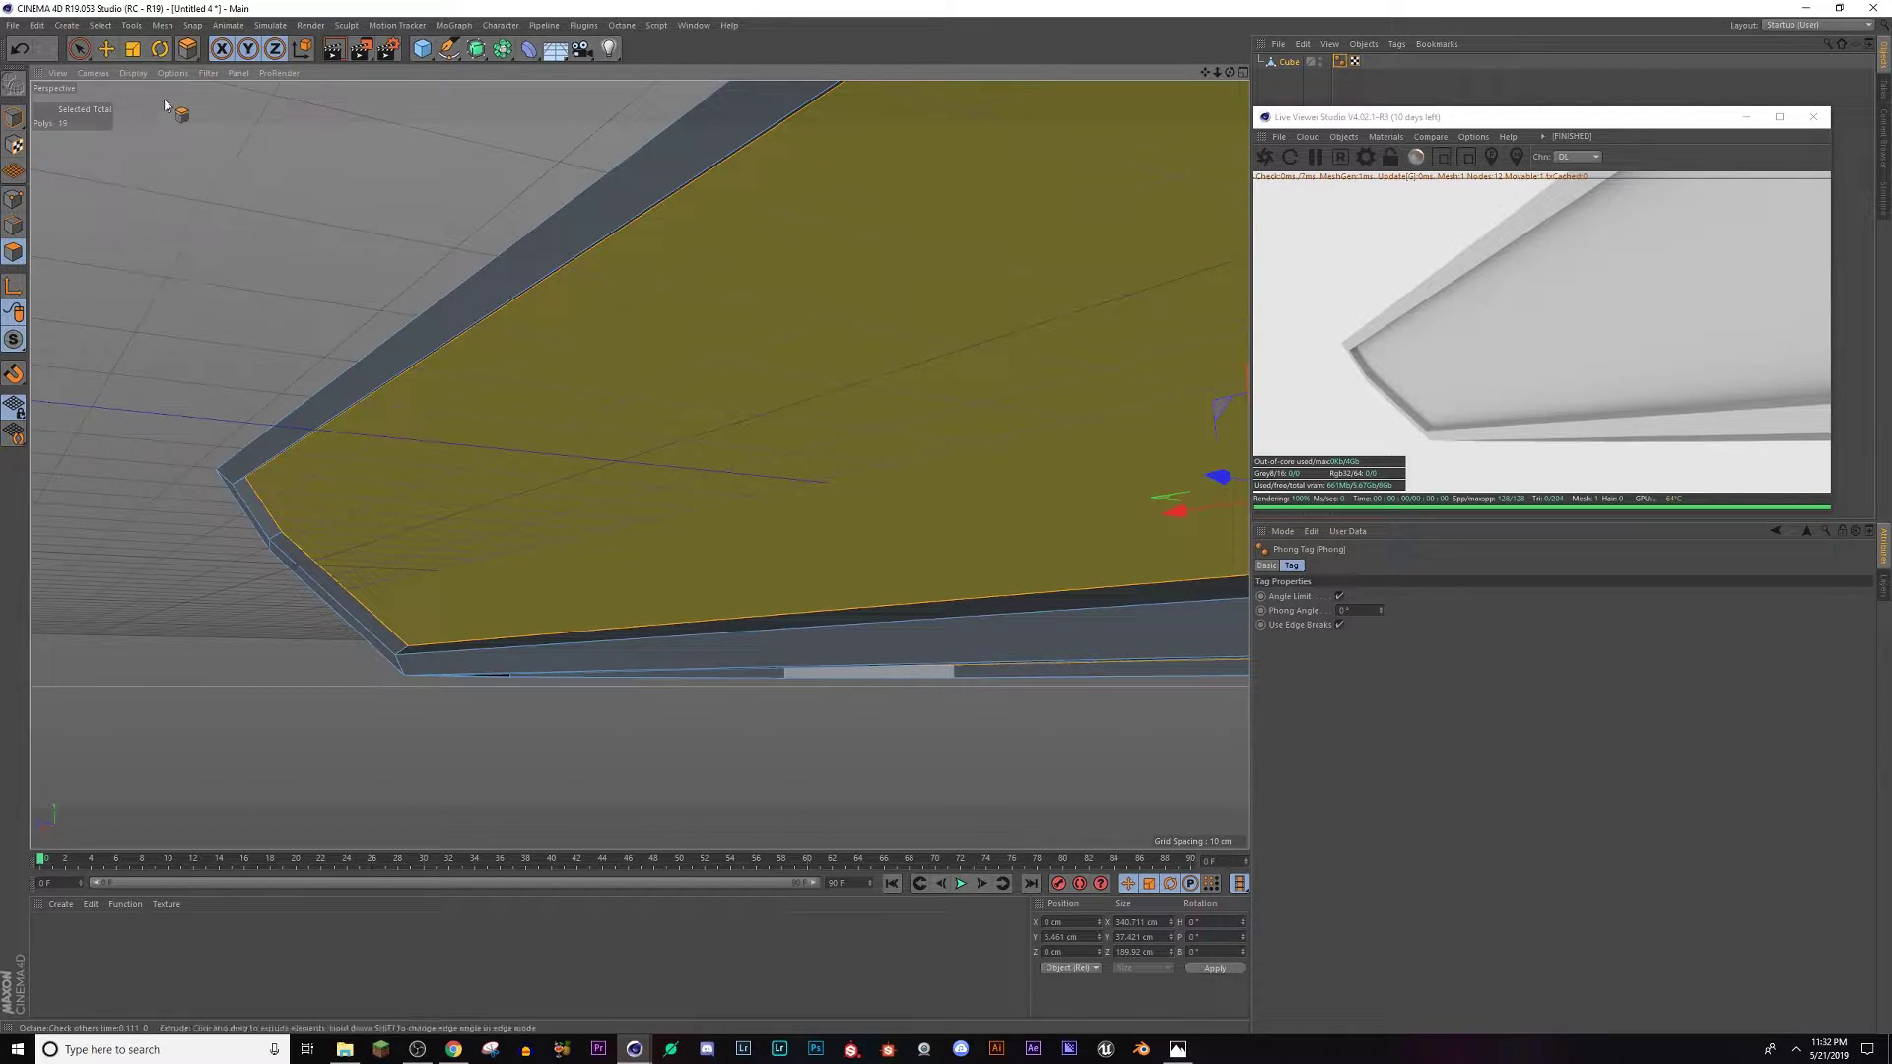
# Switch from polygon editing back to Model mode for the whole block.
pyautogui.keyDown('alt'); pyautogui.moveTo(858, 342); pyautogui.dragTo(827, 380); pyautogui.keyUp('alt')
pyautogui.scroll(-2, 792, 380)
pyautogui.click(13, 118)
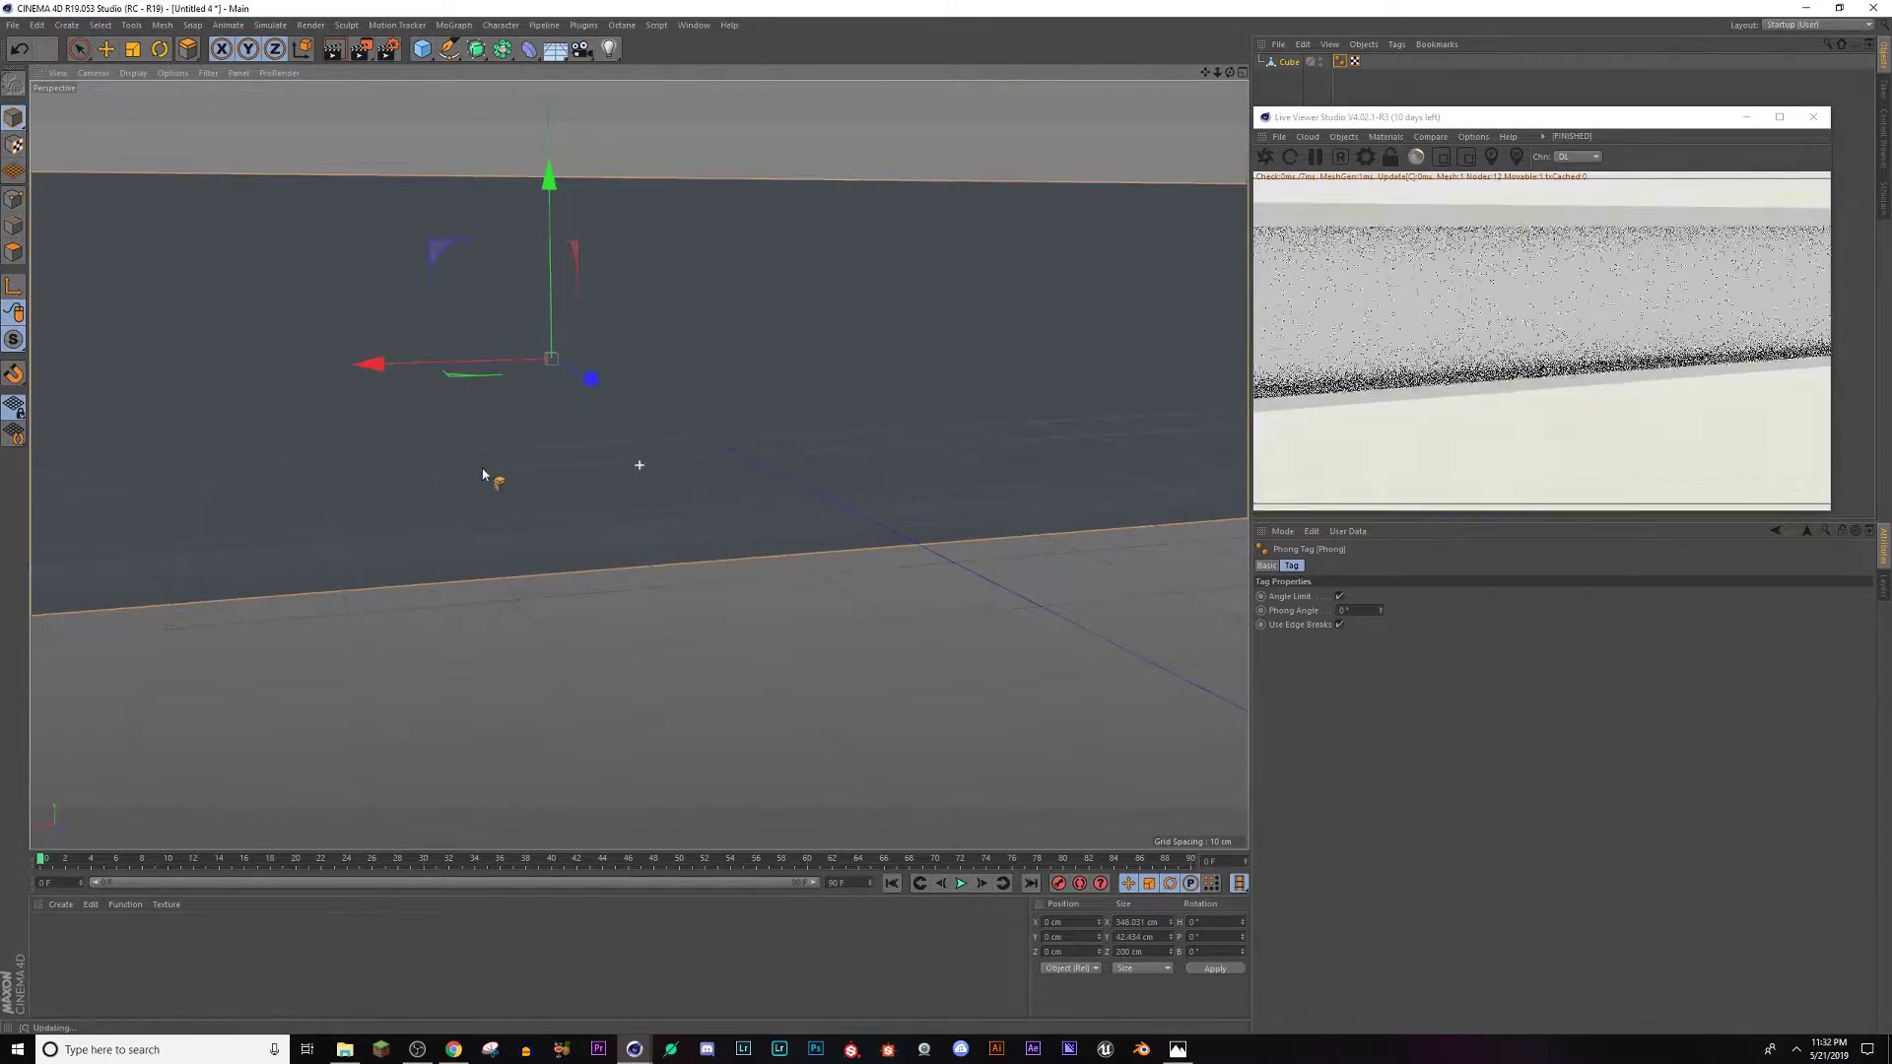
# Try a much higher Phong angle of about 105° on the cube's Phong tag to smooth its shading.
pyautogui.keyDown('alt'); pyautogui.moveTo(486, 477); pyautogui.dragTo(926, 90); pyautogui.keyUp('alt')
pyautogui.keyDown('alt'); pyautogui.moveTo(637, 464); pyautogui.dragTo(840, 635, button='middle'); pyautogui.keyUp('alt')
pyautogui.keyDown('alt'); pyautogui.moveTo(839, 635); pyautogui.dragTo(464, 371); pyautogui.keyUp('alt')
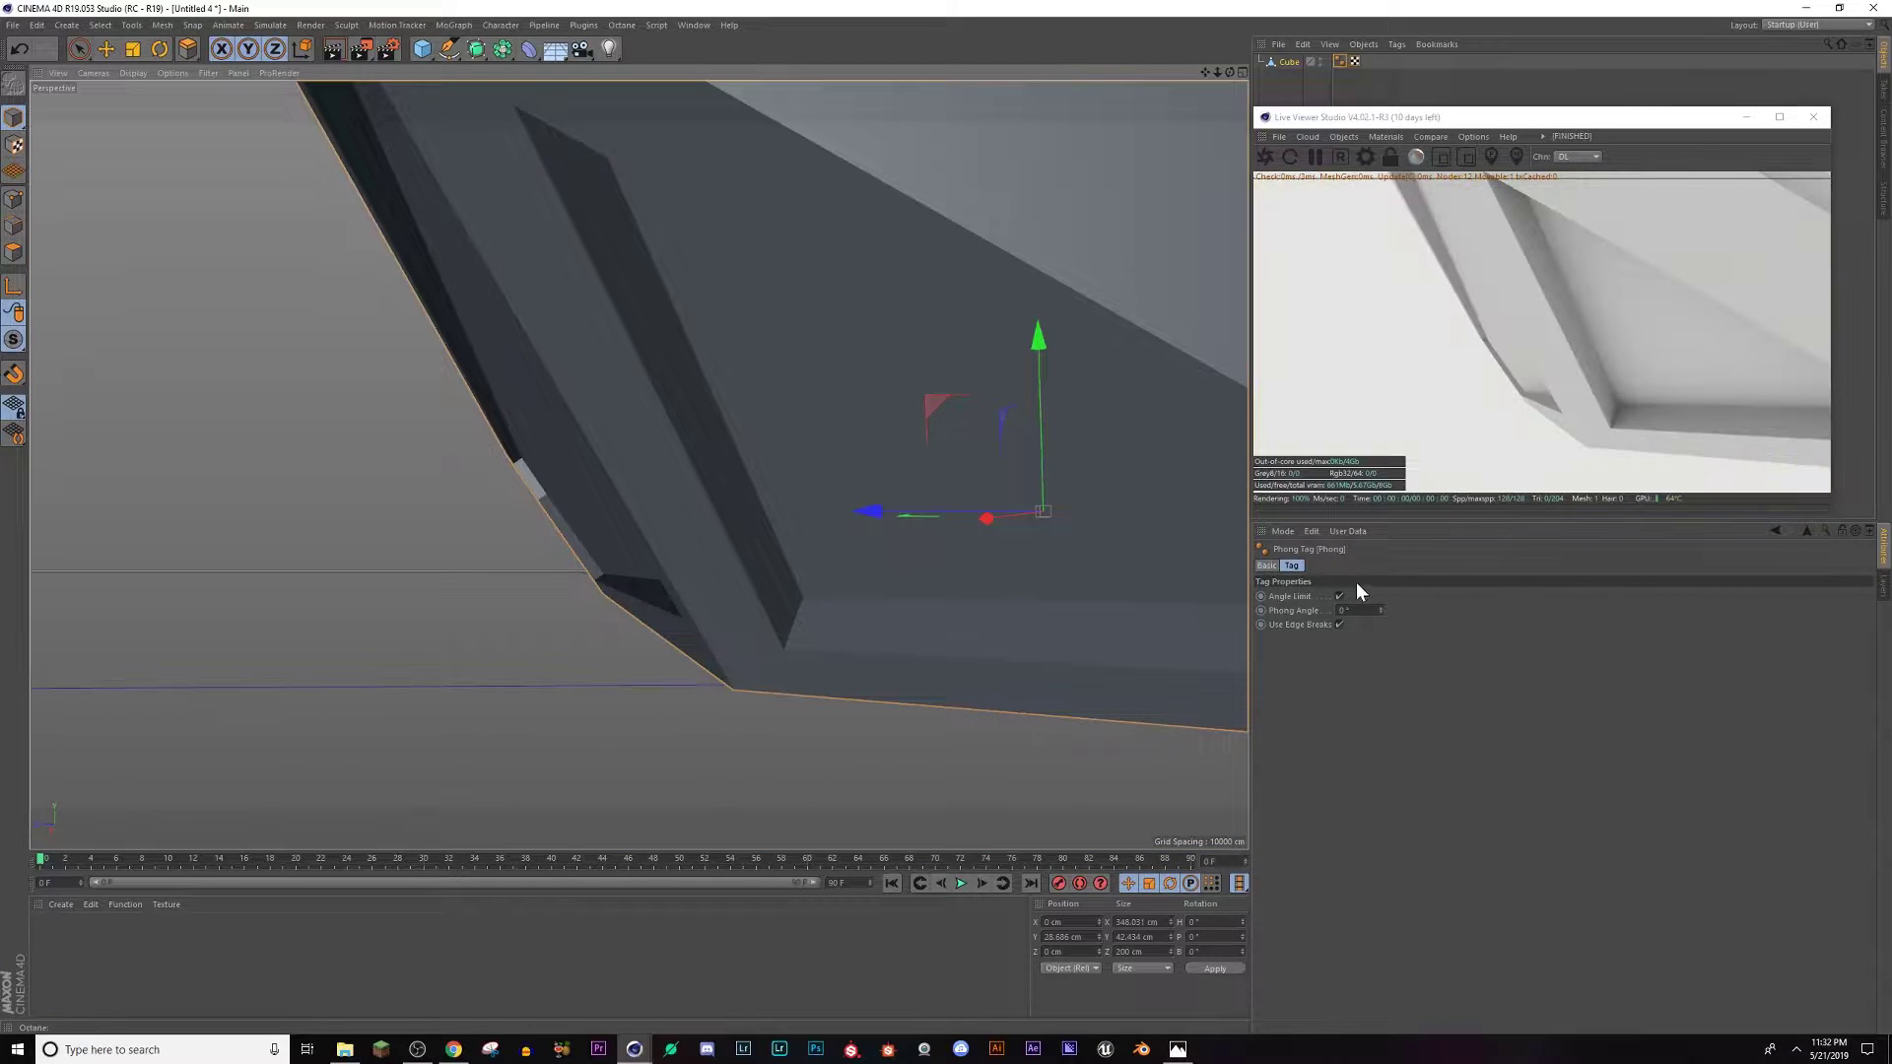
pyautogui.moveTo(1380, 610); pyautogui.dragTo(1458, 610)
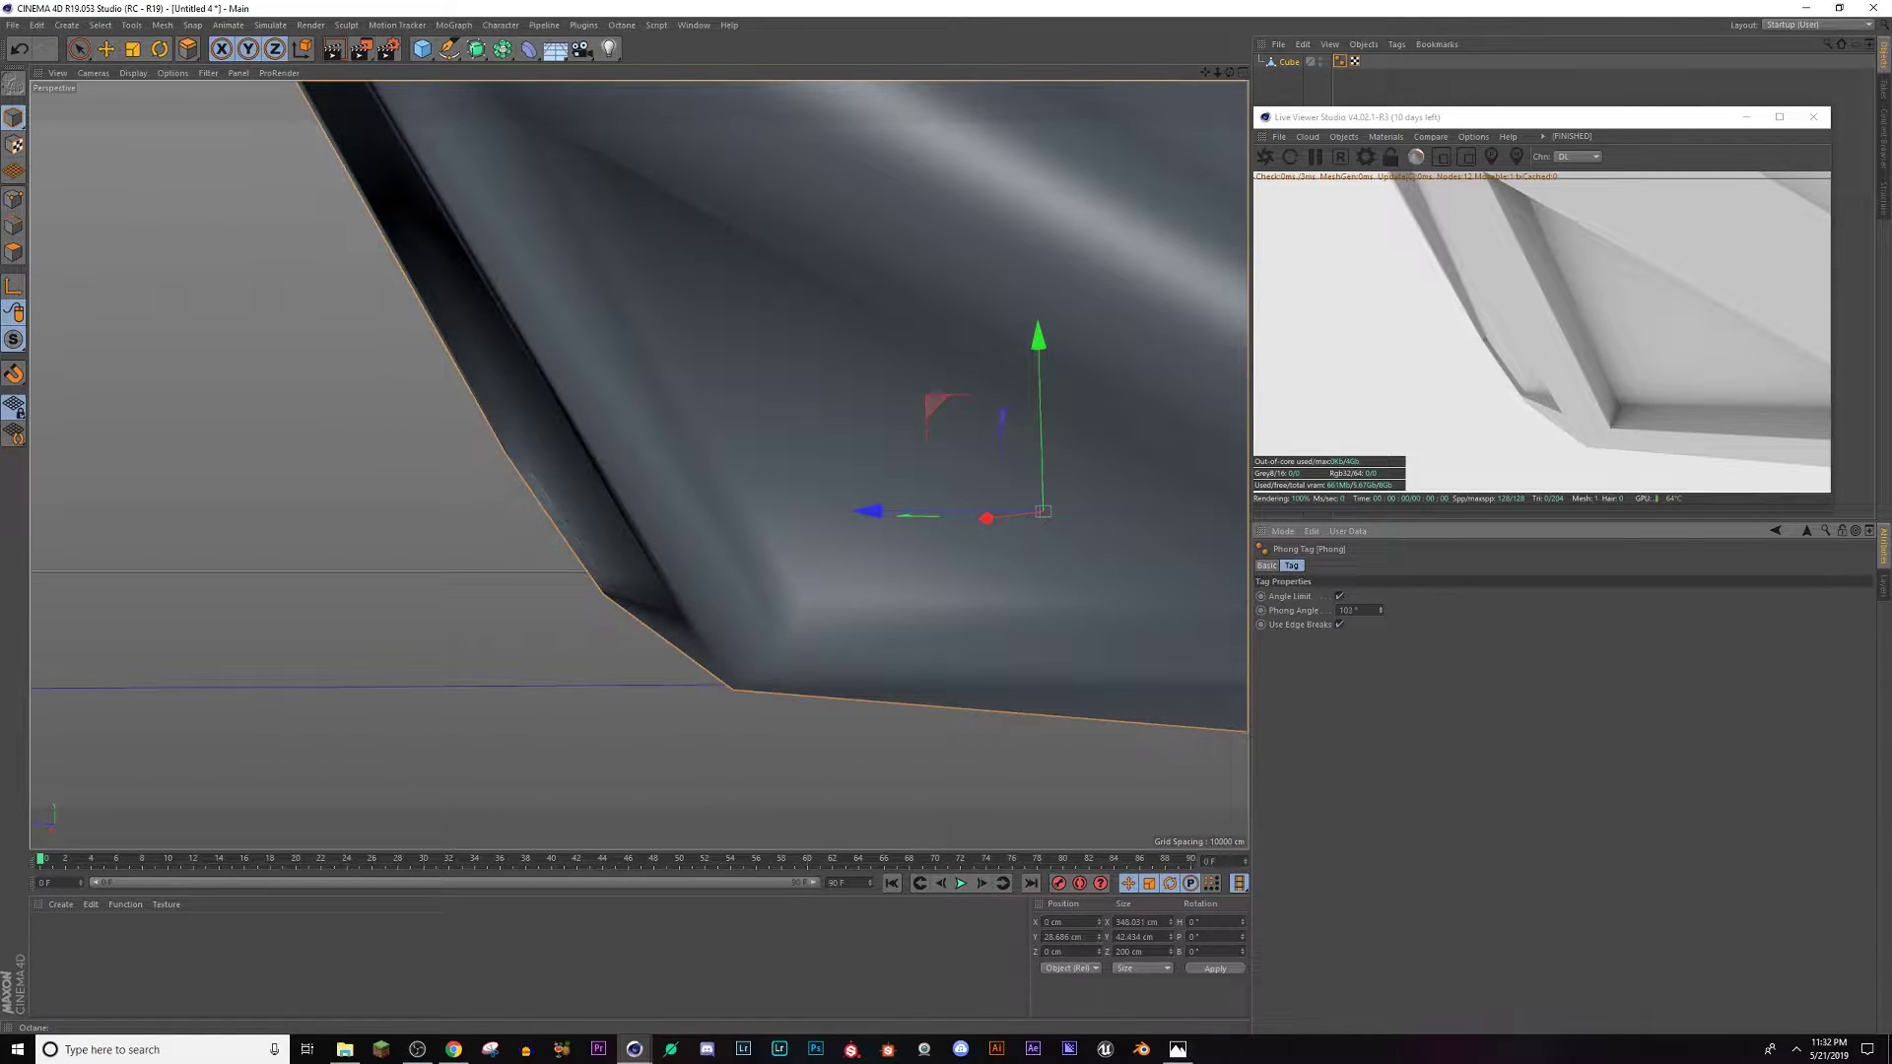
pyautogui.moveTo(718, 536)
pyautogui.keyDown('alt'); pyautogui.mouseDown()
pyautogui.moveTo(866, 512)
pyautogui.moveTo(1005, 536)
pyautogui.moveTo(762, 483)
pyautogui.moveTo(692, 541)
pyautogui.mouseUp(); pyautogui.keyUp('alt')
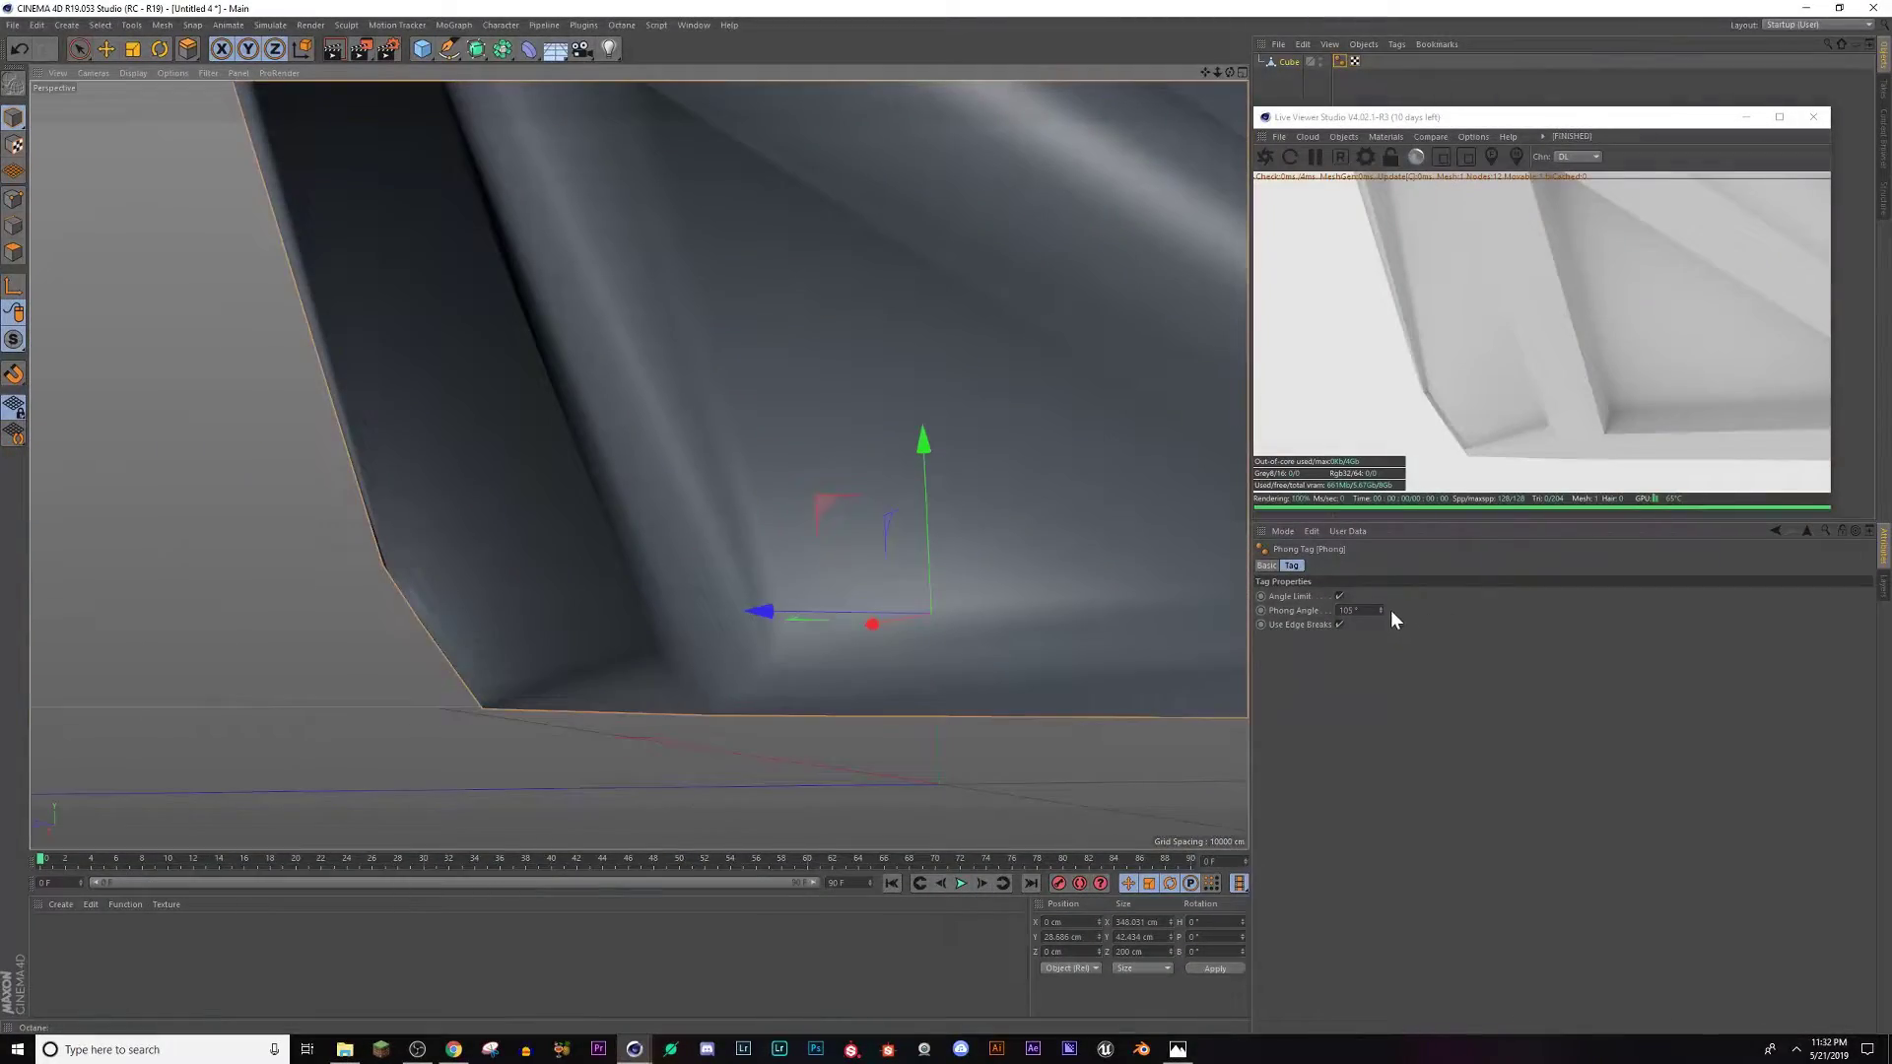
# Lower the Phong angle of the cube's Phong tag to about 36°.
pyautogui.moveTo(1381, 610); pyautogui.dragTo(1360, 610)
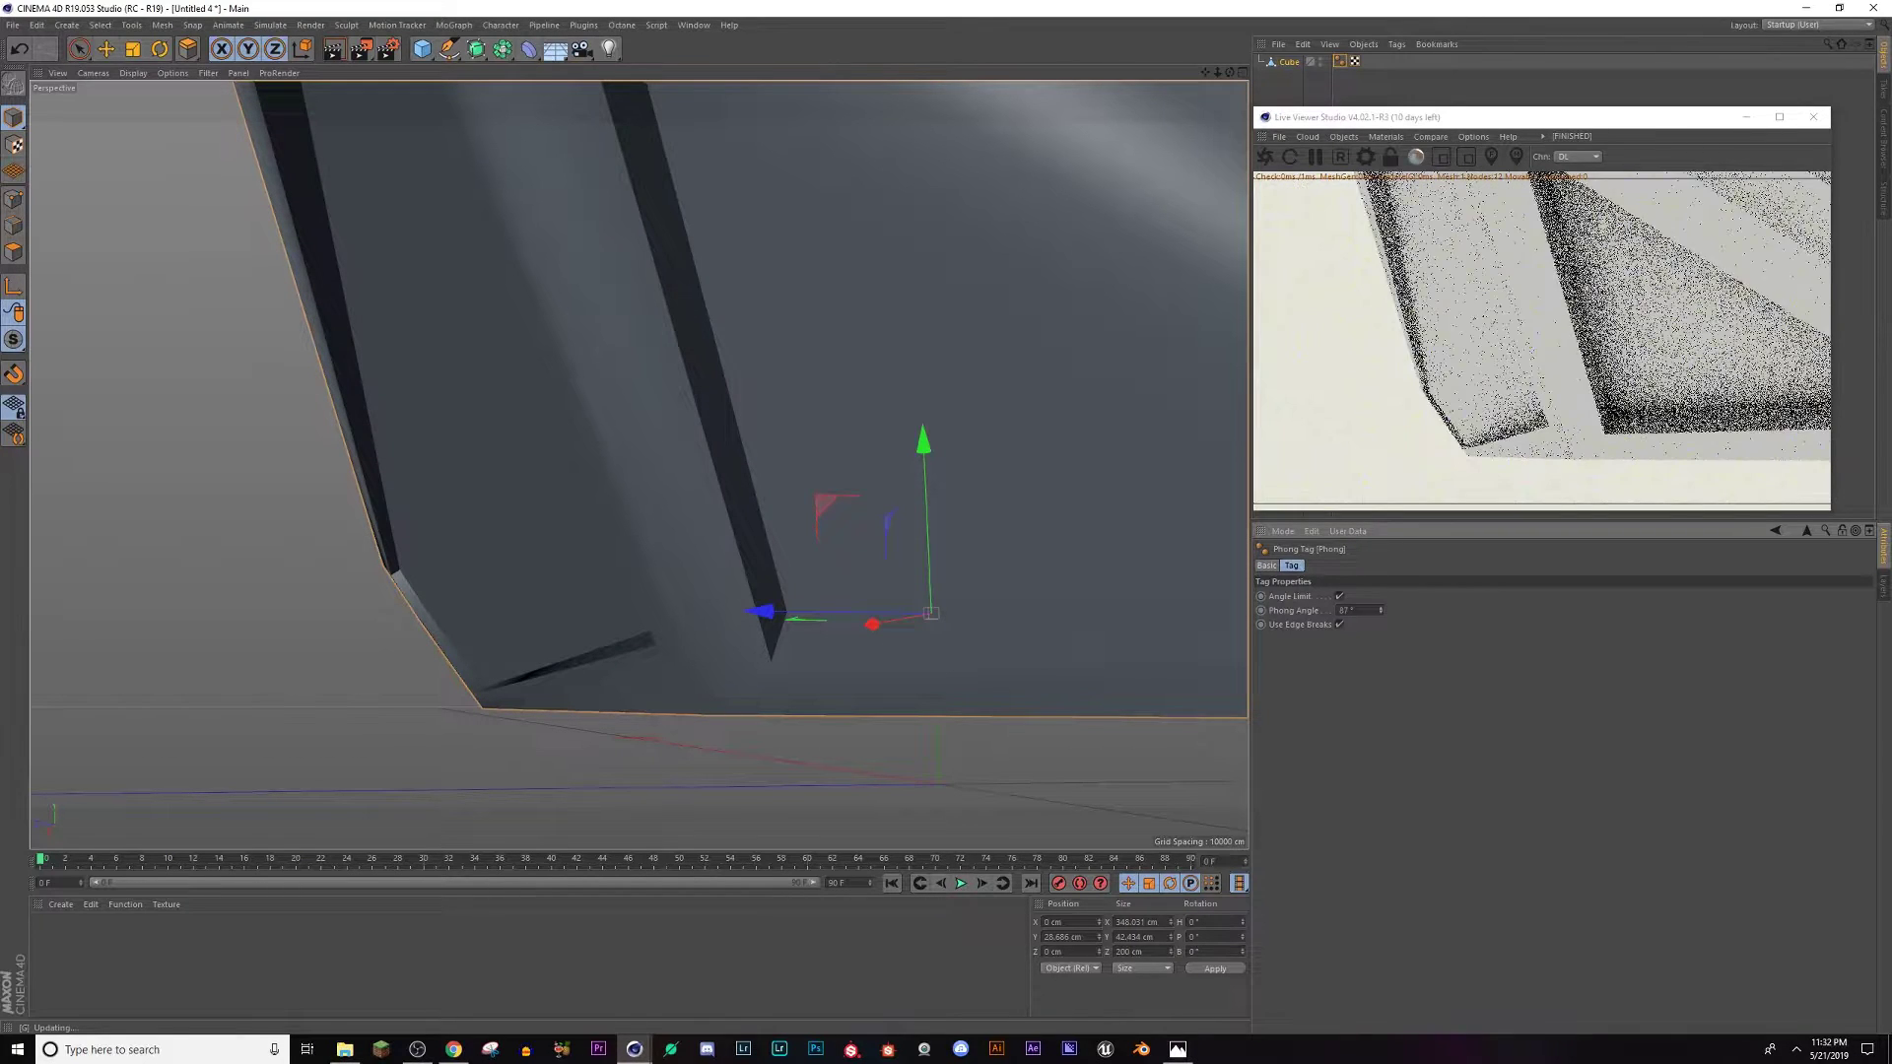
pyautogui.scroll(-5, 776, 540)
pyautogui.keyDown('alt'); pyautogui.moveTo(761, 542); pyautogui.dragTo(772, 444); pyautogui.keyUp('alt')
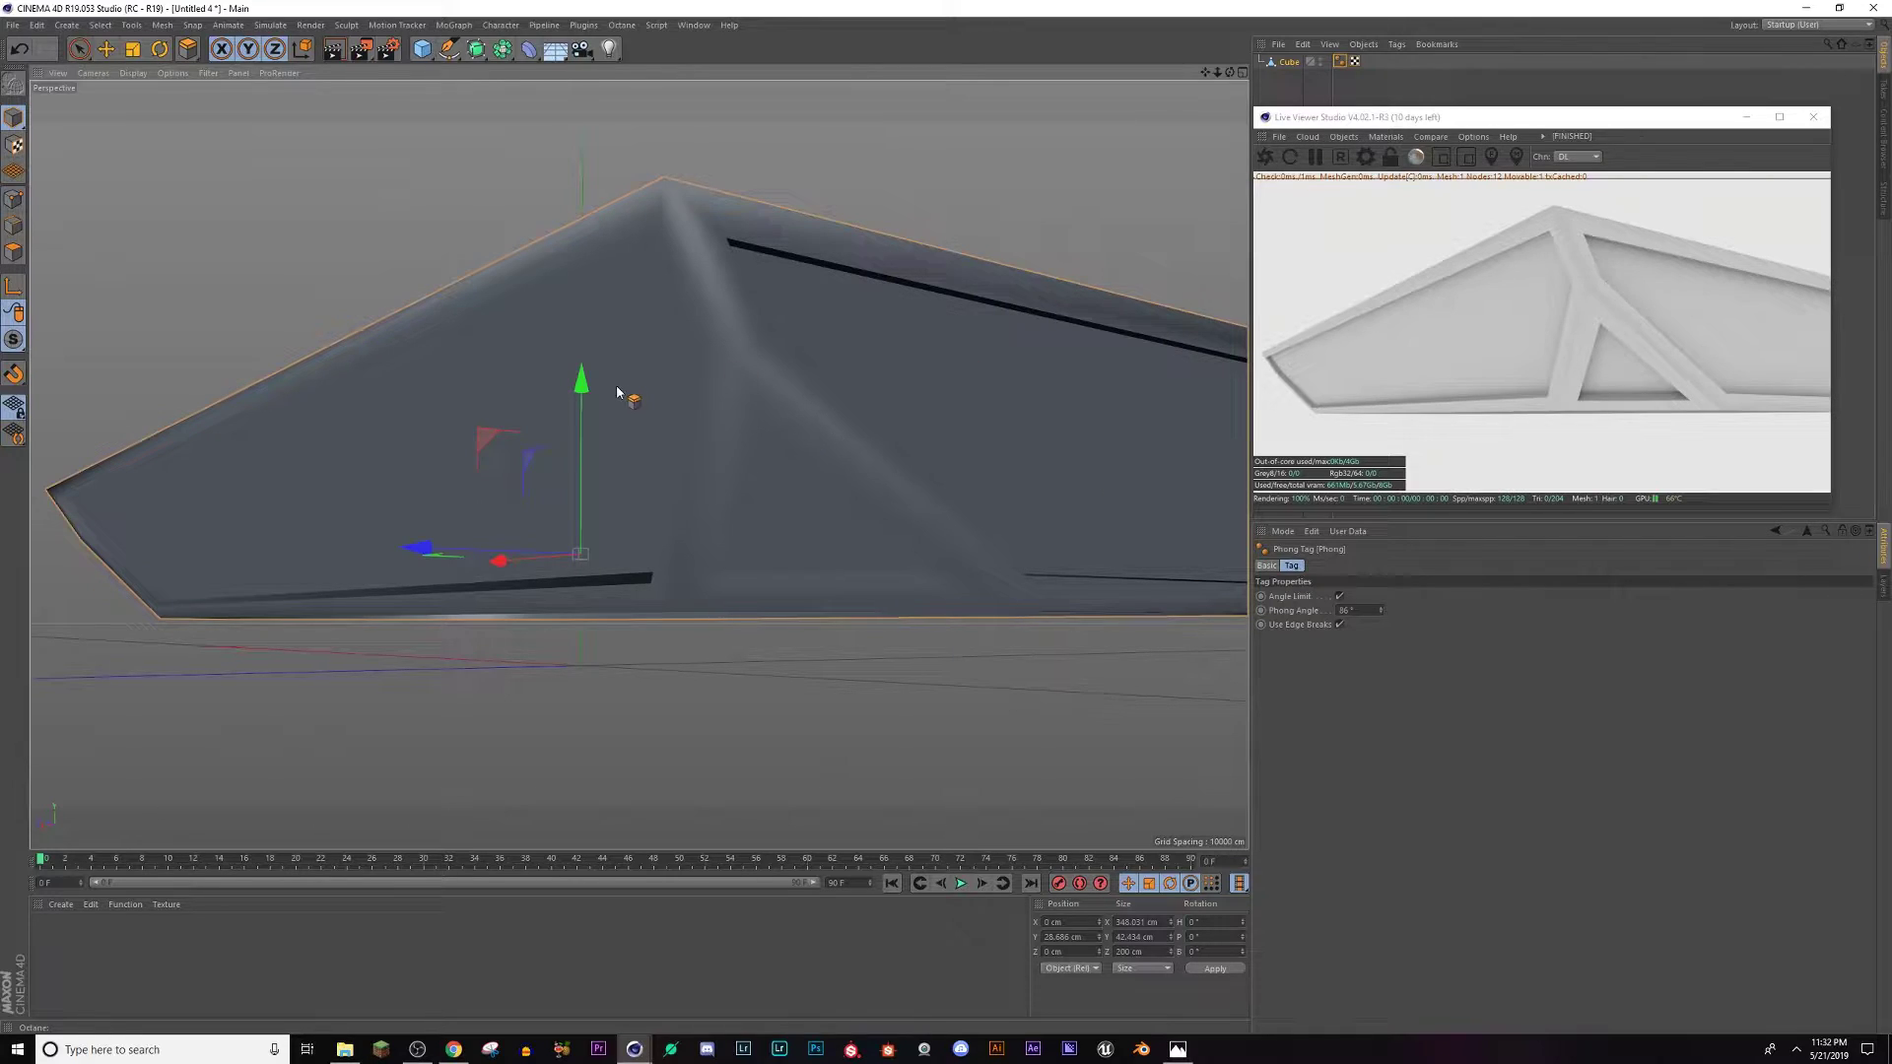
# Return to polygon editing and select only the large face on the underside of the block.
pyautogui.keyDown('alt'); pyautogui.moveTo(617, 392); pyautogui.dragTo(633, 461); pyautogui.keyUp('alt')
pyautogui.keyDown('alt'); pyautogui.moveTo(571, 460); pyautogui.dragTo(274, 522, button='right'); pyautogui.keyUp('alt')
pyautogui.keyDown('alt'); pyautogui.moveTo(274, 523); pyautogui.dragTo(696, 513); pyautogui.keyUp('alt')
pyautogui.scroll(-5, 674, 510)
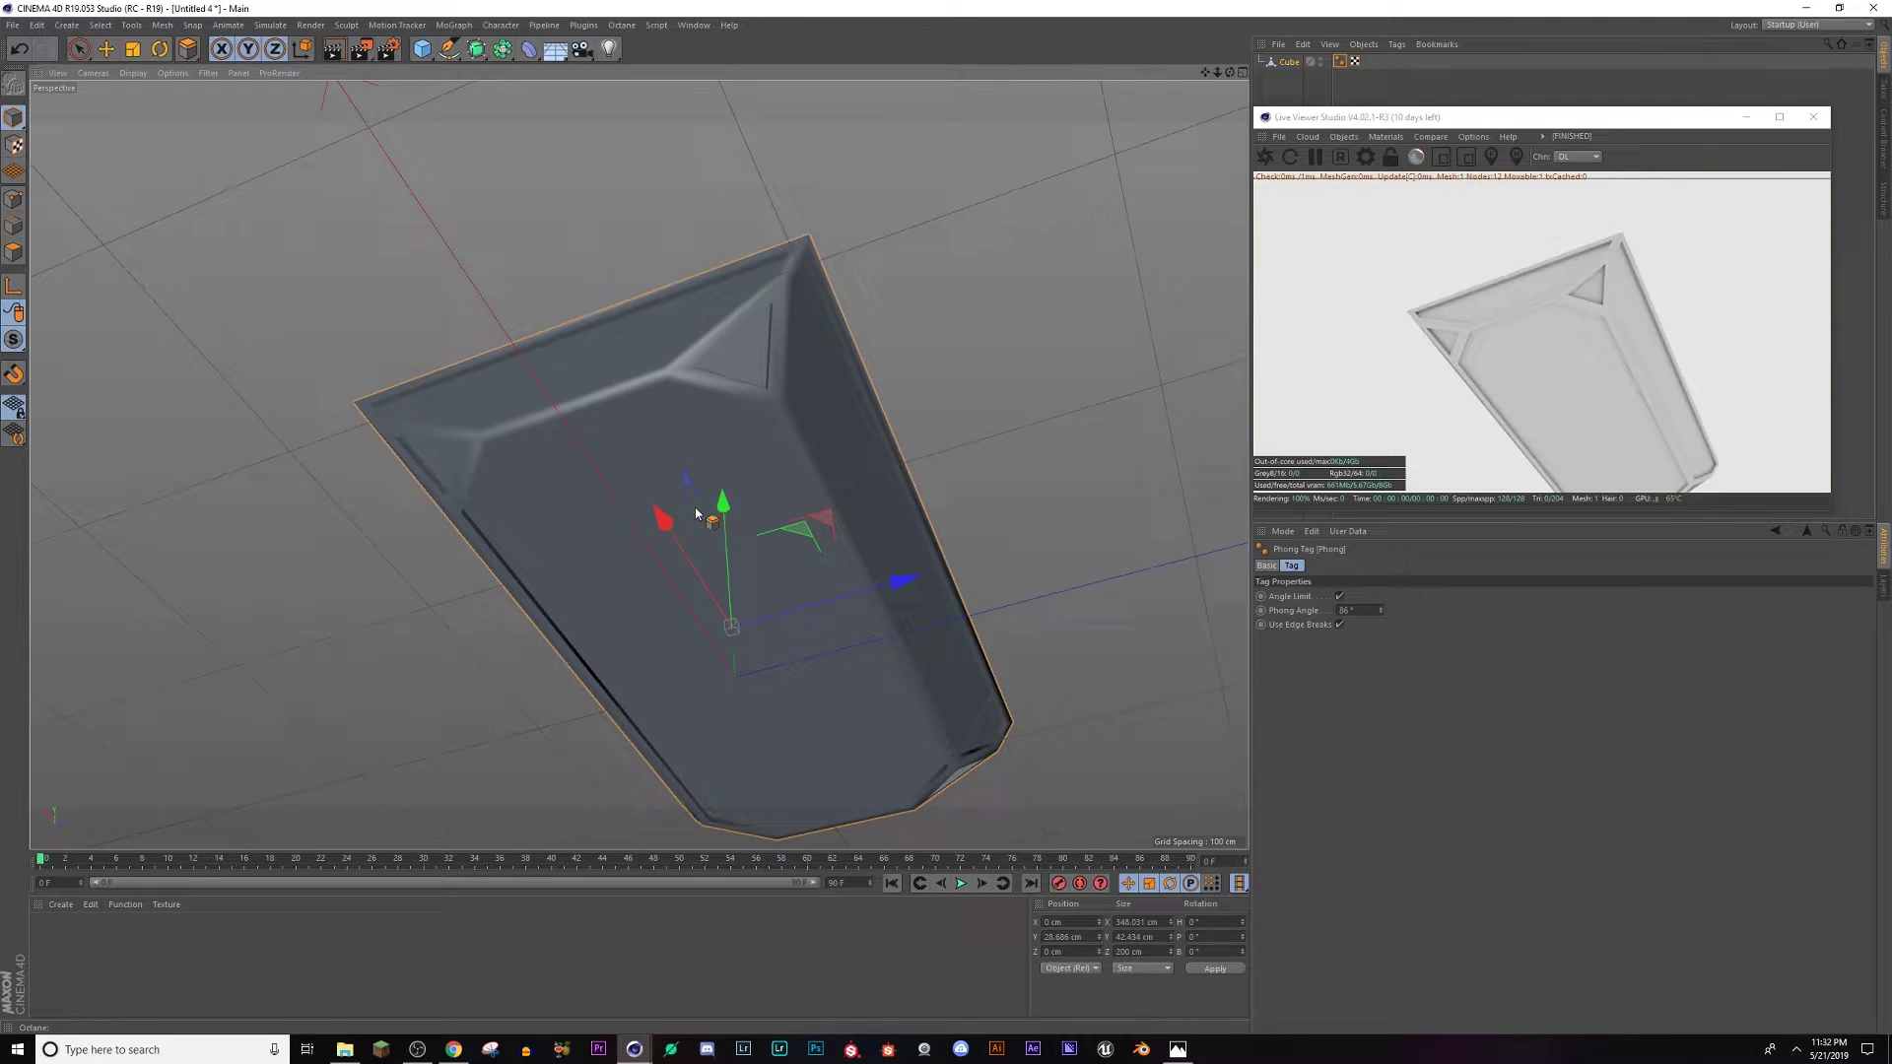
pyautogui.click(14, 252)
pyautogui.scroll(5, 601, 440)
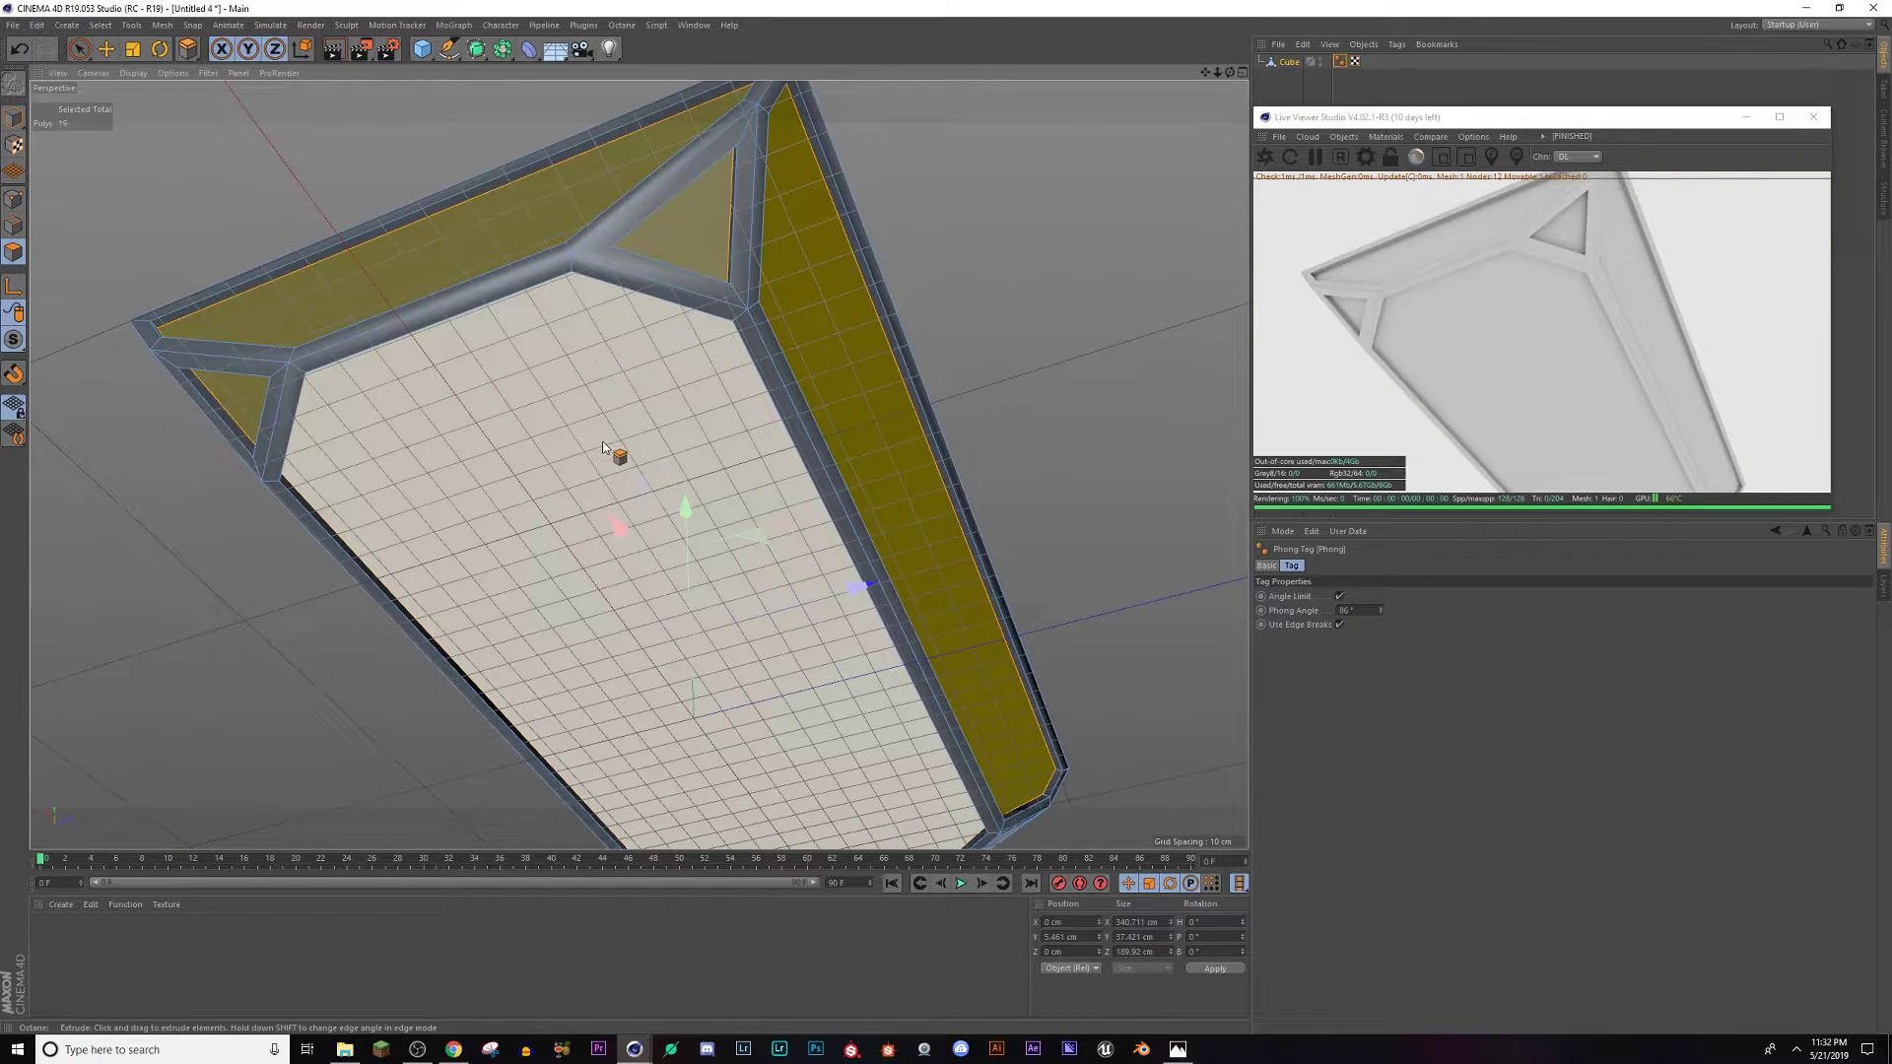
pyautogui.click(149, 73)
pyautogui.click(156, 105)
pyautogui.rightClick(721, 503)
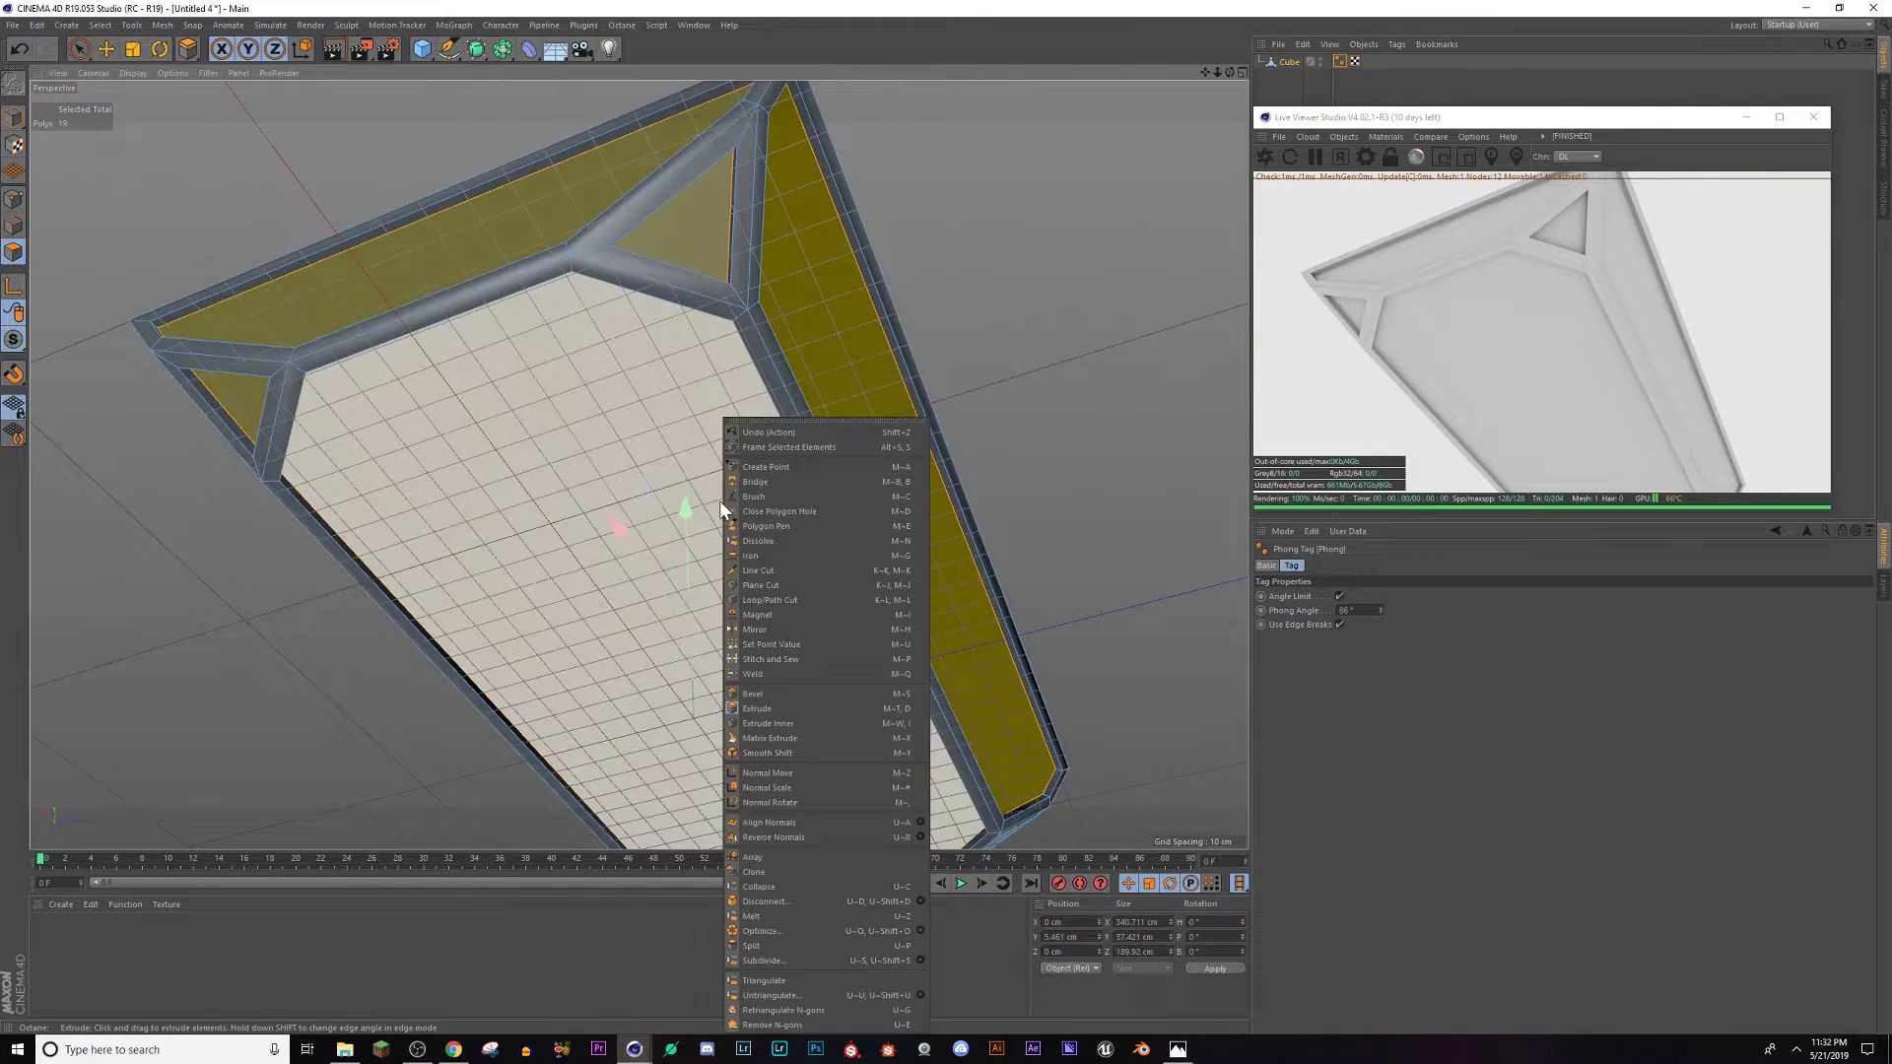
pyautogui.click(576, 444)
pyautogui.click(584, 453)
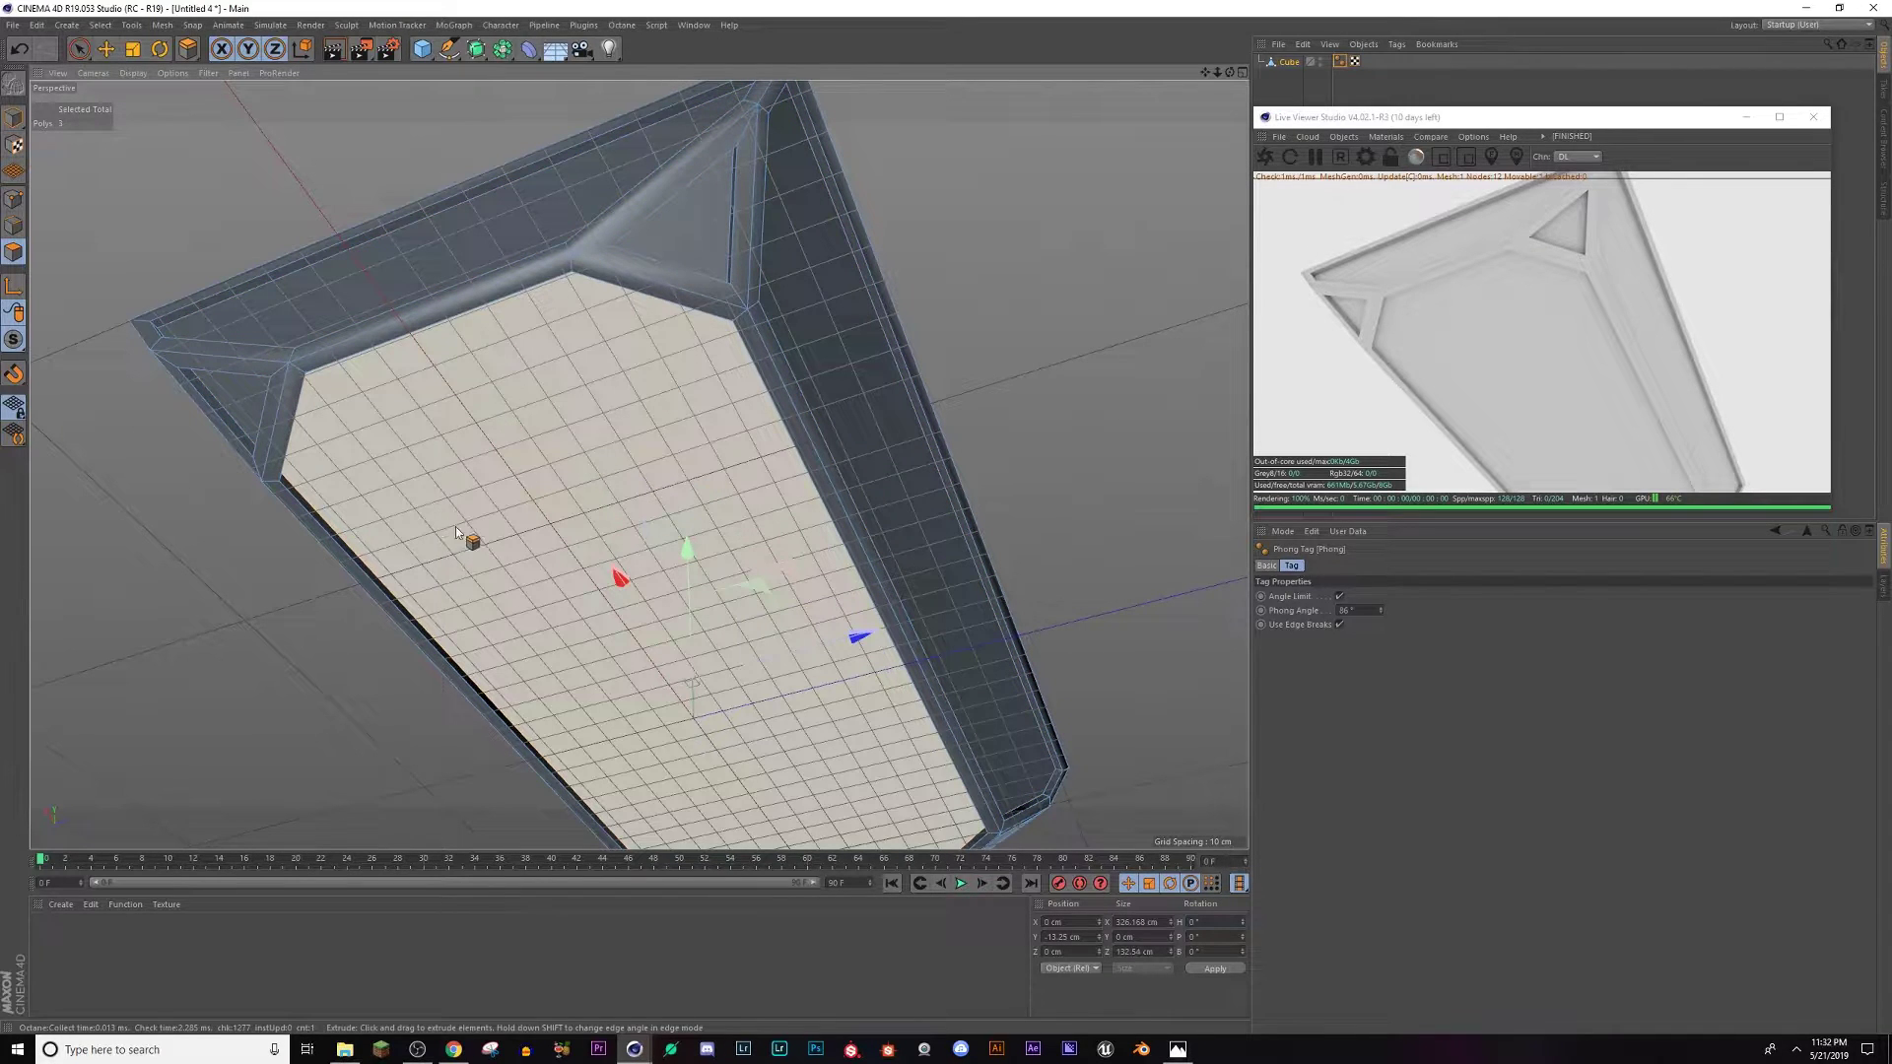
# Switch to the cyberpunk alley reference image in Photos, examine it, and return to Cinema 4D.
pyautogui.keyDown('alt'); pyautogui.moveTo(455, 526); pyautogui.dragTo(554, 625); pyautogui.keyUp('alt')
pyautogui.keyDown('alt'); pyautogui.moveTo(555, 625); pyautogui.dragTo(563, 485, button='middle'); pyautogui.keyUp('alt')
pyautogui.rightClick(564, 484)
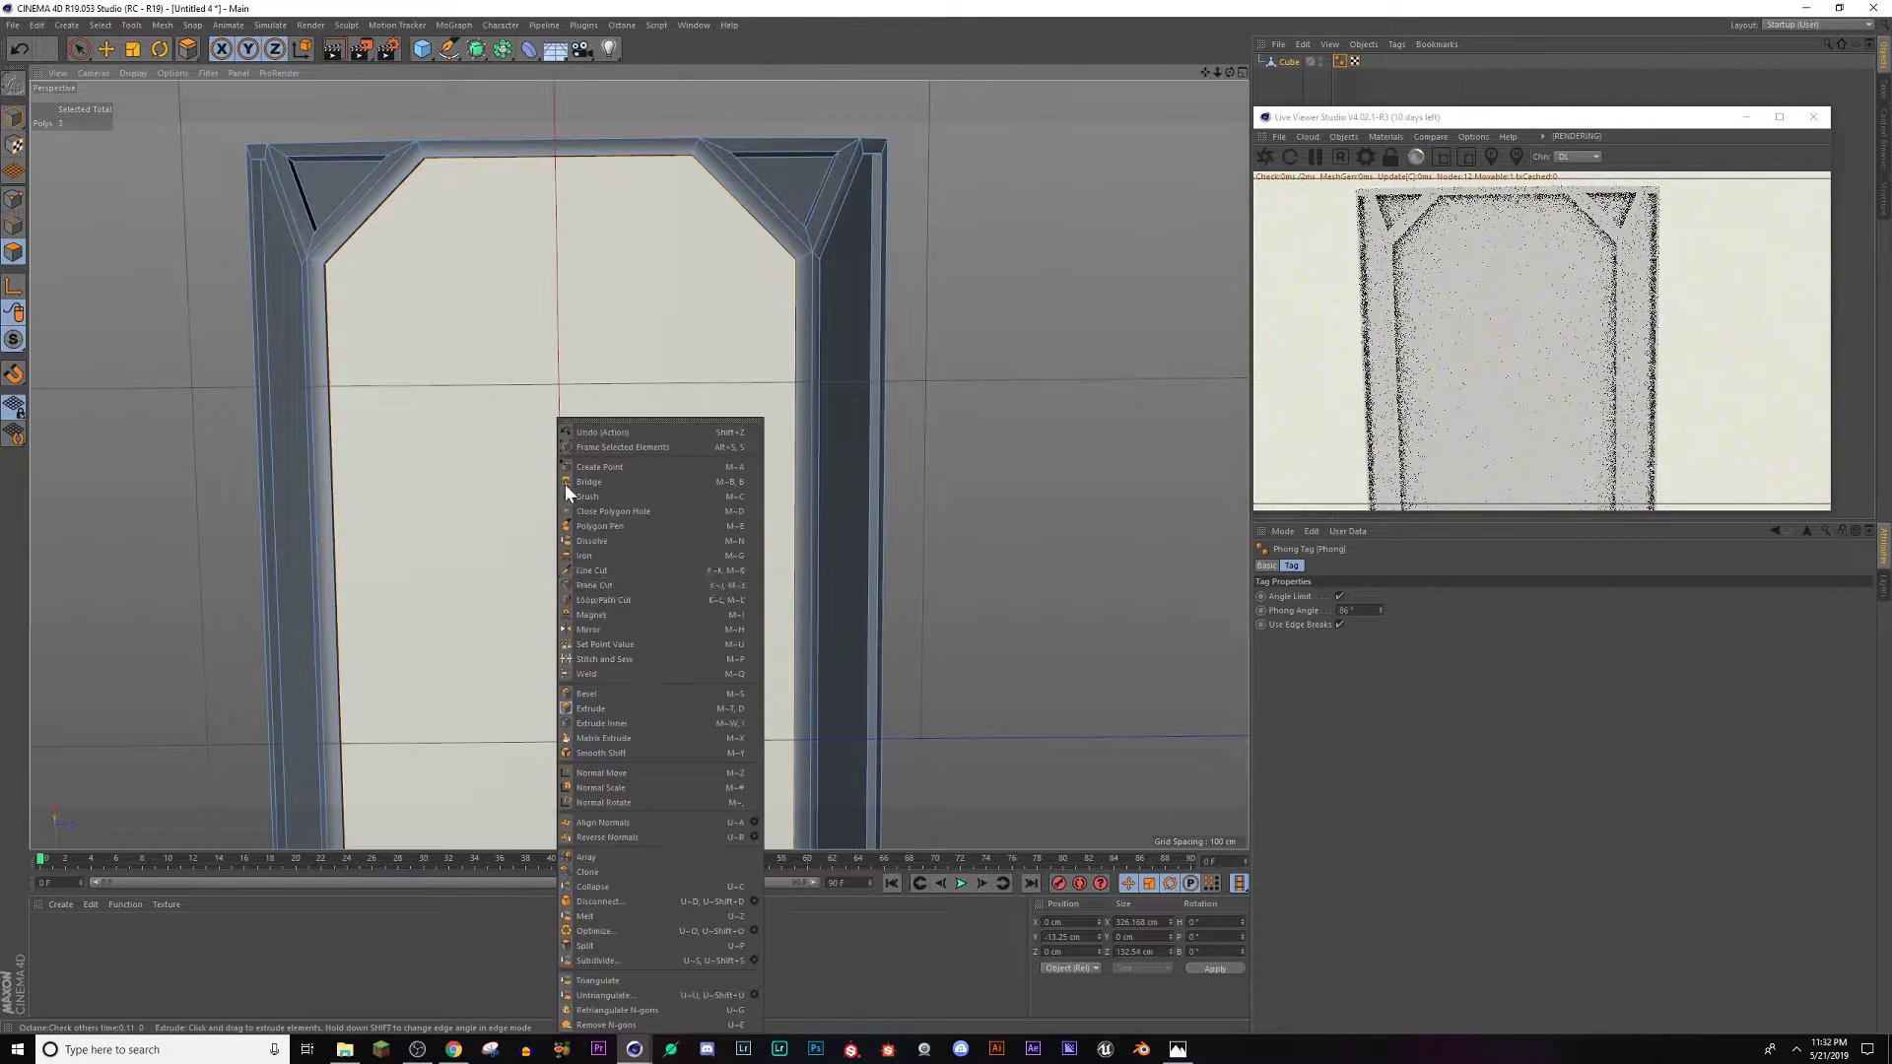
pyautogui.click(606, 727)
pyautogui.click(1179, 1047)
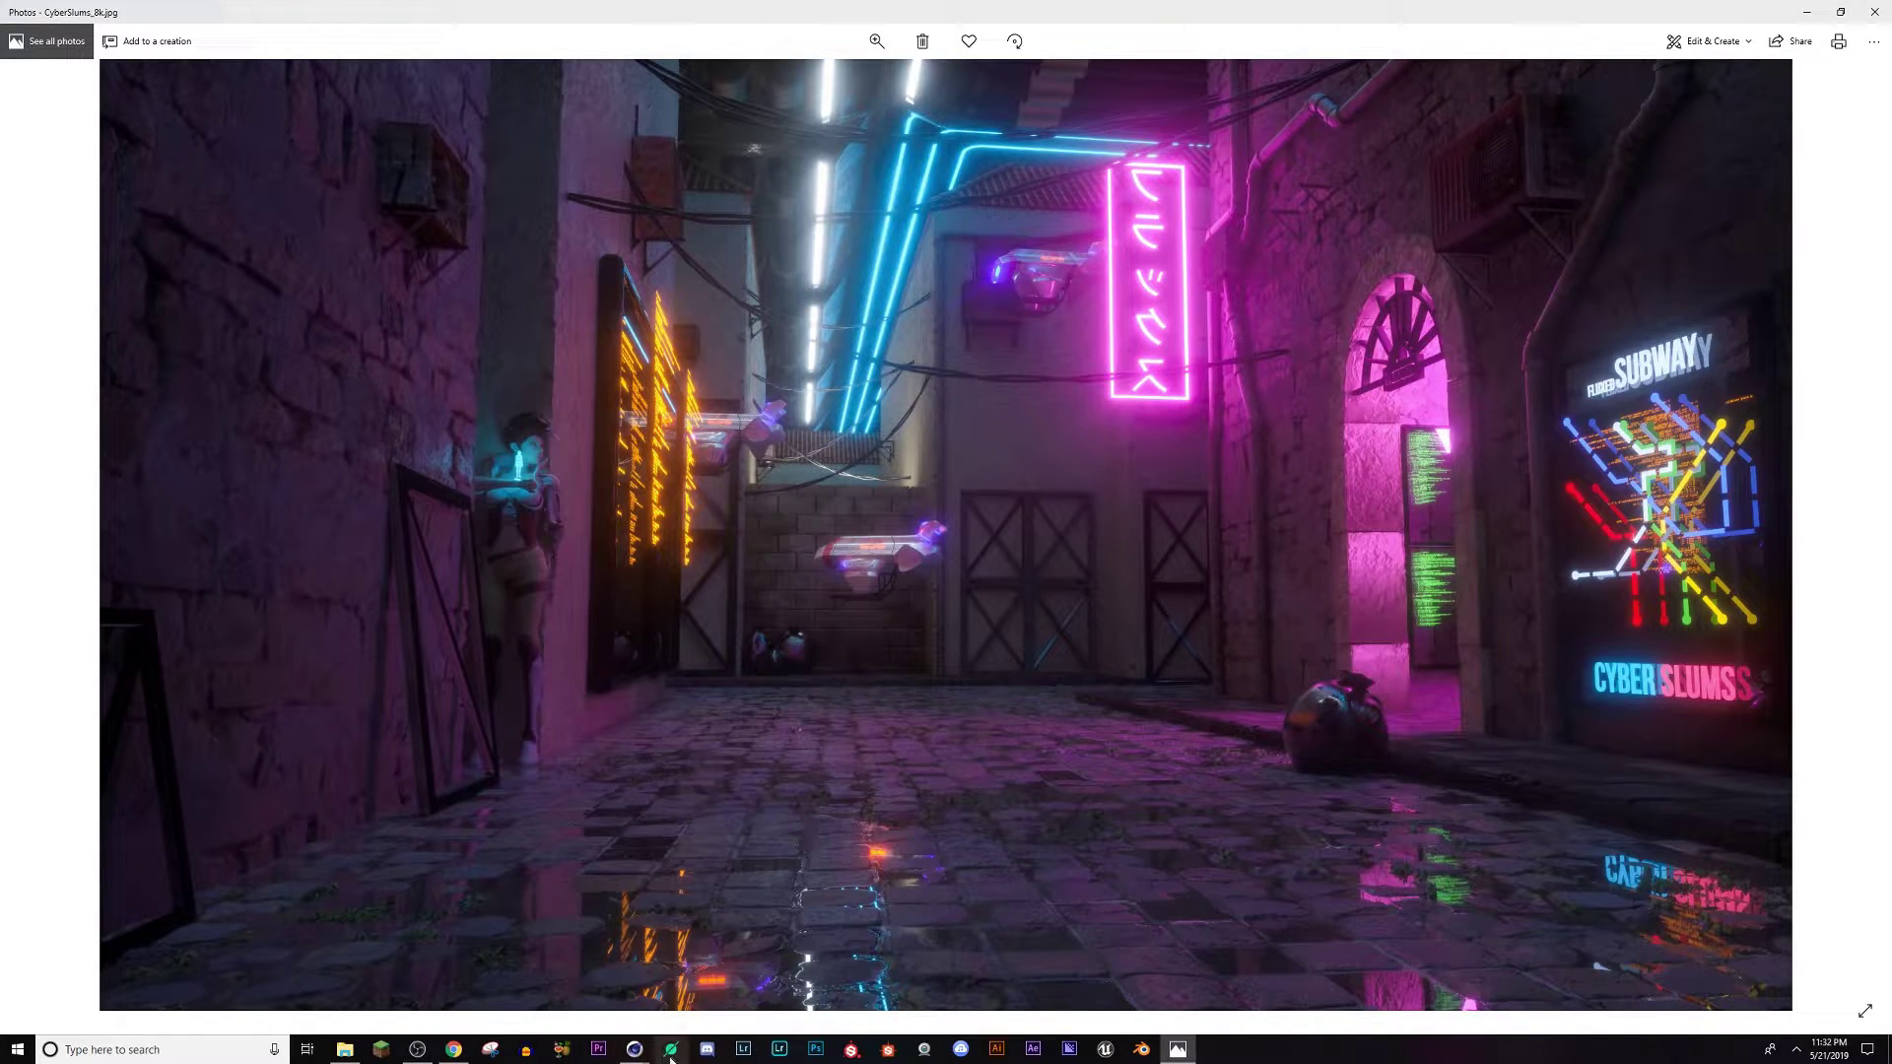
pyautogui.moveTo(635, 1049)
pyautogui.click(564, 976)
# Inset the large underside face by about 3.2 cm with Extrude Inner.
pyautogui.rightClick(622, 246)
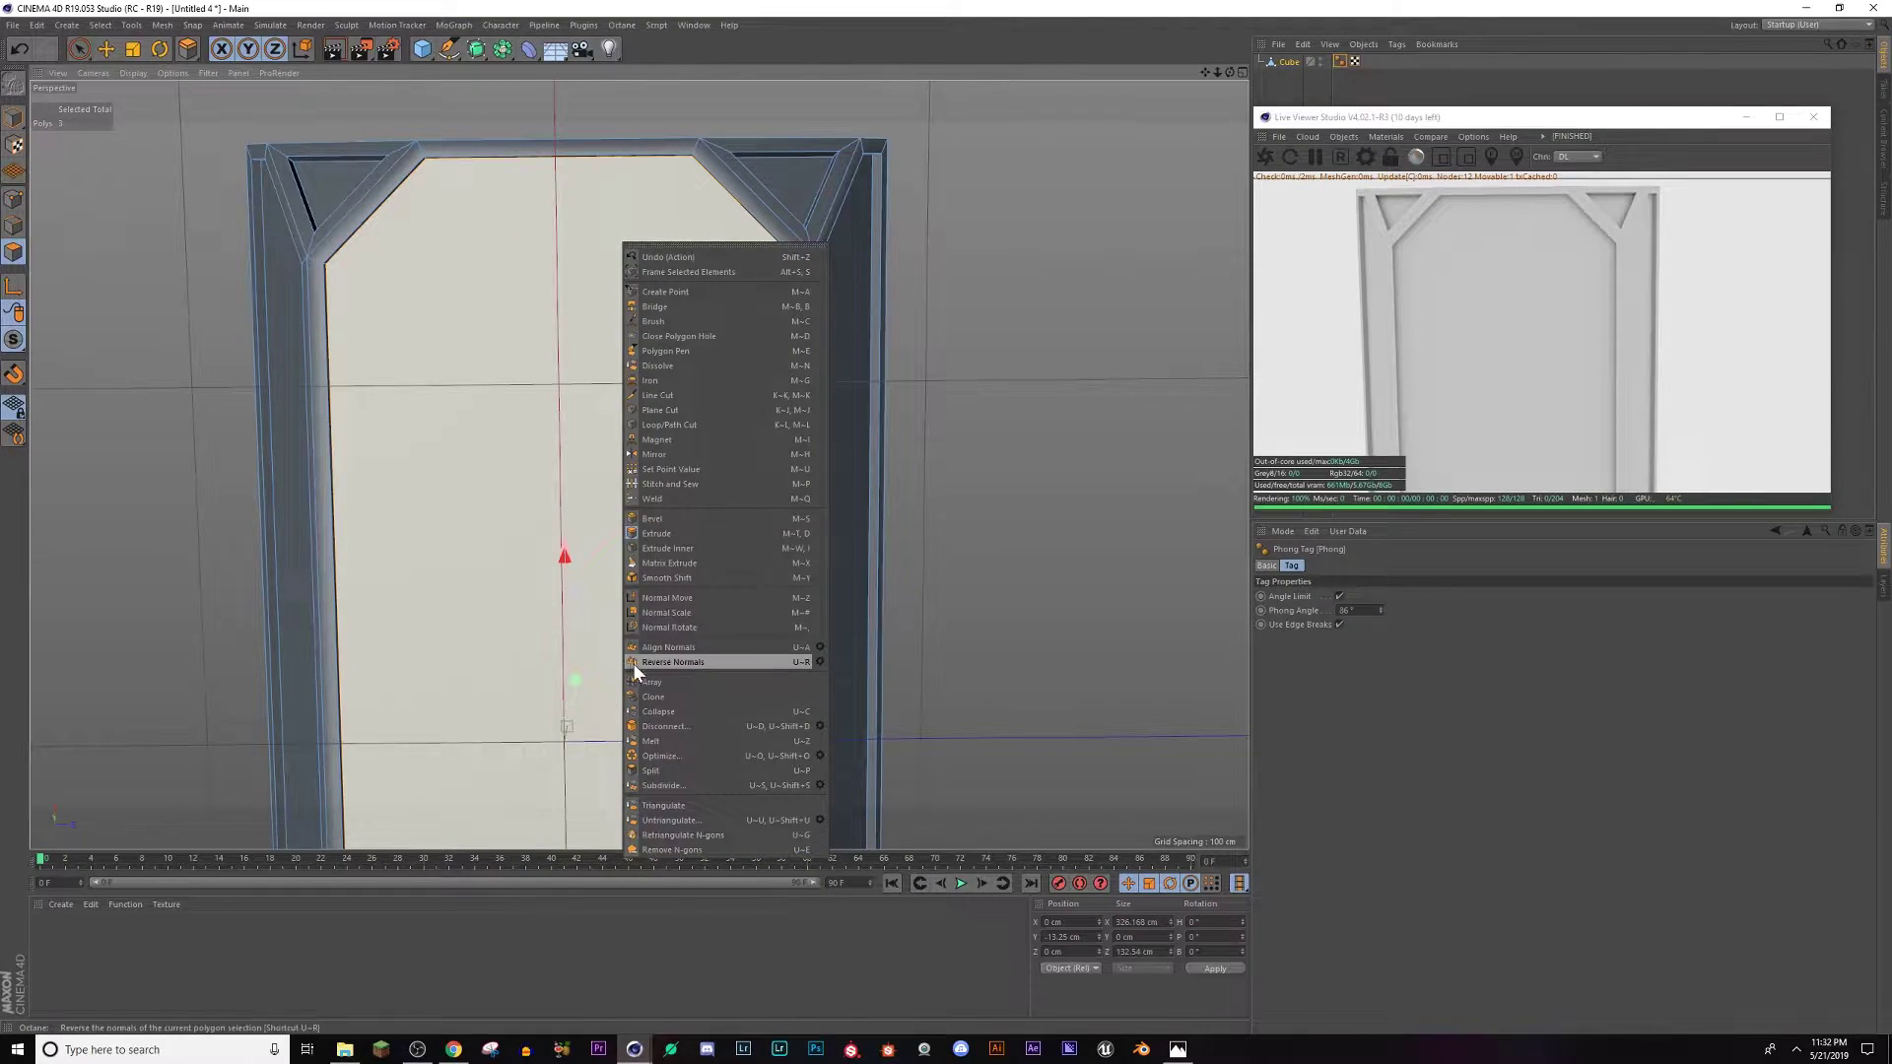
pyautogui.click(659, 549)
pyautogui.scroll(3, 667, 452)
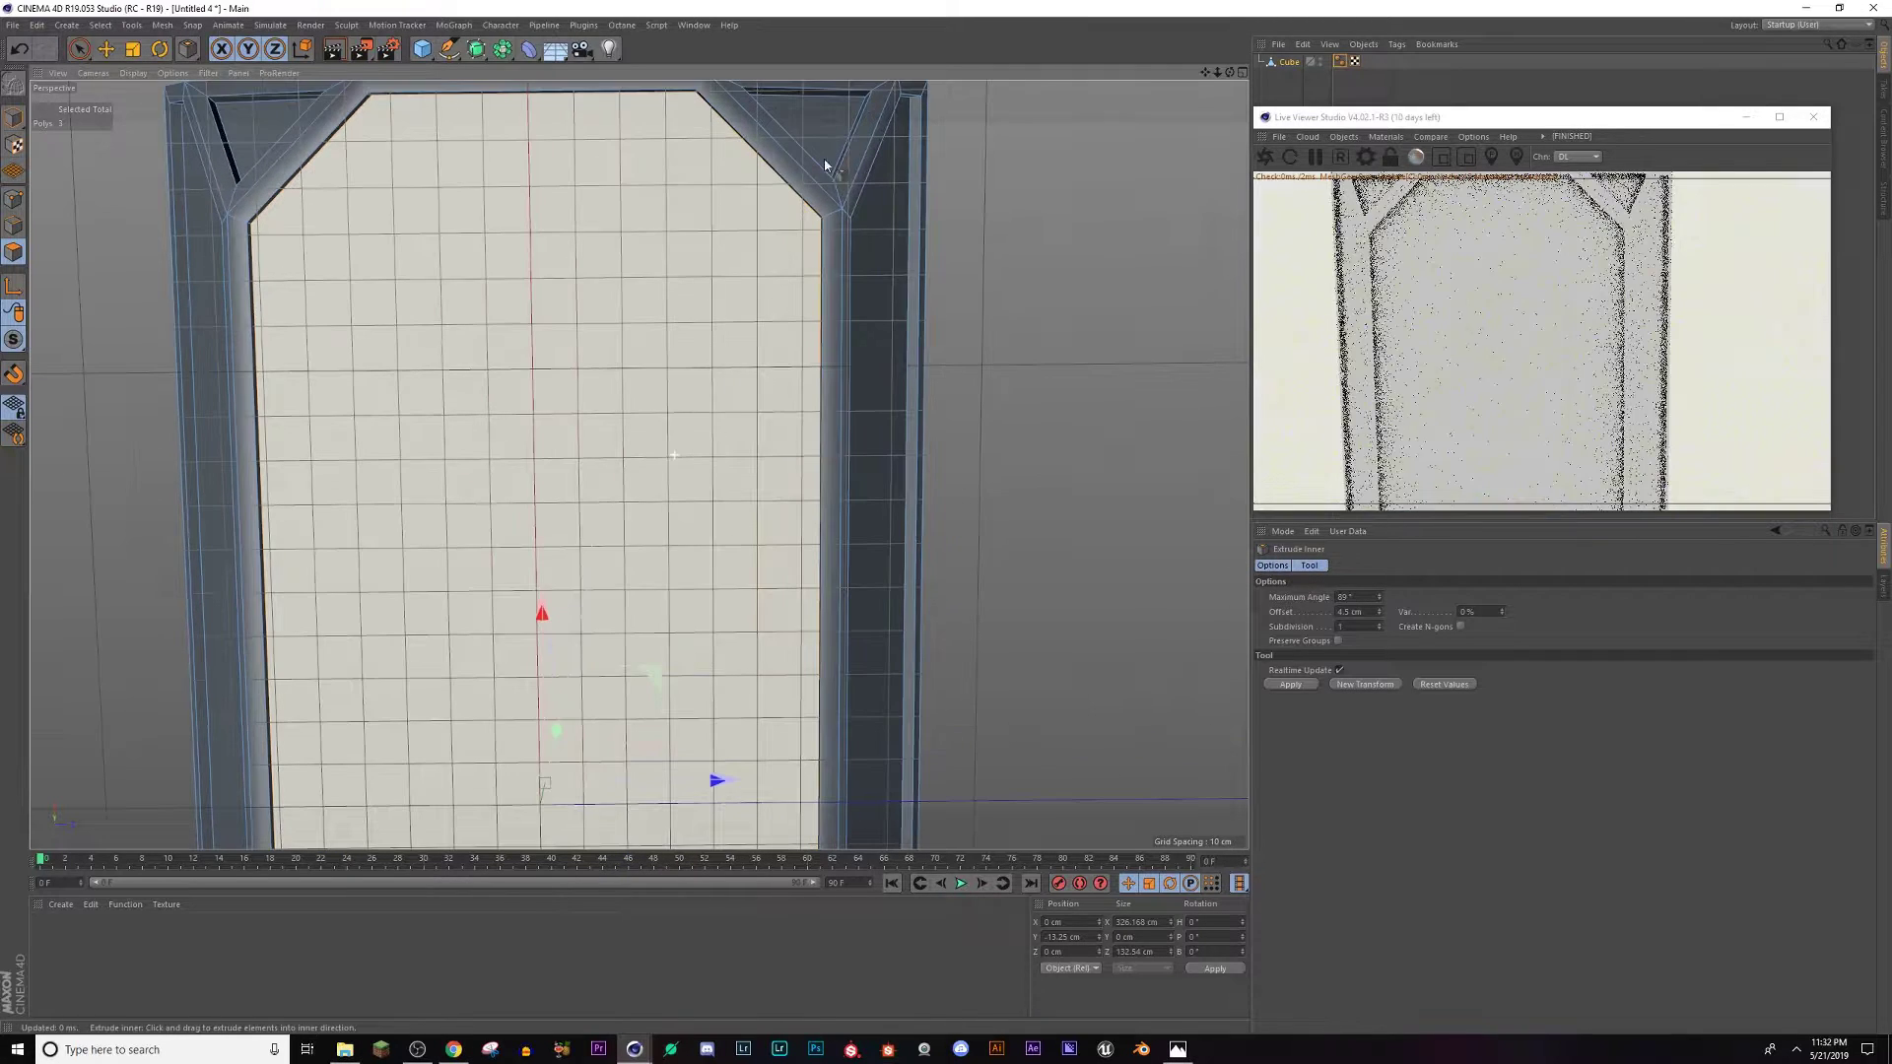
pyautogui.keyDown('alt'); pyautogui.moveTo(788, 244); pyautogui.dragTo(776, 423, button='middle'); pyautogui.keyUp('alt')
pyautogui.scroll(1, 776, 408)
pyautogui.moveTo(775, 408); pyautogui.dragTo(746, 408)
pyautogui.moveTo(798, 466); pyautogui.dragTo(796, 463)
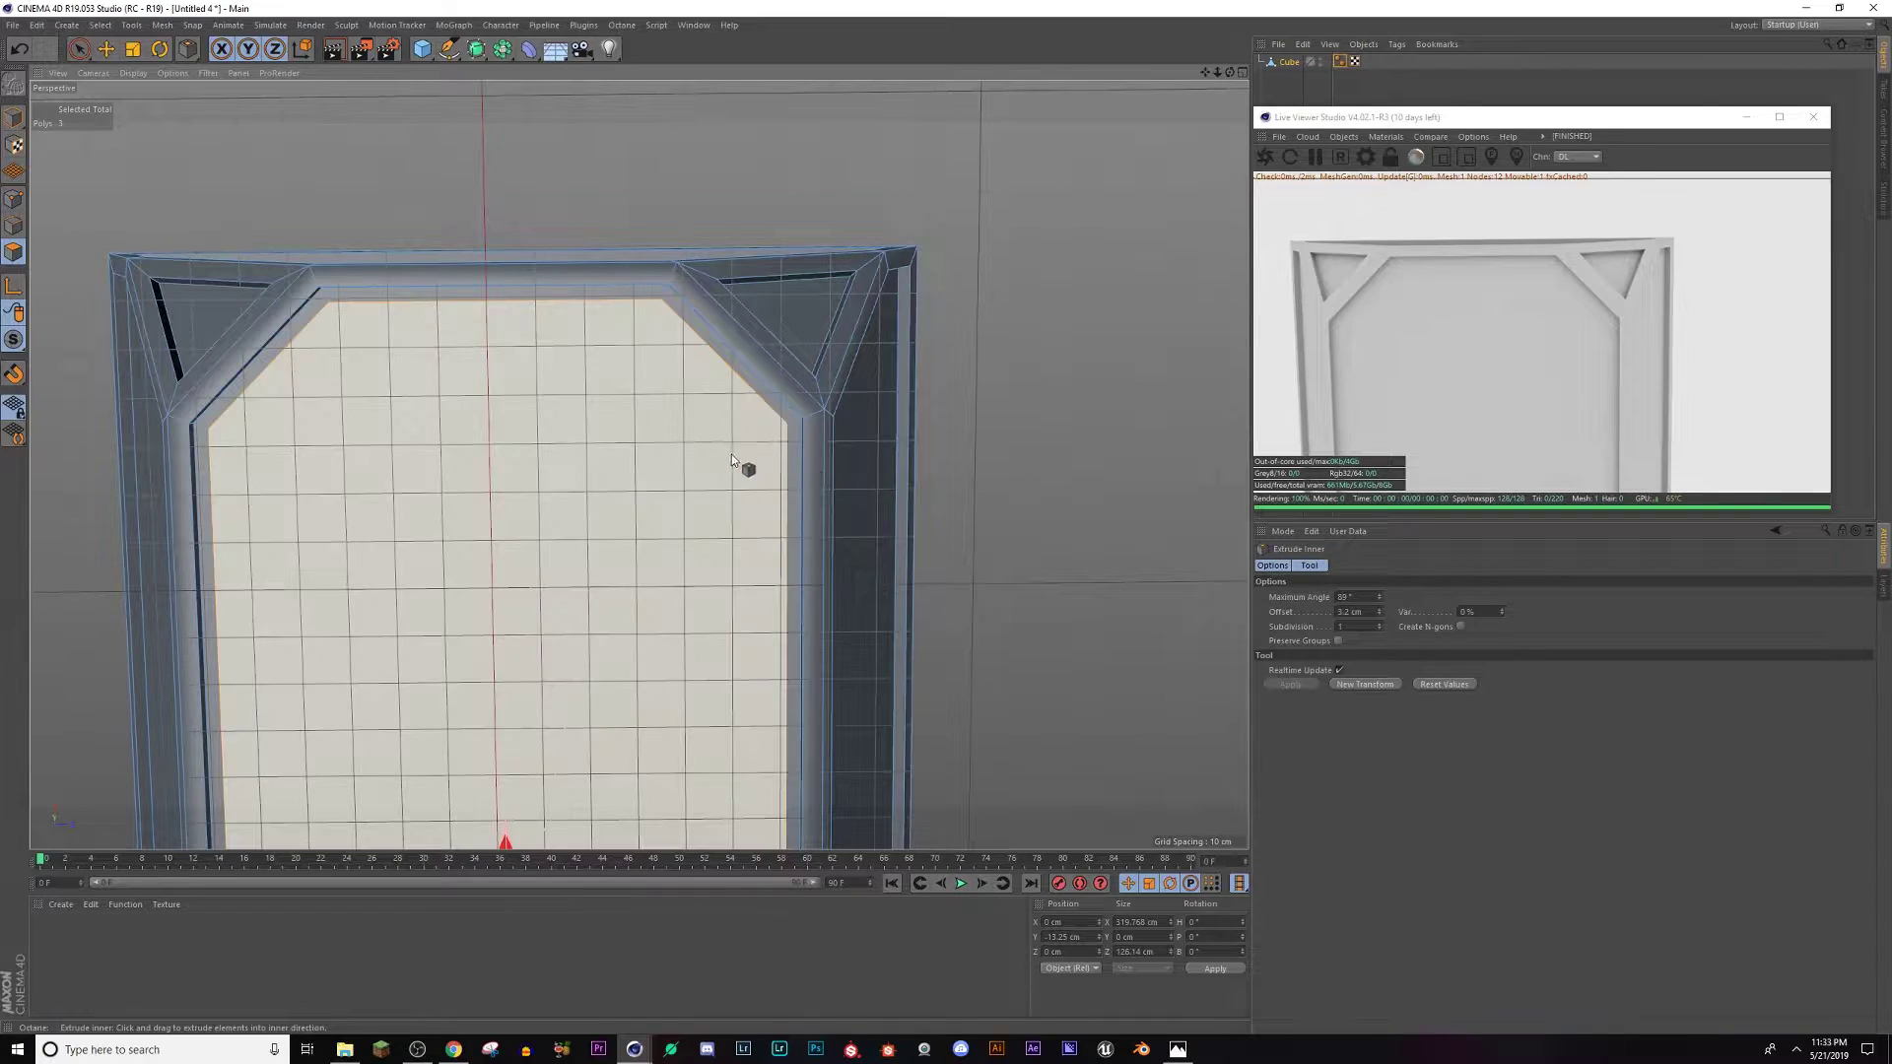
# Extrude the inset underside face slightly outward, leaving a narrow groove around it.
pyautogui.rightClick(731, 453)
pyautogui.click(759, 705)
pyautogui.moveTo(660, 640); pyautogui.dragTo(931, 489)
# Inset the raised underside face again and extrude it 16.6 cm inward to form a deep recess with a thin rim.
pyautogui.keyDown('alt'); pyautogui.moveTo(545, 589); pyautogui.dragTo(666, 470); pyautogui.keyUp('alt')
pyautogui.rightClick(666, 470)
pyautogui.click(689, 724)
pyautogui.moveTo(689, 723); pyautogui.dragTo(488, 381)
pyautogui.rightClick(663, 651)
pyautogui.click(701, 707)
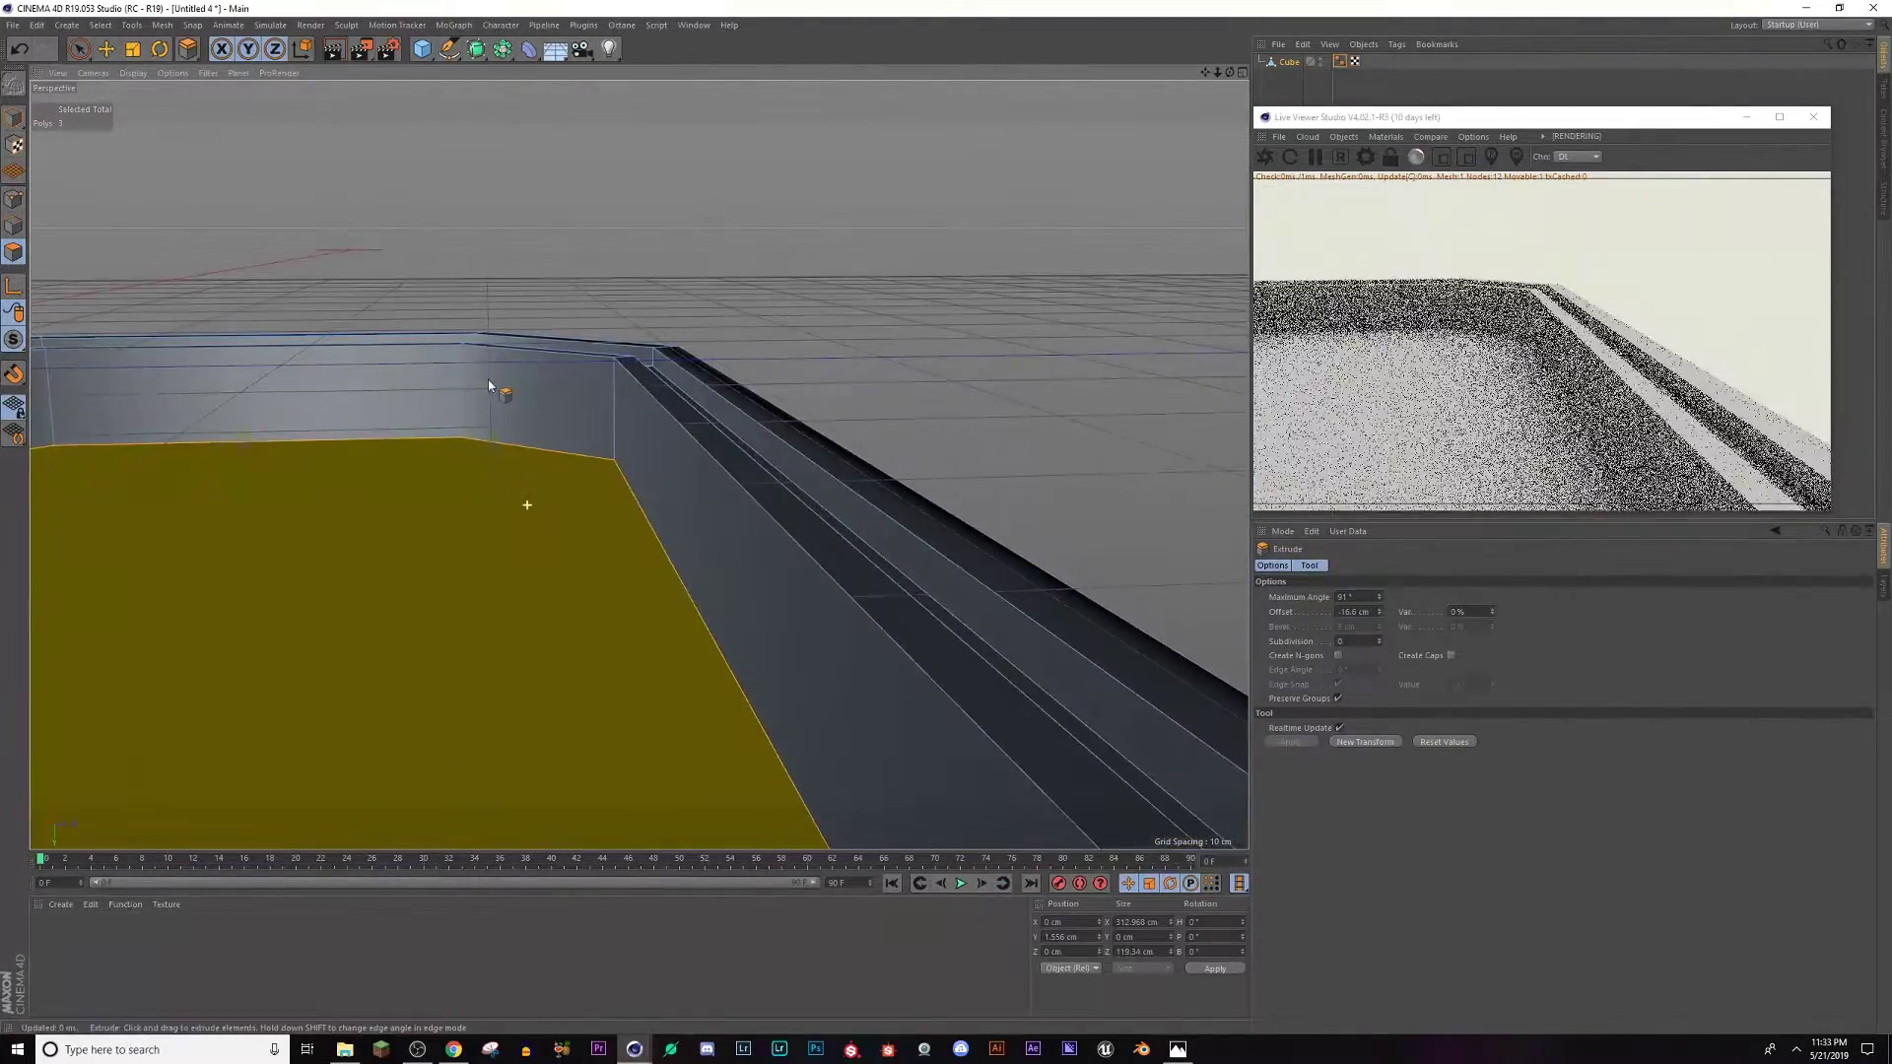
# Loop-select the thin rim around the deep recess and try to bevel it.
pyautogui.press('u')
pyautogui.press('l')
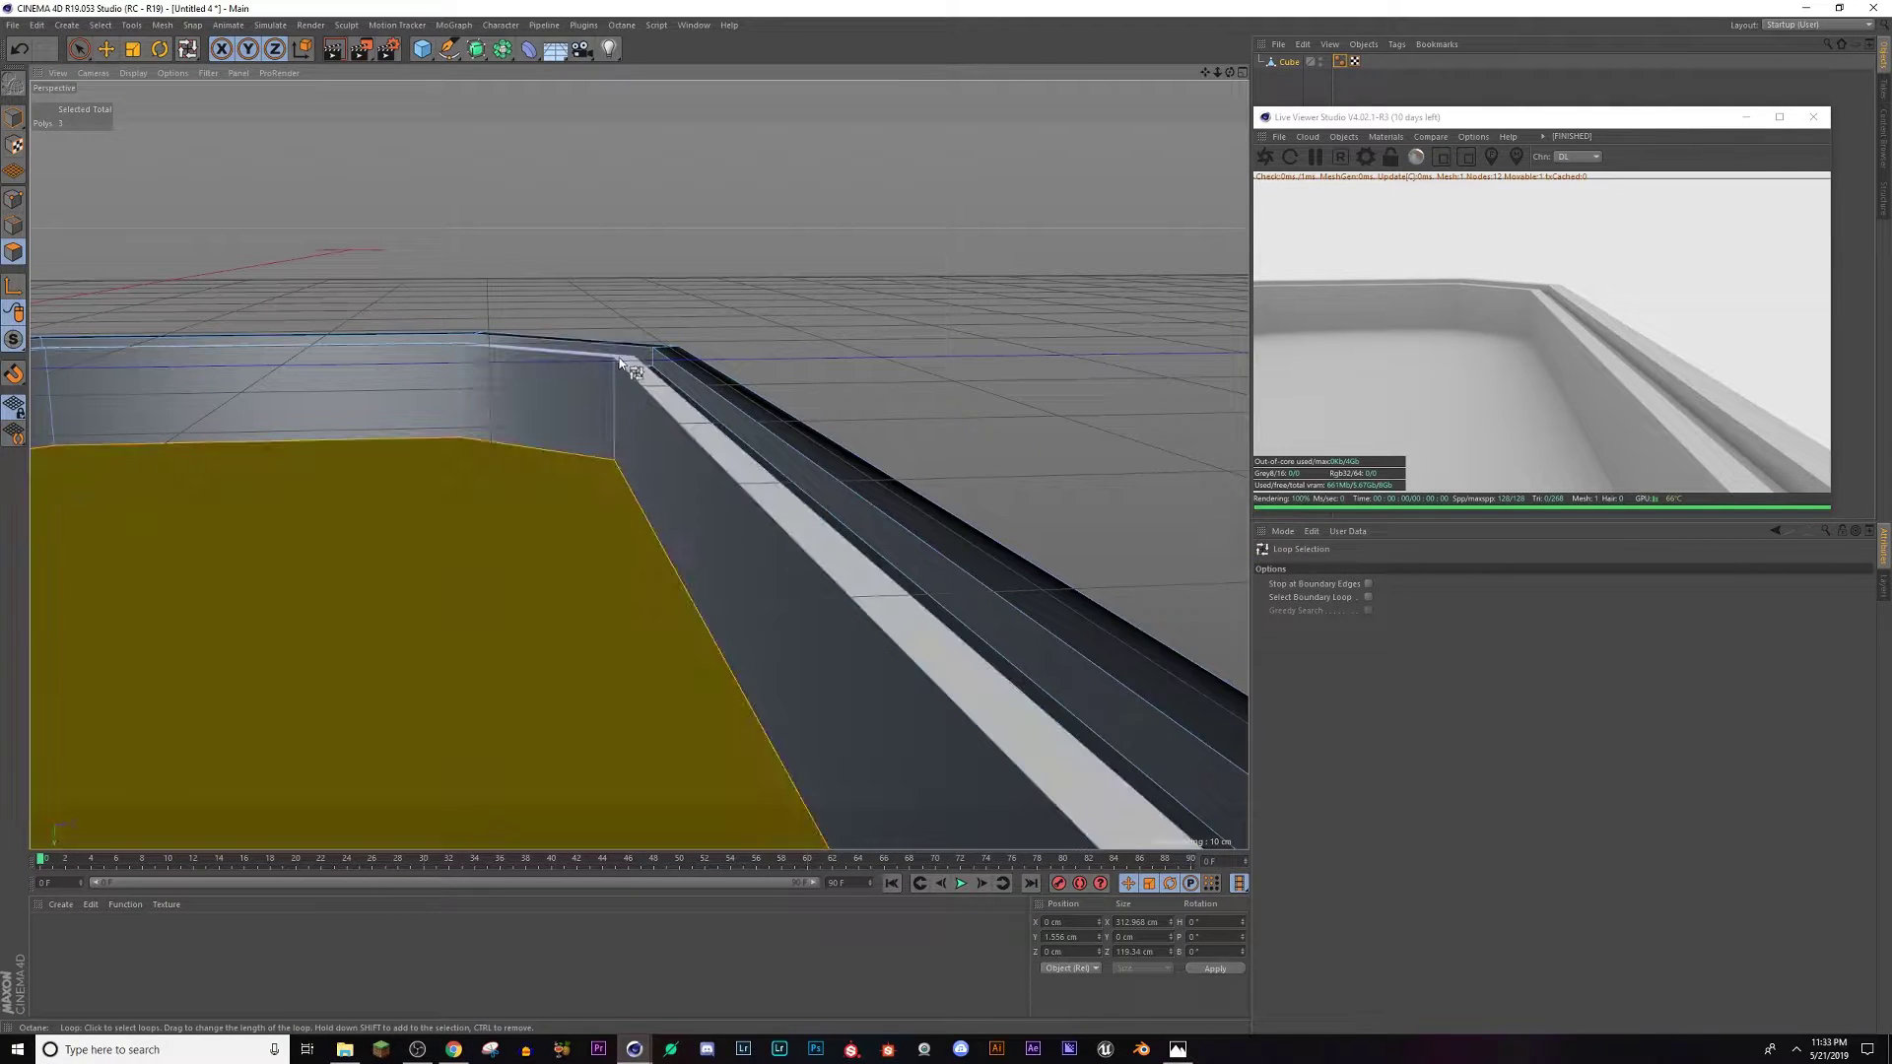
pyautogui.click(620, 365)
pyautogui.rightClick(708, 419)
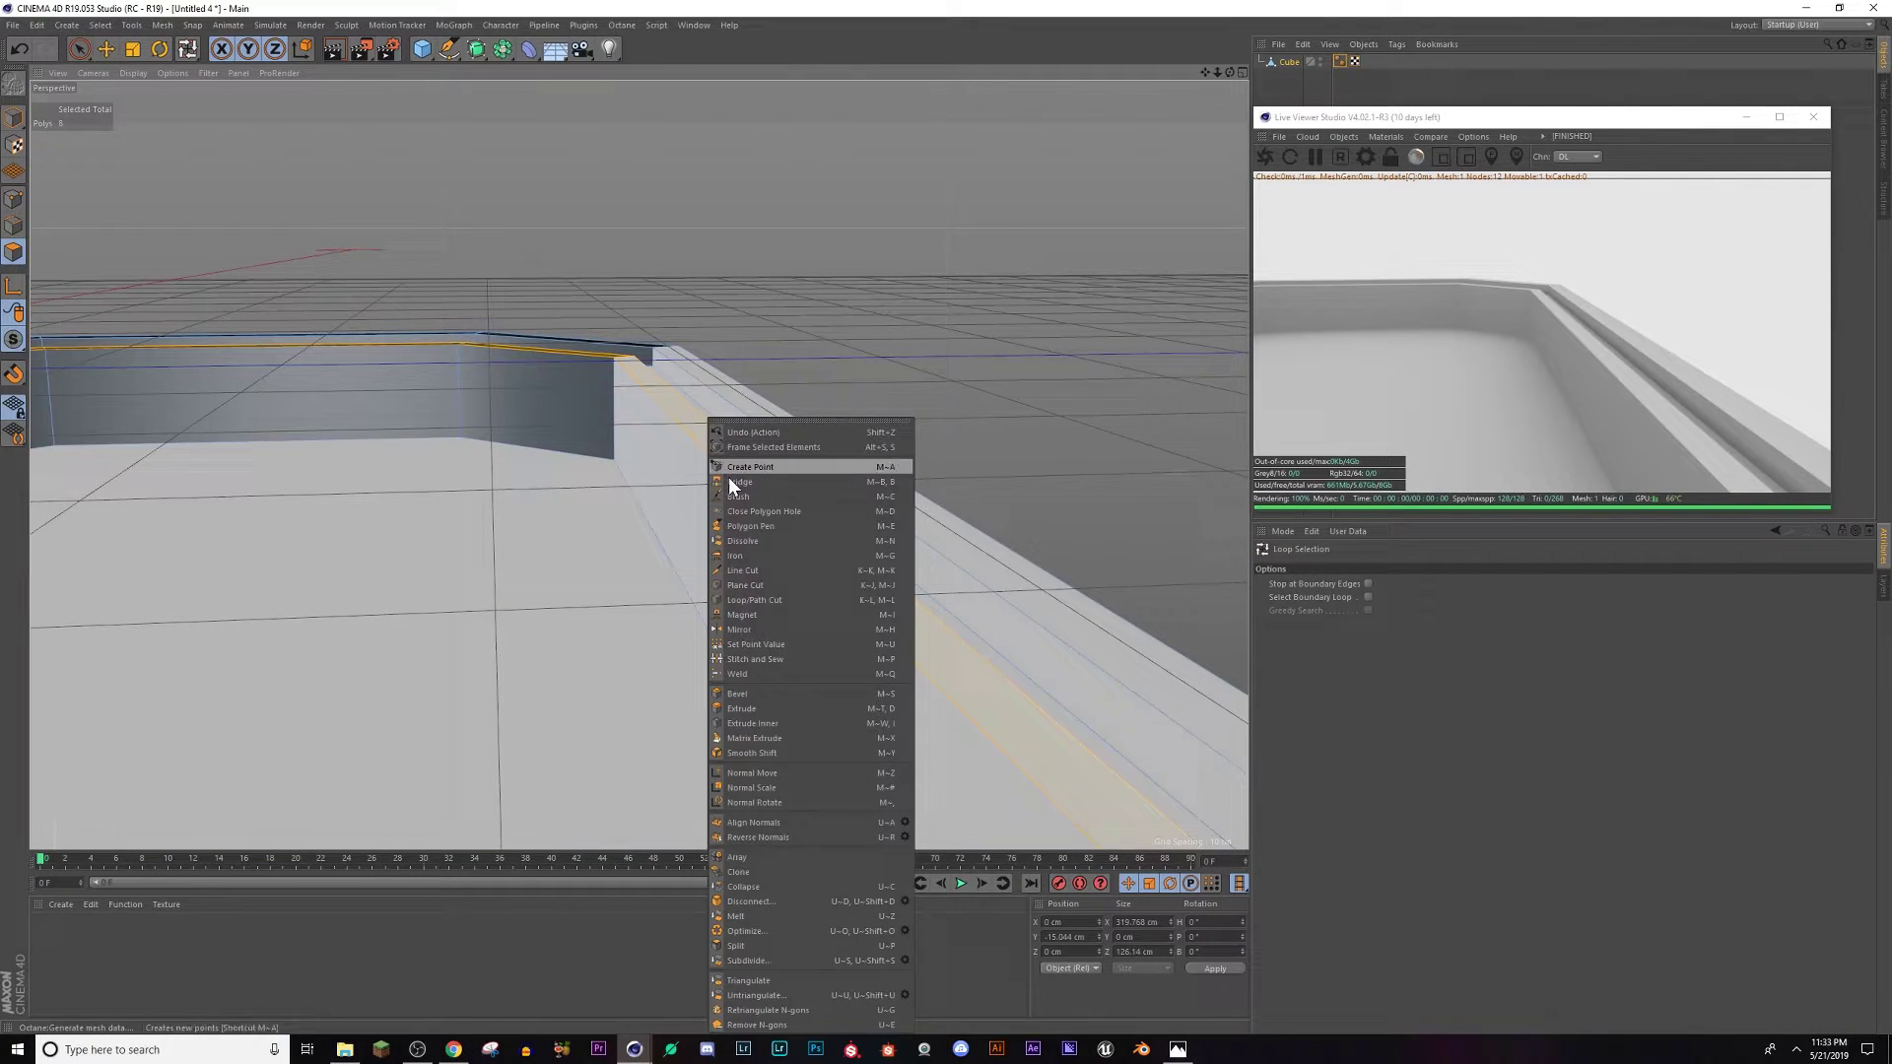
pyautogui.click(751, 689)
# Loop-select the groove polygons around the recess rim and store them as a polygon selection named Light.
pyautogui.keyDown('alt'); pyautogui.moveTo(788, 630); pyautogui.dragTo(977, 320); pyautogui.keyUp('alt')
pyautogui.press('u')
pyautogui.press('l')
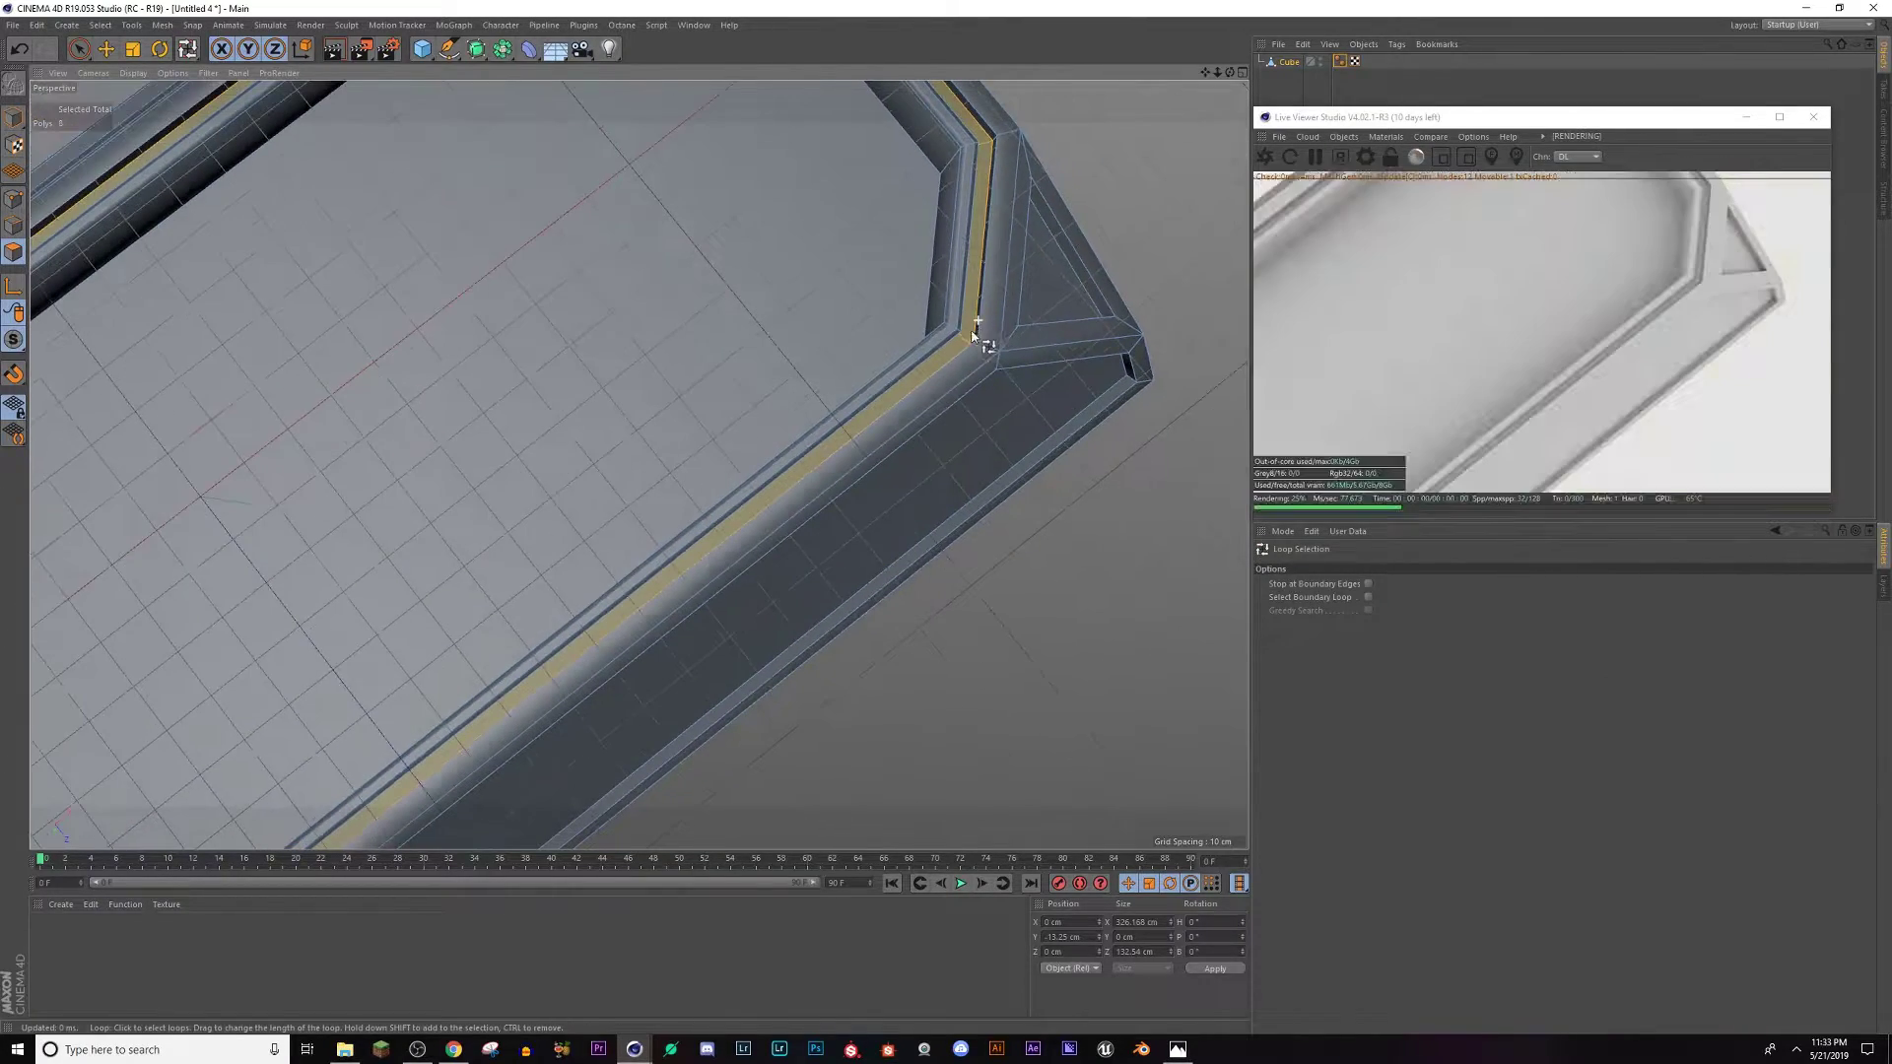
pyautogui.click(975, 333)
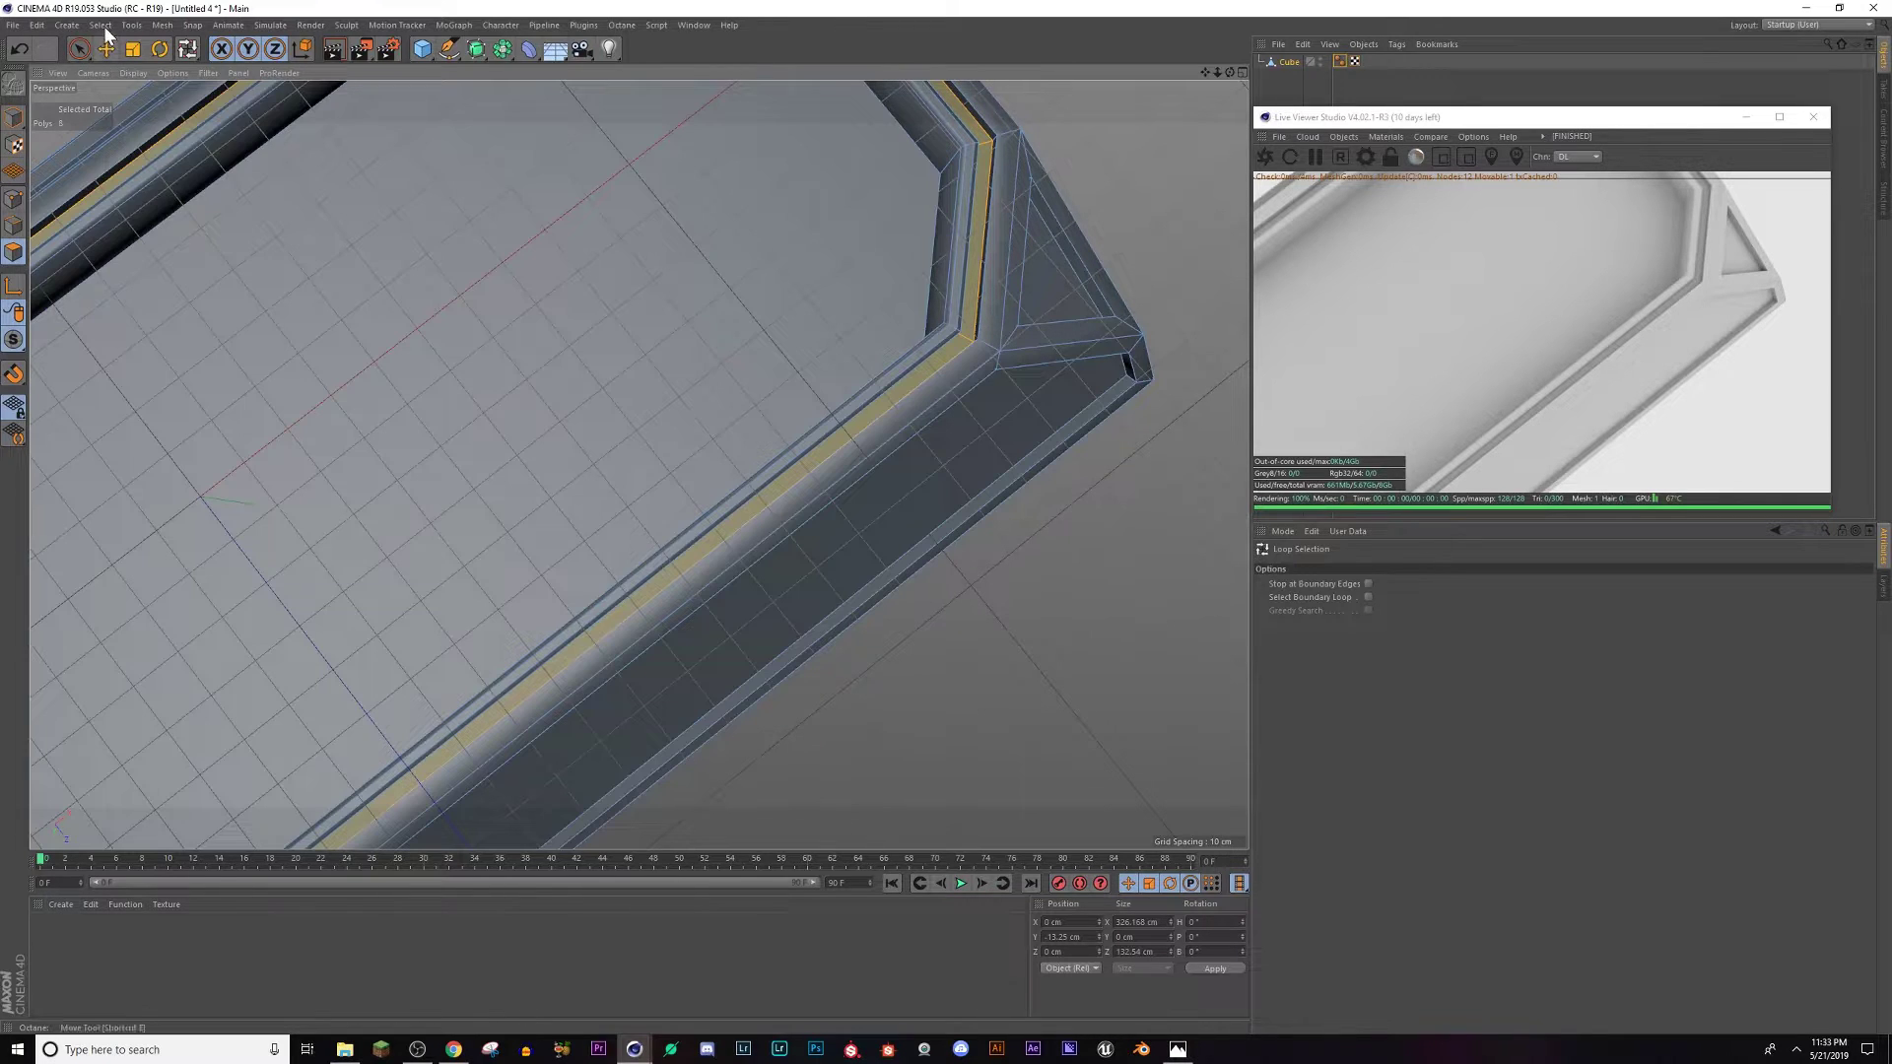
pyautogui.click(101, 25)
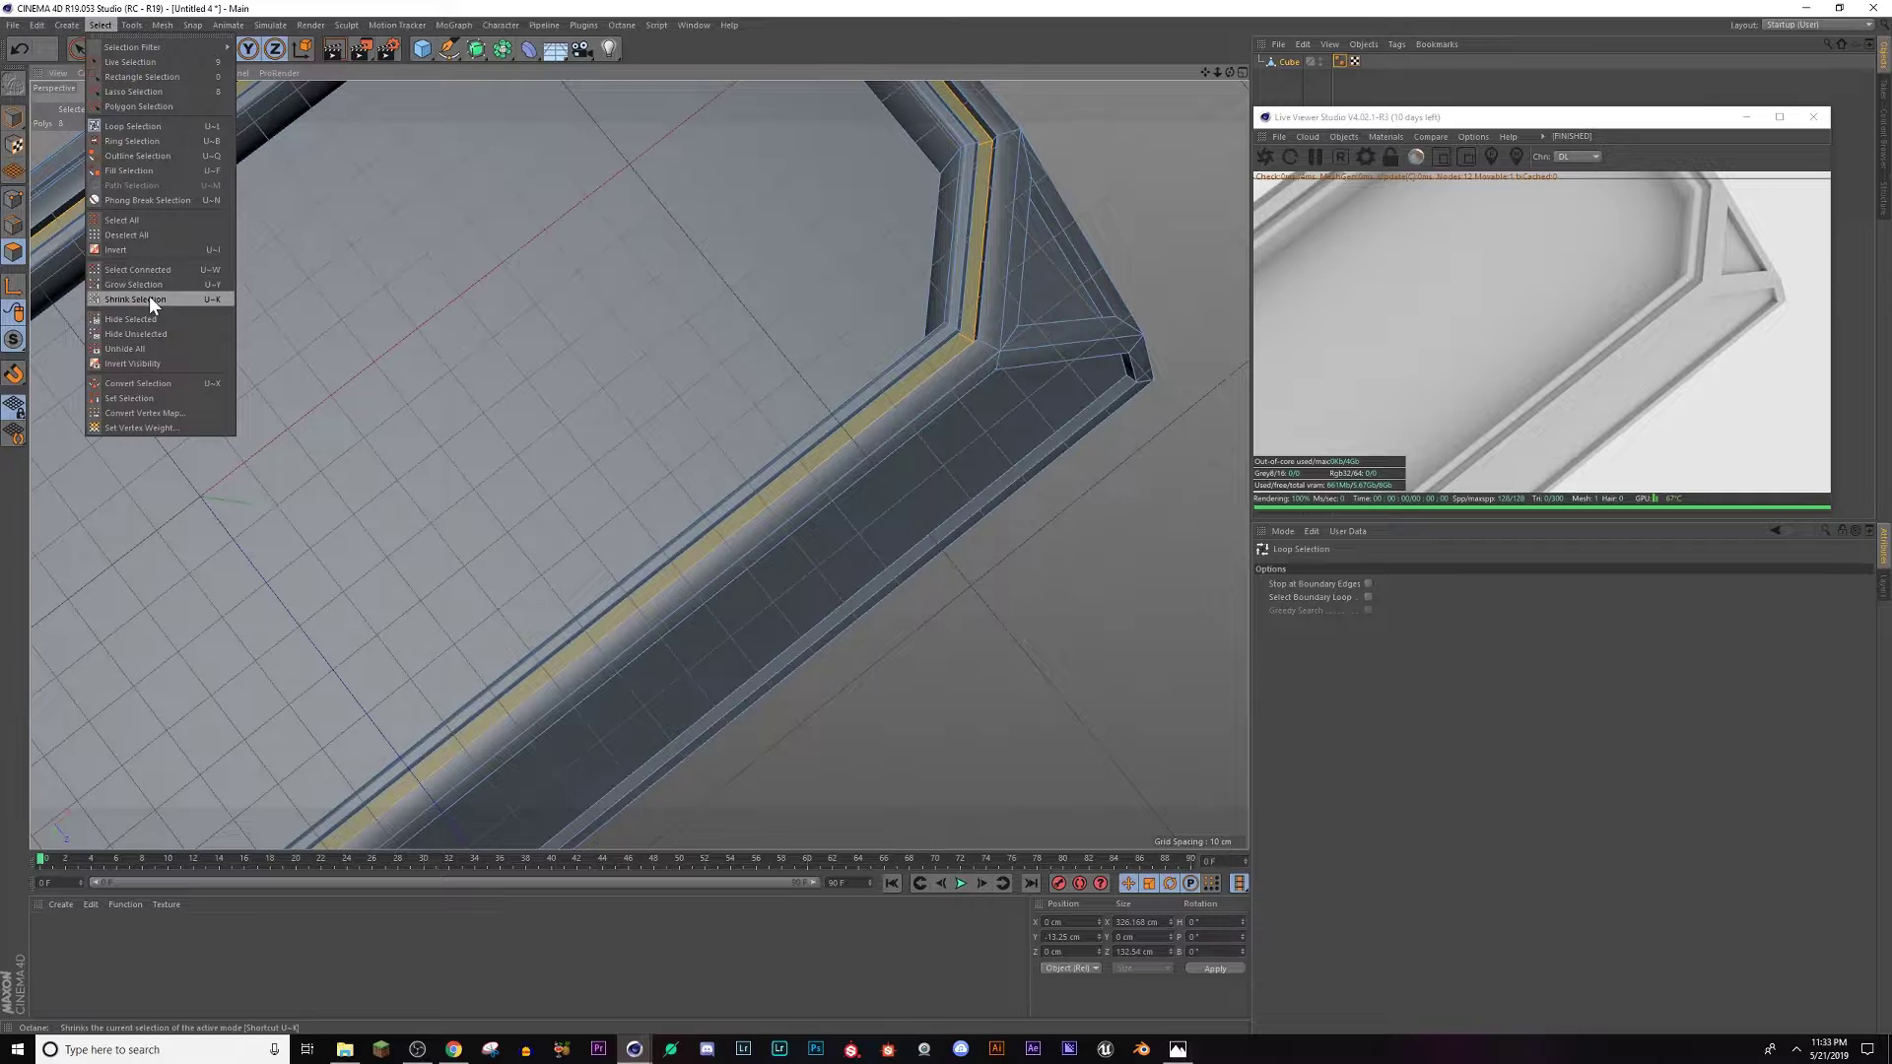
pyautogui.click(130, 399)
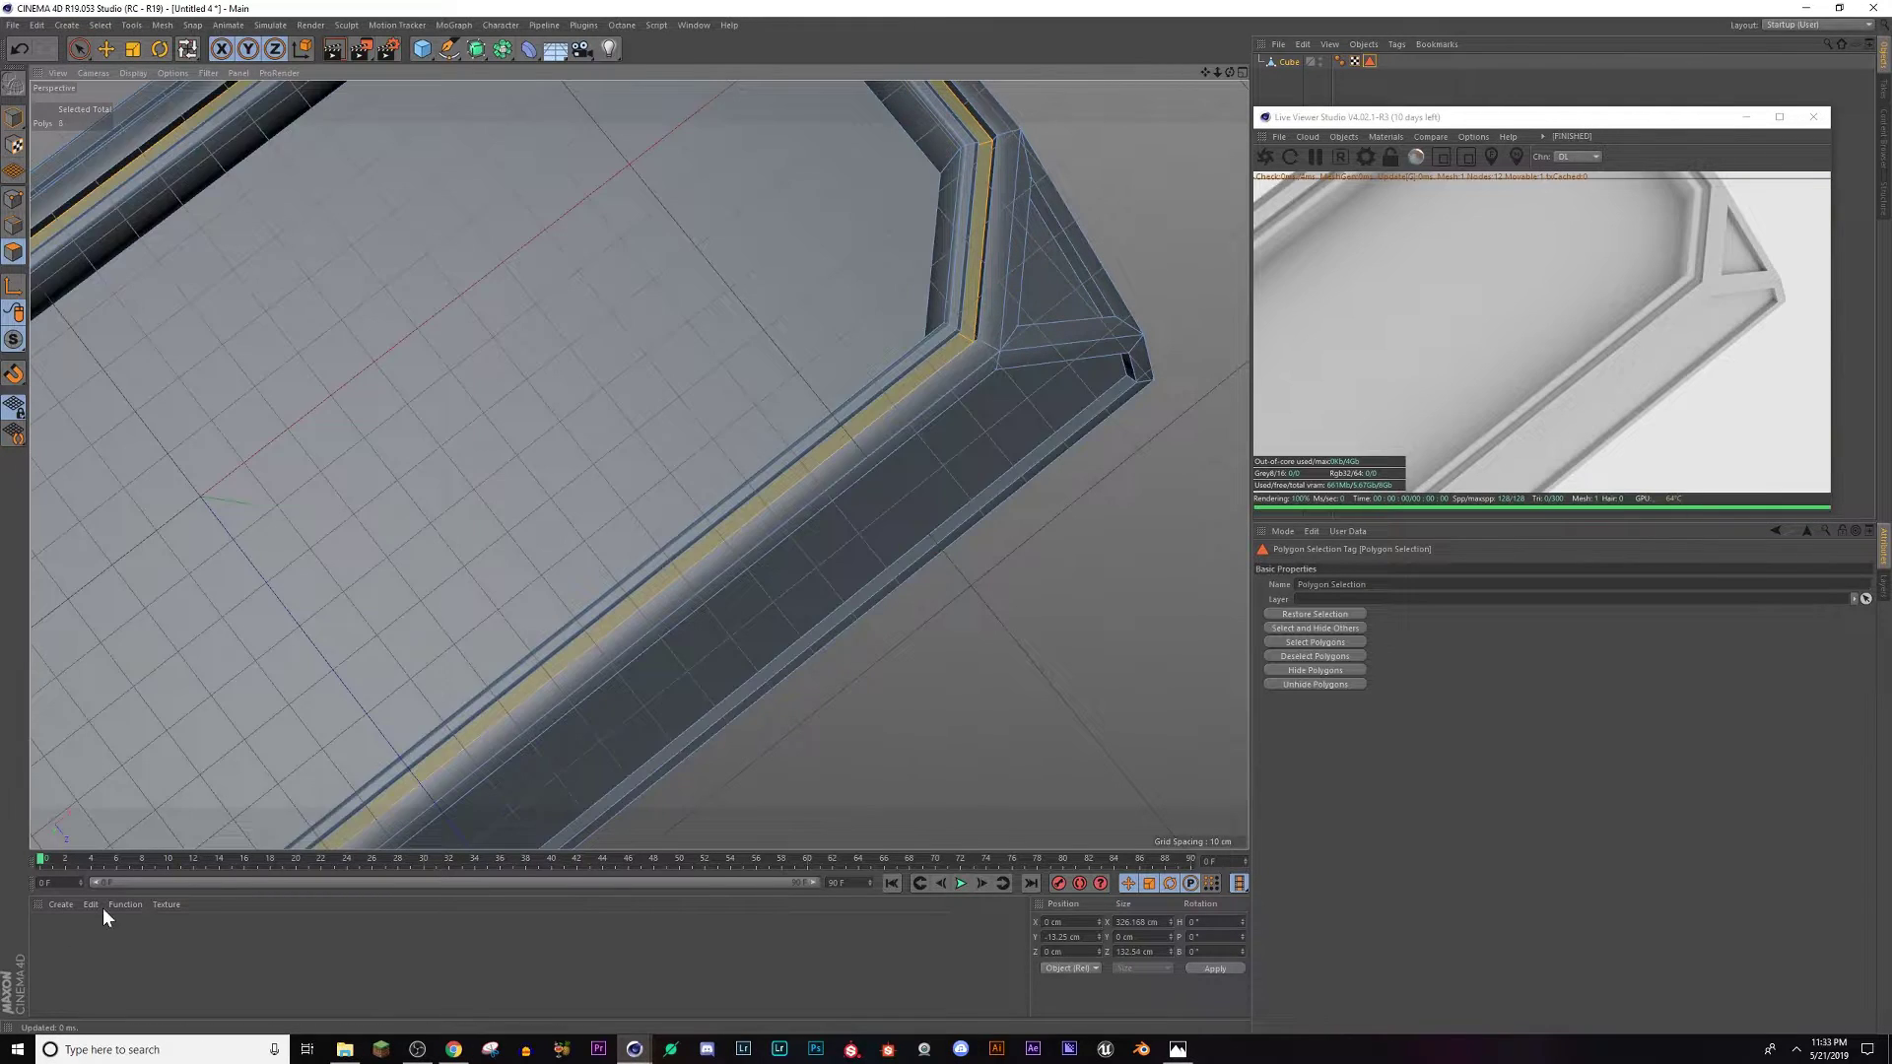
pyautogui.moveTo(1486, 584); pyautogui.dragTo(1104, 555)
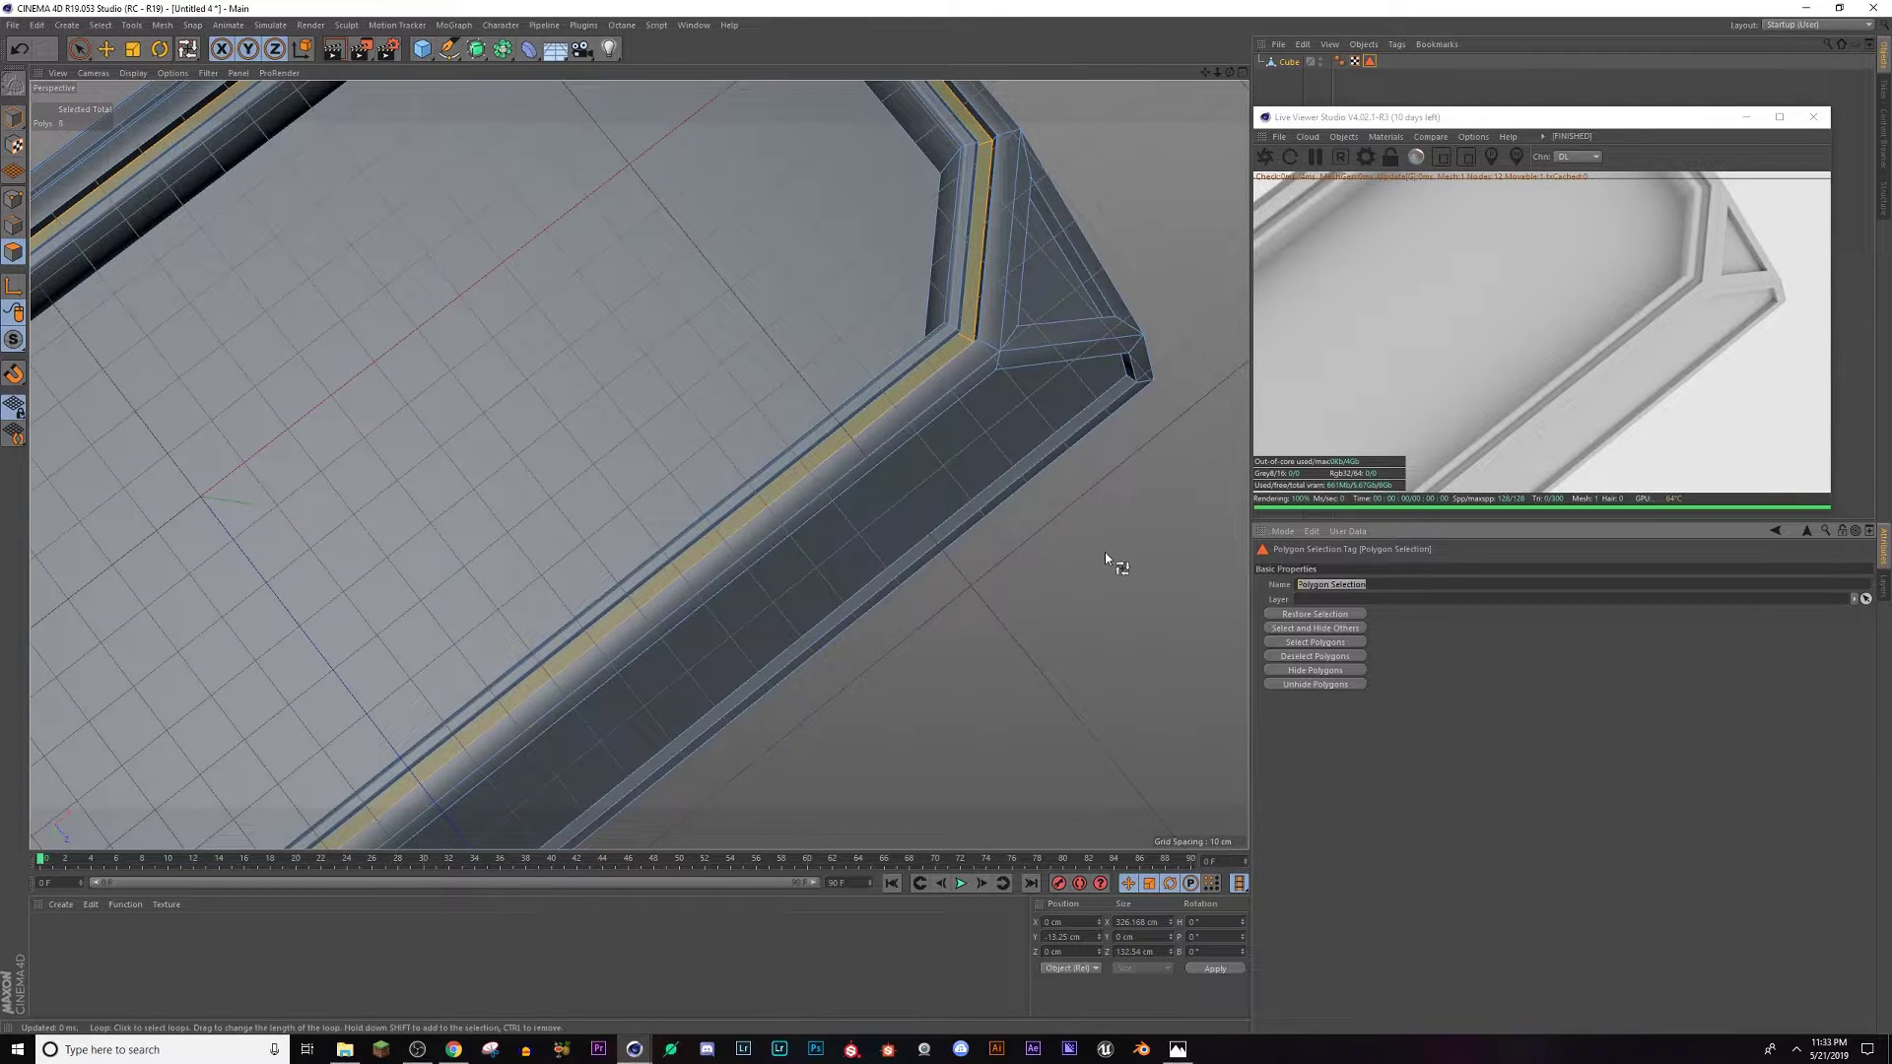
pyautogui.write('Light')
pyautogui.press('Return')
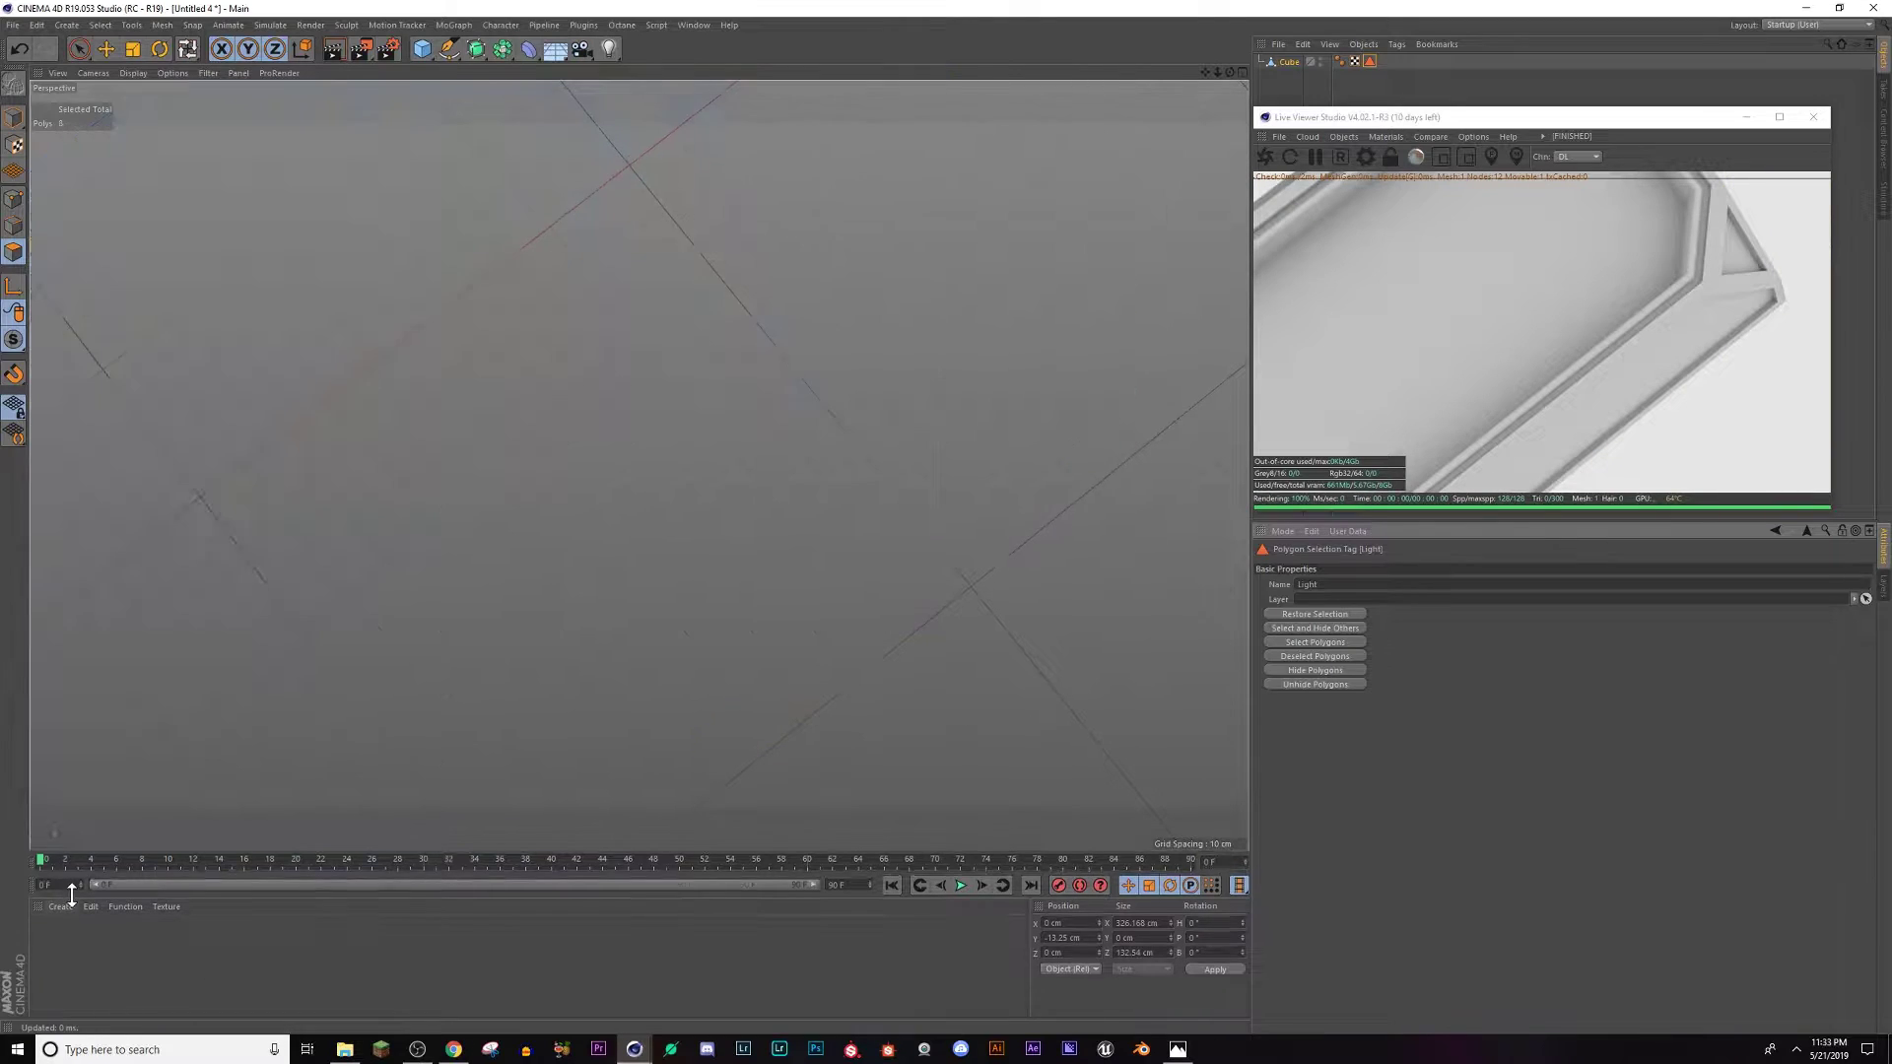
# Create a new Octane material and open it for editing.
pyautogui.click(61, 905)
pyautogui.moveTo(150, 800)
pyautogui.moveTo(320, 801)
pyautogui.click(376, 818)
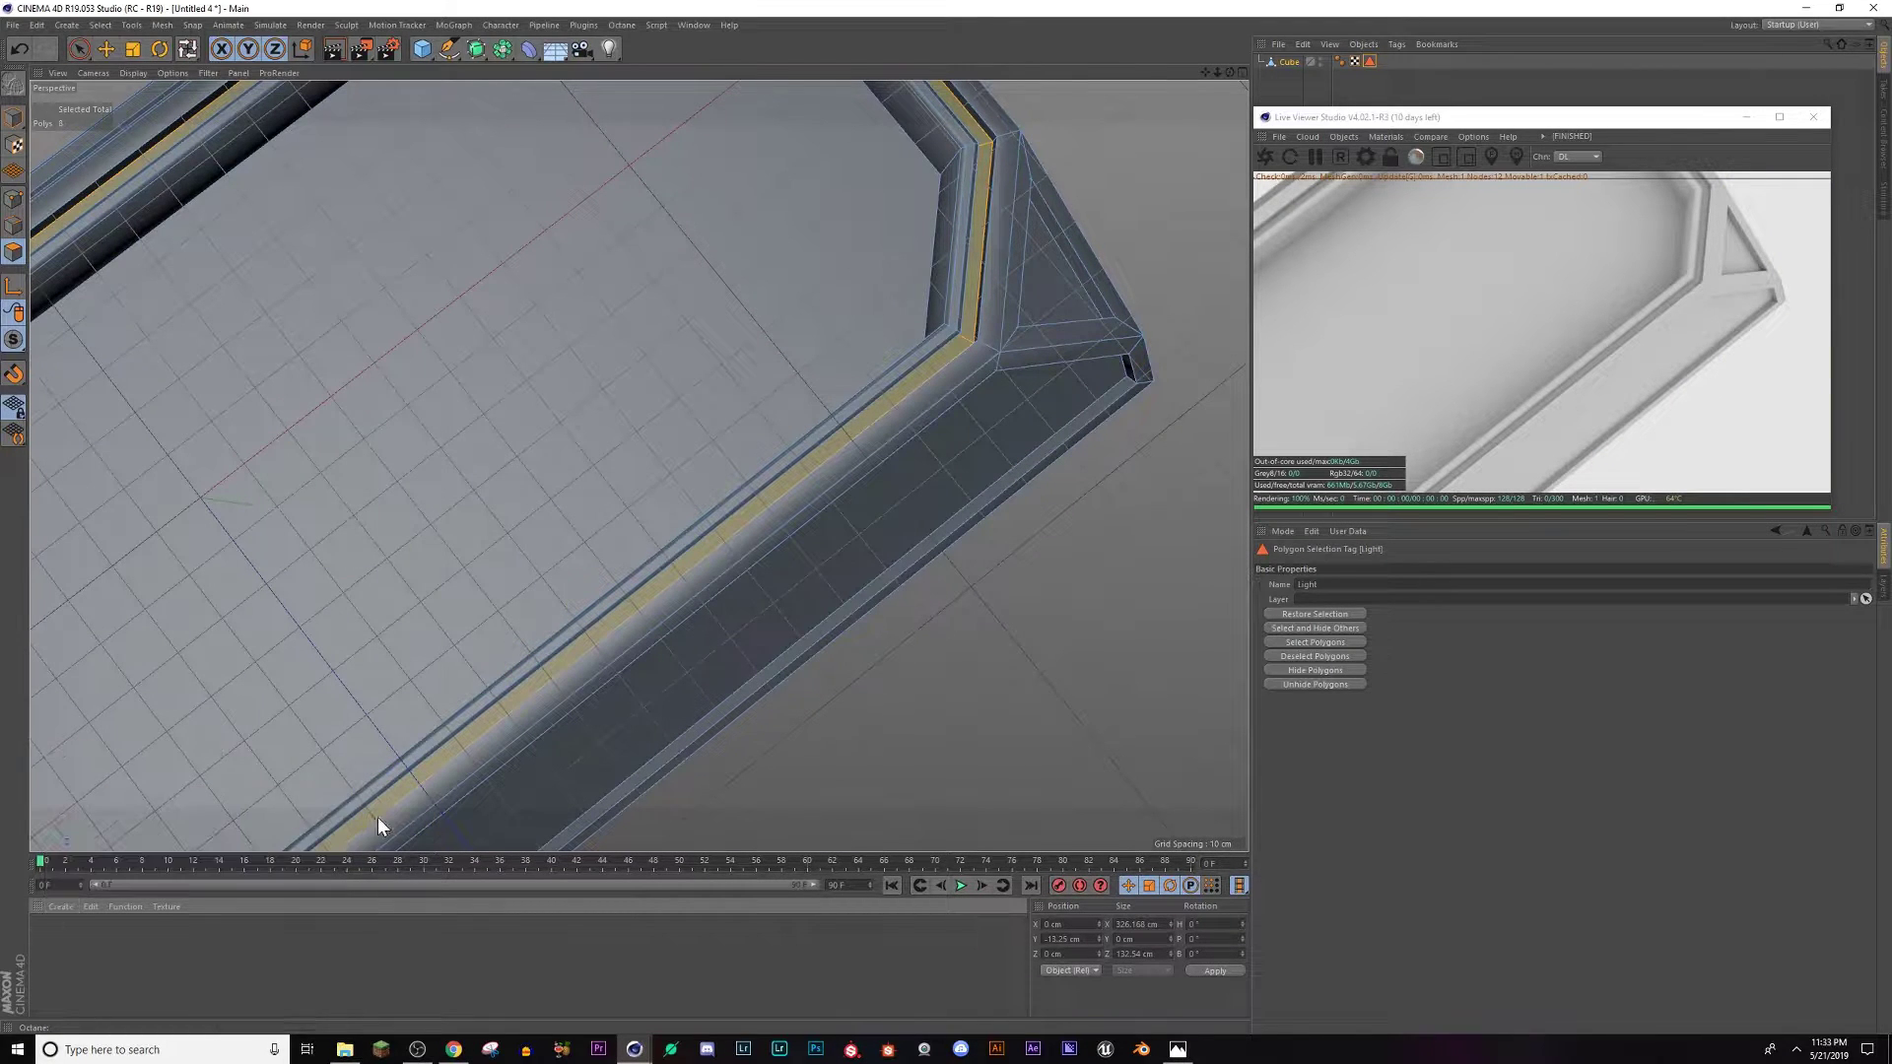
pyautogui.doubleClick(48, 937)
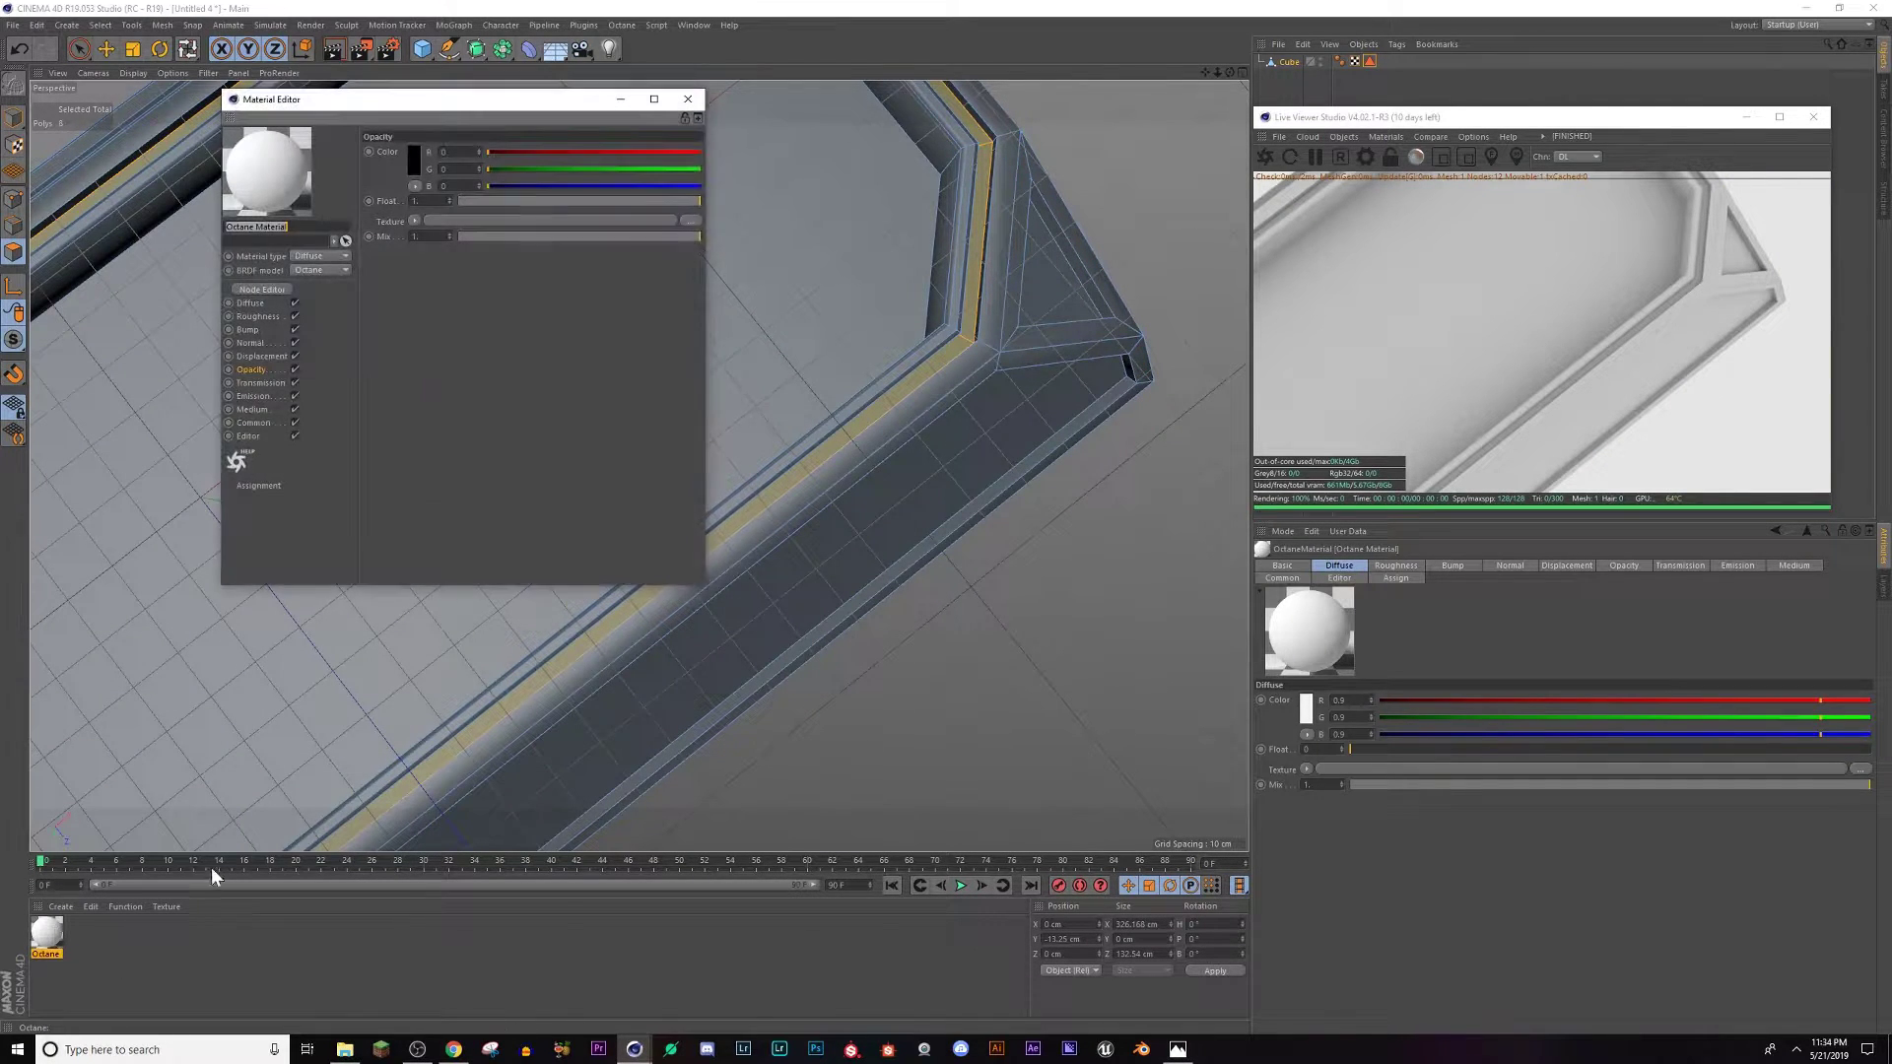
# Give the material a blackbody emission with Surface brightness enabled and the power reduced to about 6.9.
pyautogui.click(252, 396)
pyautogui.click(415, 154)
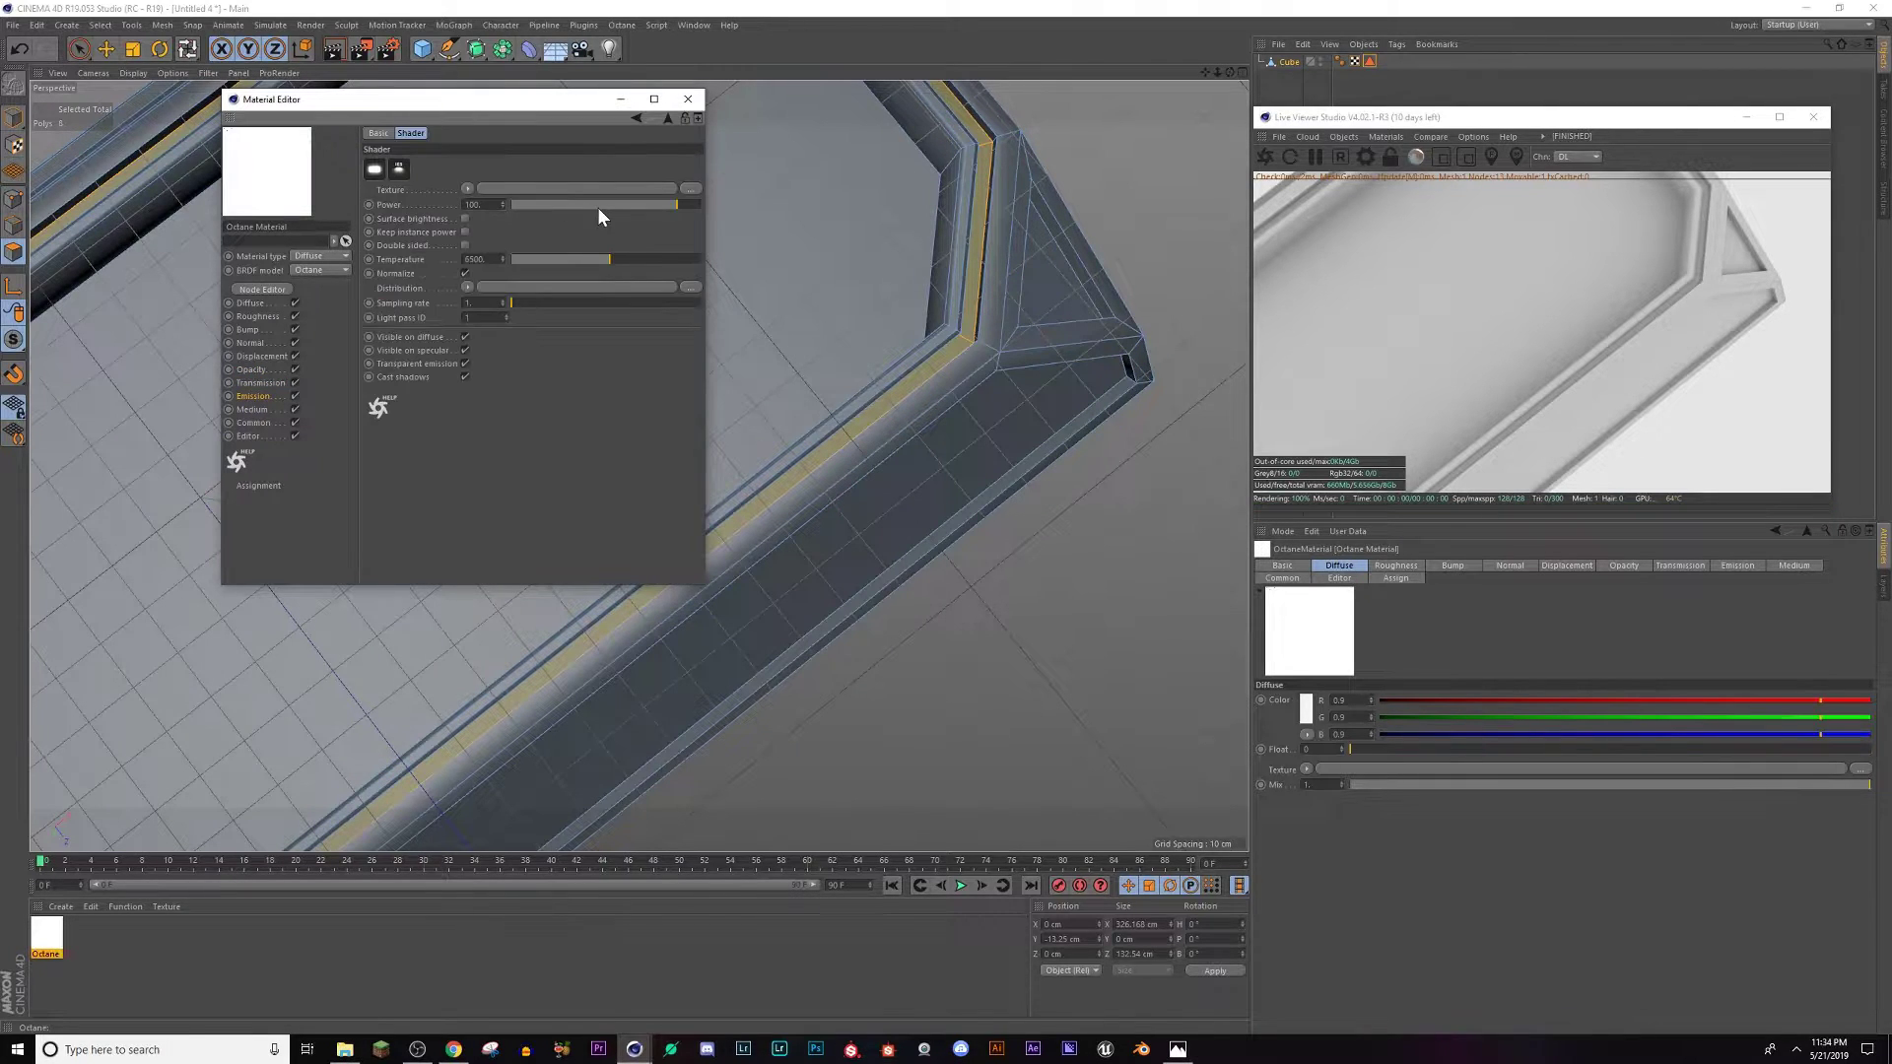
pyautogui.click(465, 218)
pyautogui.click(645, 205)
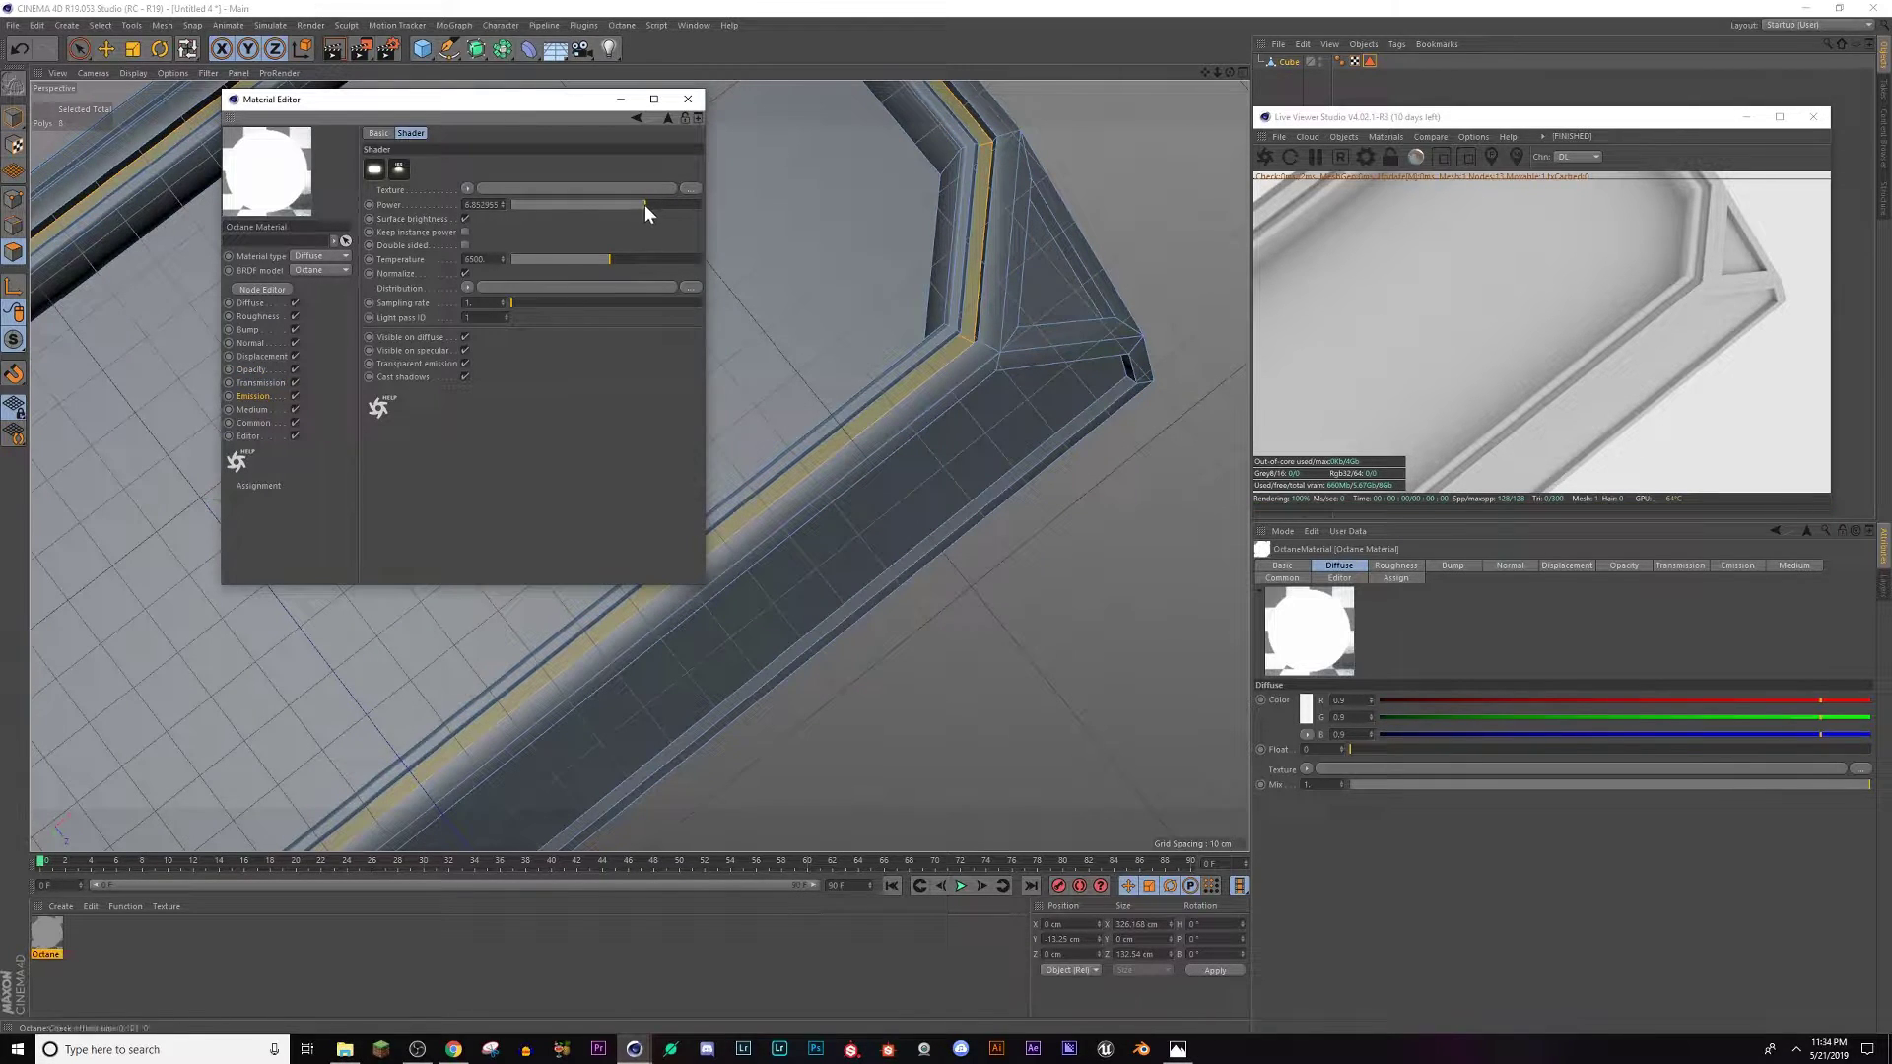
pyautogui.click(683, 106)
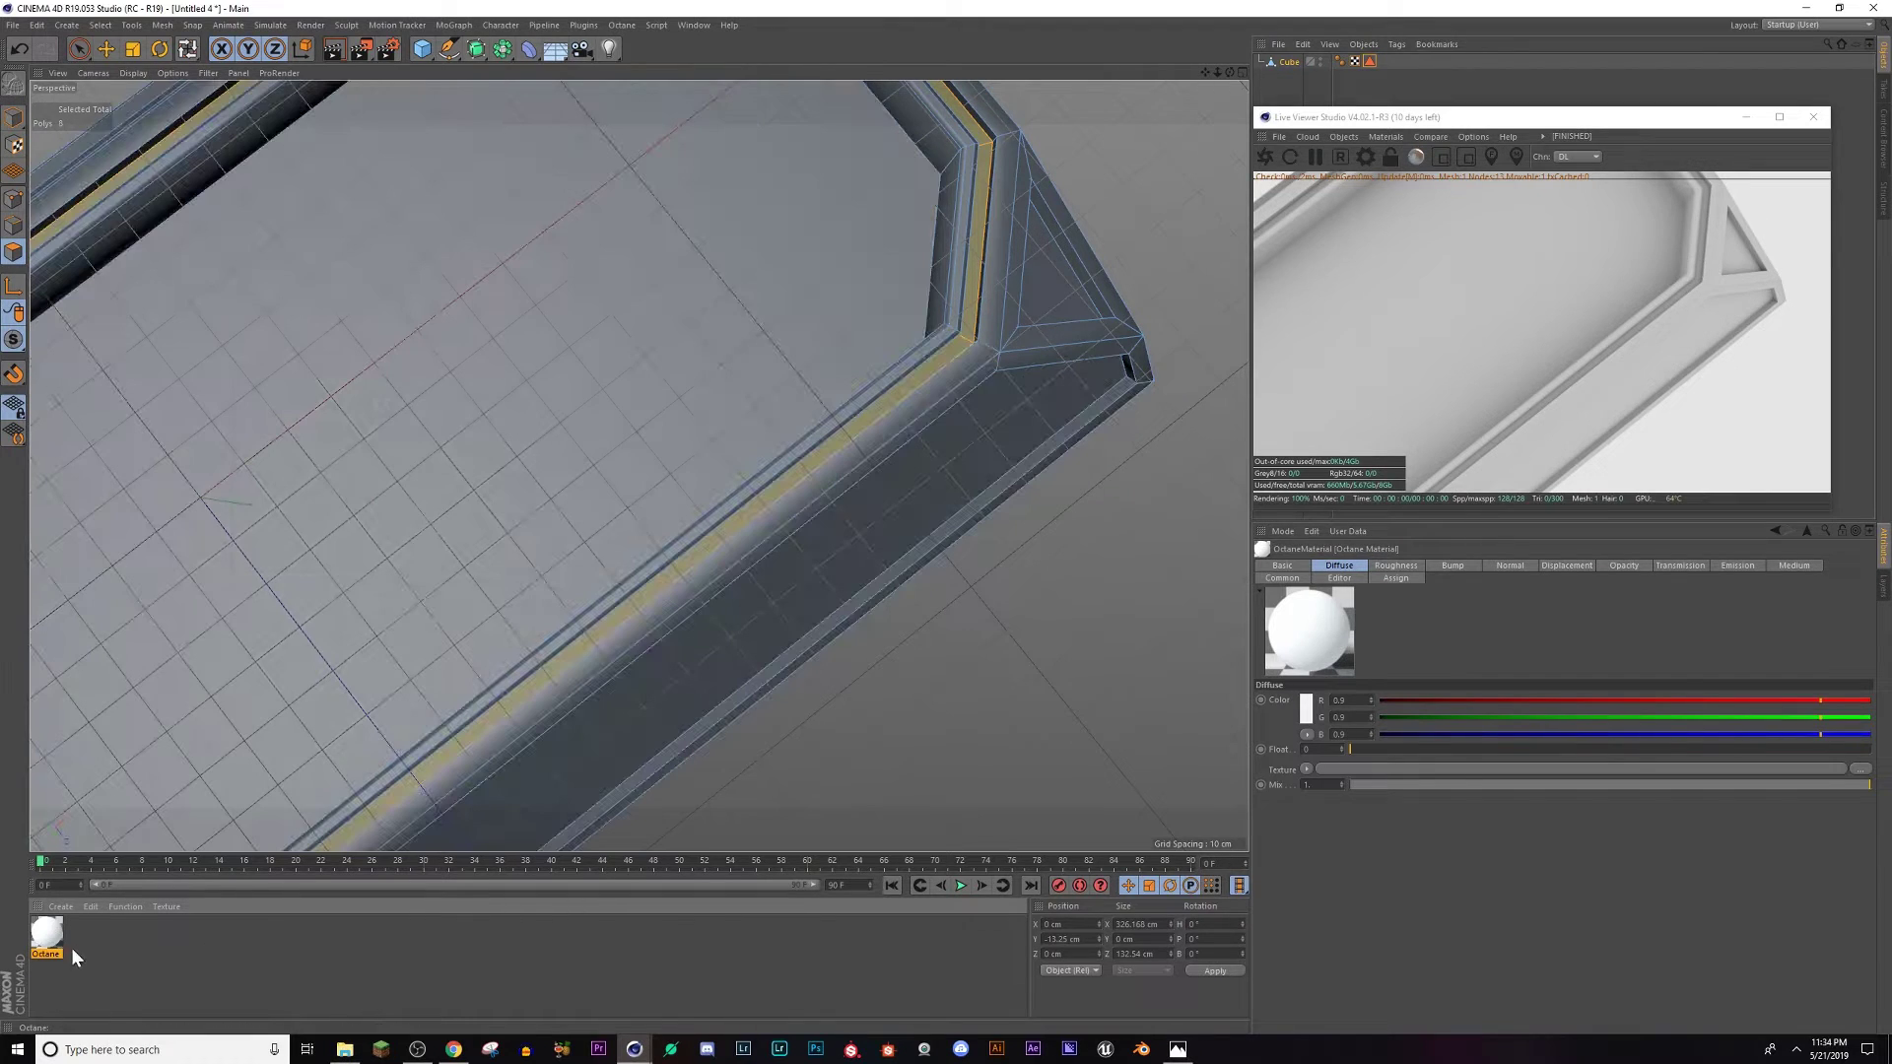
# Apply the emissive material to the Light polygon selection and raise its emission power to about 34.
pyautogui.moveTo(960, 348); pyautogui.dragTo(956, 354)
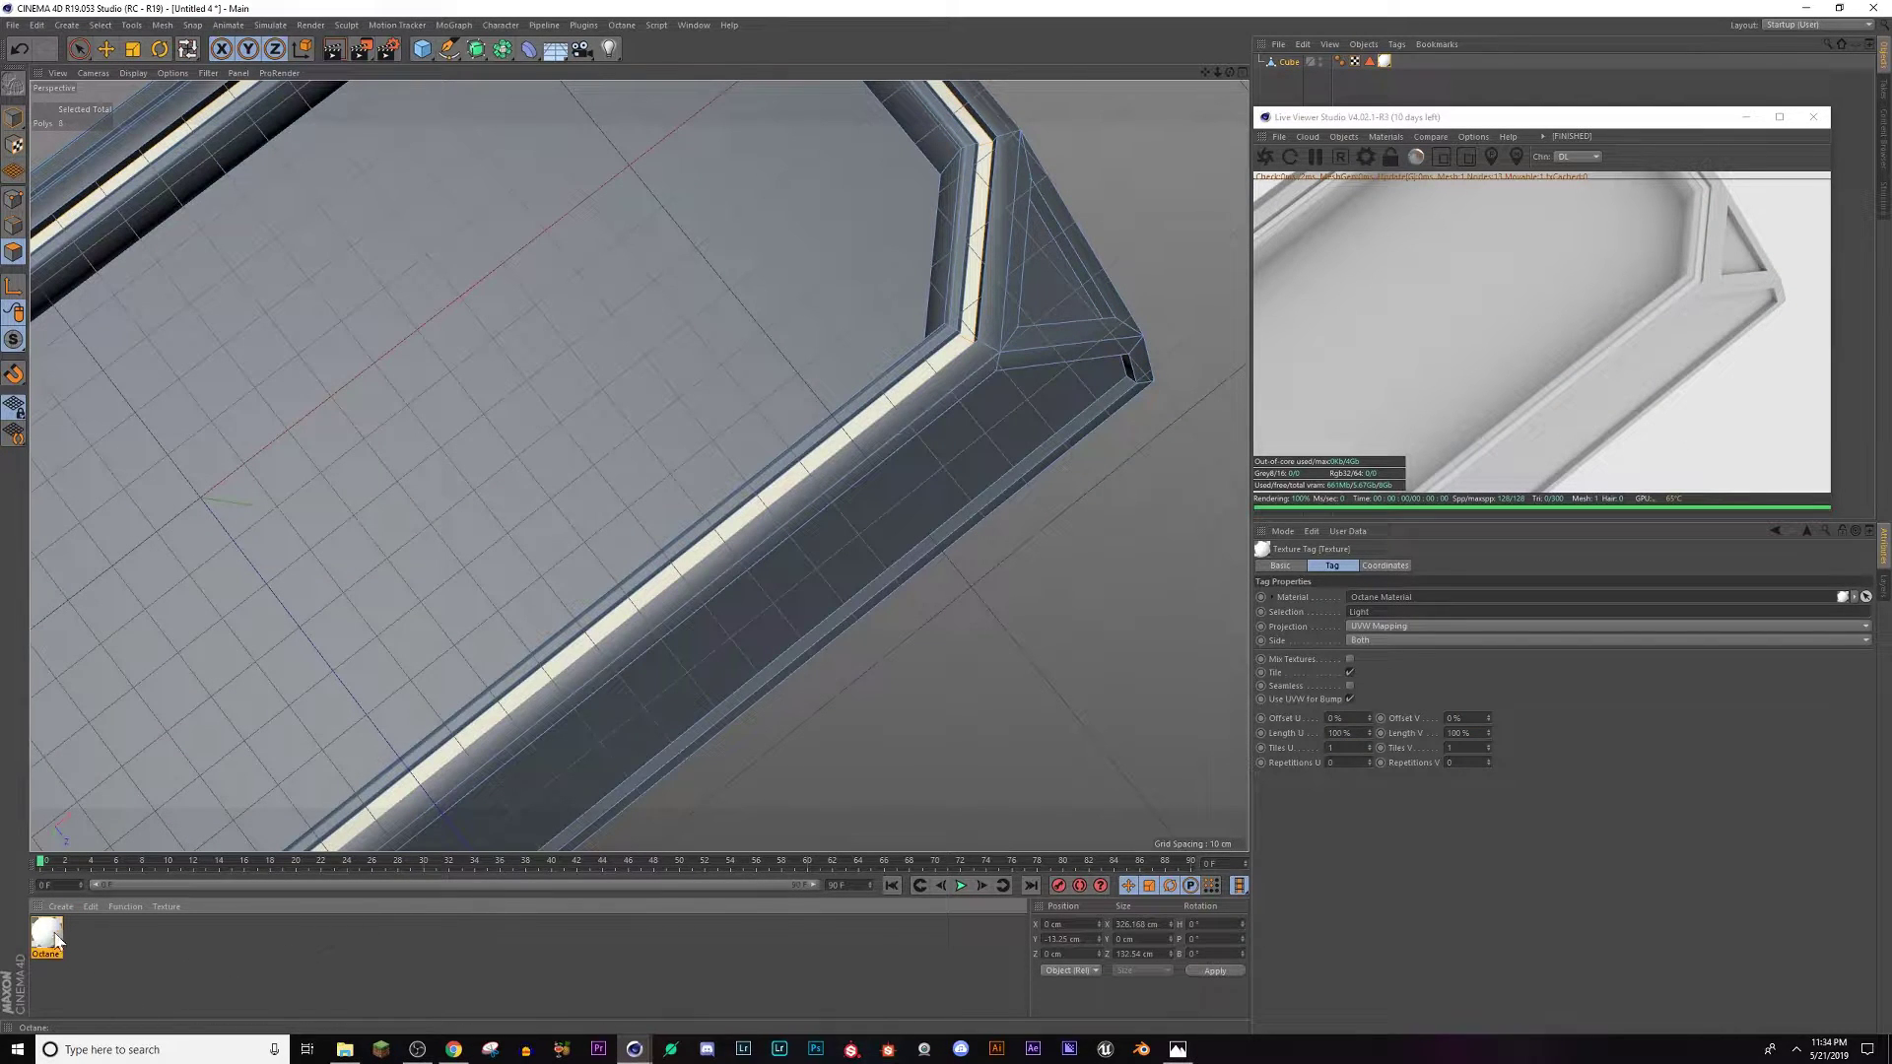
pyautogui.doubleClick(46, 932)
pyautogui.click(441, 203)
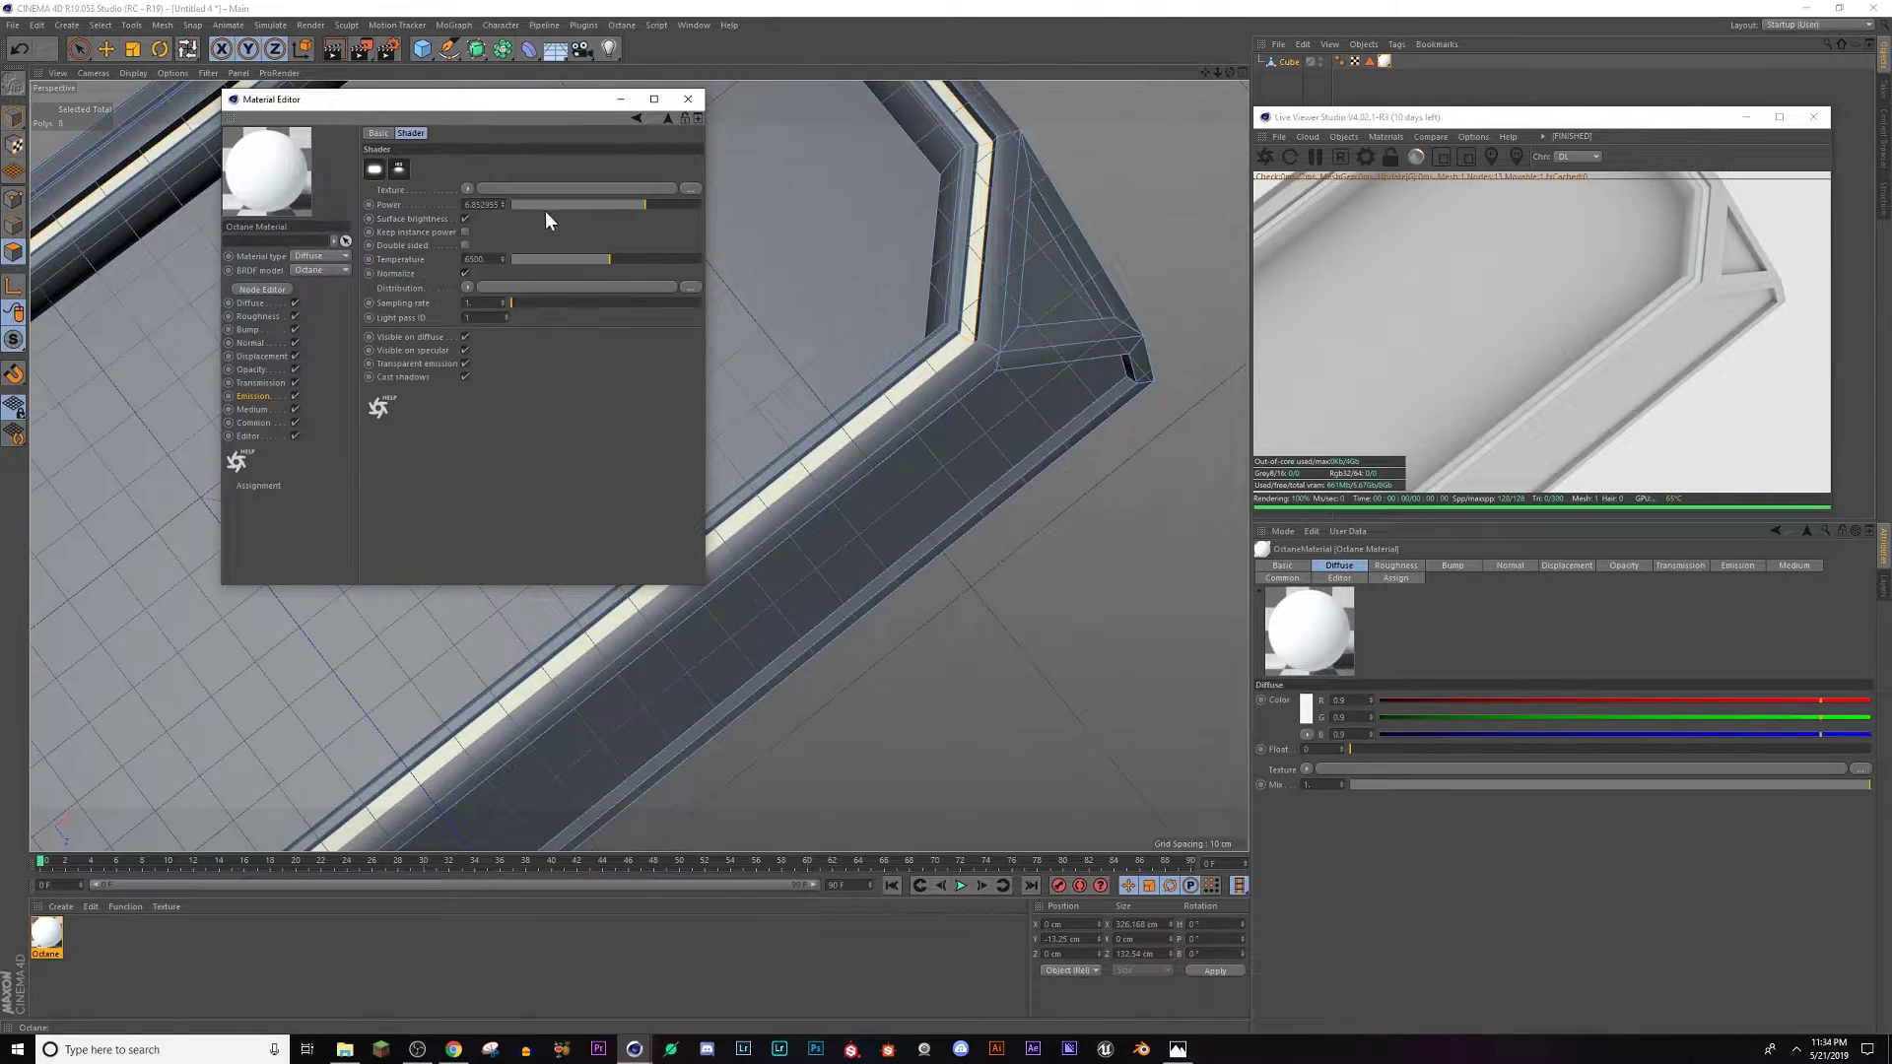
pyautogui.moveTo(546, 211); pyautogui.dragTo(664, 204)
# Switch the Live Viewer kernel to PT (path tracing) and raise the material's emission power to about 59.
pyautogui.click(1569, 157)
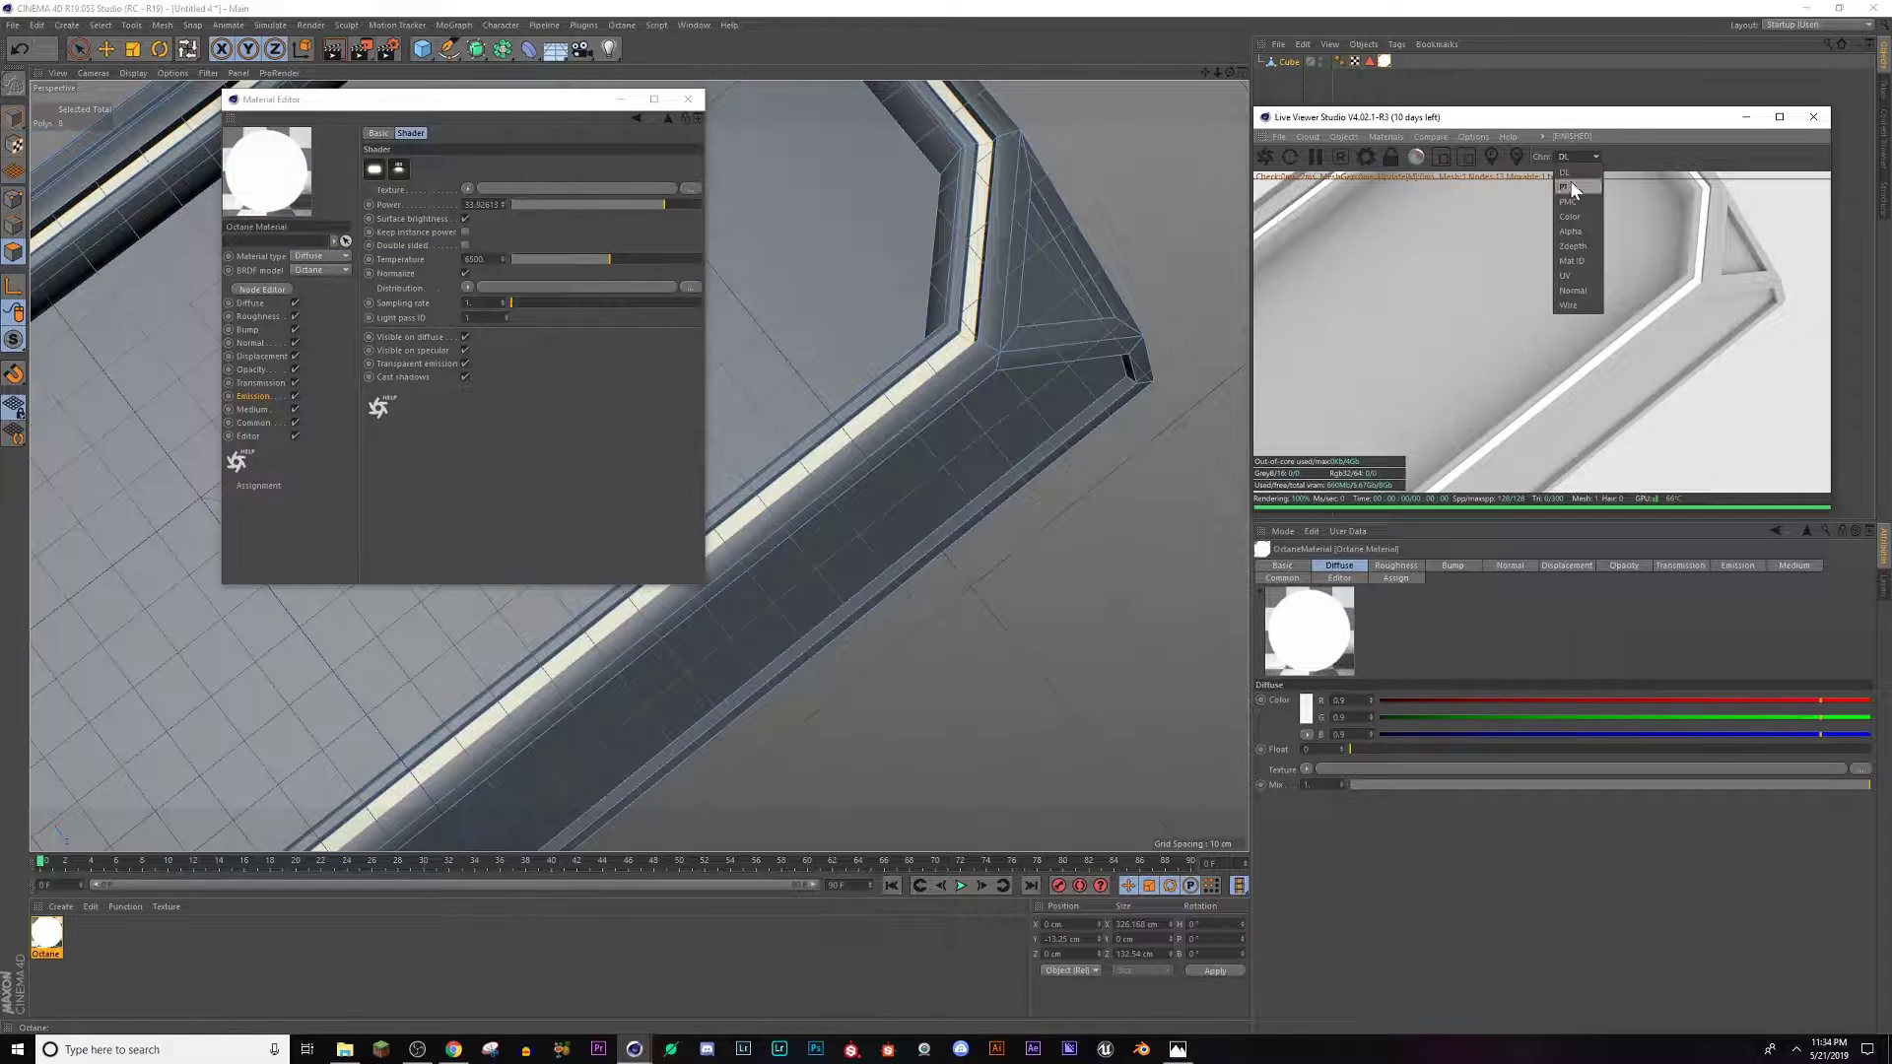
pyautogui.click(1574, 197)
pyautogui.scroll(3, 867, 519)
pyautogui.scroll(-6, 846, 549)
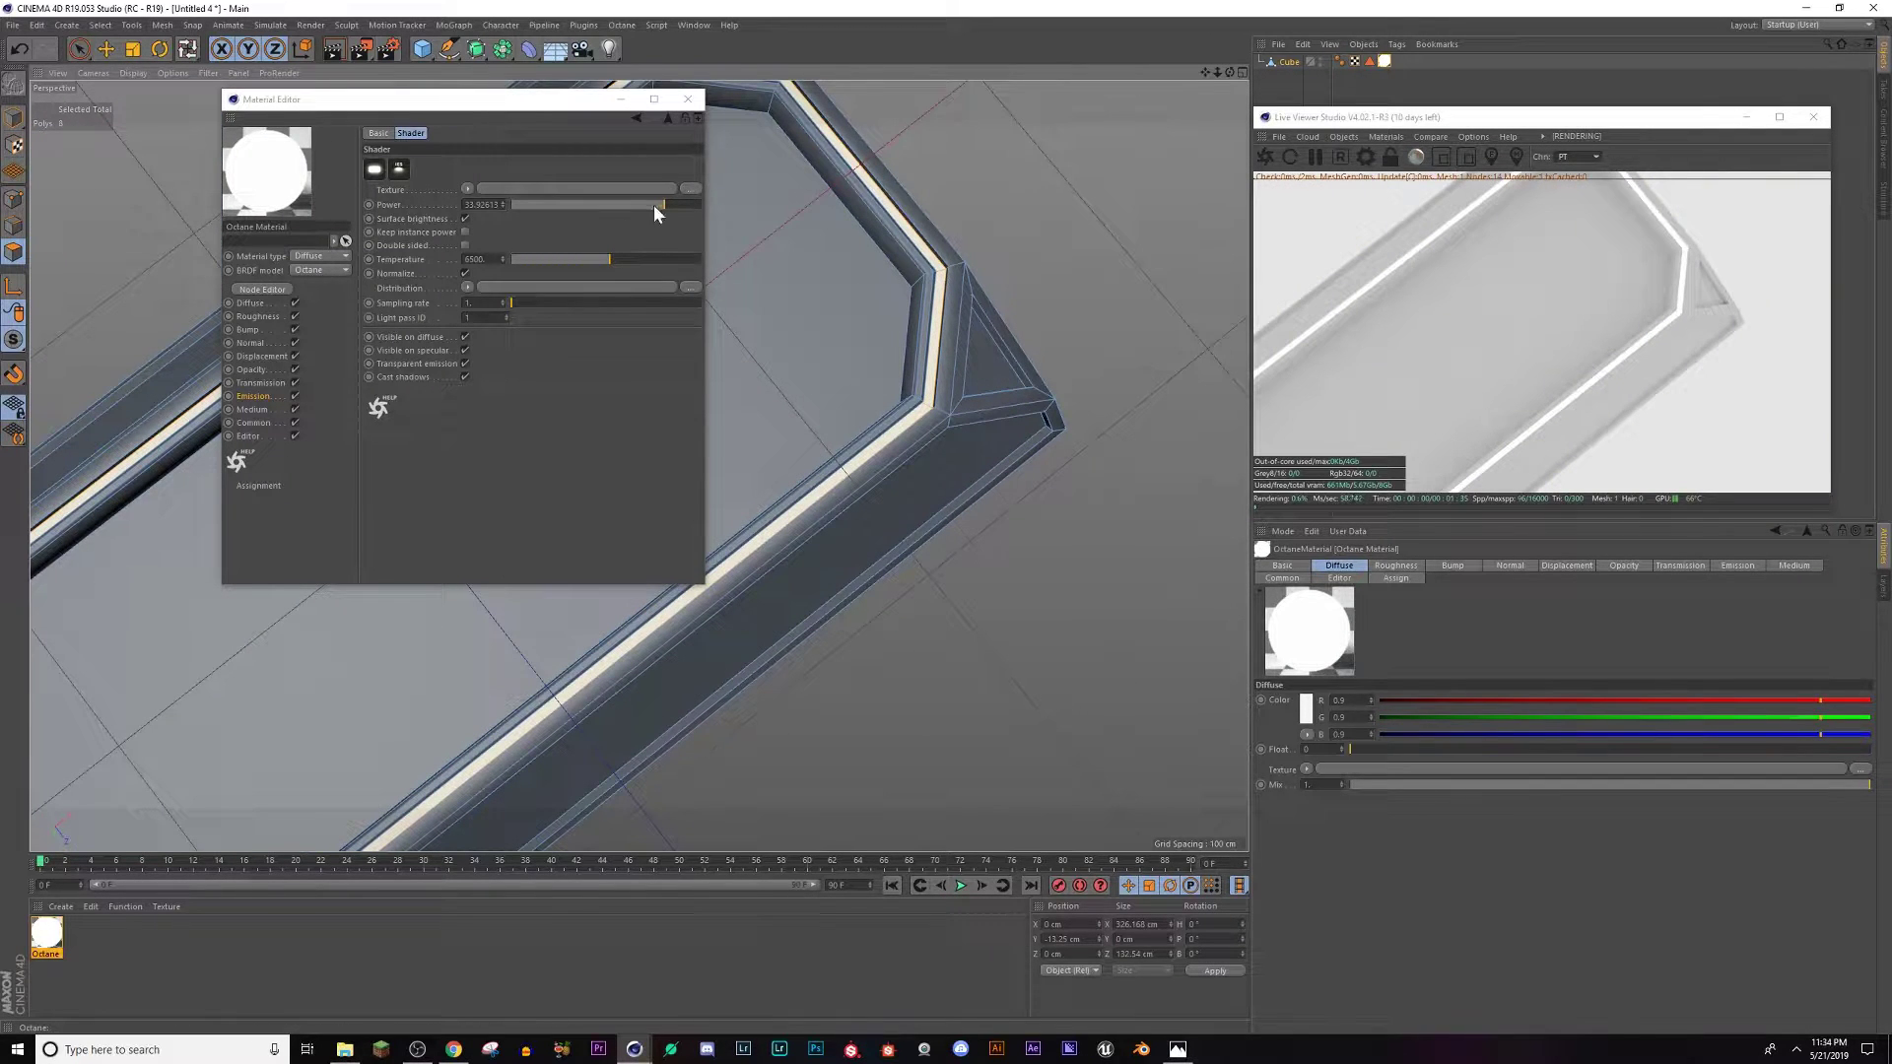
pyautogui.moveTo(654, 204); pyautogui.dragTo(670, 203)
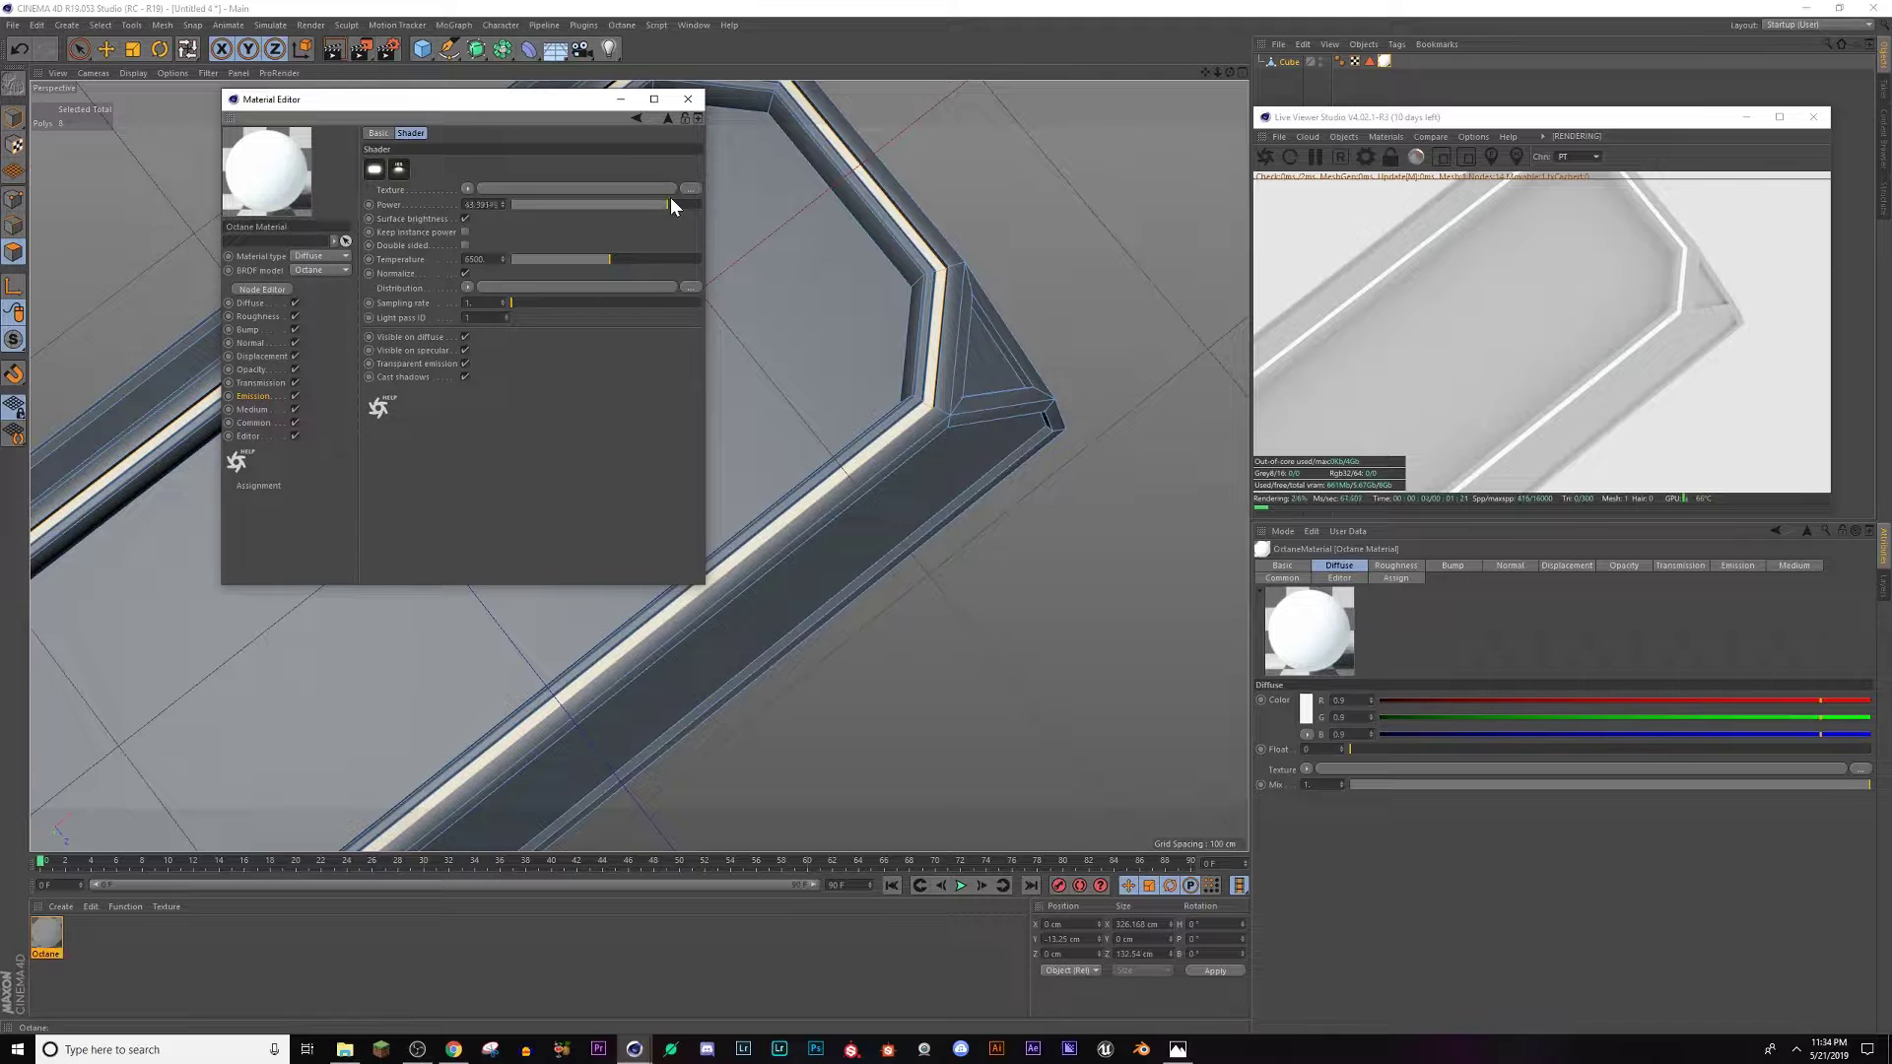
# Raise the bloom power in the Octane post-processing settings to about 28.6 and close the settings and material editor.
pyautogui.click(1387, 158)
pyautogui.click(1389, 156)
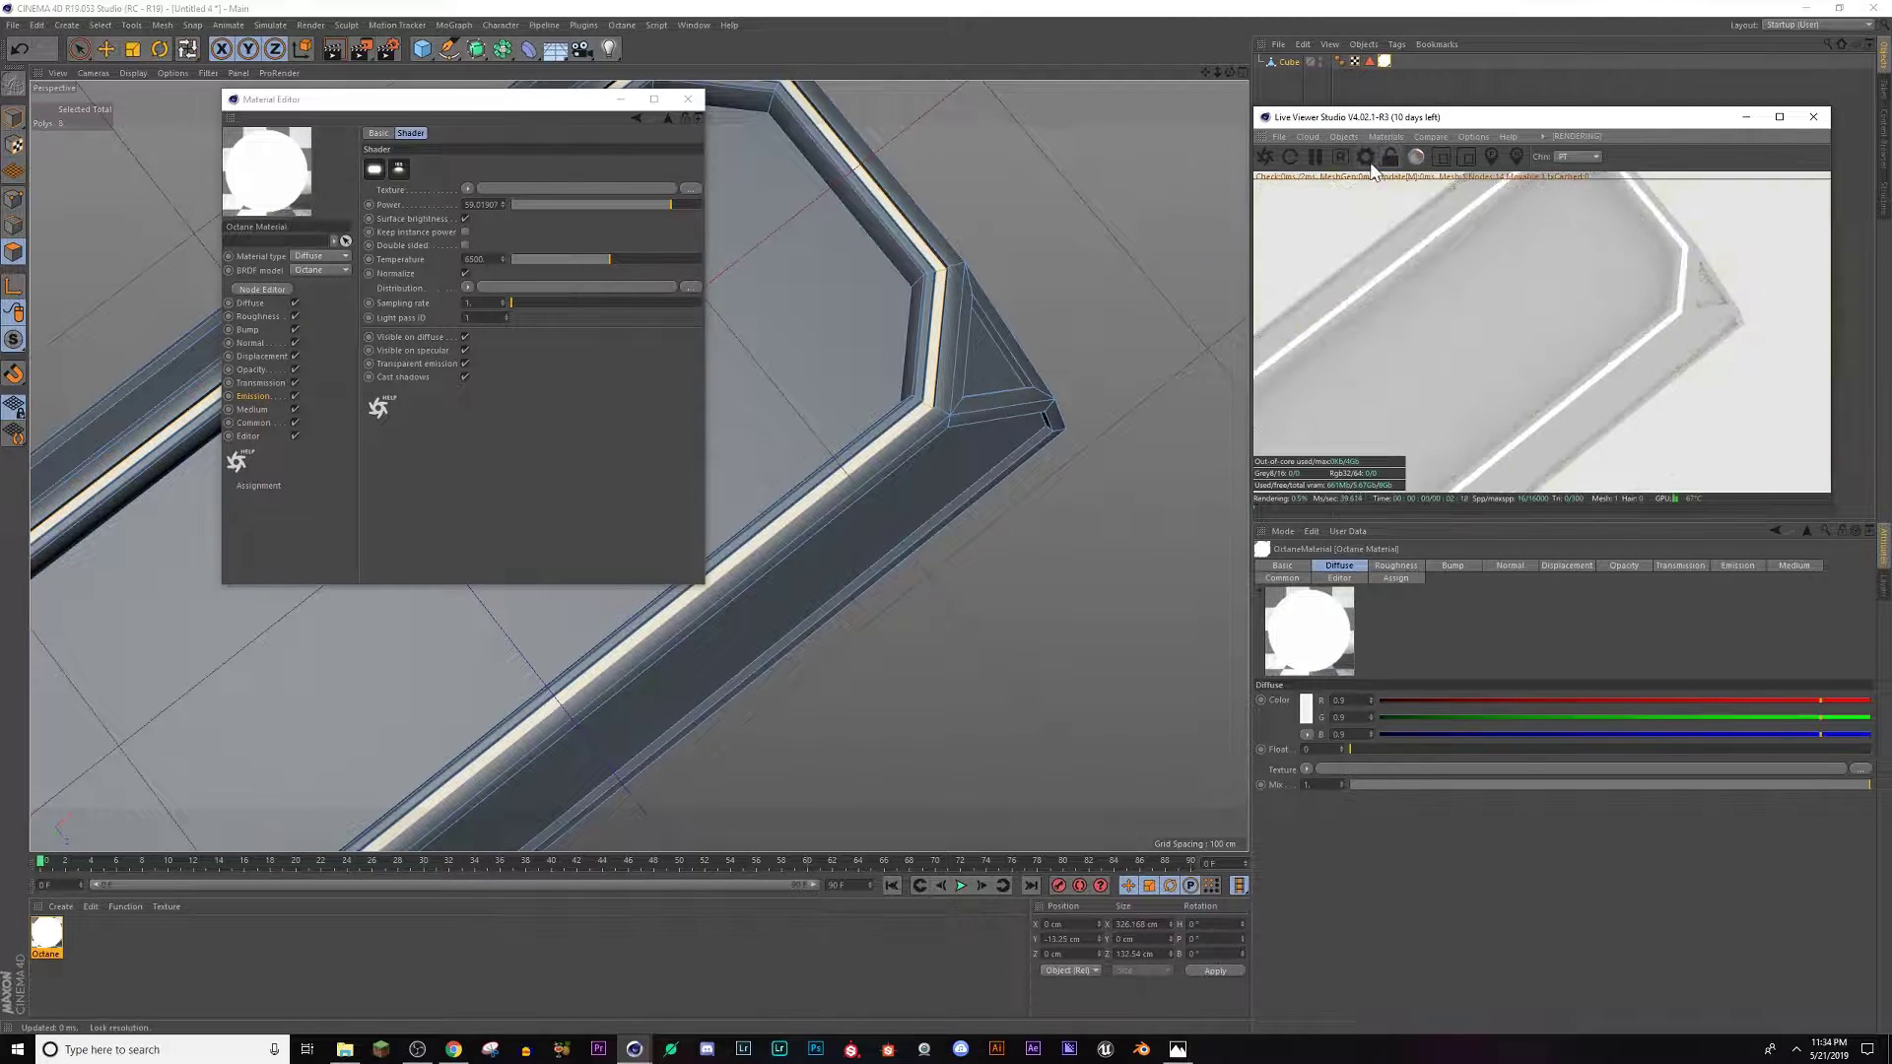
pyautogui.click(1366, 157)
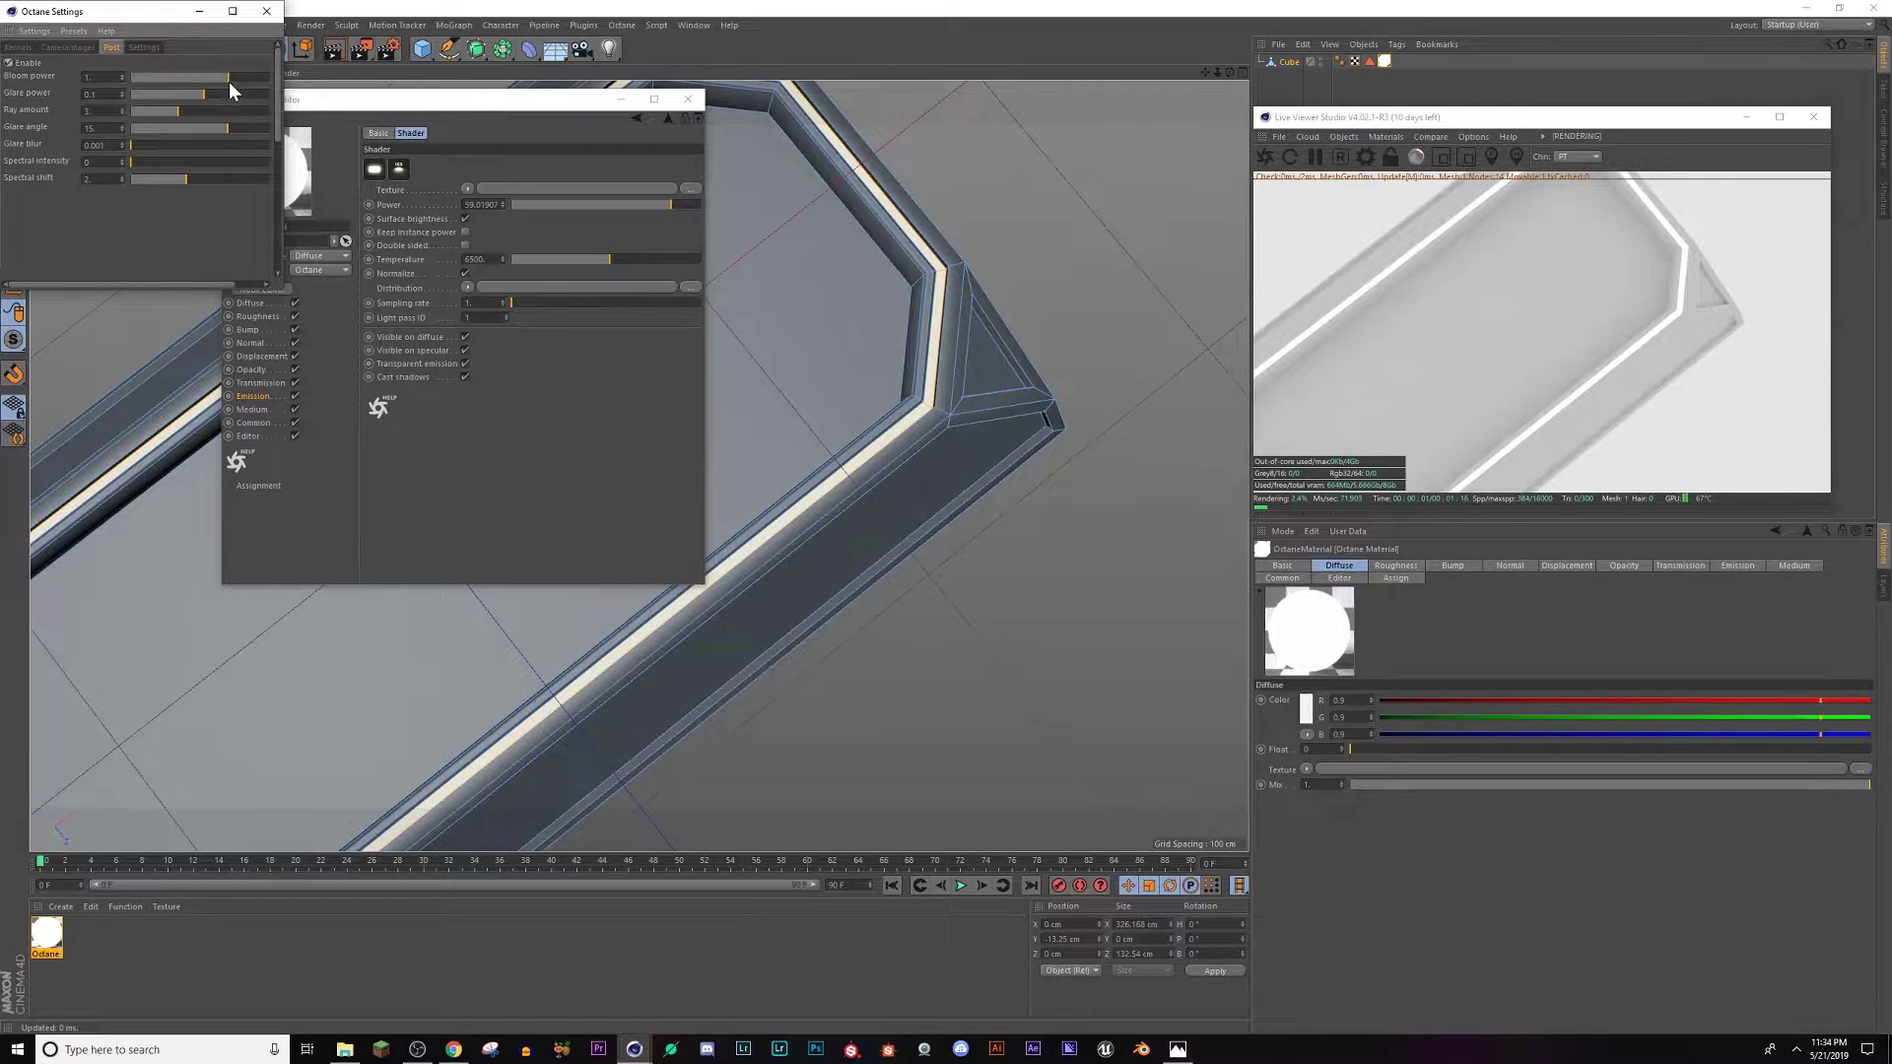
pyautogui.moveTo(249, 75); pyautogui.dragTo(265, 81)
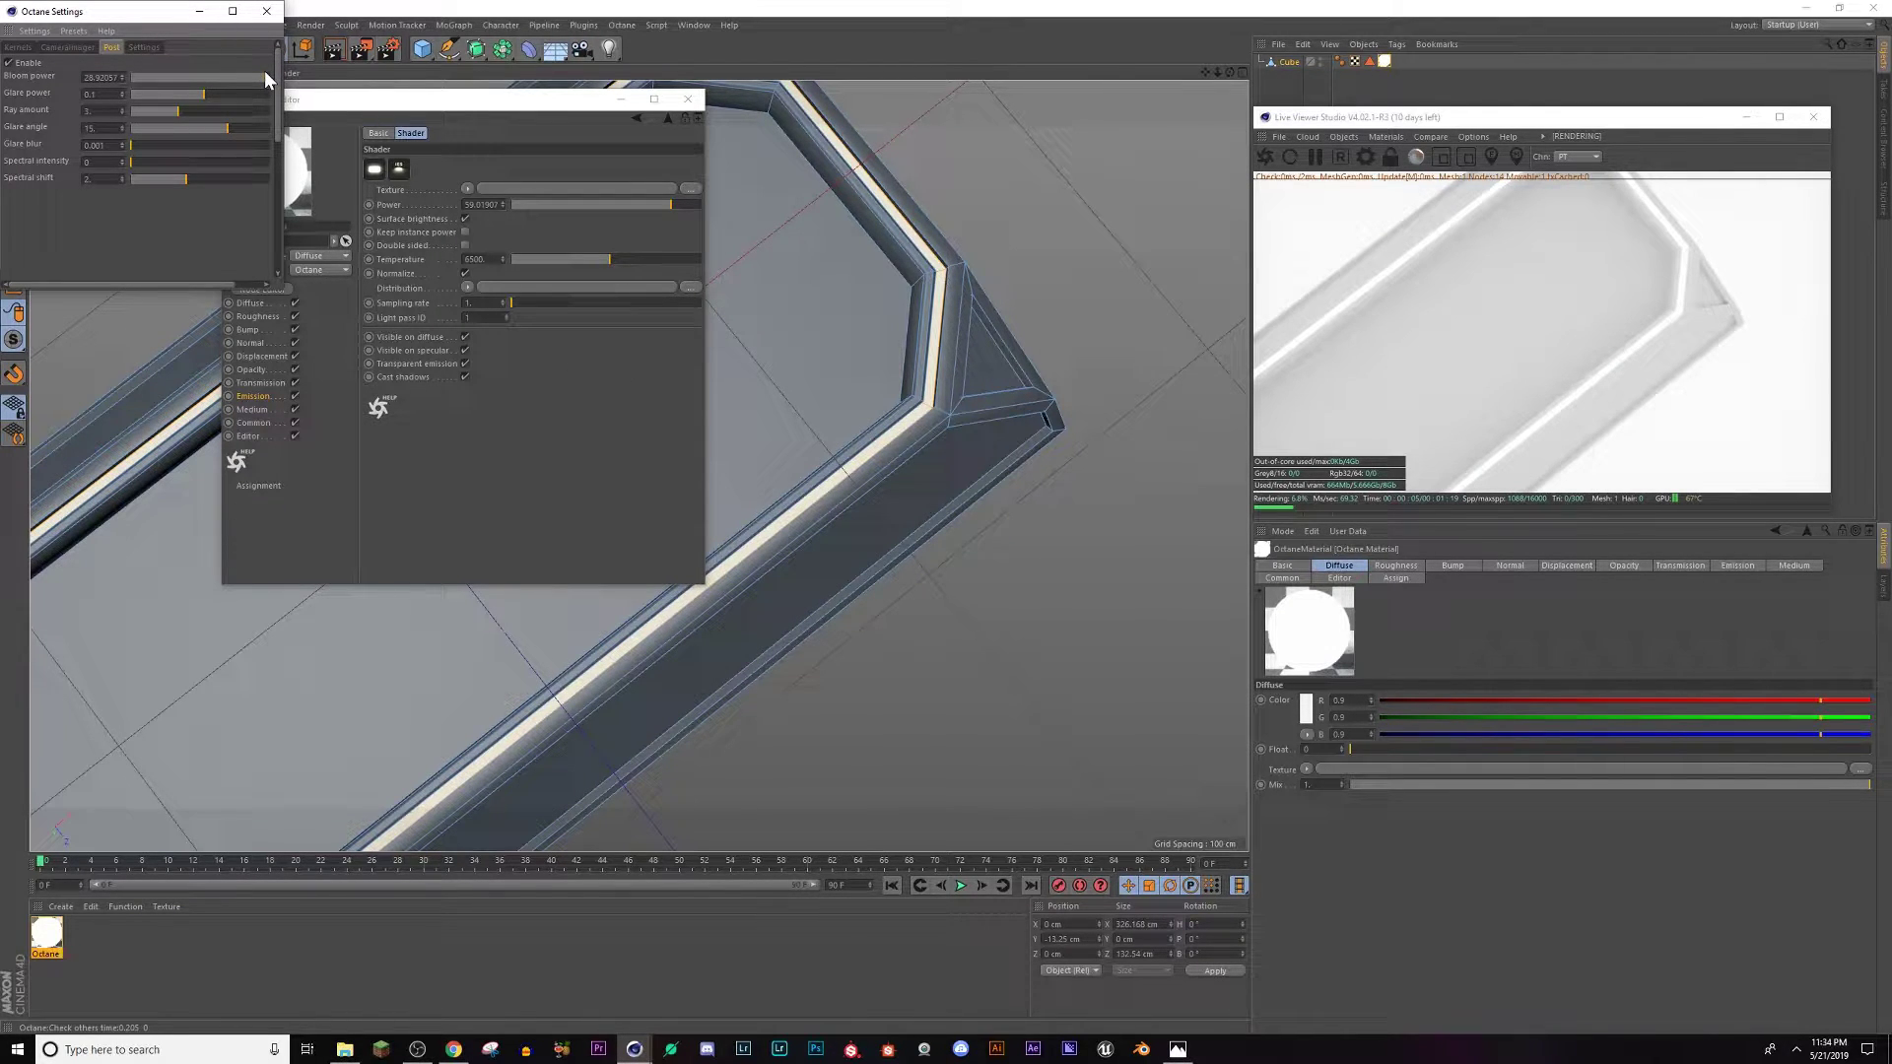
pyautogui.click(266, 11)
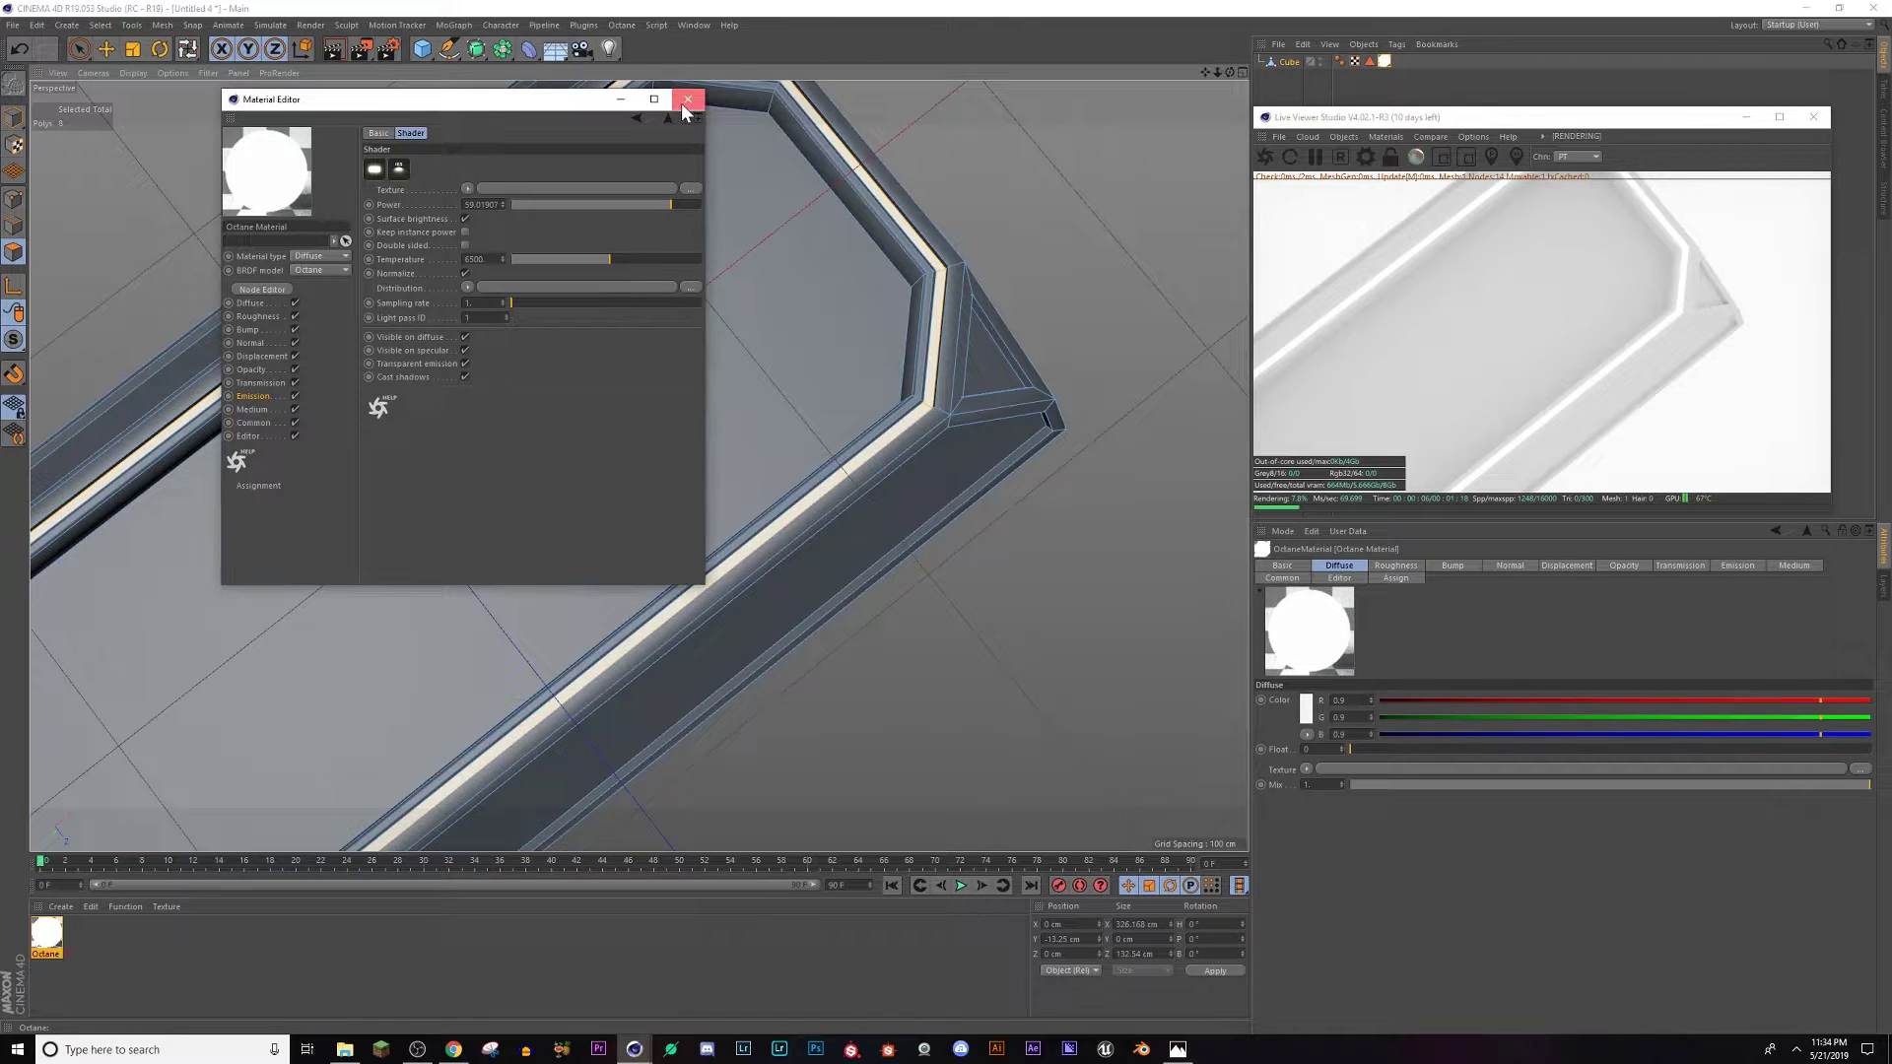
pyautogui.click(686, 100)
# Invert the polygon selection to everything except the light strip and create a second Octane material.
pyautogui.click(100, 25)
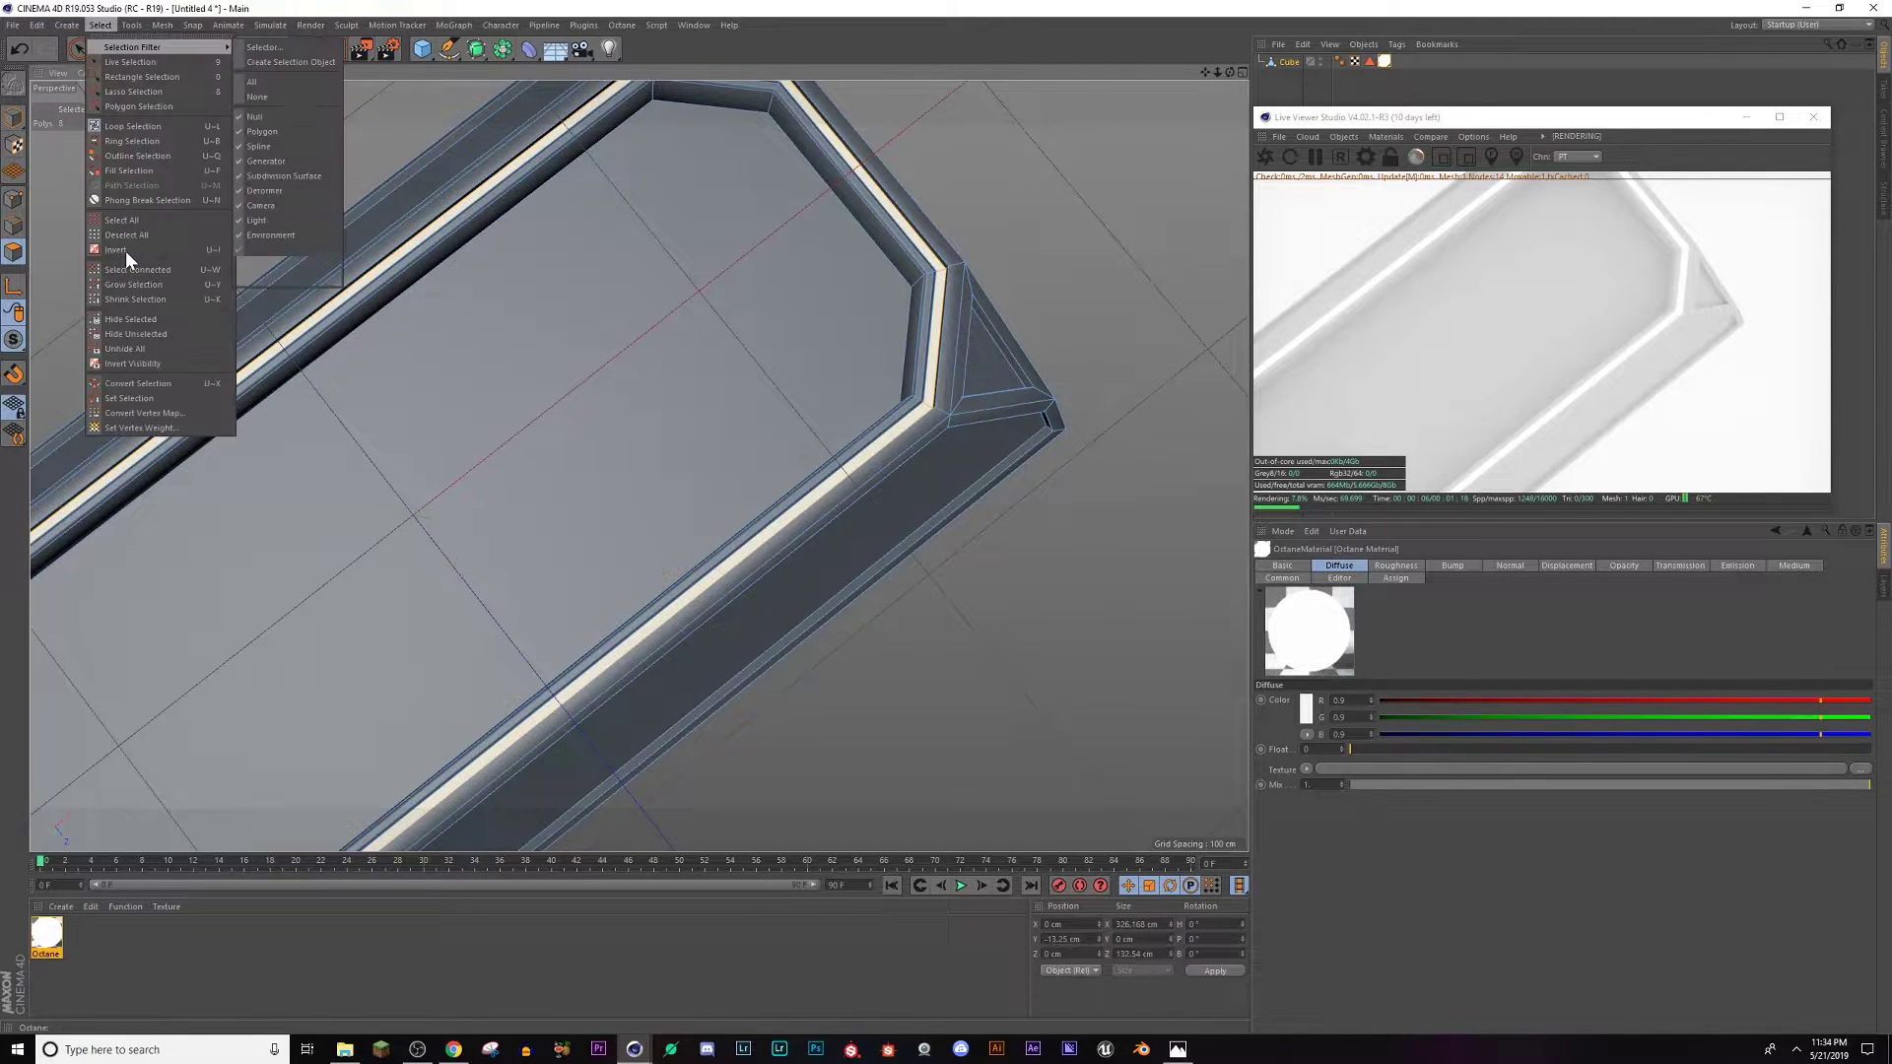
pyautogui.click(126, 251)
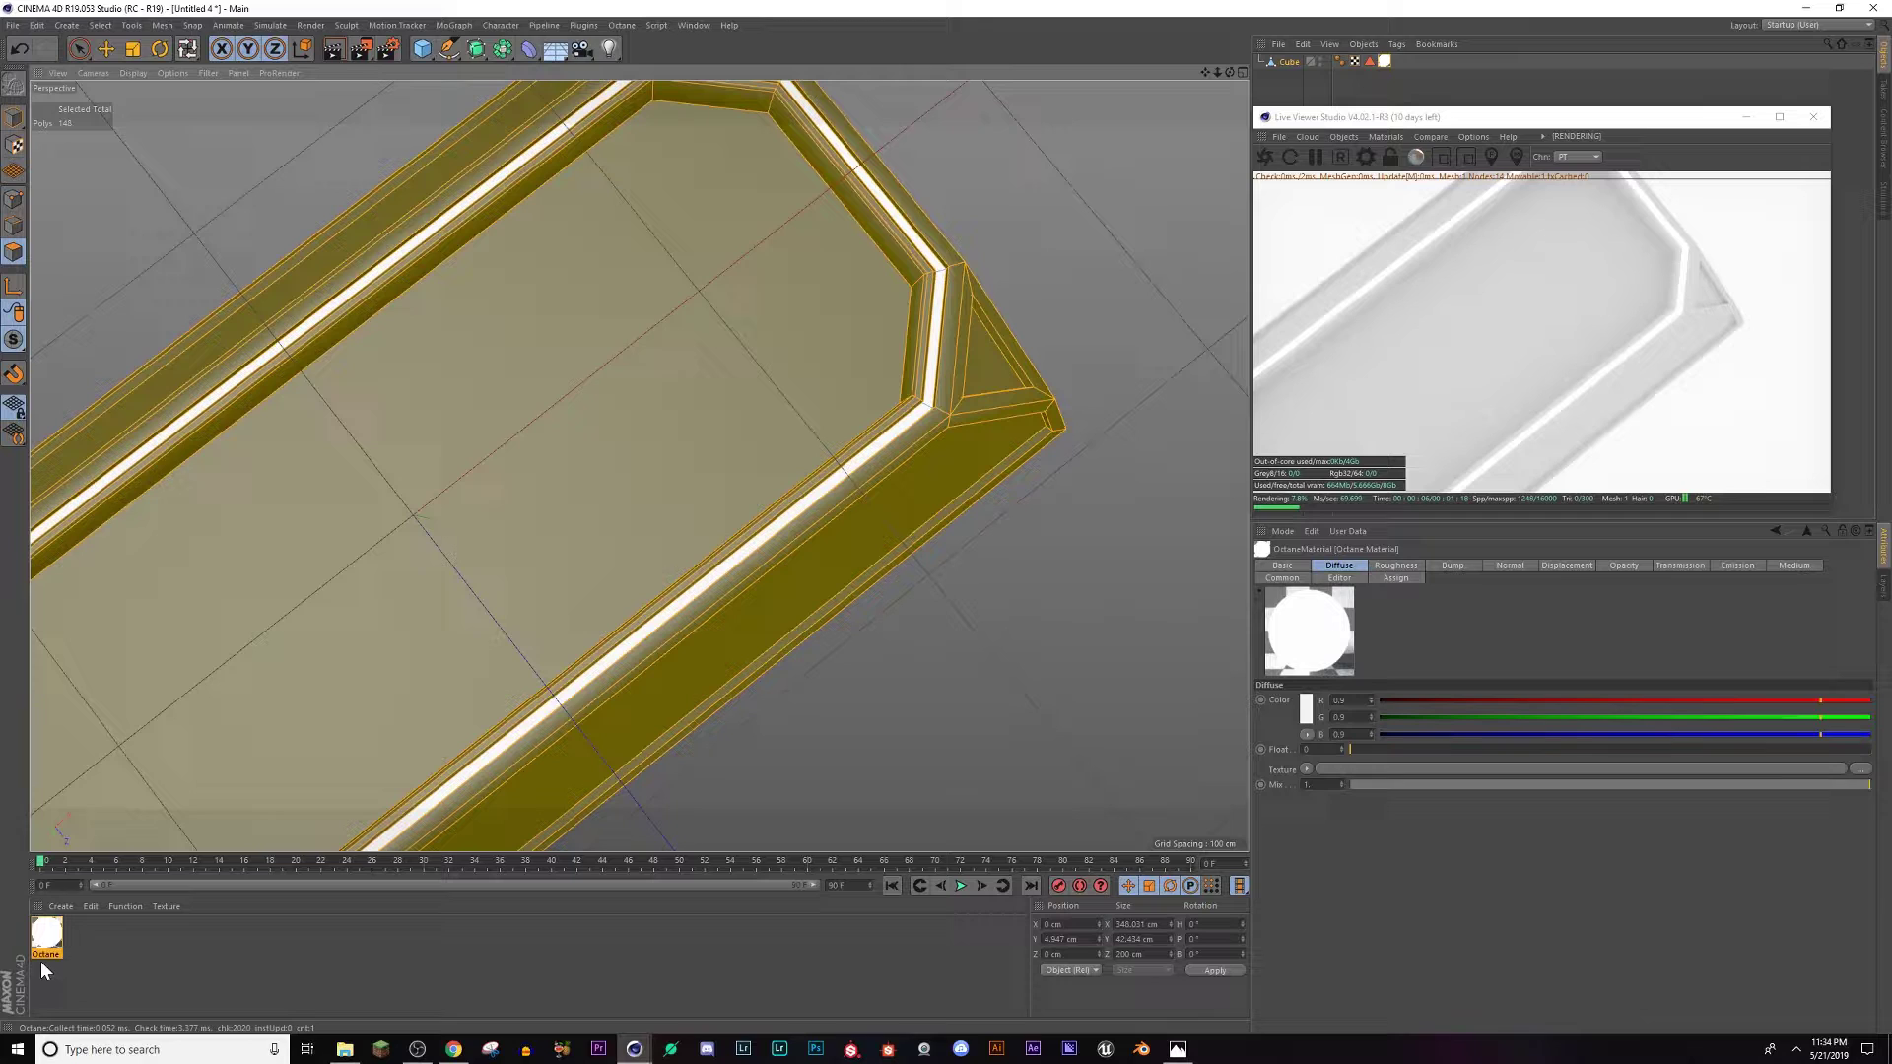
pyautogui.click(60, 906)
pyautogui.moveTo(153, 798)
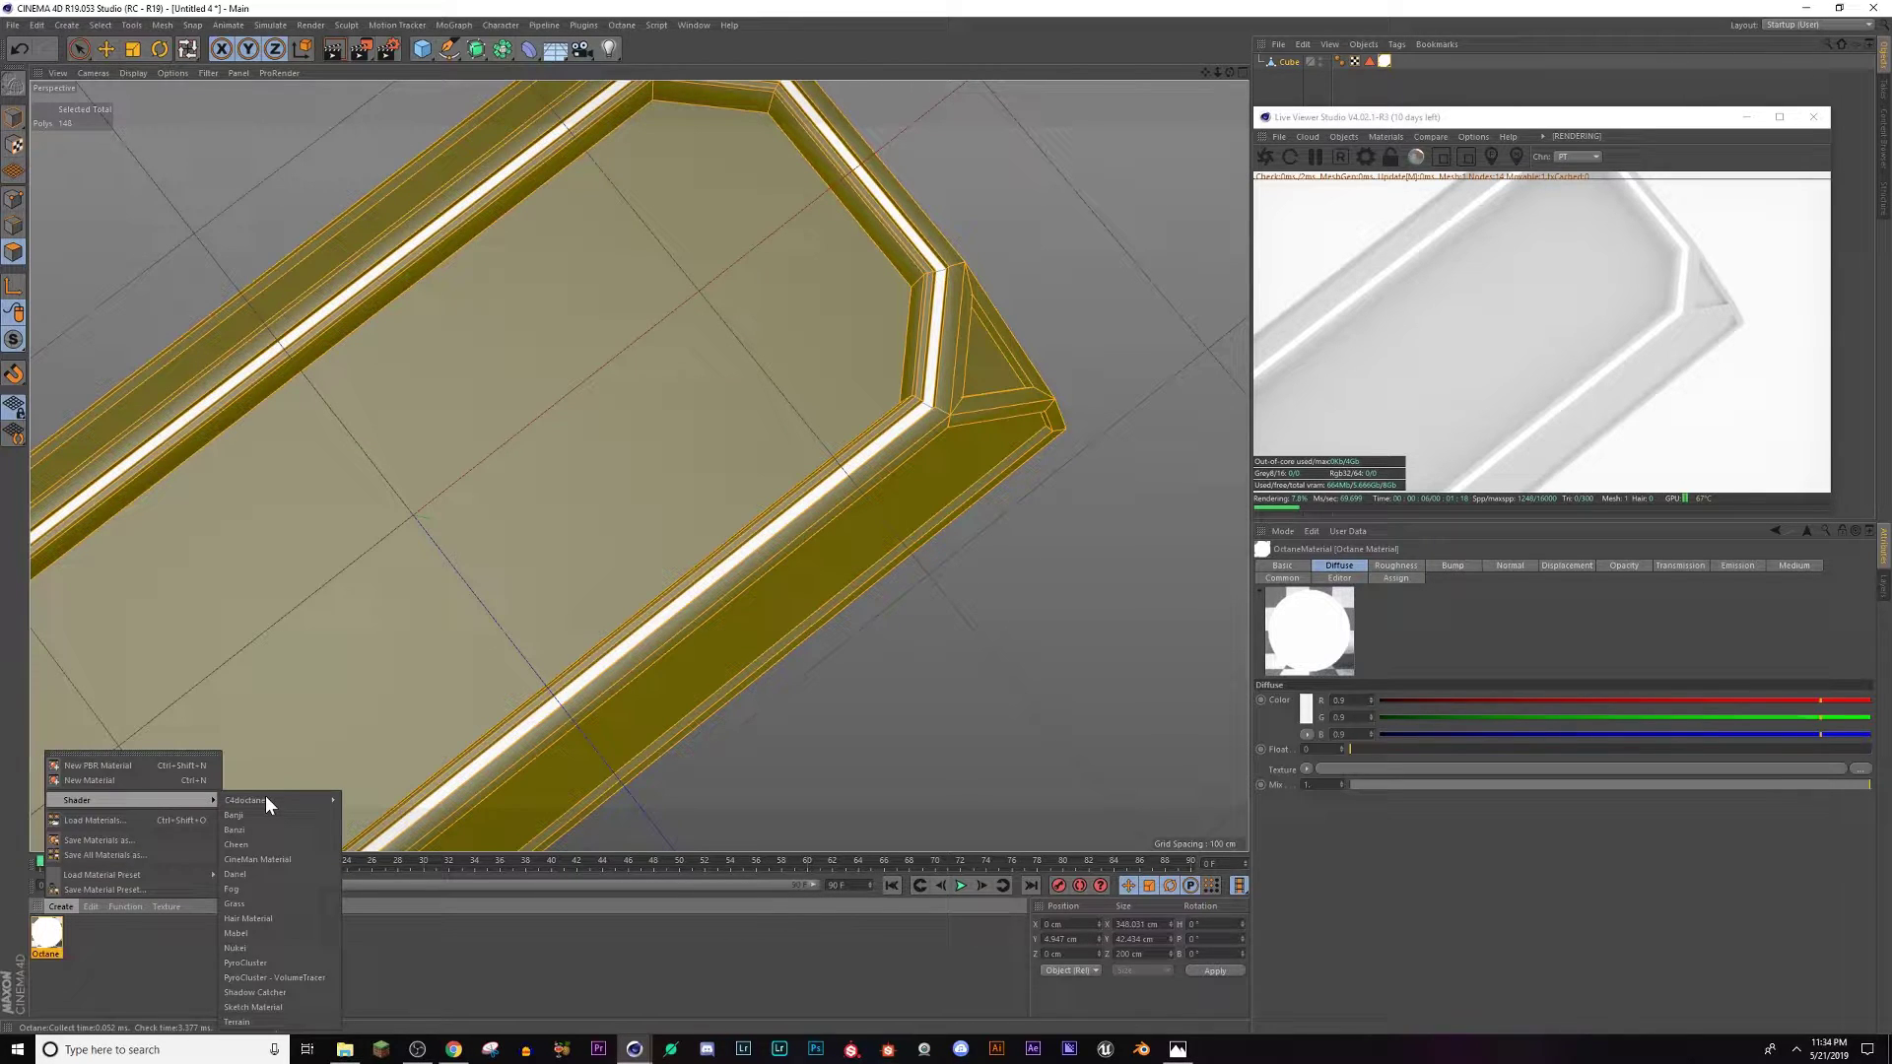
pyautogui.click(69, 907)
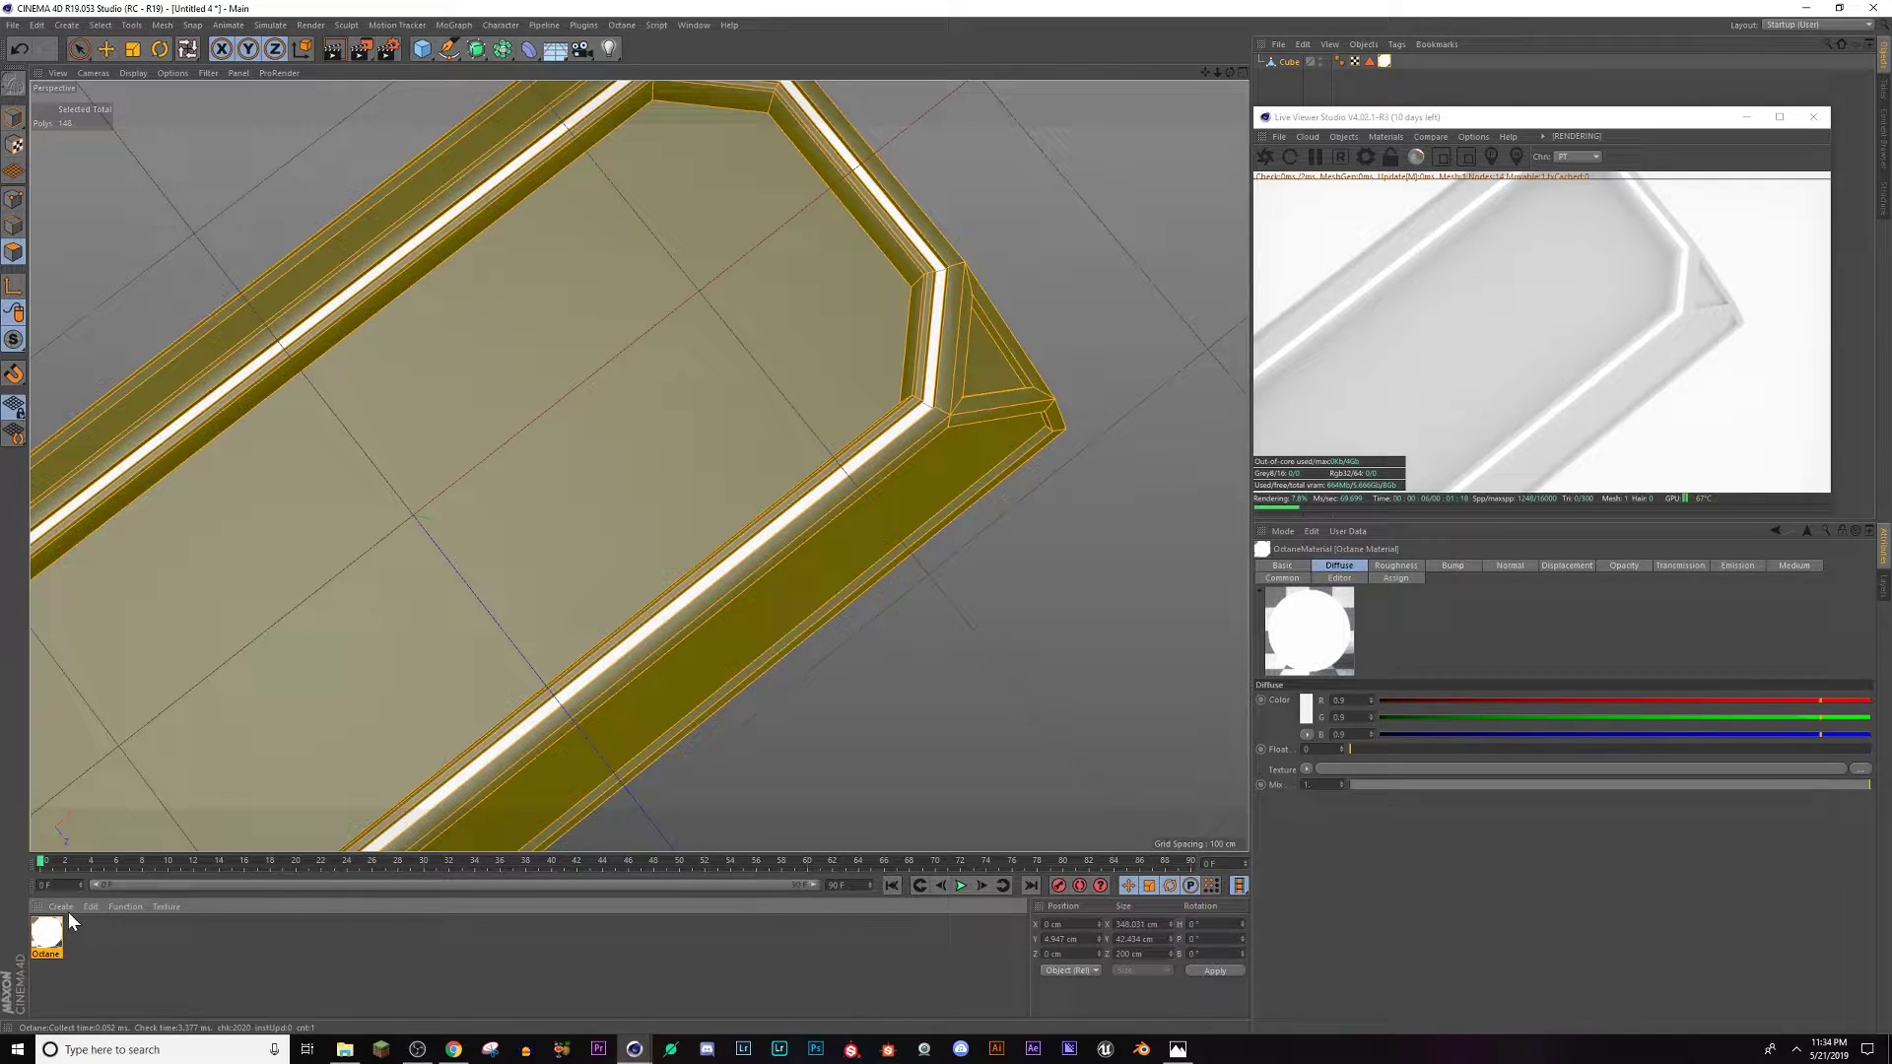
pyautogui.click(68, 909)
pyautogui.moveTo(187, 800)
pyautogui.moveTo(334, 796)
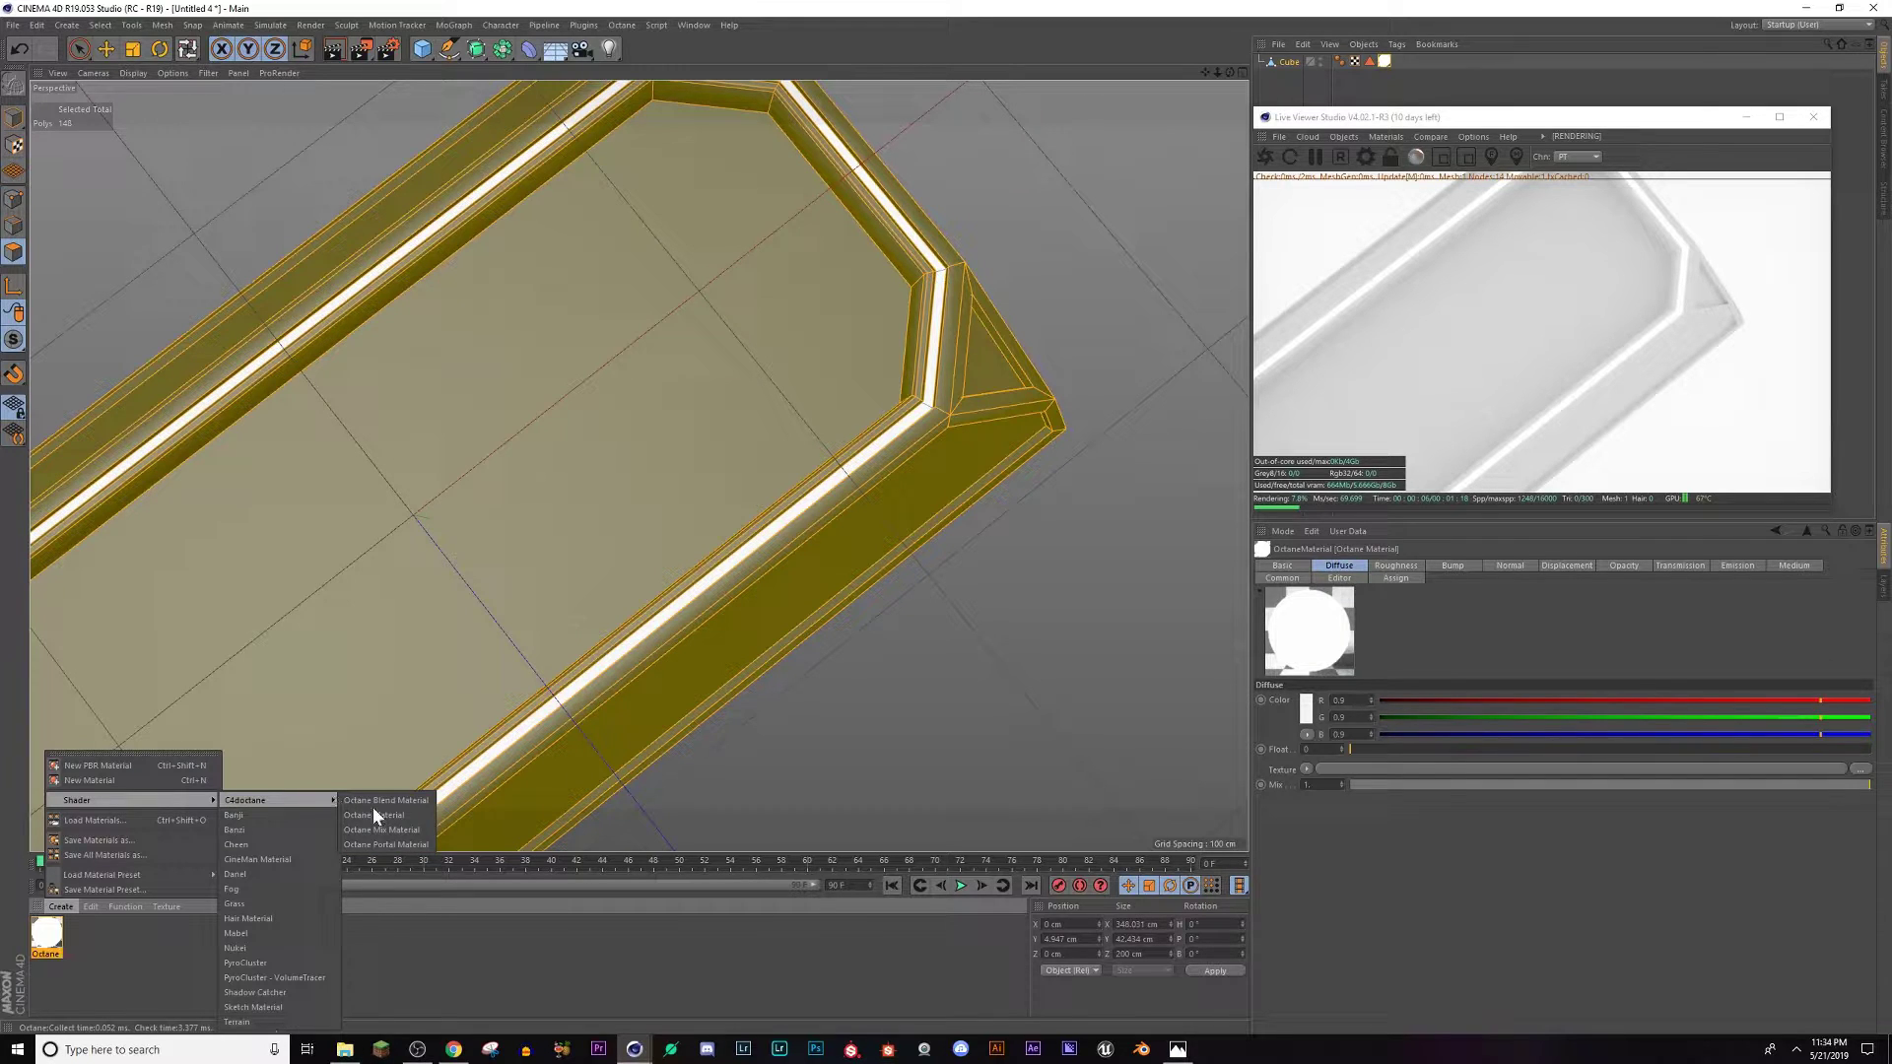
pyautogui.click(373, 814)
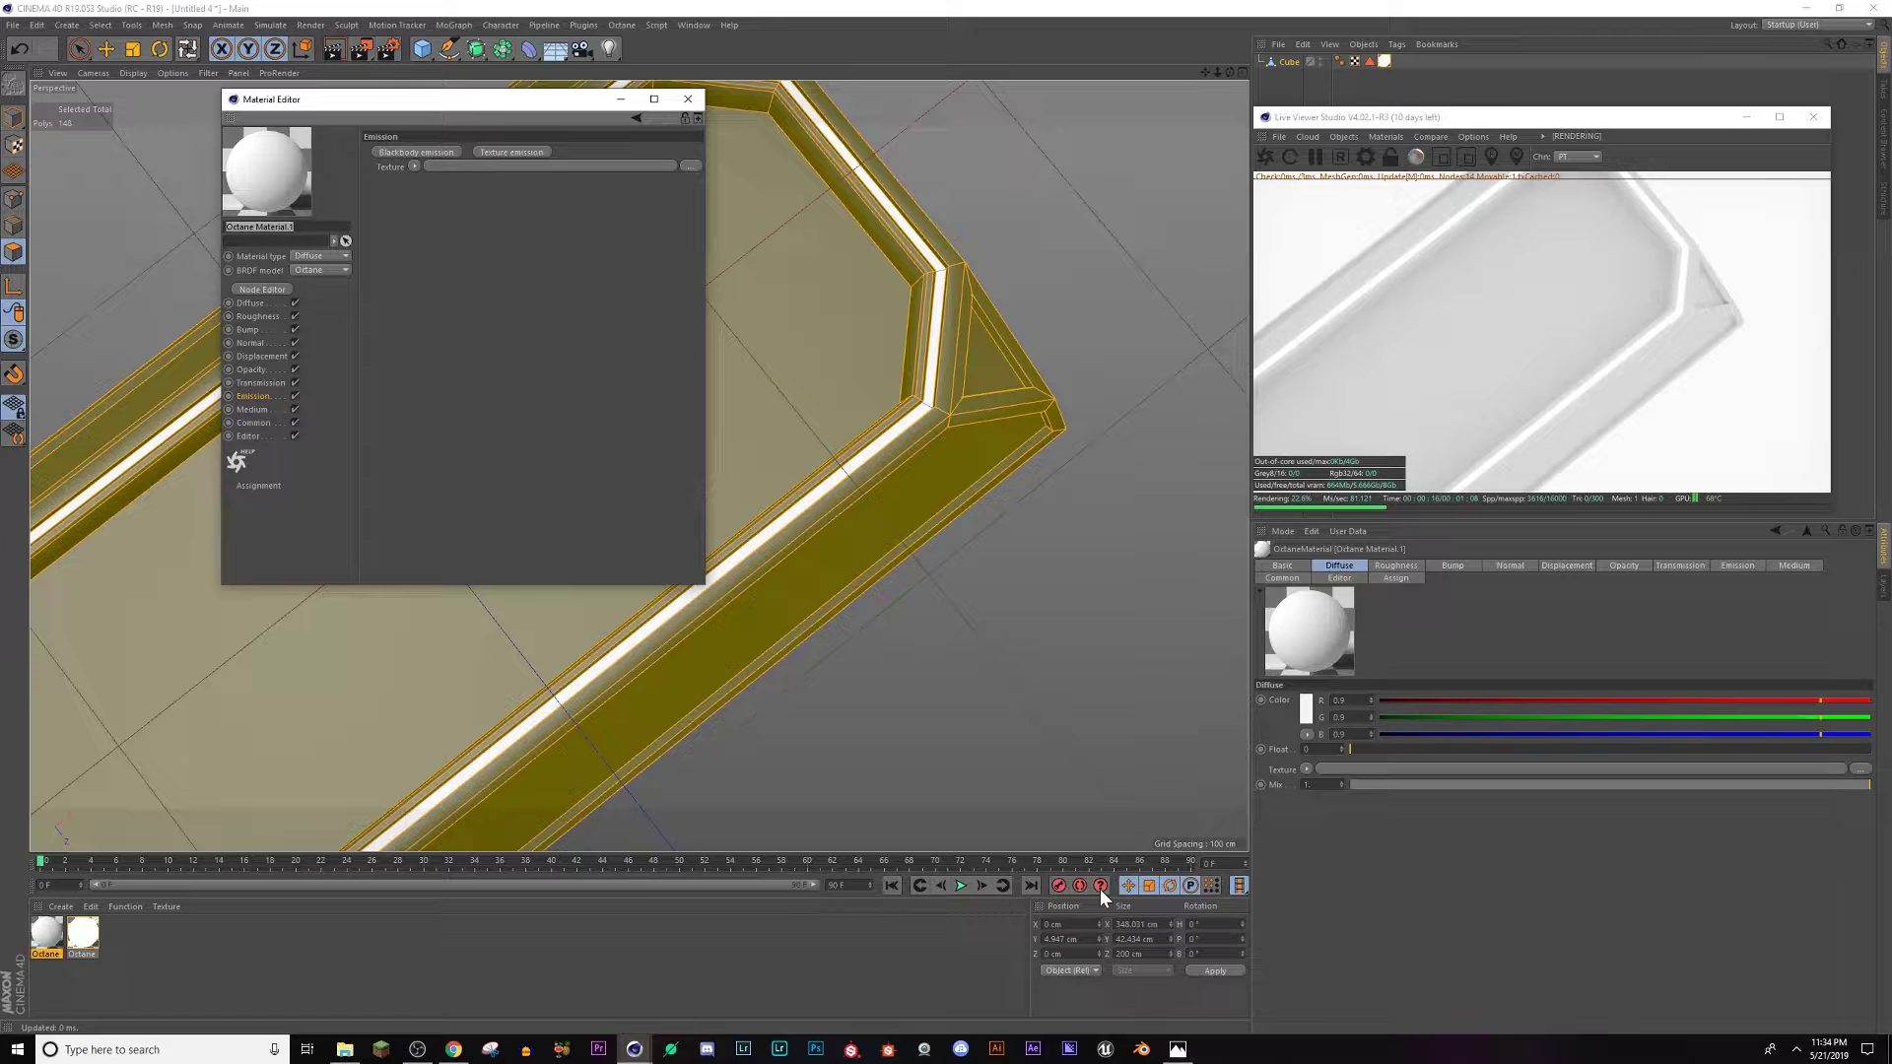
# Examine the neon light strips and hovering vehicles up close in the CyberSlums_8k.jpg reference render.
pyautogui.click(1178, 1050)
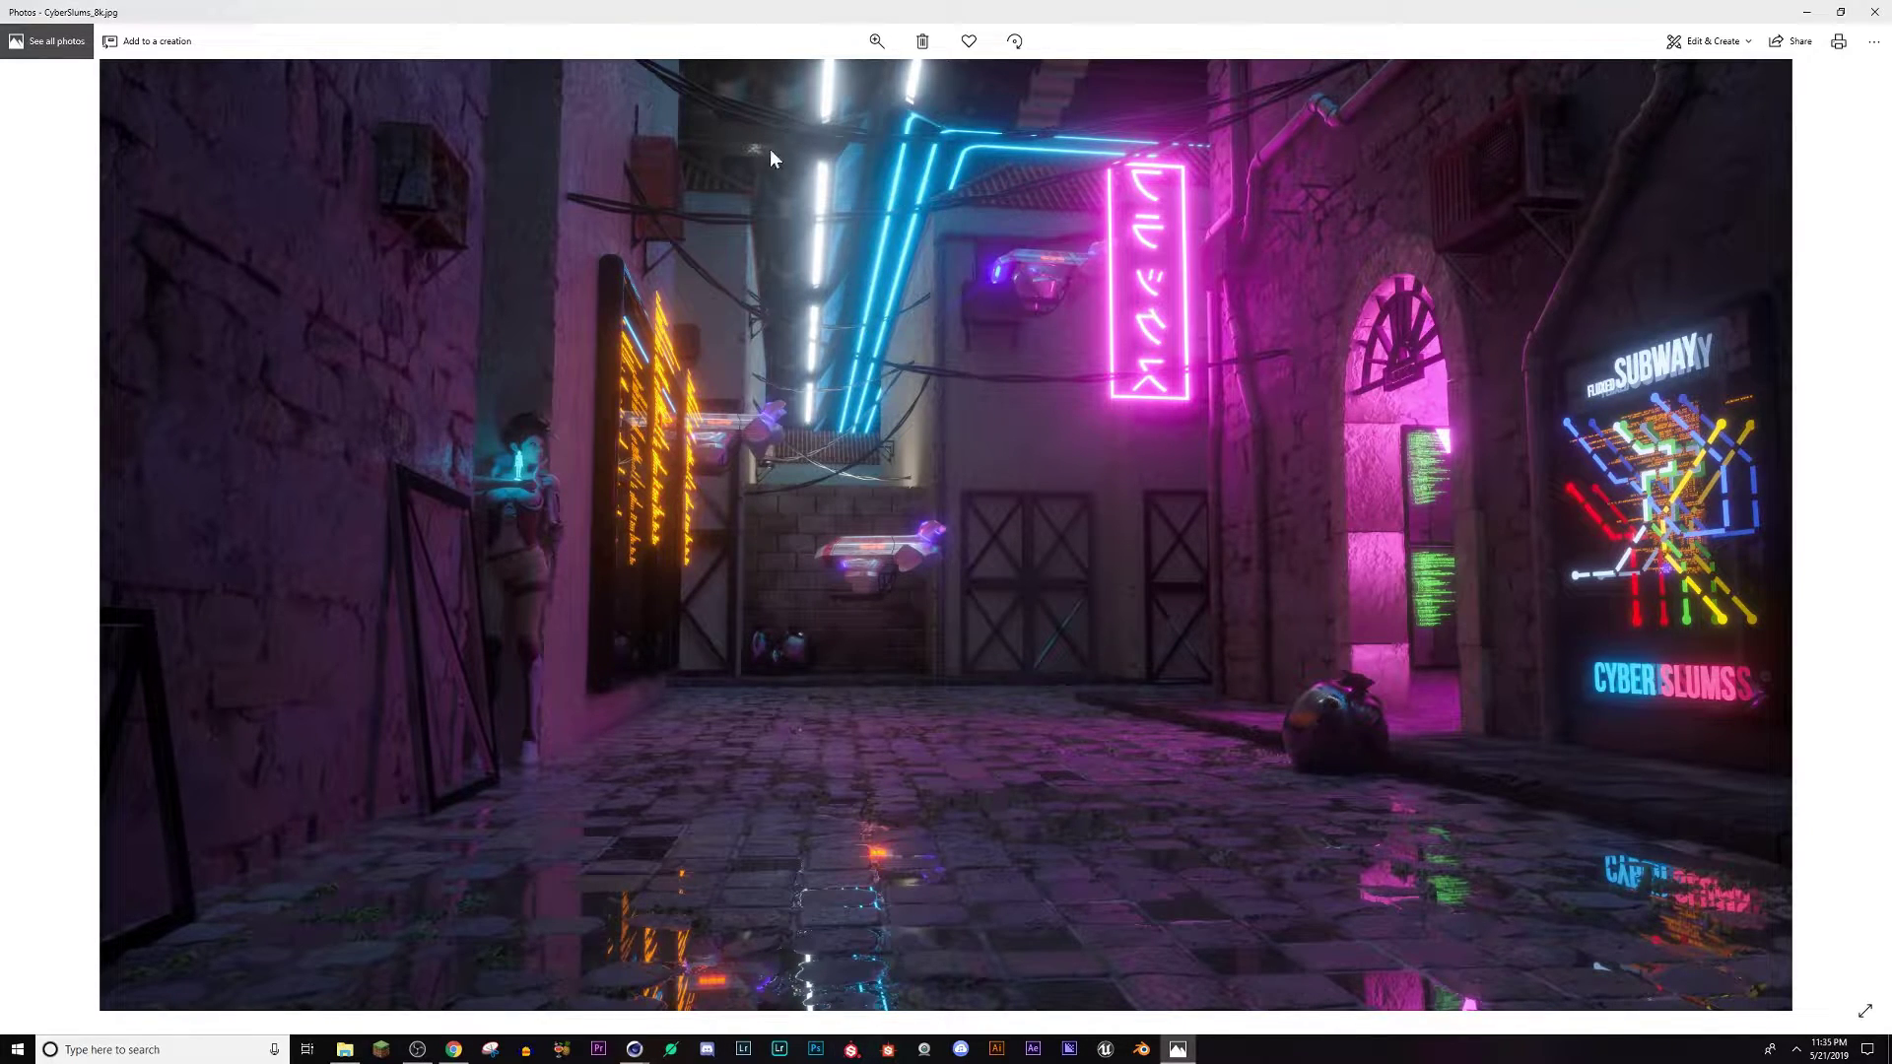
pyautogui.click(877, 43)
pyautogui.moveTo(883, 78); pyautogui.dragTo(864, 78)
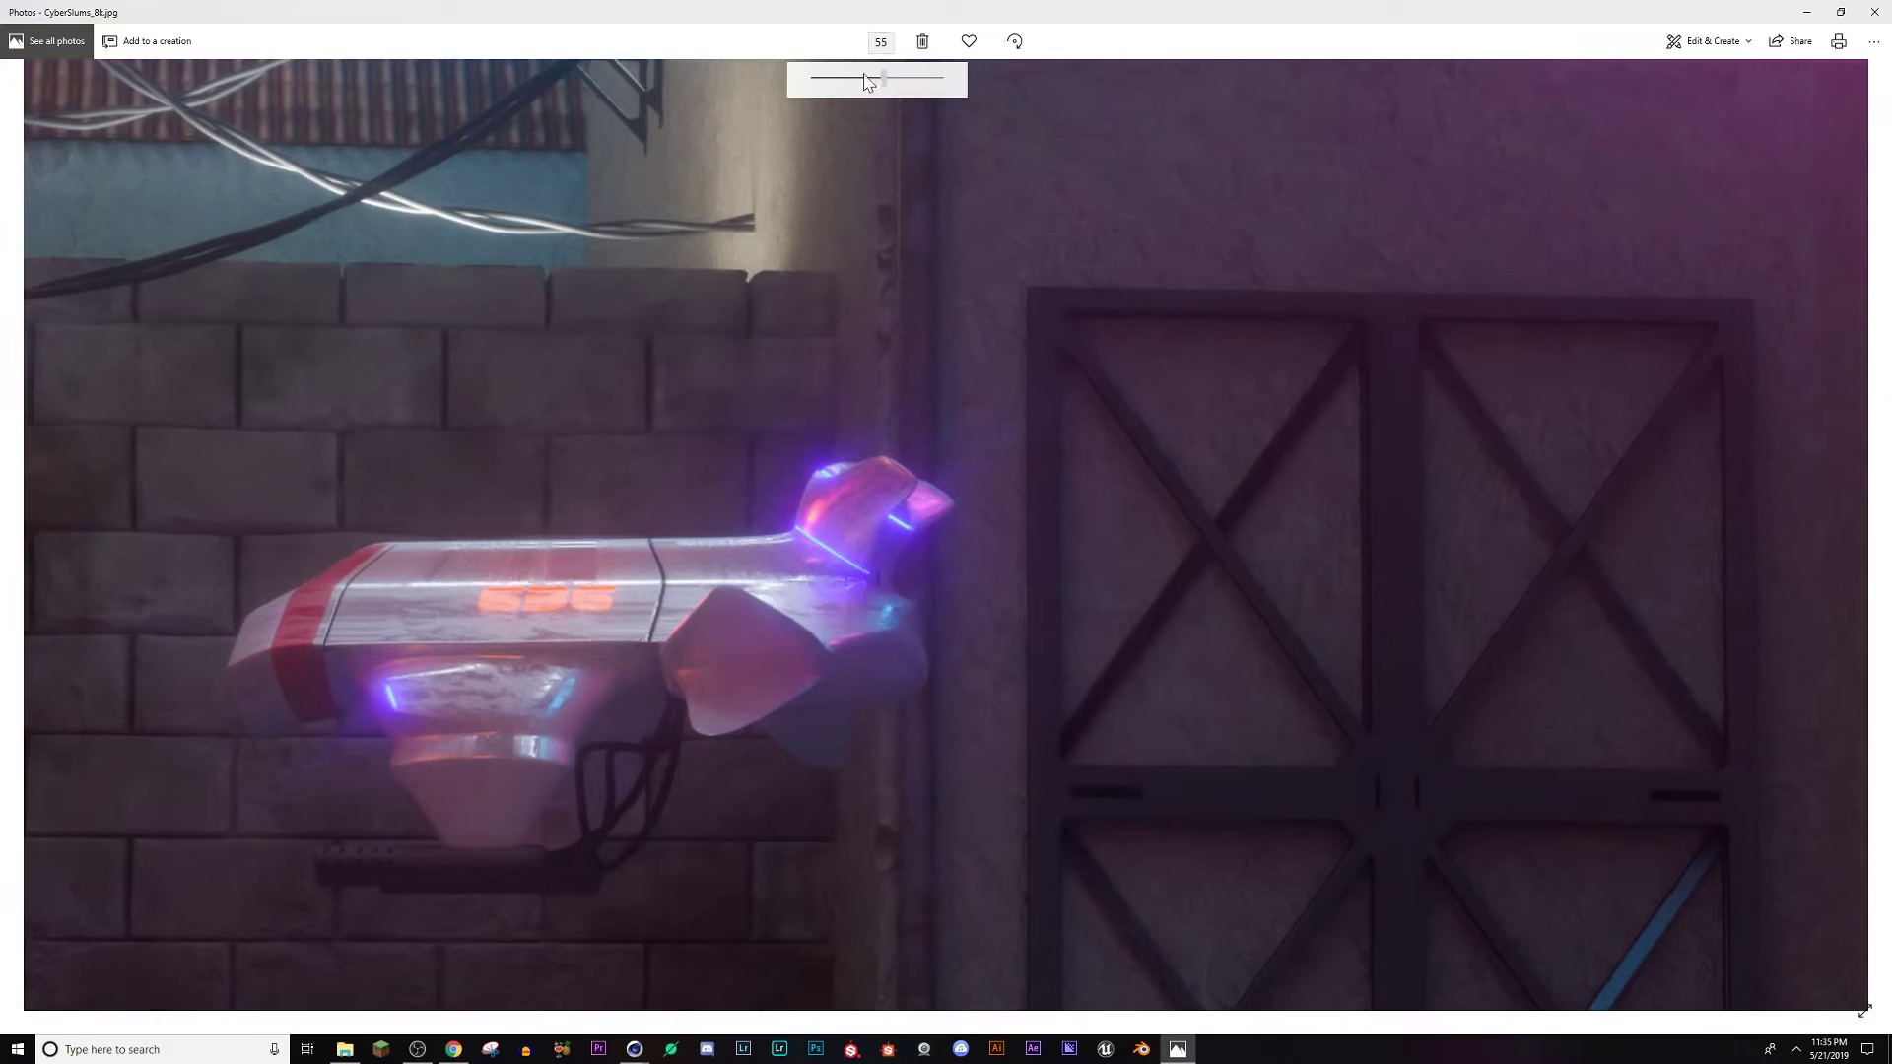
pyautogui.moveTo(991, 654); pyautogui.dragTo(1161, 946)
pyautogui.moveTo(782, 548); pyautogui.dragTo(1102, 901)
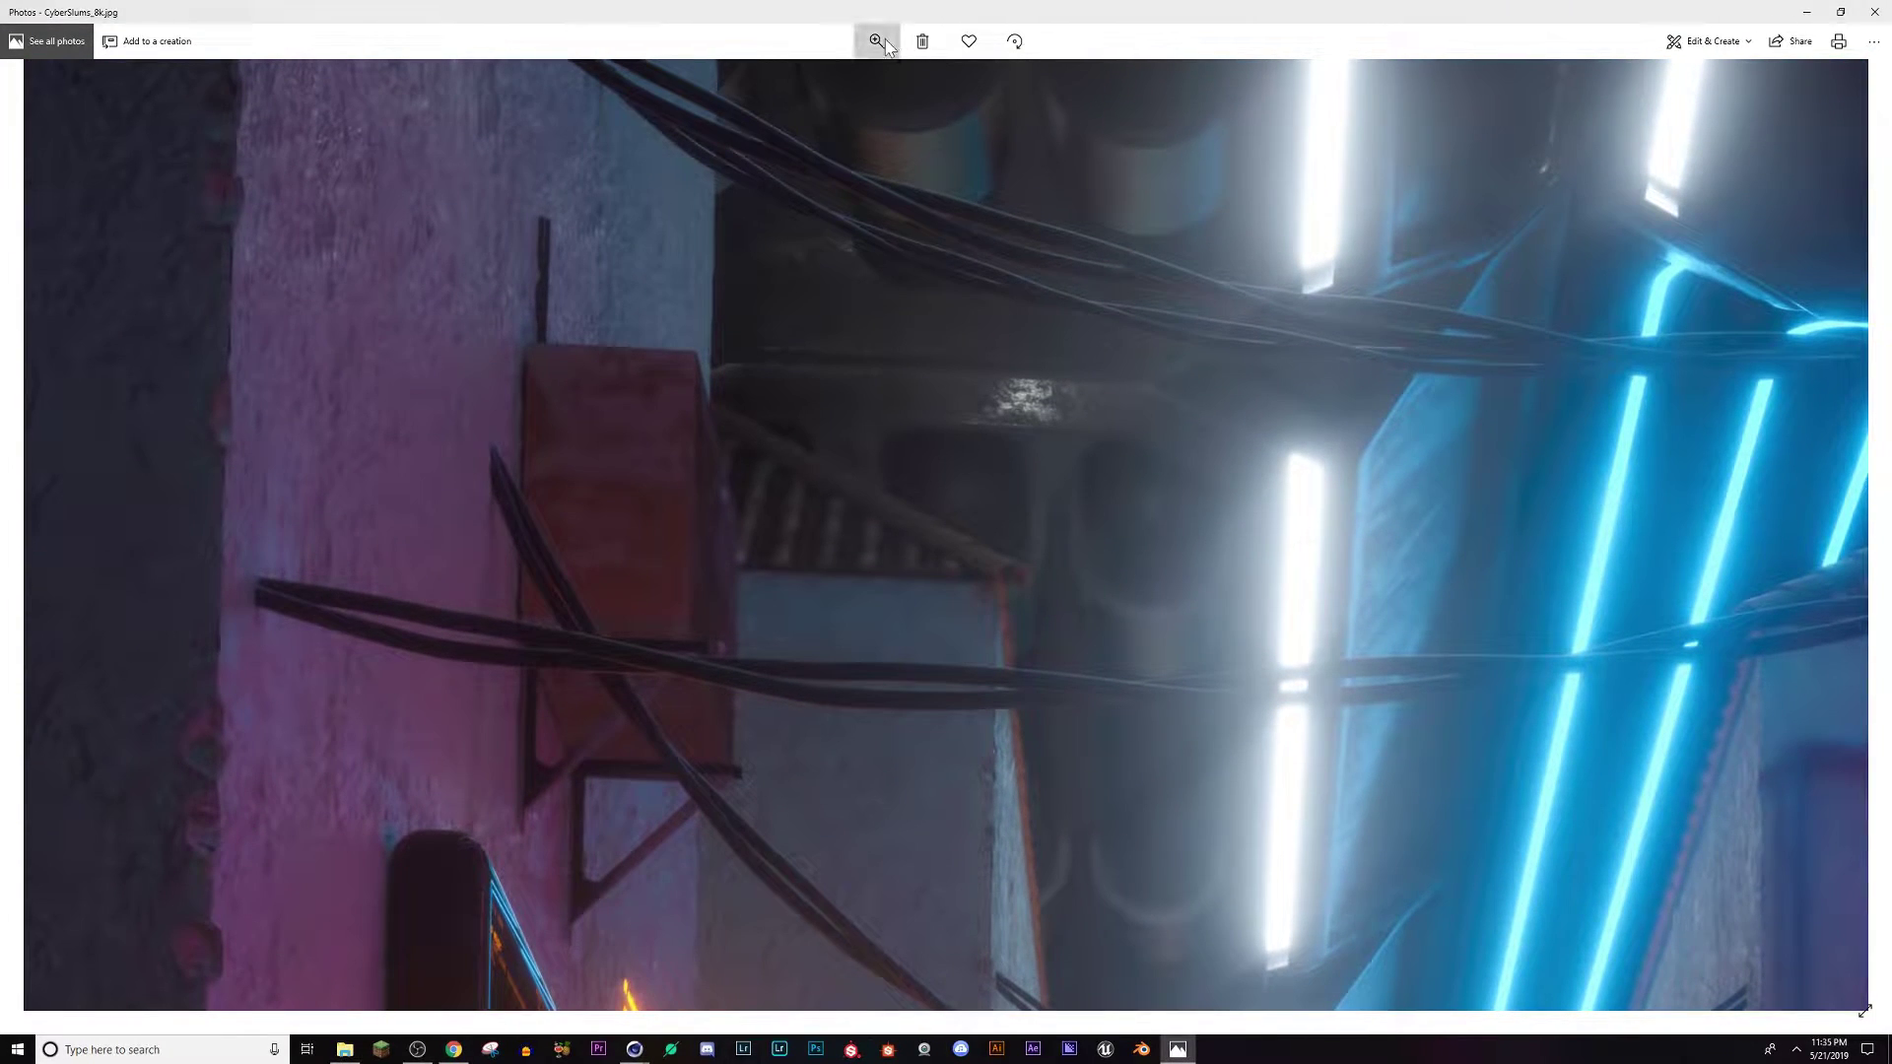
pyautogui.click(876, 40)
pyautogui.click(843, 86)
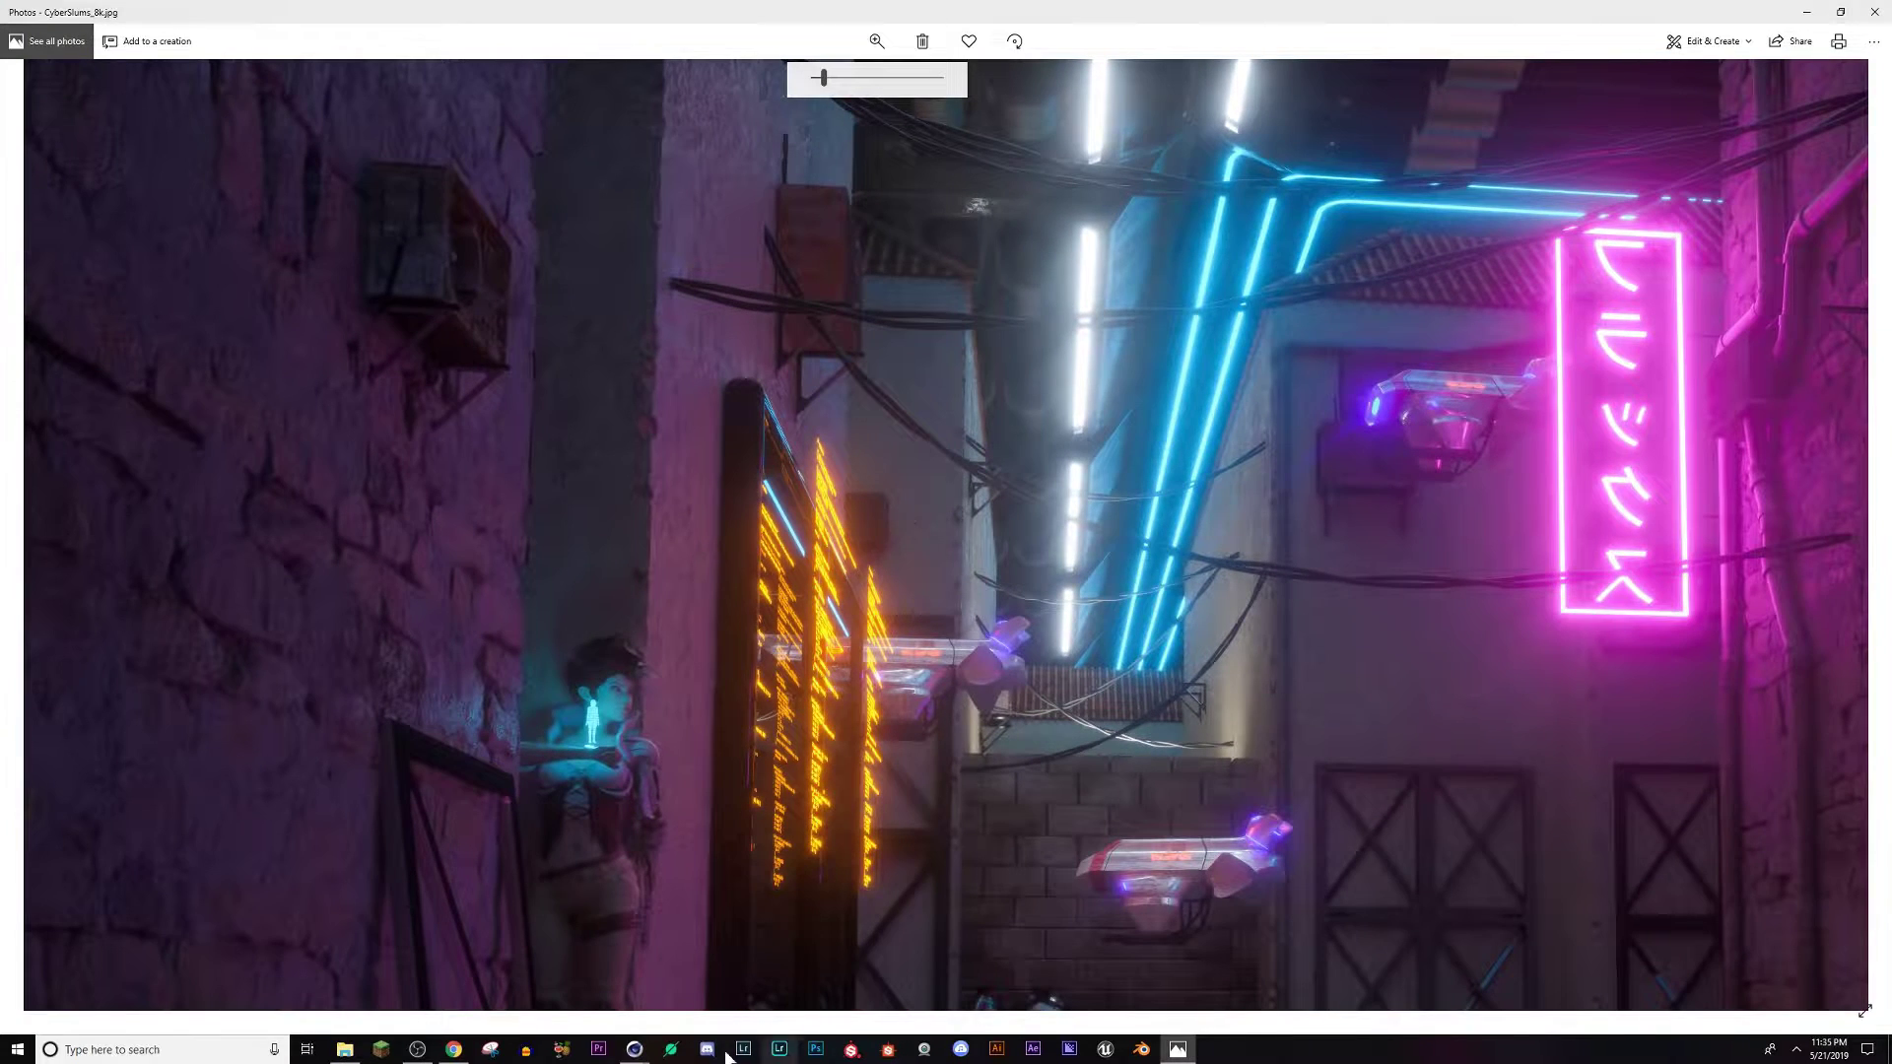
pyautogui.moveTo(634, 1046)
pyautogui.click(560, 1002)
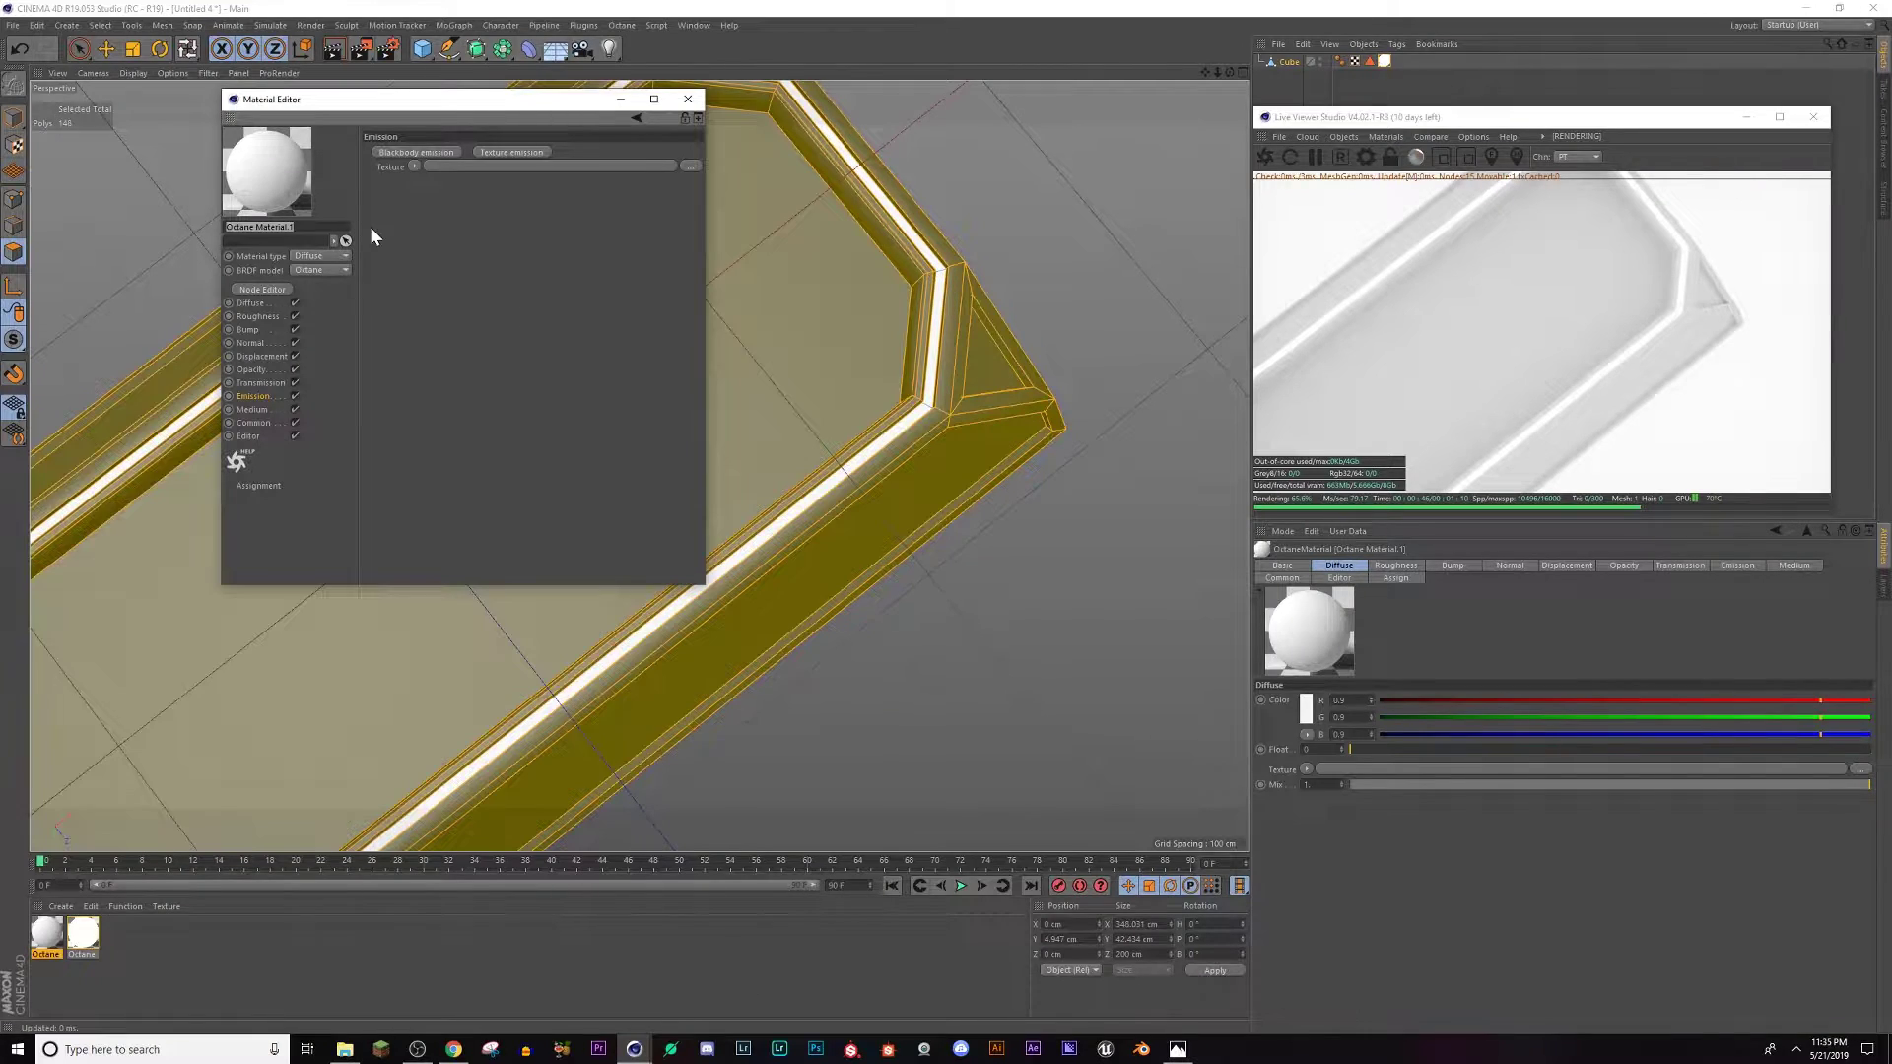
# Set the new material's type to Glossy and darken its diffuse color to near-black, about 0.007 per channel.
pyautogui.click(252, 303)
pyautogui.click(308, 285)
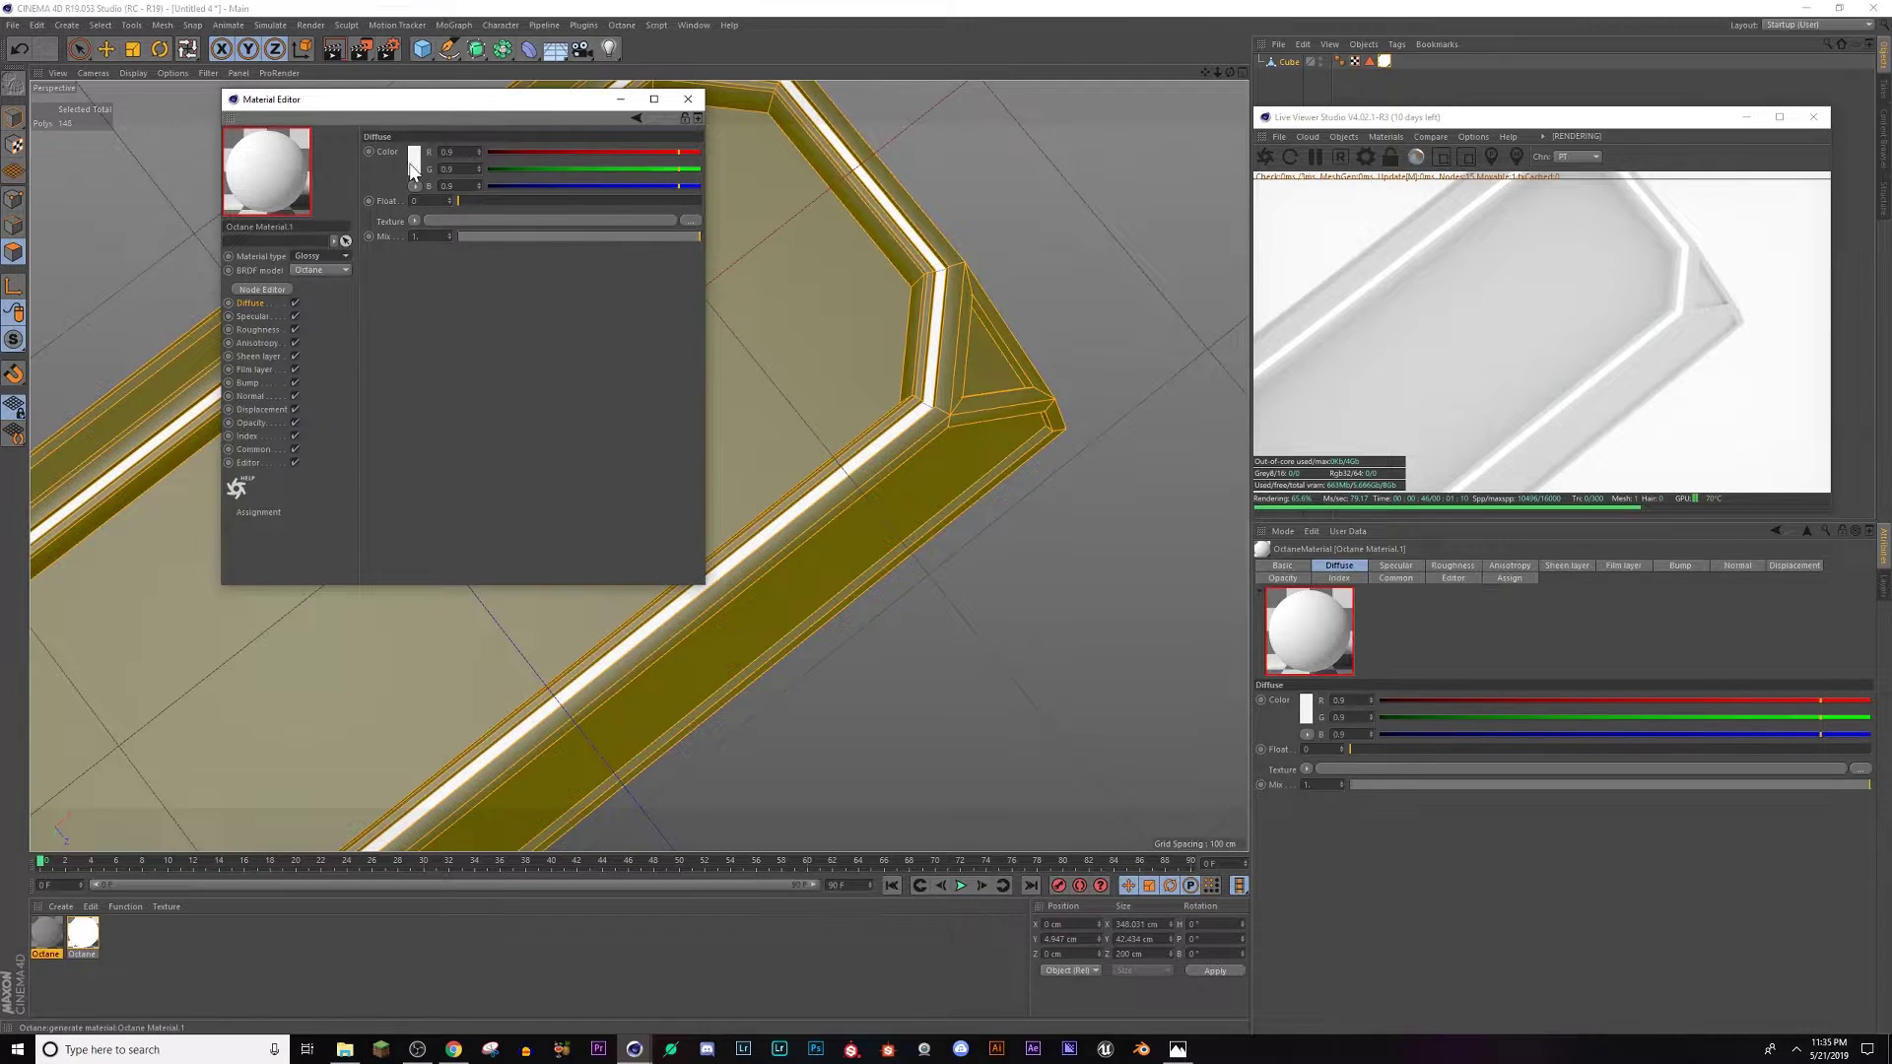
pyautogui.click(414, 160)
pyautogui.moveTo(358, 195); pyautogui.dragTo(390, 195)
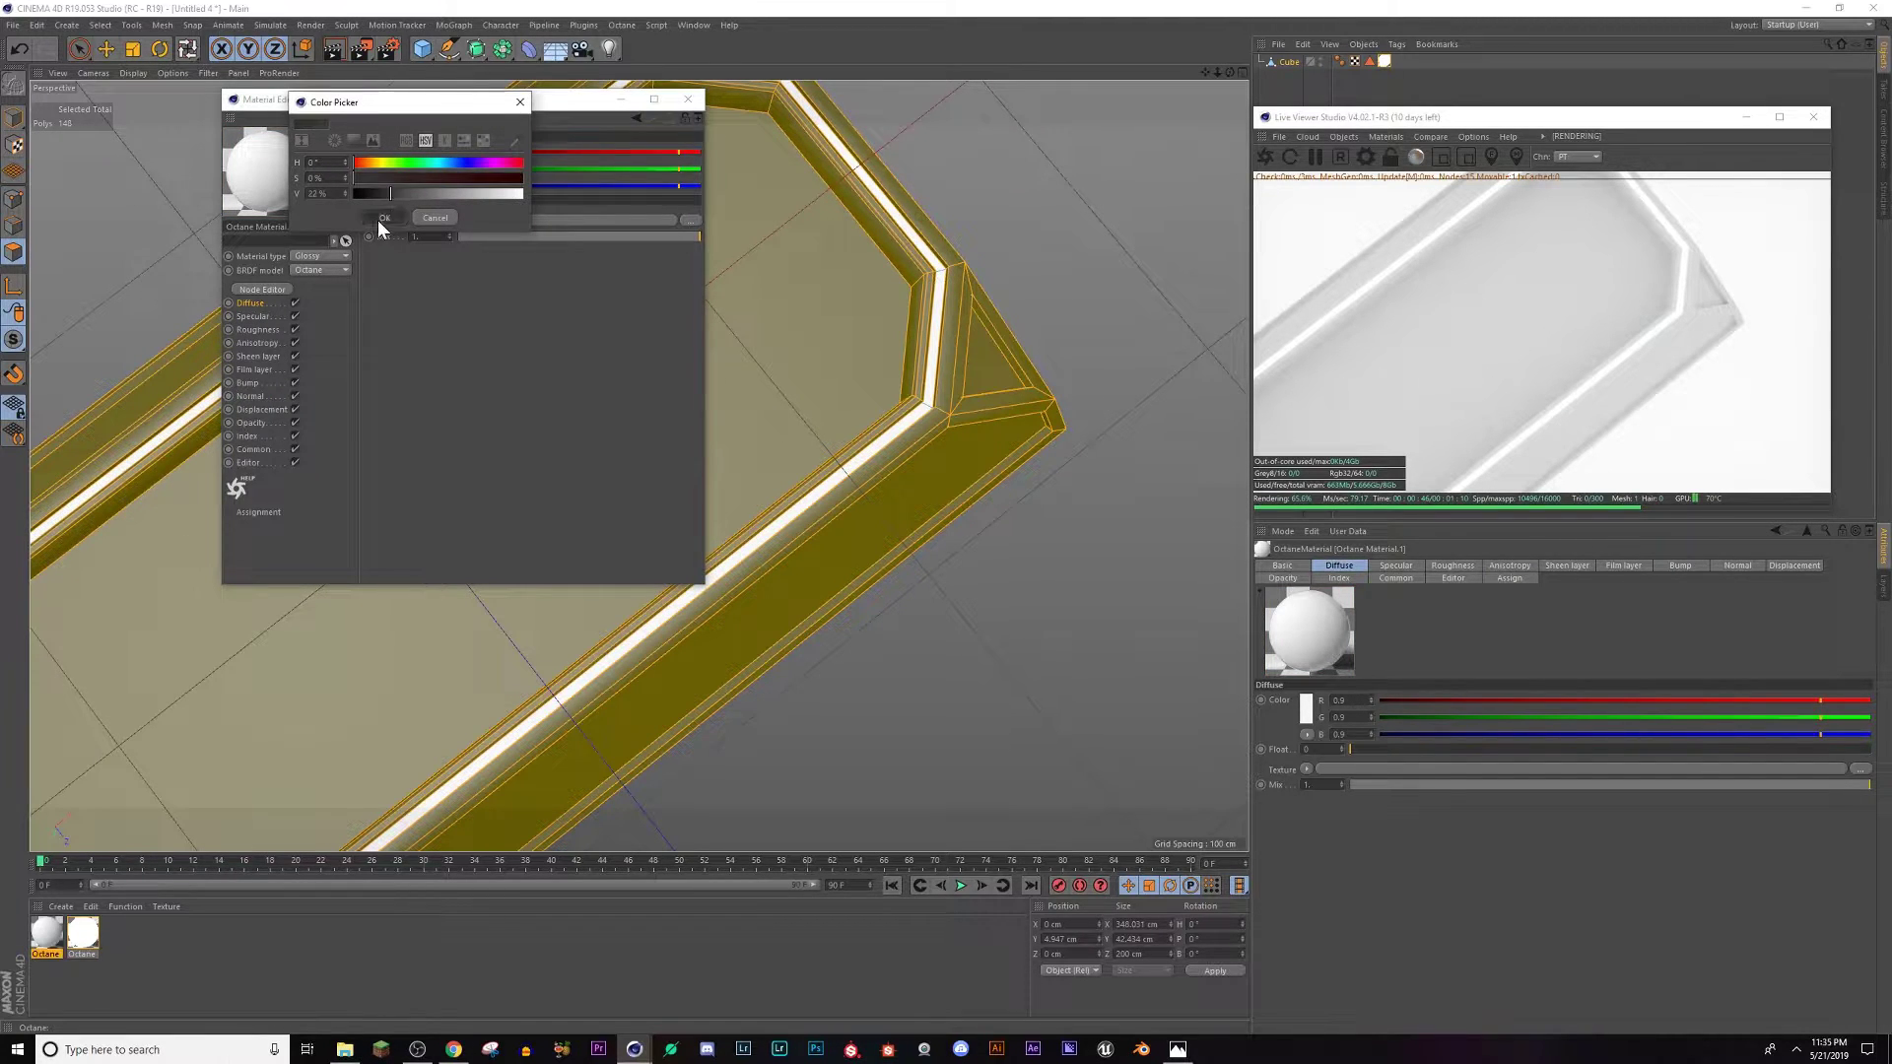
pyautogui.click(378, 219)
pyautogui.click(412, 160)
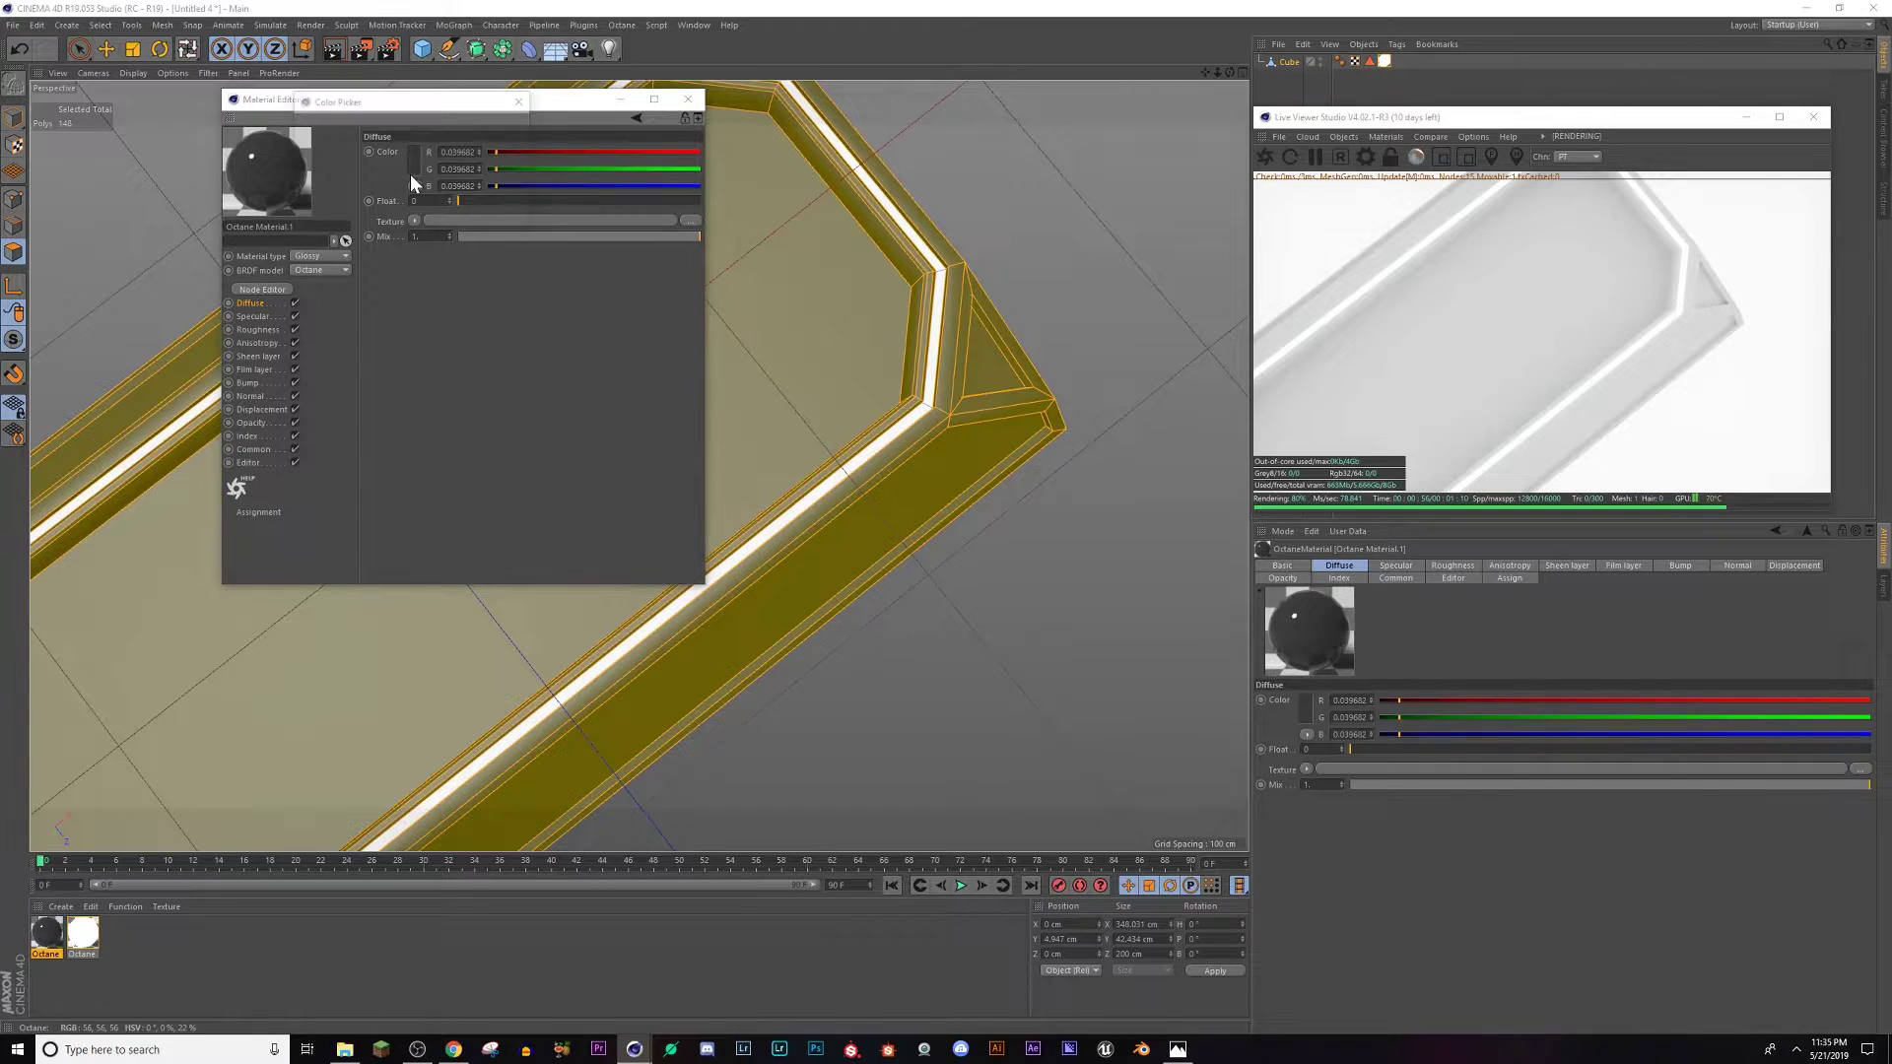
pyautogui.moveTo(384, 194); pyautogui.dragTo(373, 193)
pyautogui.click(386, 216)
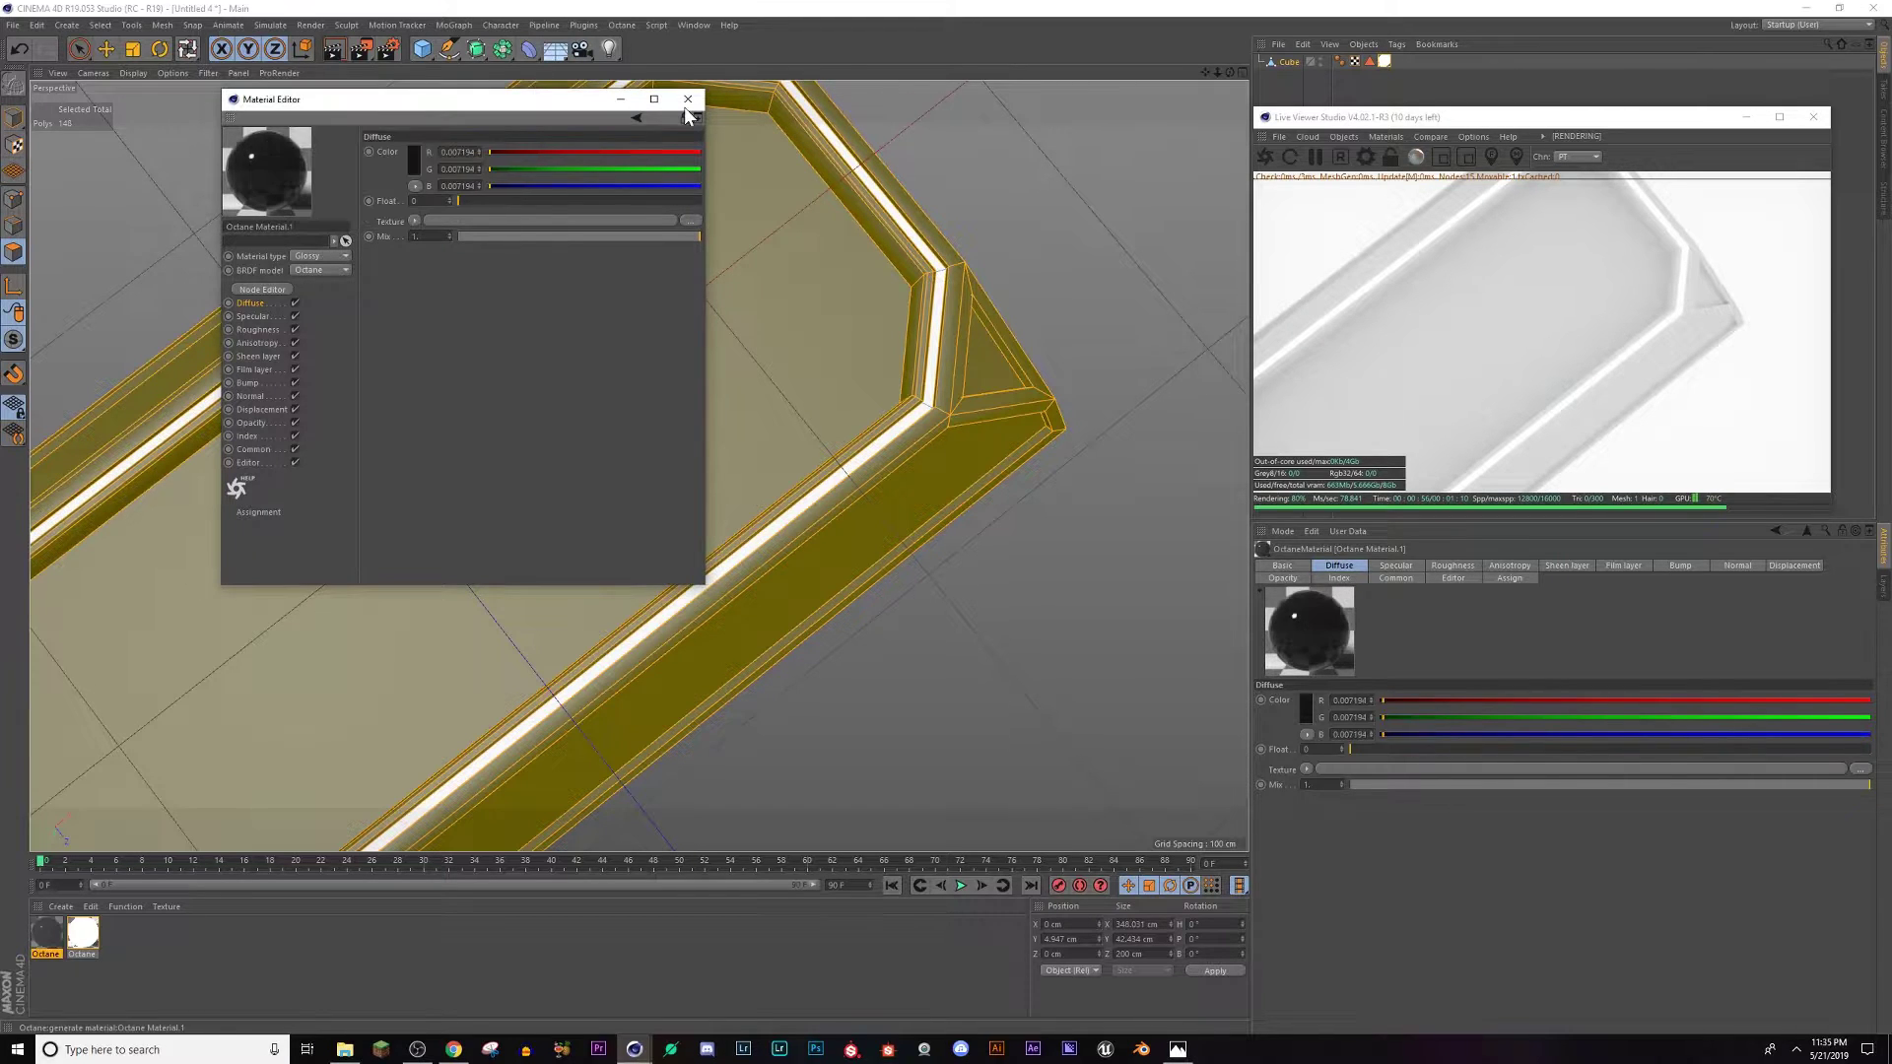
pyautogui.click(687, 99)
# Delete the dark material's tag from the cube and reapply the material to the platform polygon selection.
pyautogui.moveTo(479, 630); pyautogui.dragTo(493, 733)
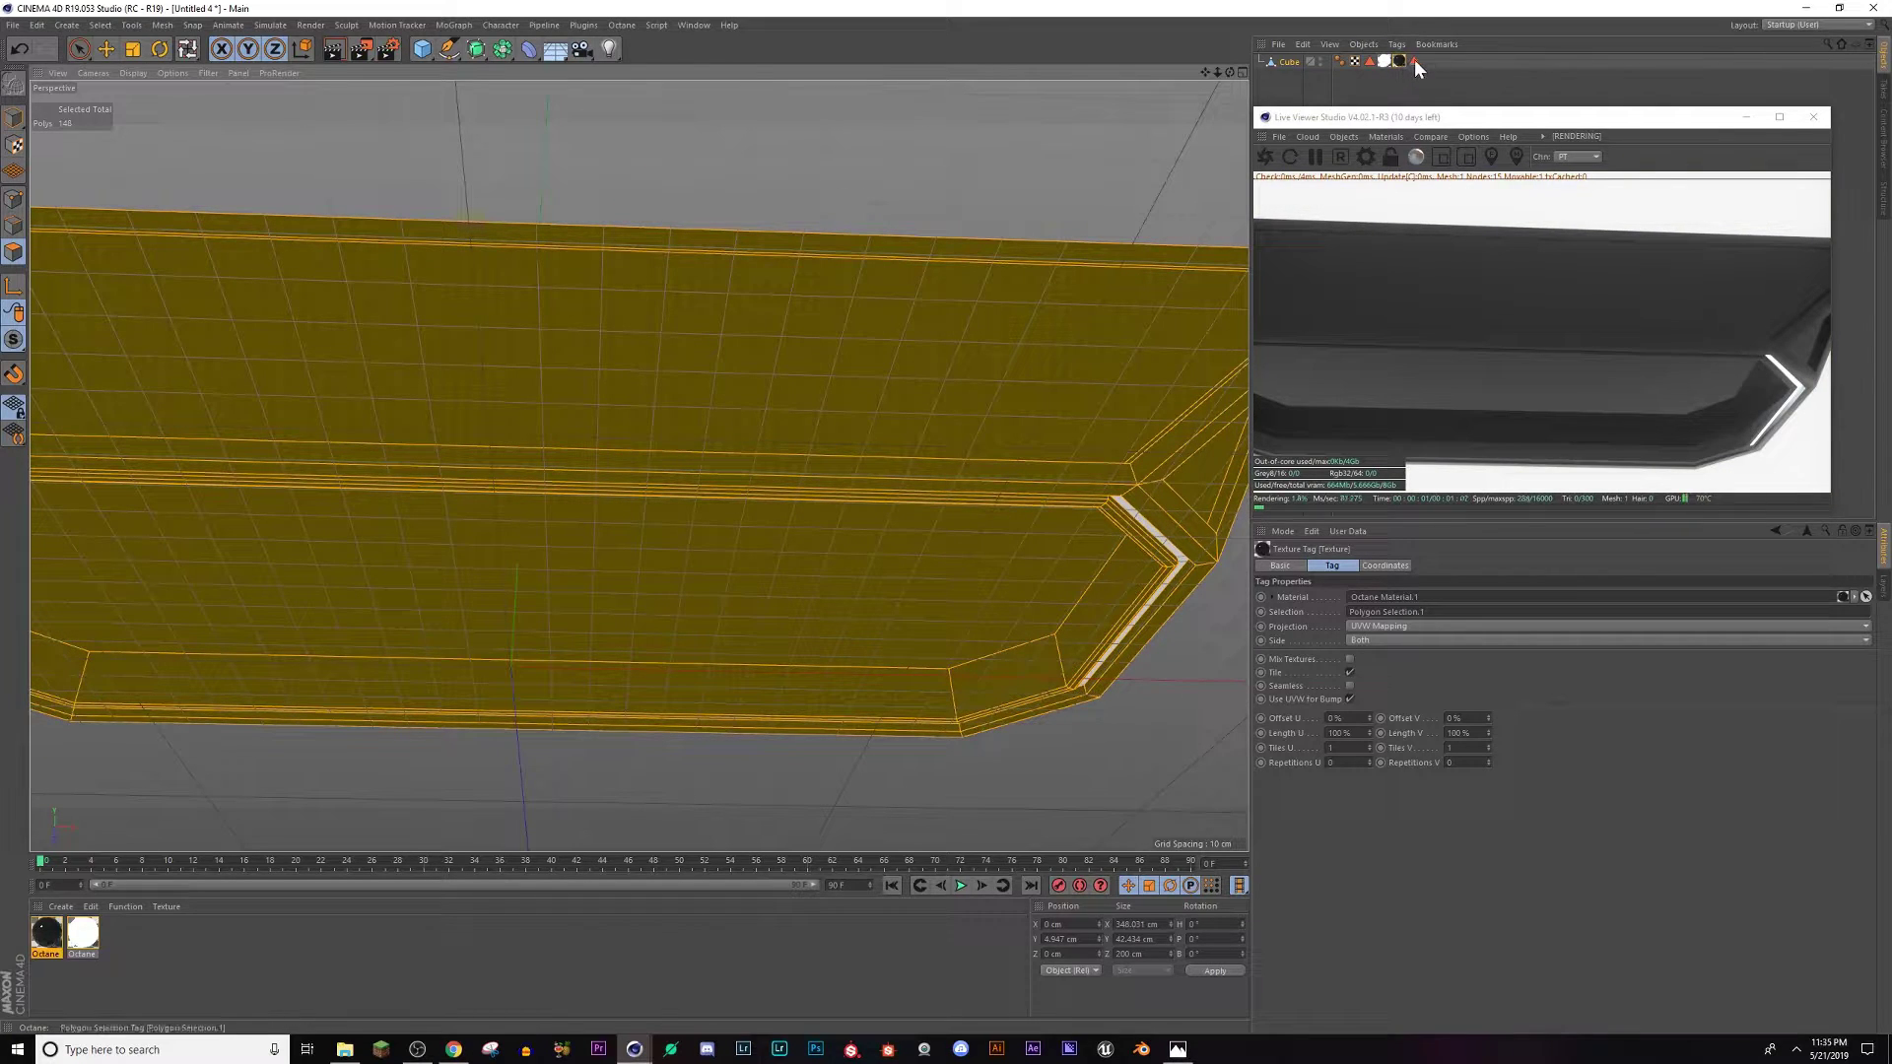
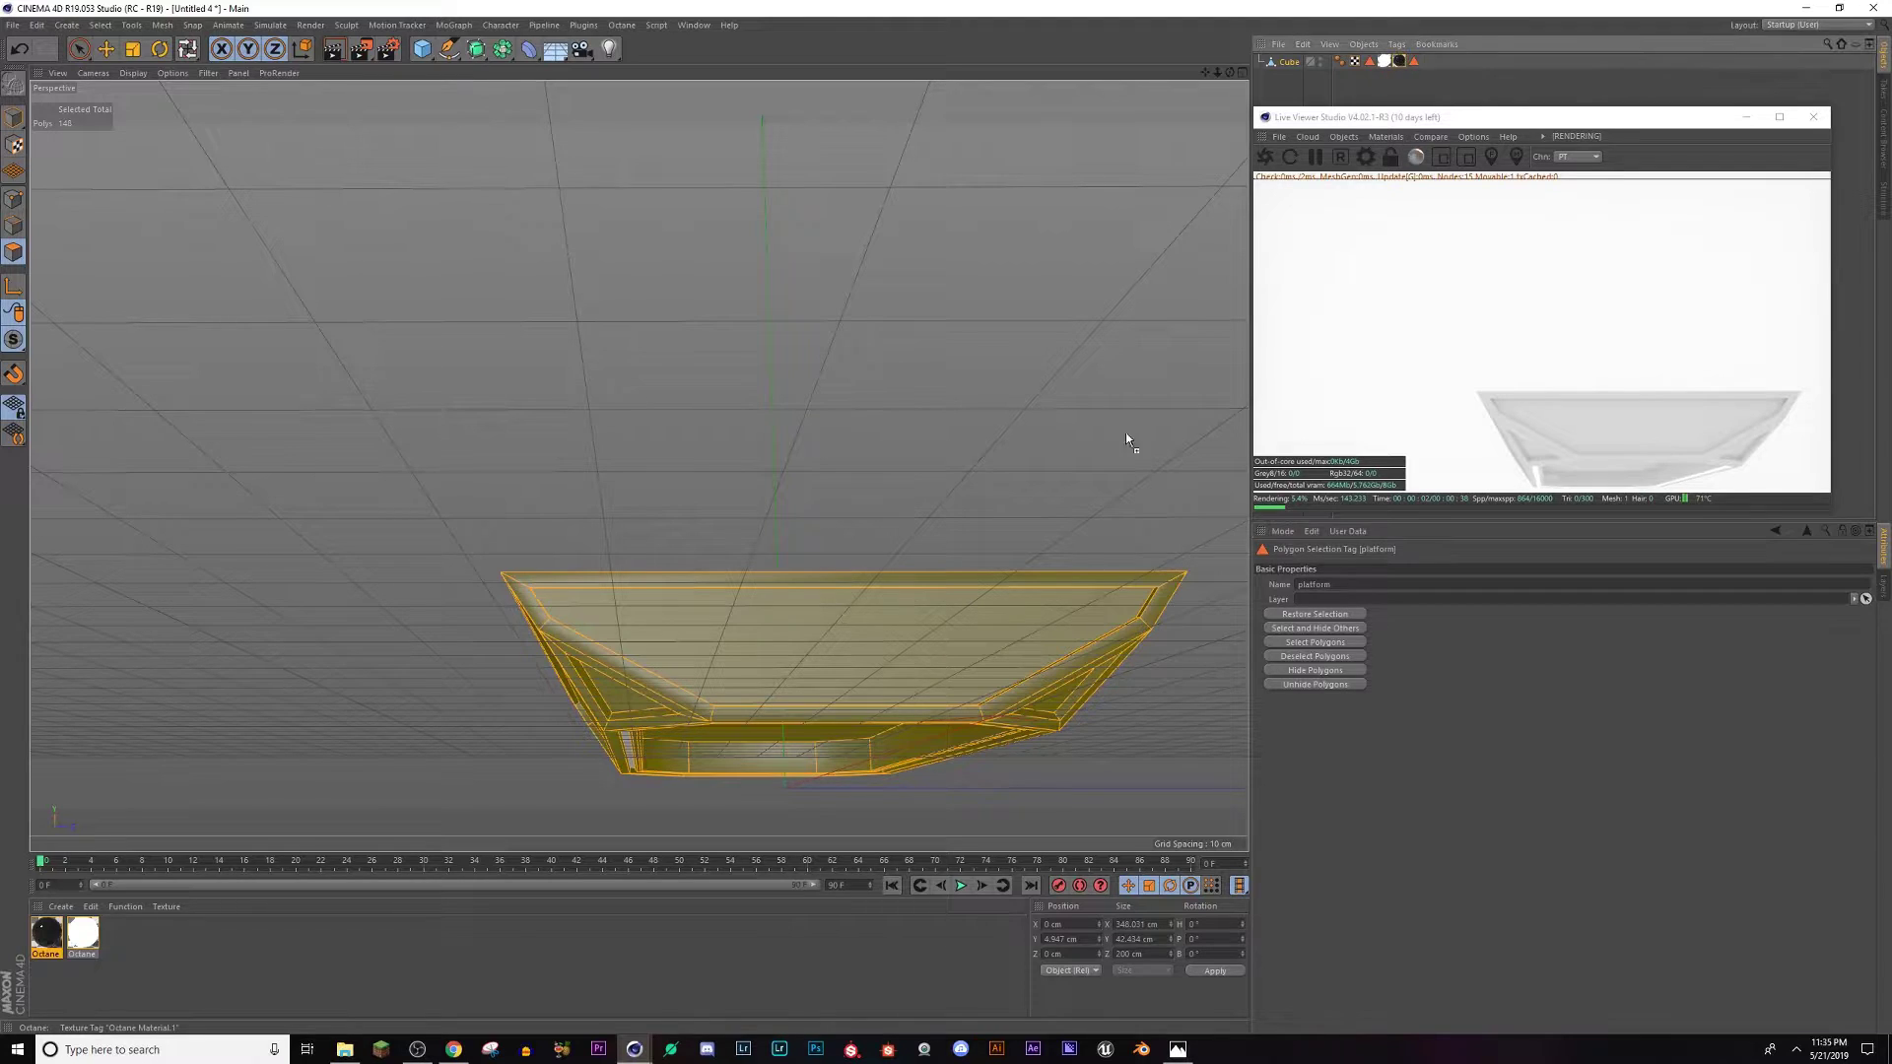
pyautogui.moveTo(921, 616); pyautogui.dragTo(923, 619)
pyautogui.click(1123, 469)
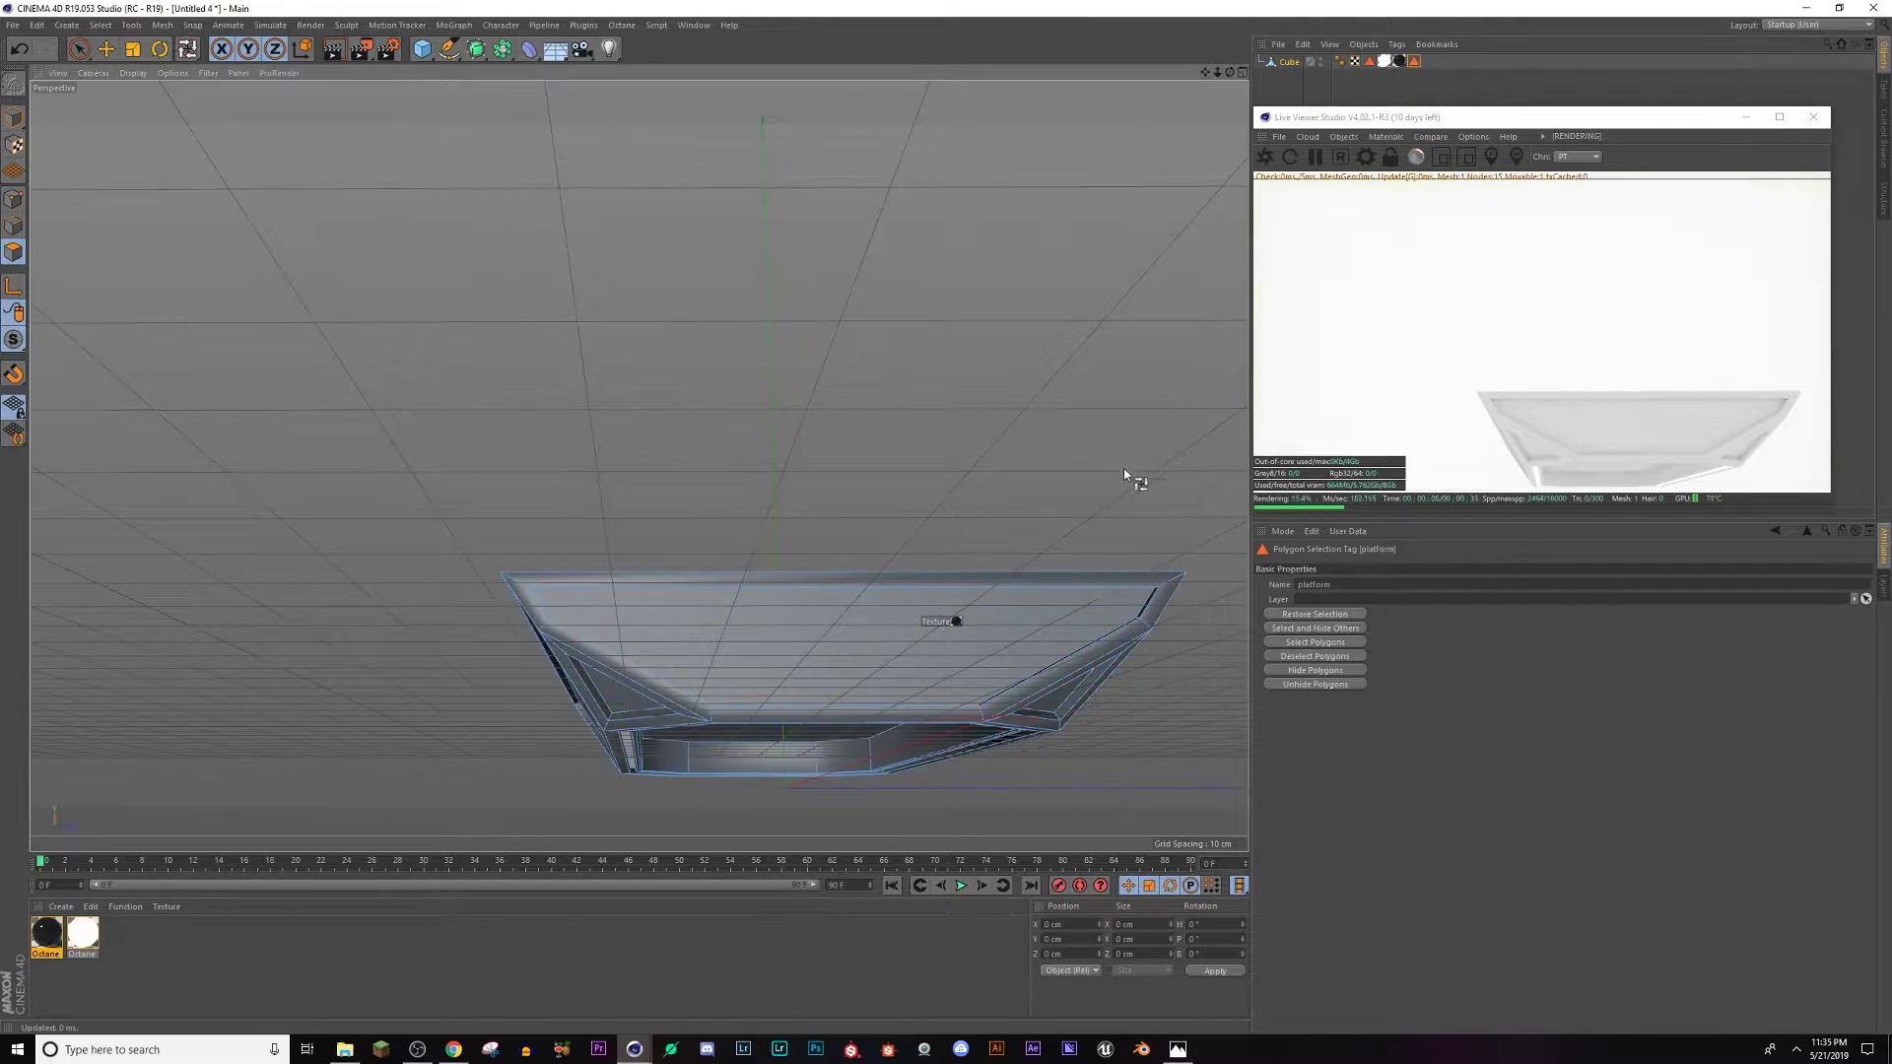
pyautogui.click(1399, 62)
pyautogui.press('Delete')
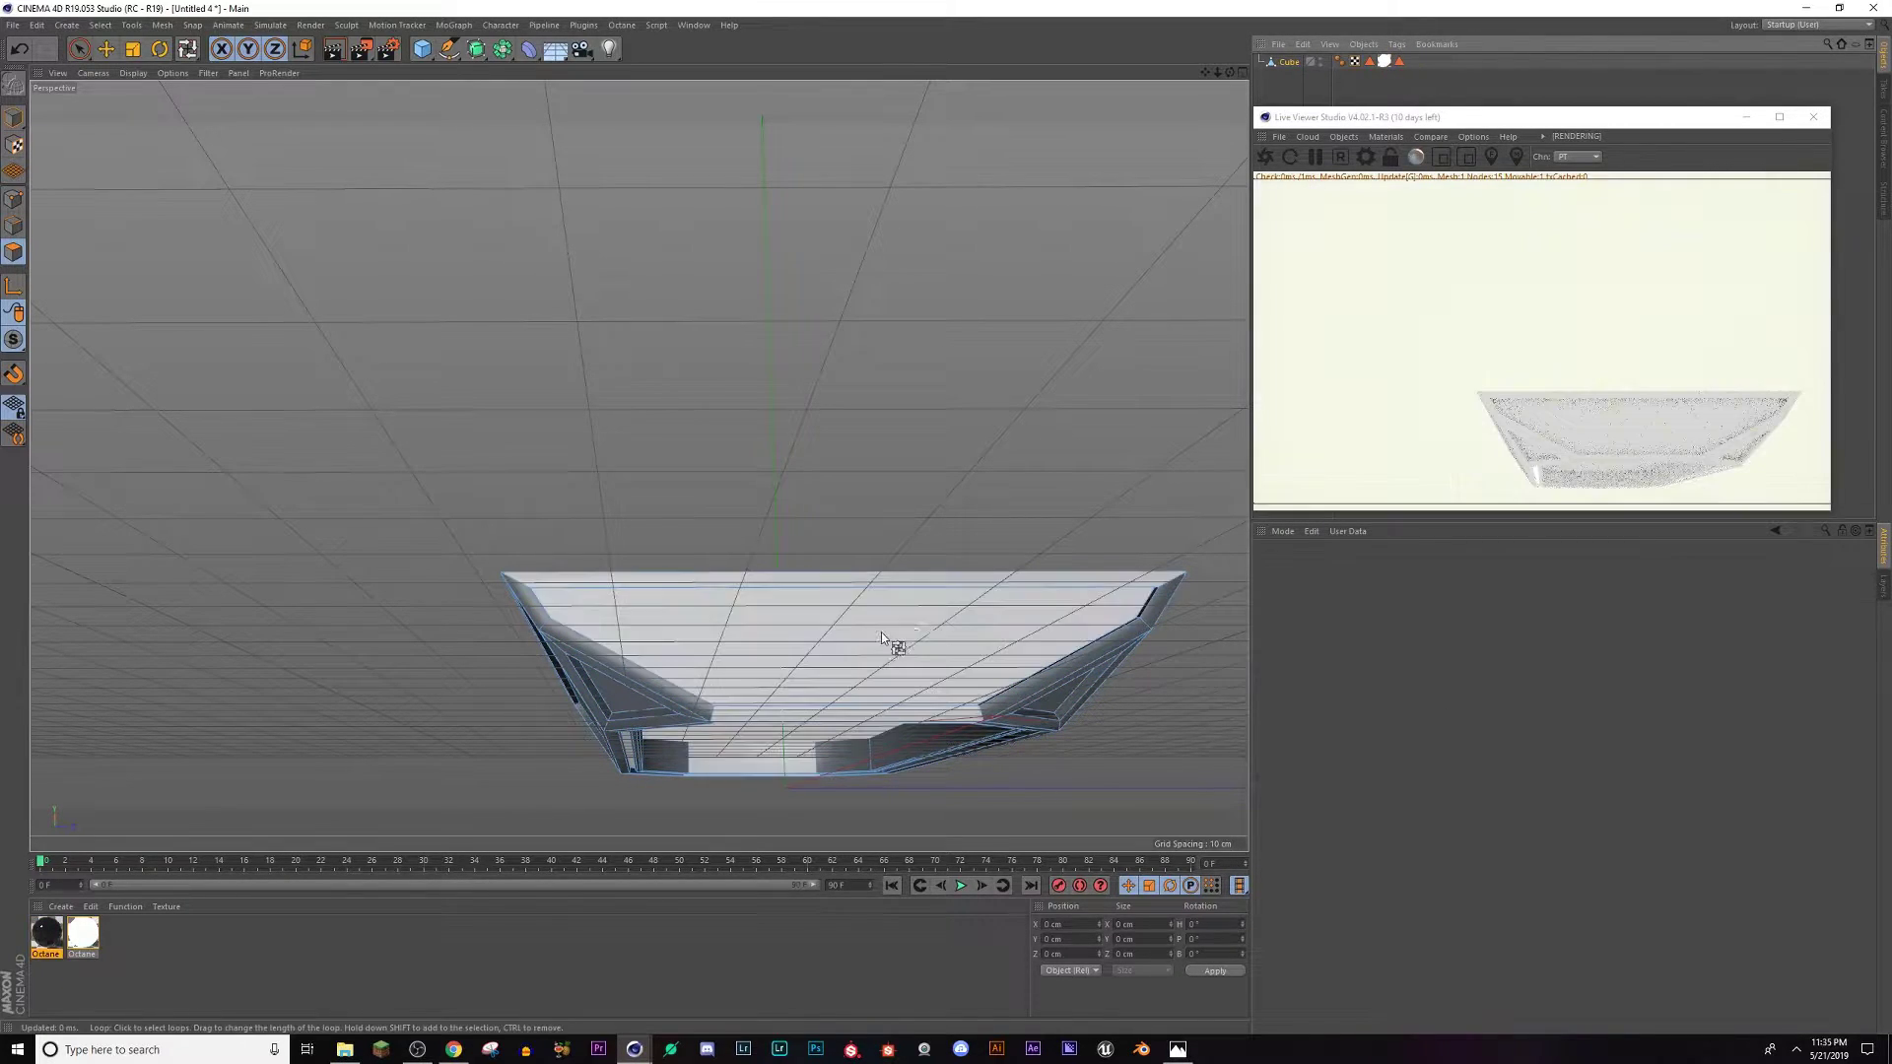
pyautogui.doubleClick(1399, 64)
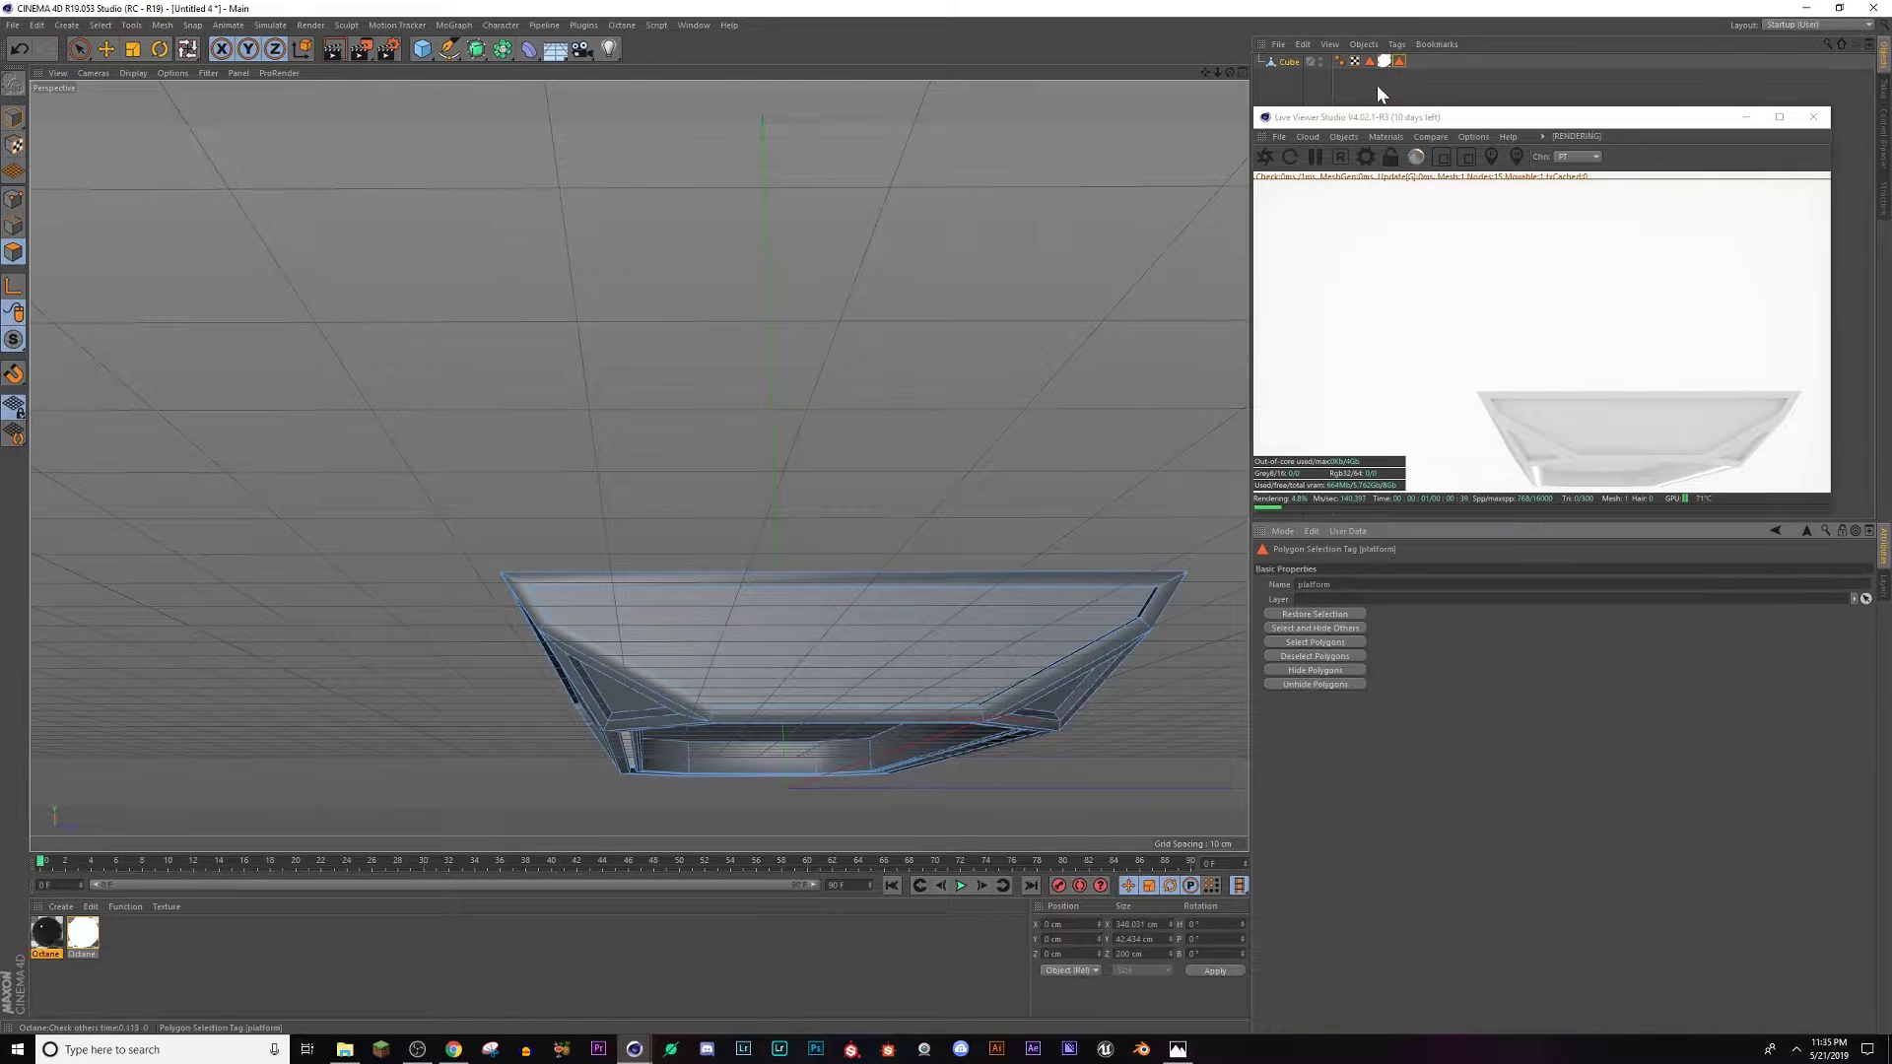
pyautogui.moveTo(45, 930); pyautogui.dragTo(783, 659)
pyautogui.keyDown('alt'); pyautogui.moveTo(570, 639); pyautogui.dragTo(609, 724); pyautogui.keyUp('alt')
pyautogui.keyDown('alt'); pyautogui.moveTo(838, 828); pyautogui.dragTo(637, 464, button='middle'); pyautogui.keyUp('alt')
pyautogui.moveTo(595, 455)
pyautogui.keyDown('alt'); pyautogui.mouseDown()
pyautogui.moveTo(418, 436)
pyautogui.moveTo(498, 562)
pyautogui.moveTo(524, 515)
pyautogui.moveTo(591, 473)
pyautogui.mouseUp(); pyautogui.keyUp('alt')
pyautogui.keyDown('alt'); pyautogui.moveTo(974, 632); pyautogui.dragTo(664, 389); pyautogui.keyUp('alt')
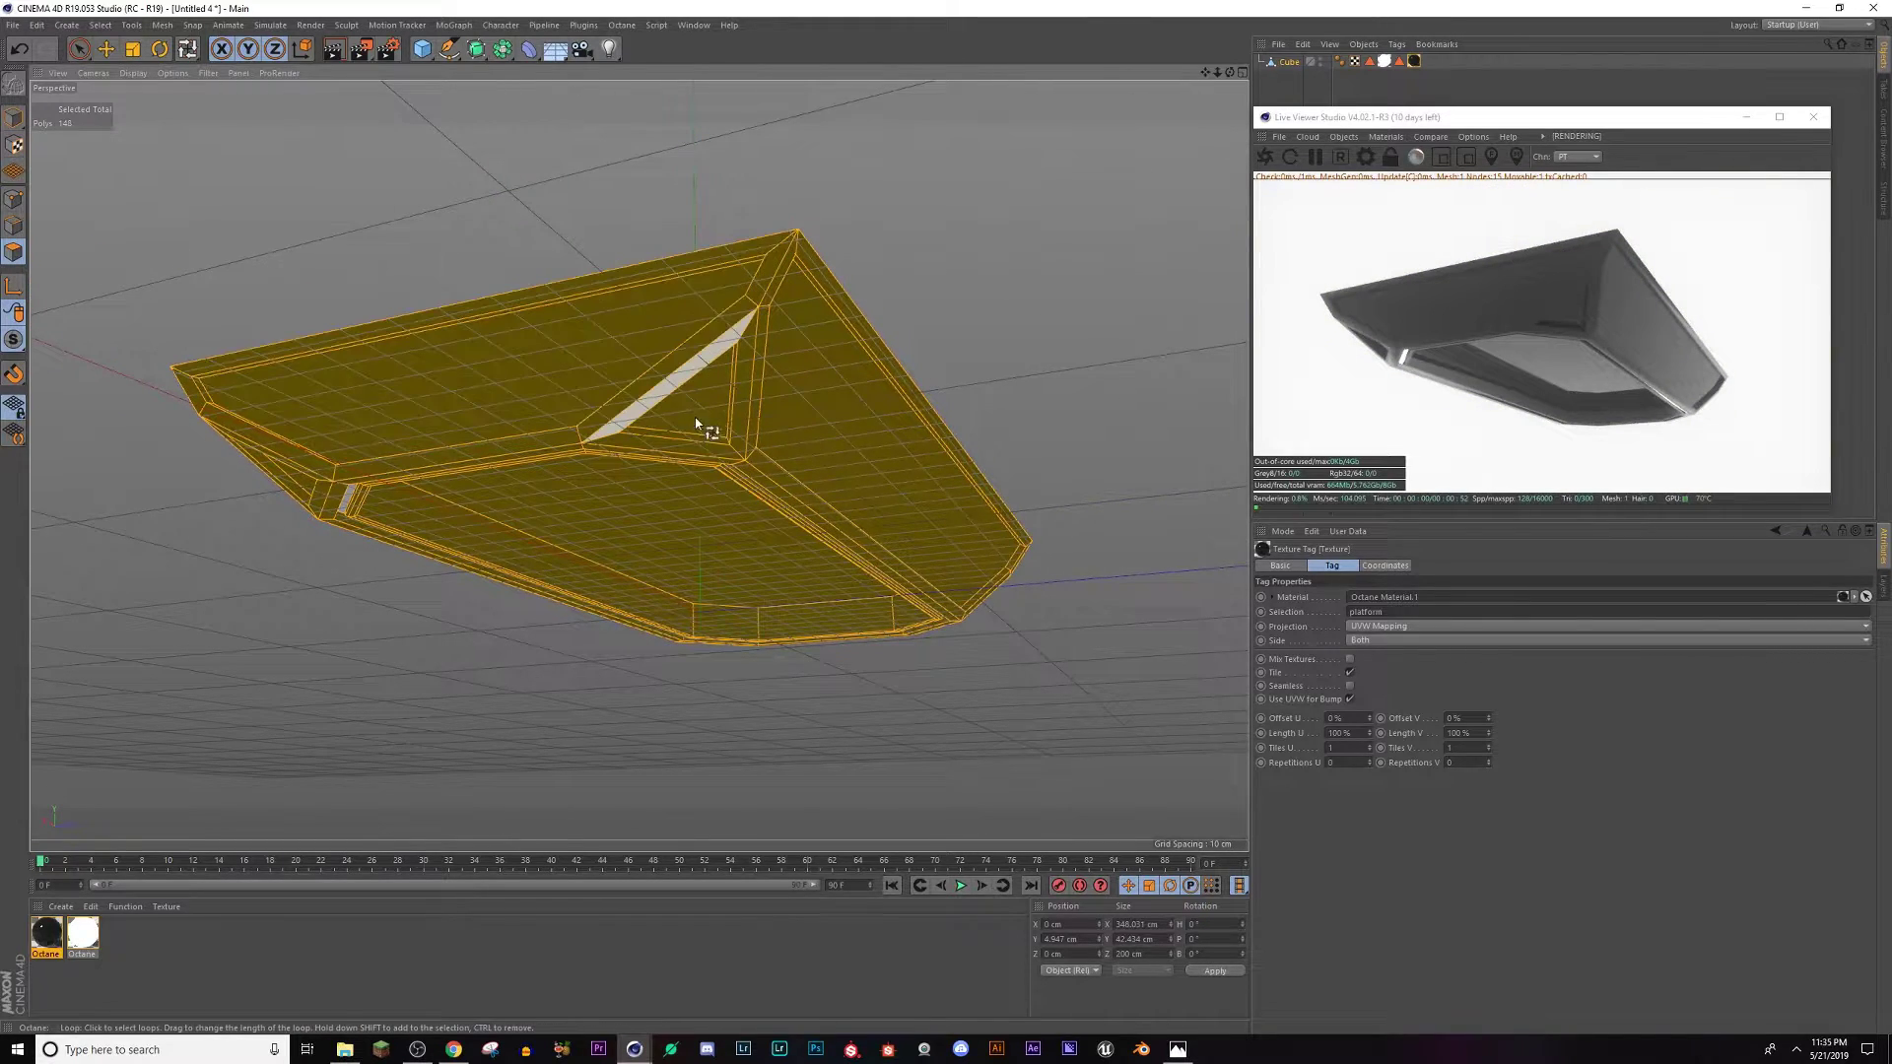
pyautogui.scroll(3, 700, 418)
pyautogui.click(696, 434)
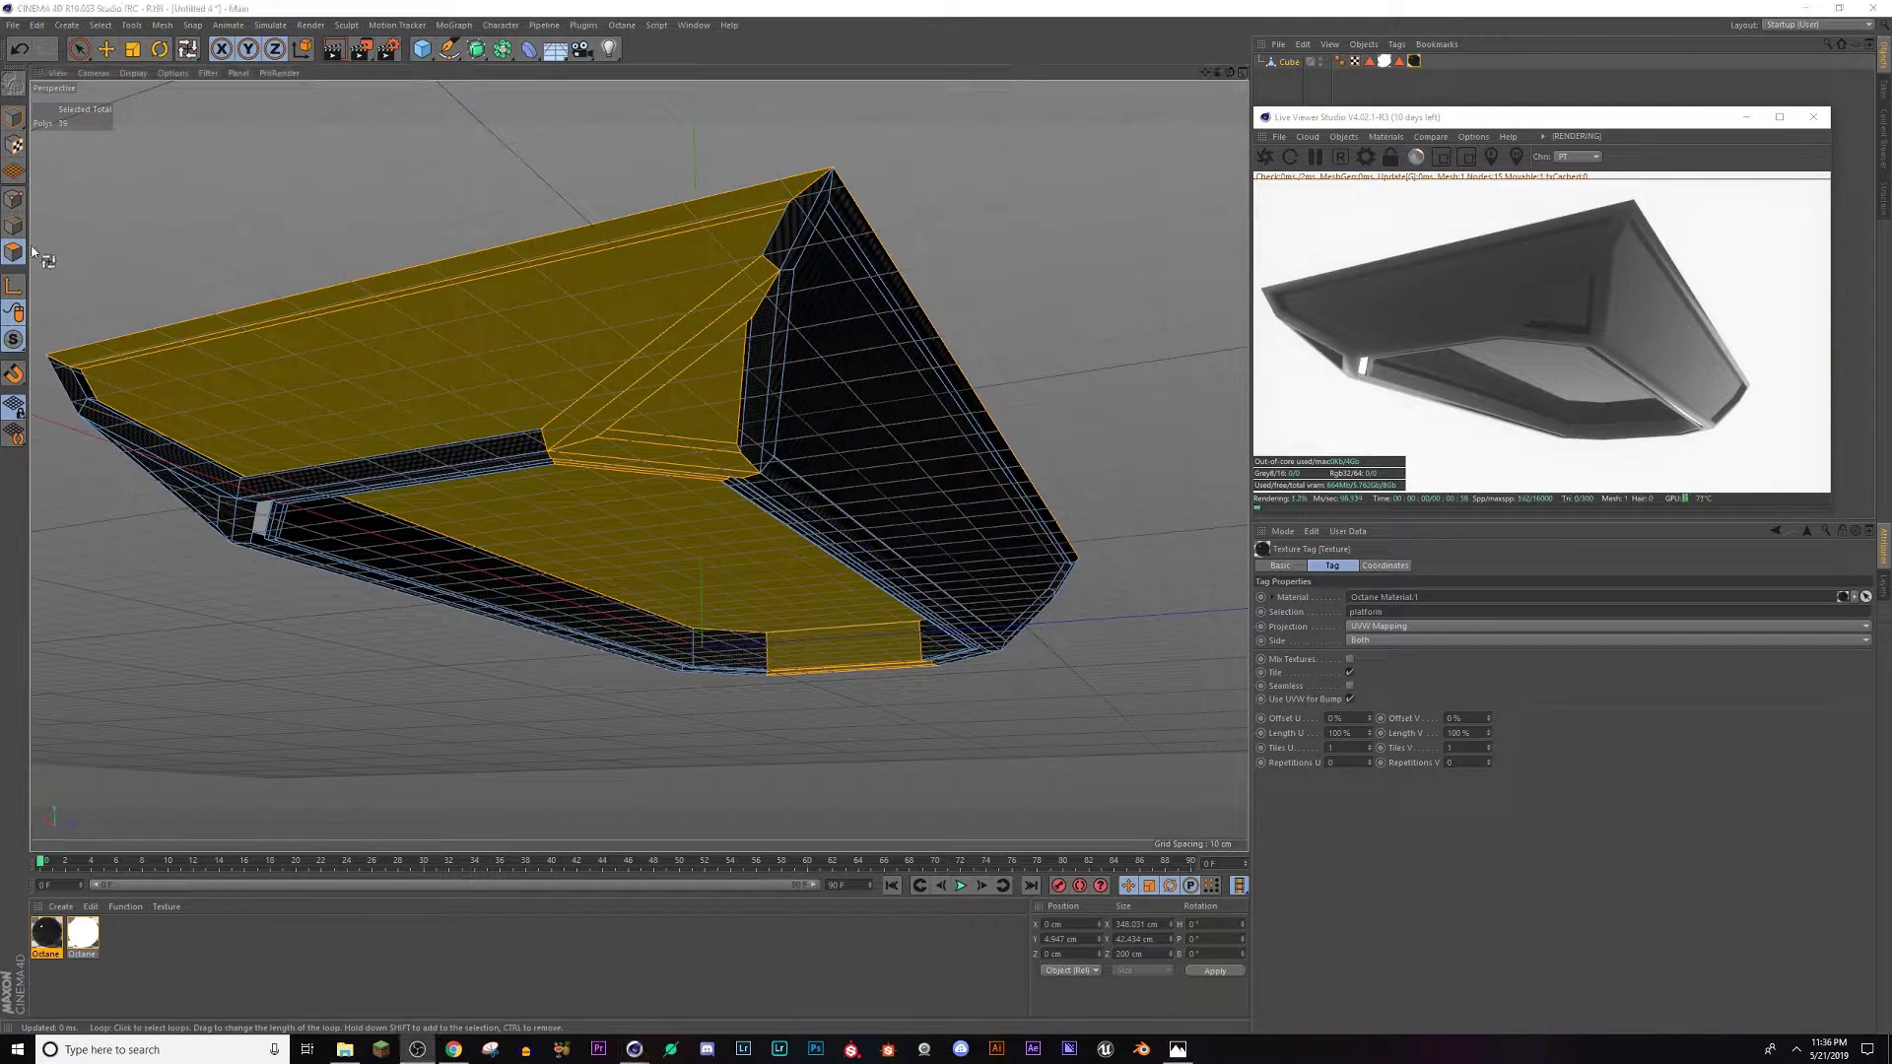
pyautogui.click(772, 423)
pyautogui.click(1037, 210)
pyautogui.click(692, 403)
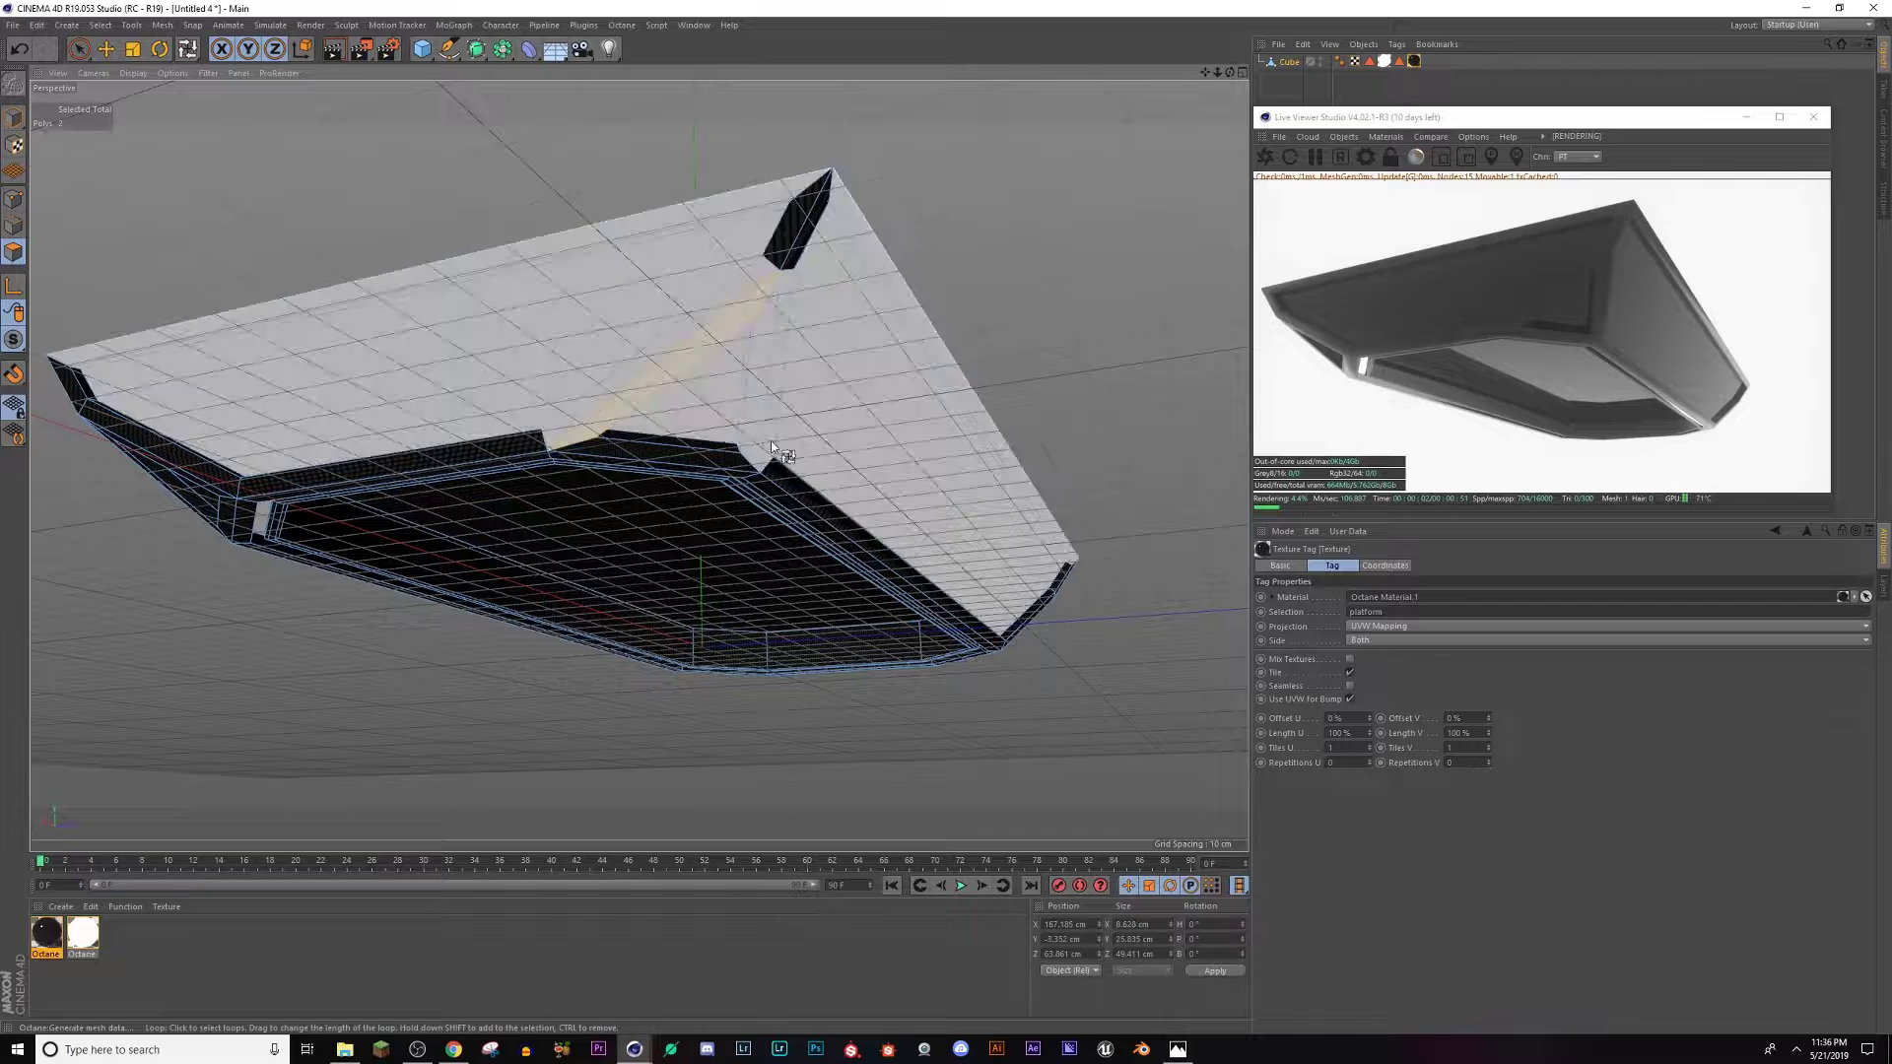
pyautogui.click(1287, 62)
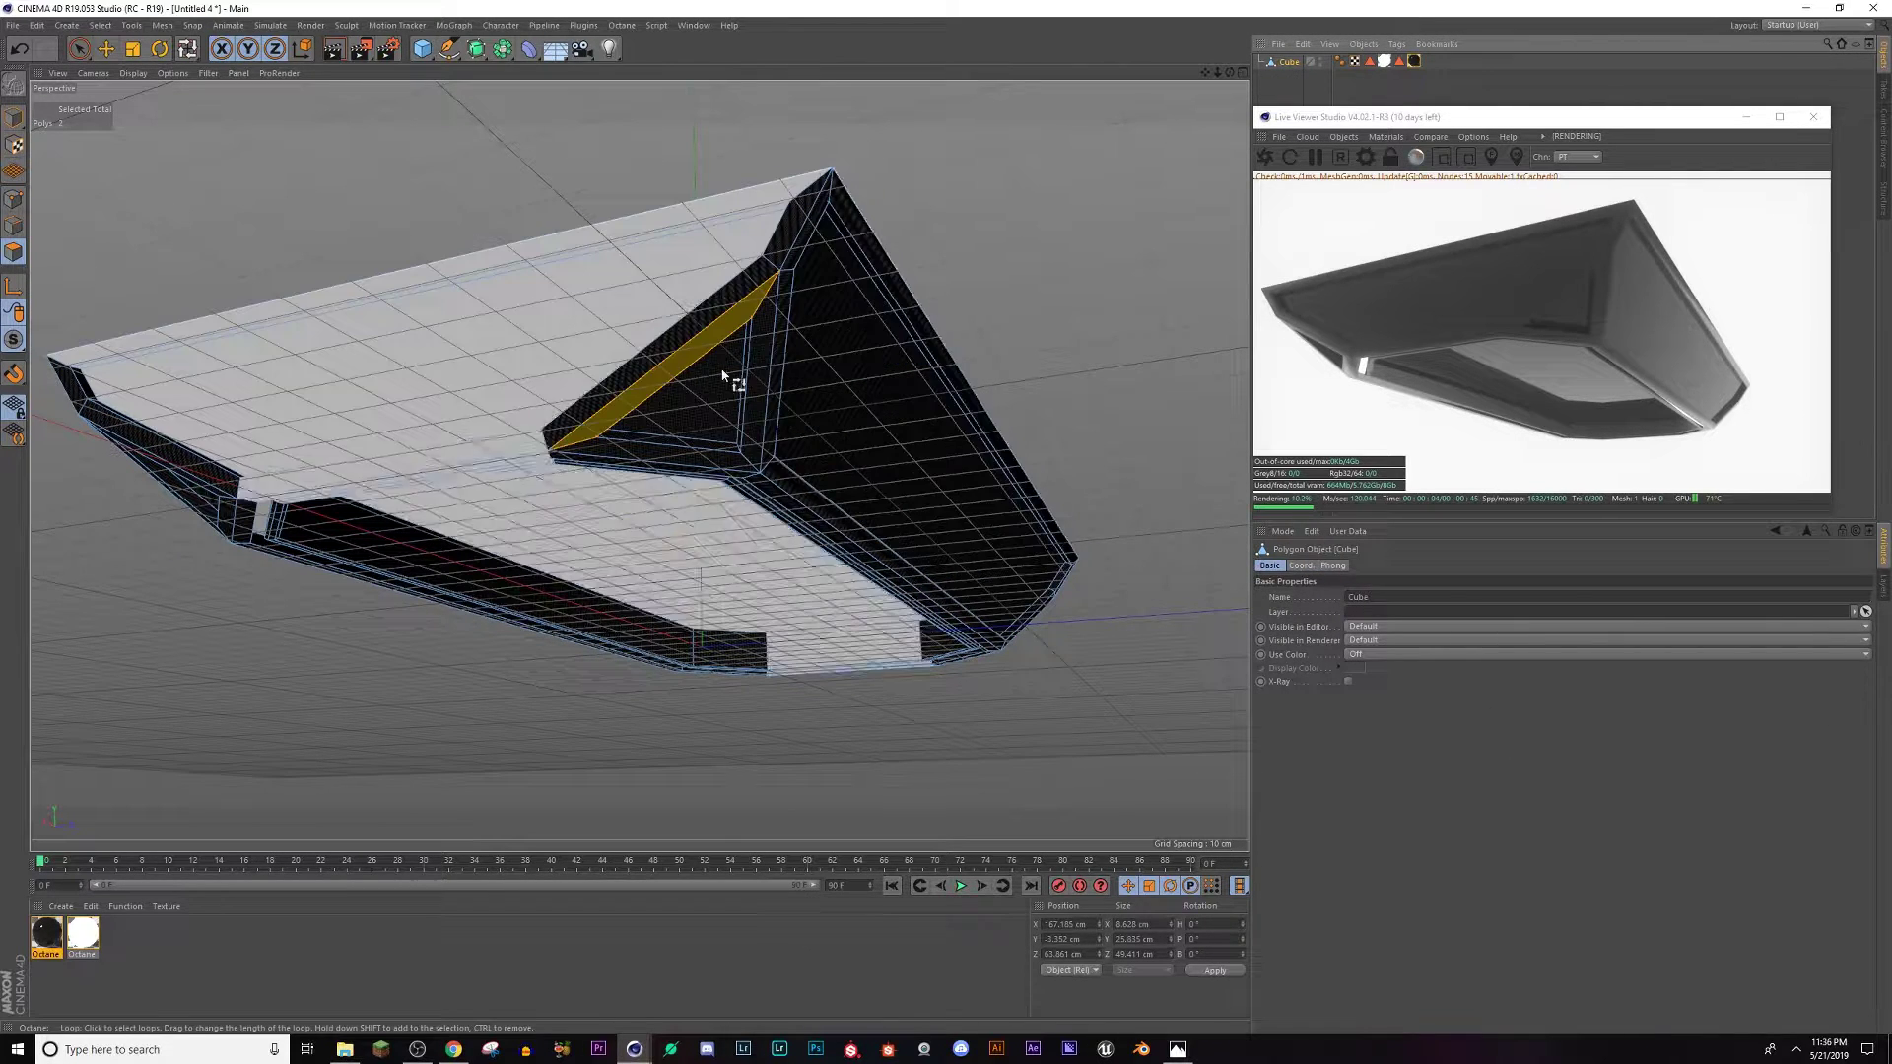
# Select the triangular panels at all four corners of the platform with the Move tool.
pyautogui.click(108, 51)
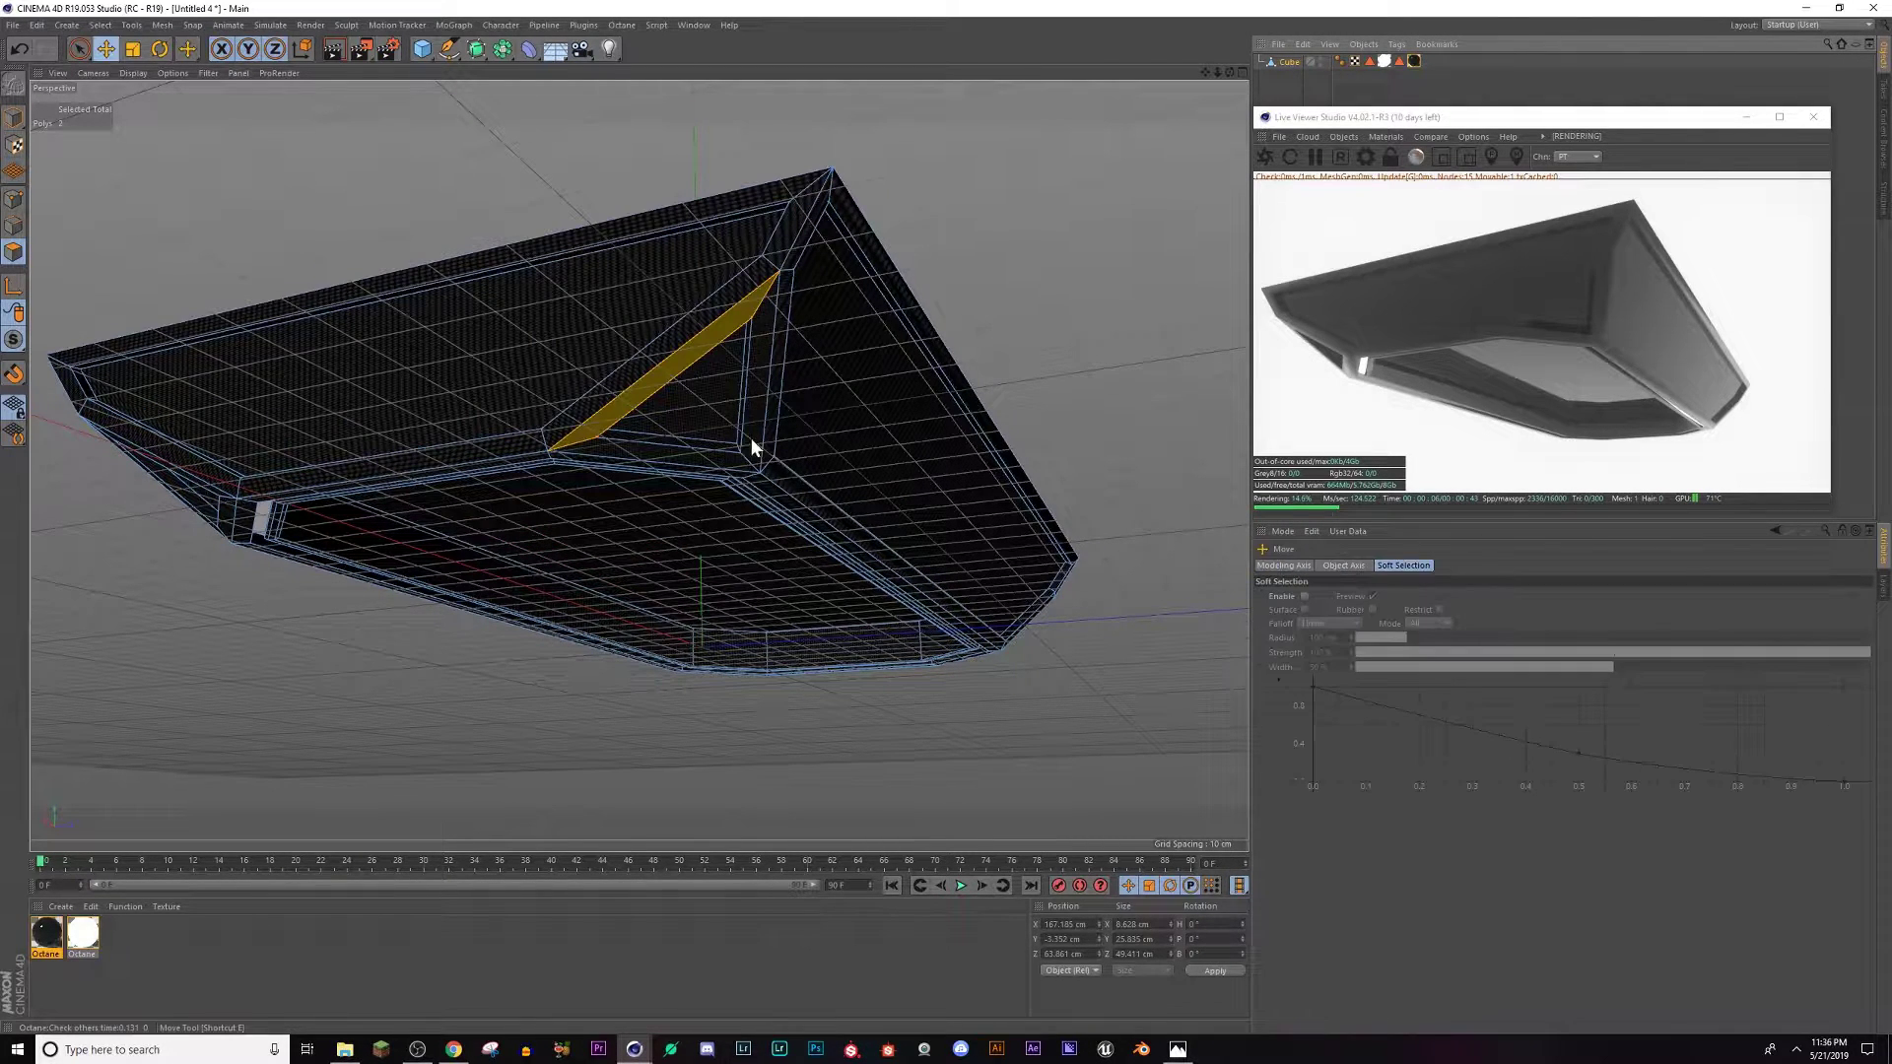
pyautogui.click(661, 425)
pyautogui.keyDown('alt'); pyautogui.moveTo(647, 418); pyautogui.dragTo(806, 442); pyautogui.keyUp('alt')
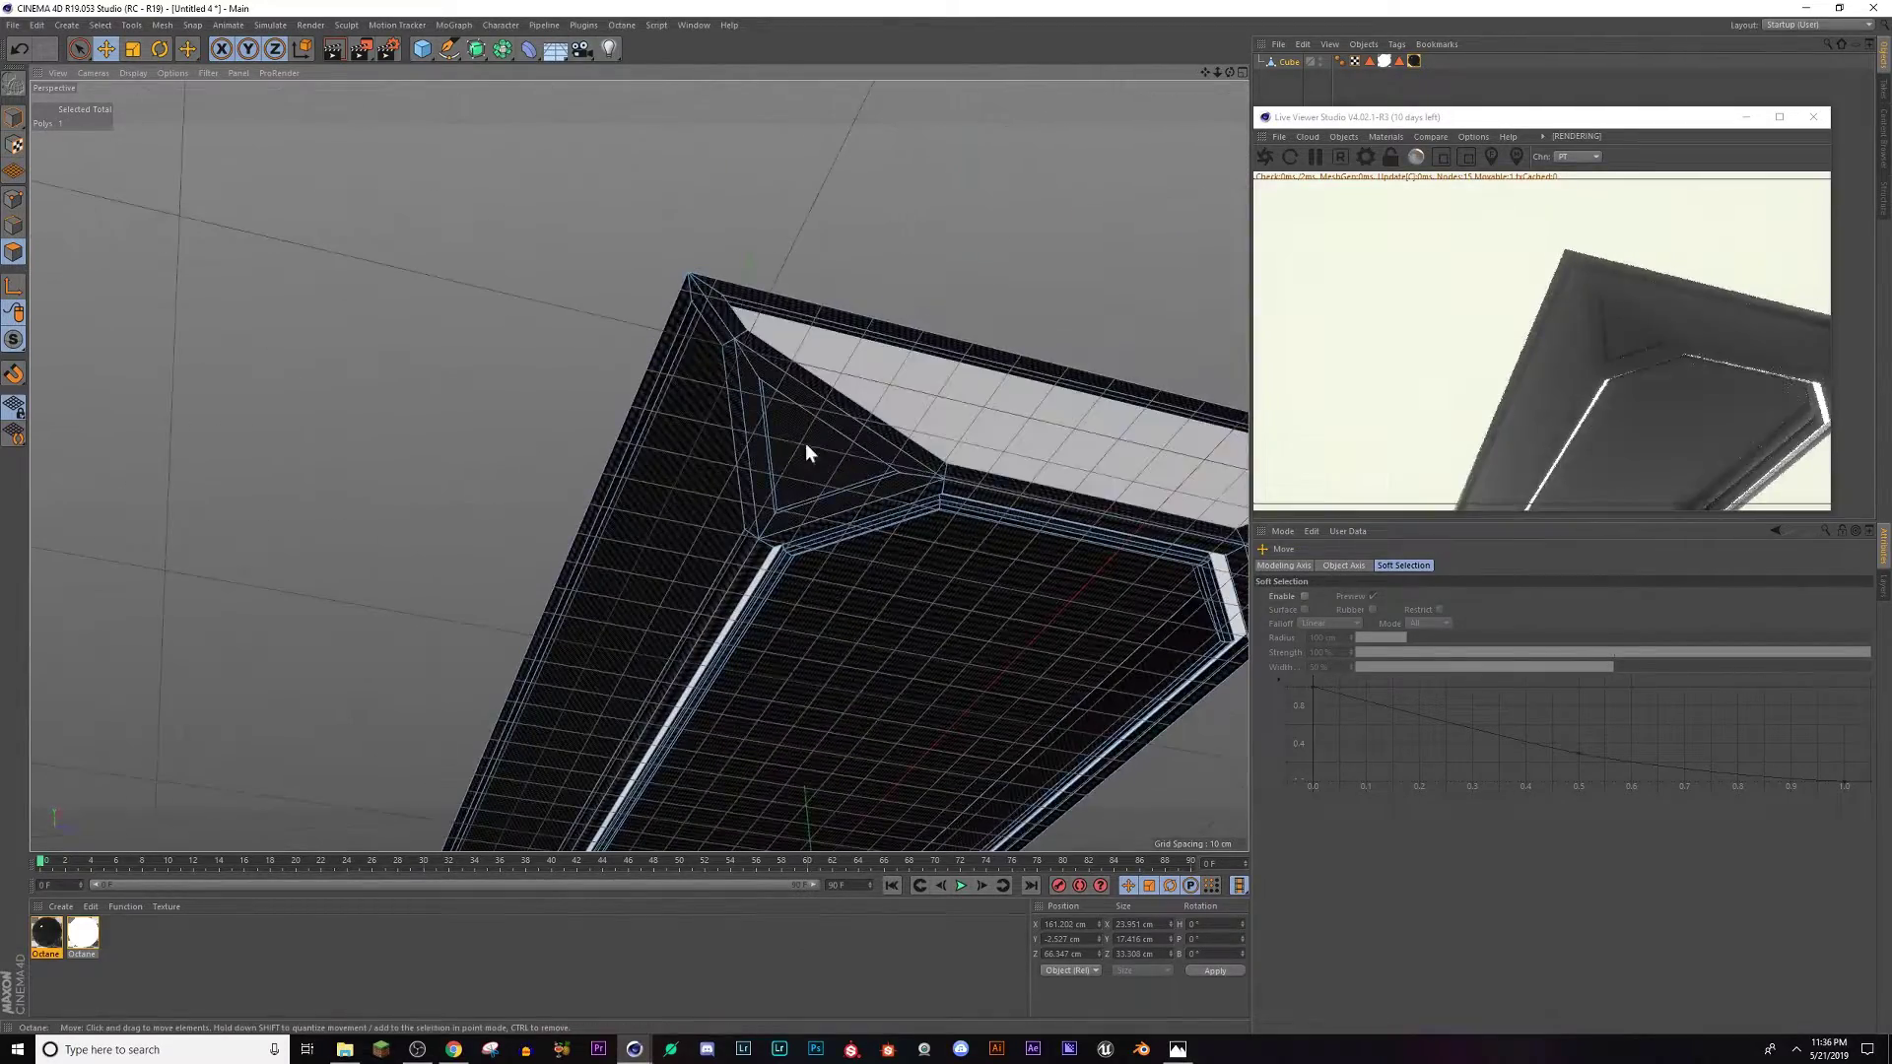
pyautogui.keyDown('shift'); pyautogui.click(804, 443); pyautogui.keyUp('shift')
pyautogui.keyDown('alt'); pyautogui.moveTo(658, 577); pyautogui.dragTo(544, 715); pyautogui.keyUp('alt')
pyautogui.keyDown('shift'); pyautogui.click(778, 606); pyautogui.keyUp('shift')
pyautogui.keyDown('shift'); pyautogui.click(540, 676); pyautogui.keyUp('shift')
# Inset the four selected triangular panels by 1 cm with Extrude Inner.
pyautogui.scroll(3, 493, 670)
pyautogui.rightClick(493, 670)
pyautogui.click(532, 720)
pyautogui.scroll(2, 521, 631)
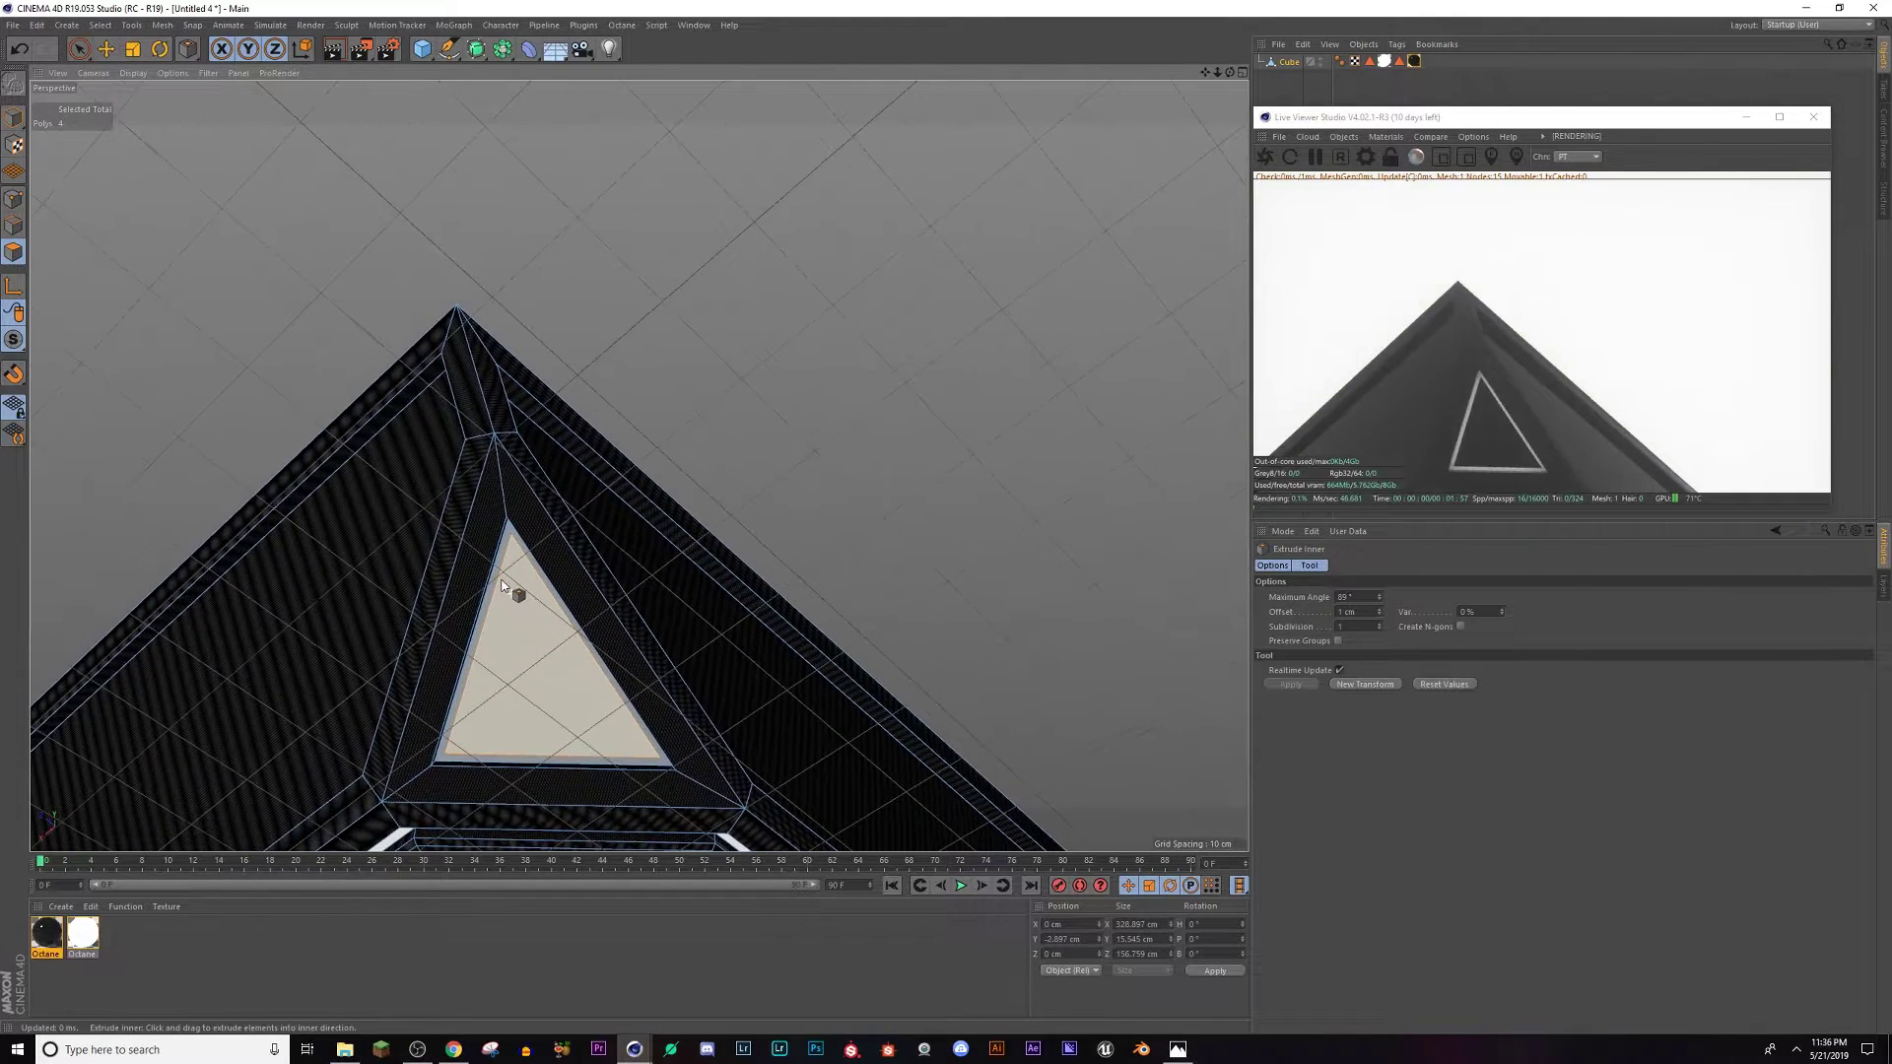
# Extrude the four inset triangular corner panels slightly outward.
pyautogui.rightClick(523, 617)
pyautogui.click(535, 709)
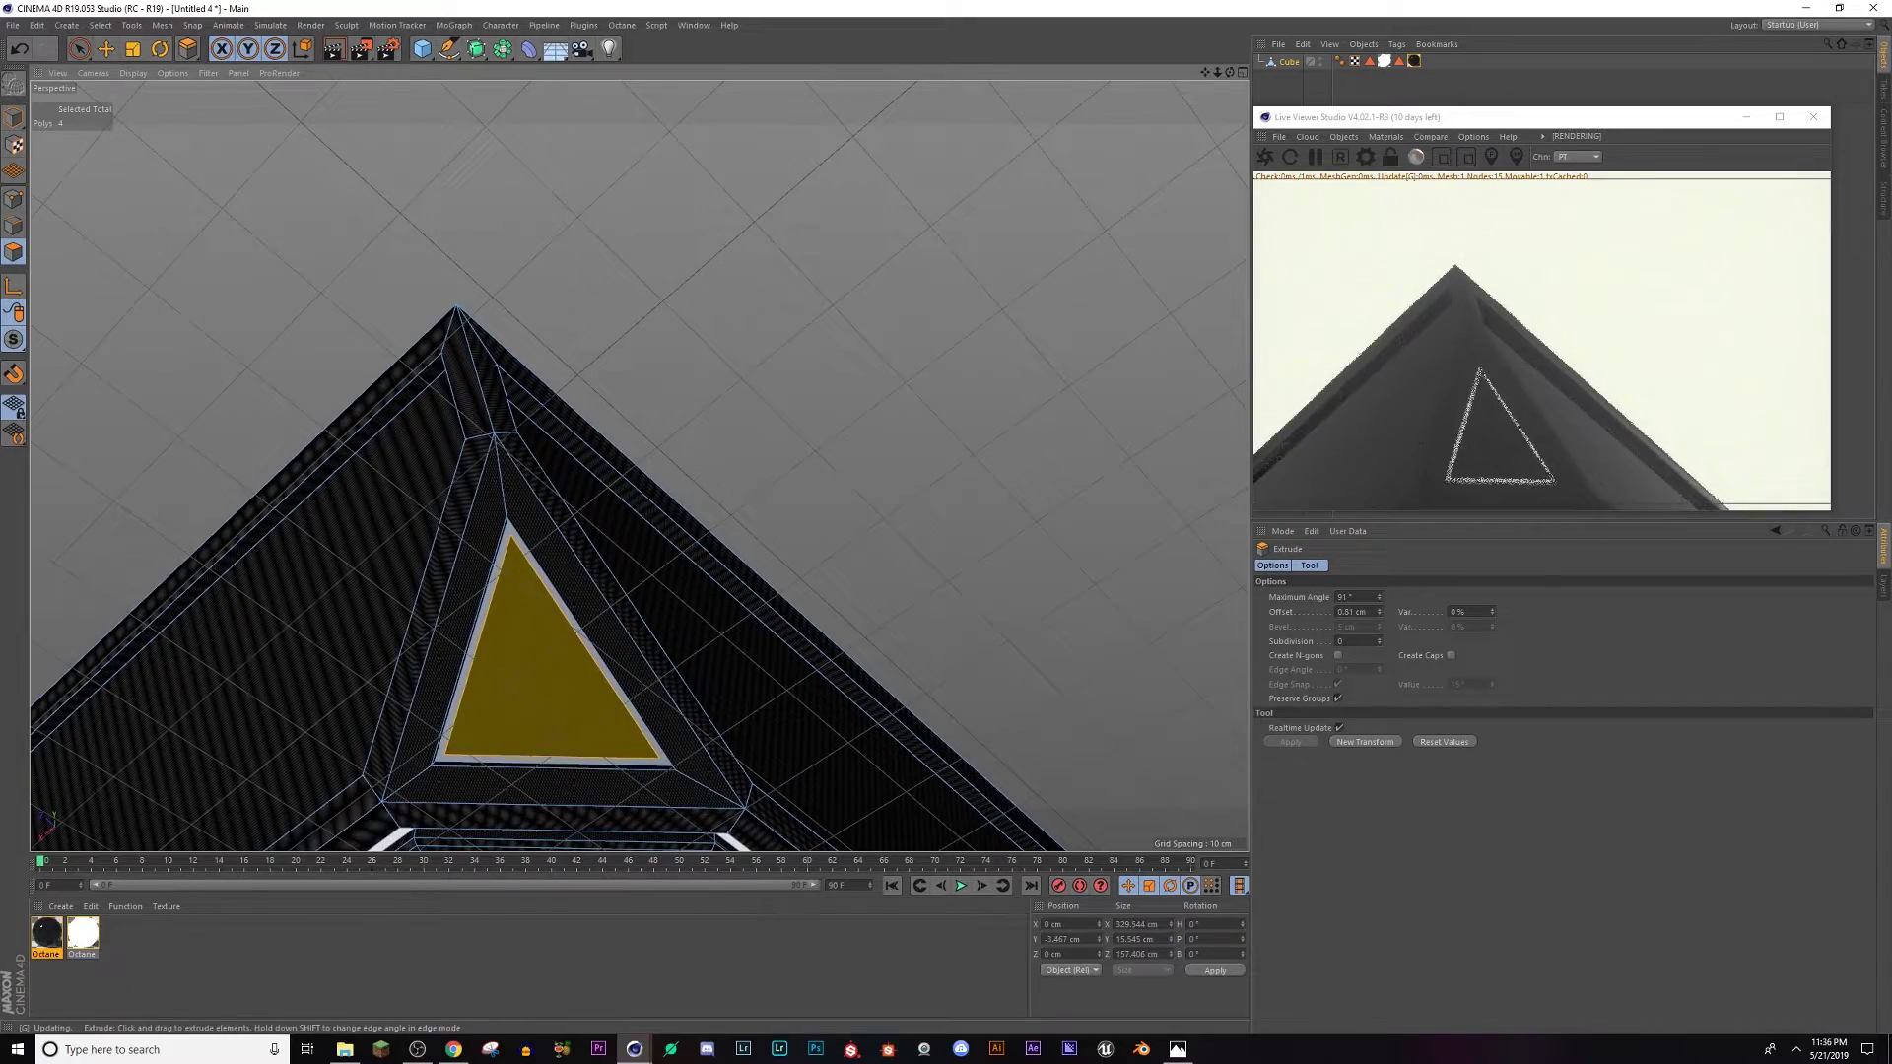
pyautogui.keyDown('alt'); pyautogui.moveTo(428, 714); pyautogui.dragTo(561, 570); pyautogui.keyUp('alt')
pyautogui.hotkey('ctrl', 'z')
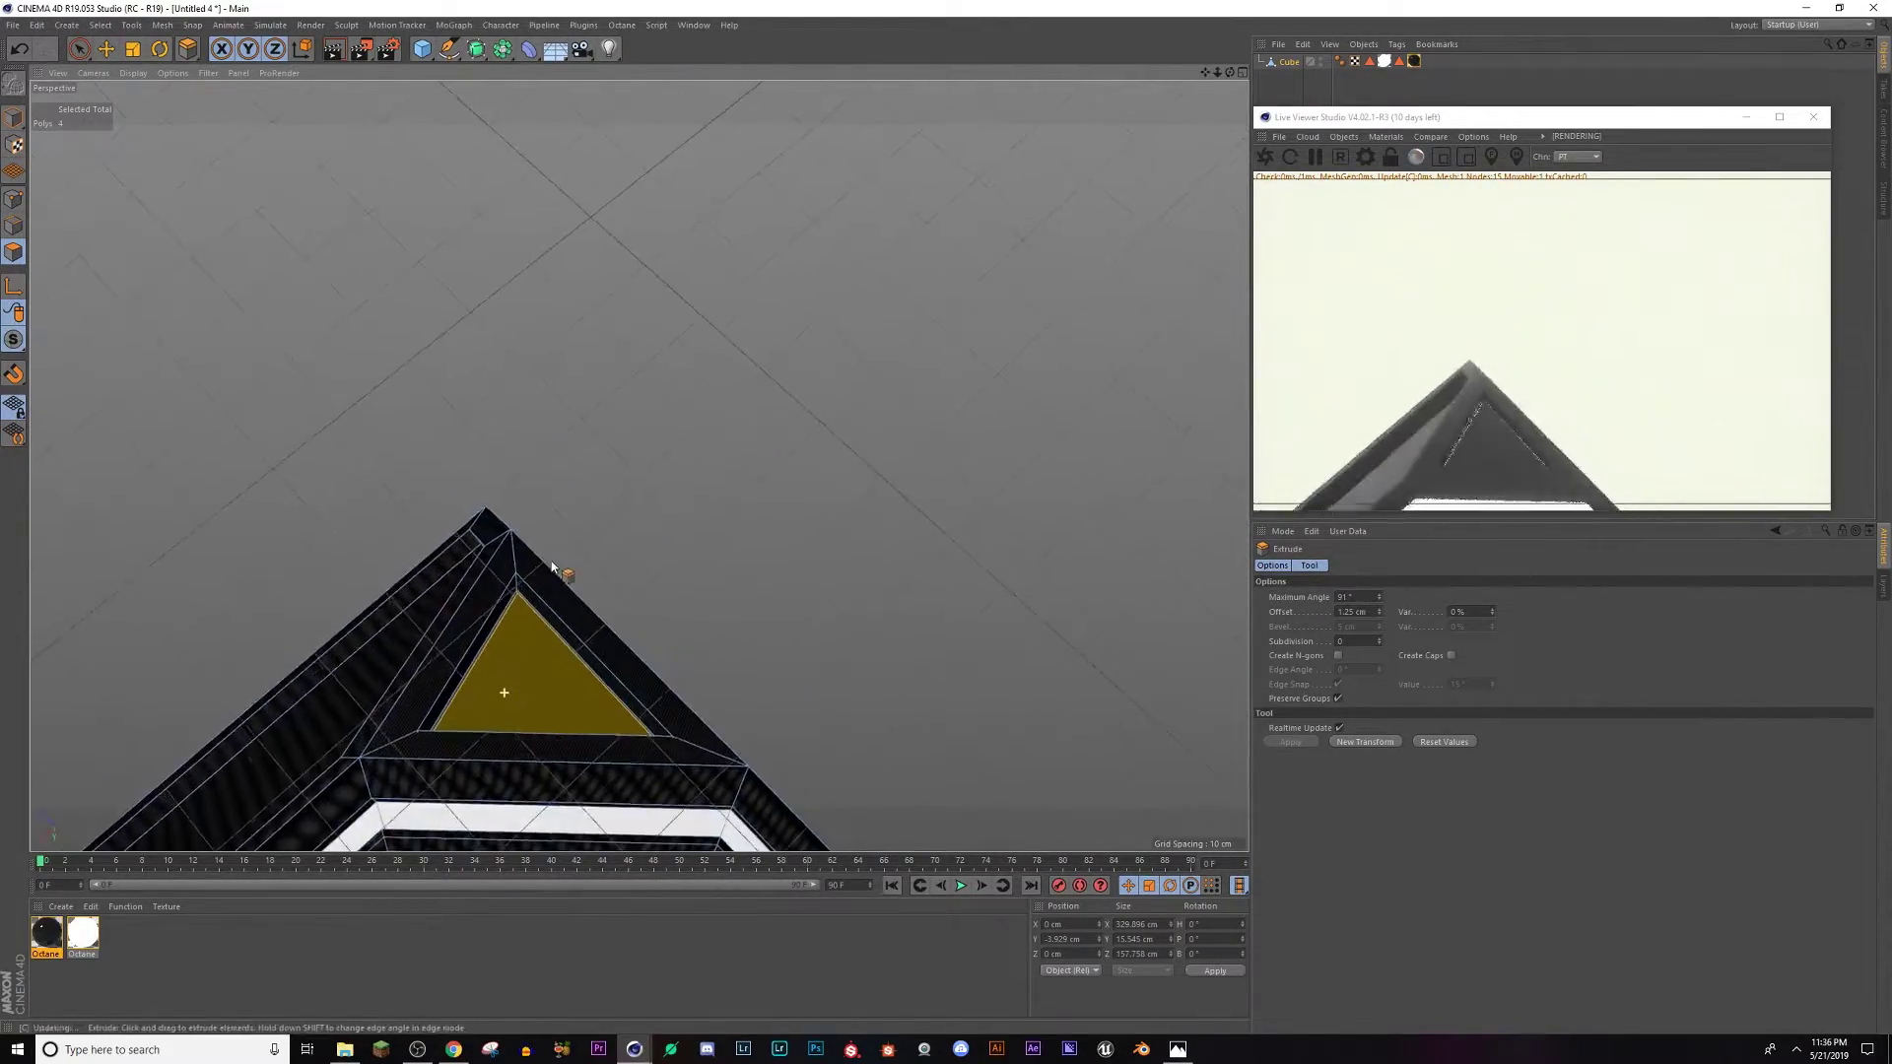
pyautogui.hotkey('ctrl', 'z')
pyautogui.moveTo(548, 679); pyautogui.dragTo(494, 768)
# Loop-select the thin side faces around the extruded triangular panels at all four corners of the platform.
pyautogui.press('u')
pyautogui.press('l')
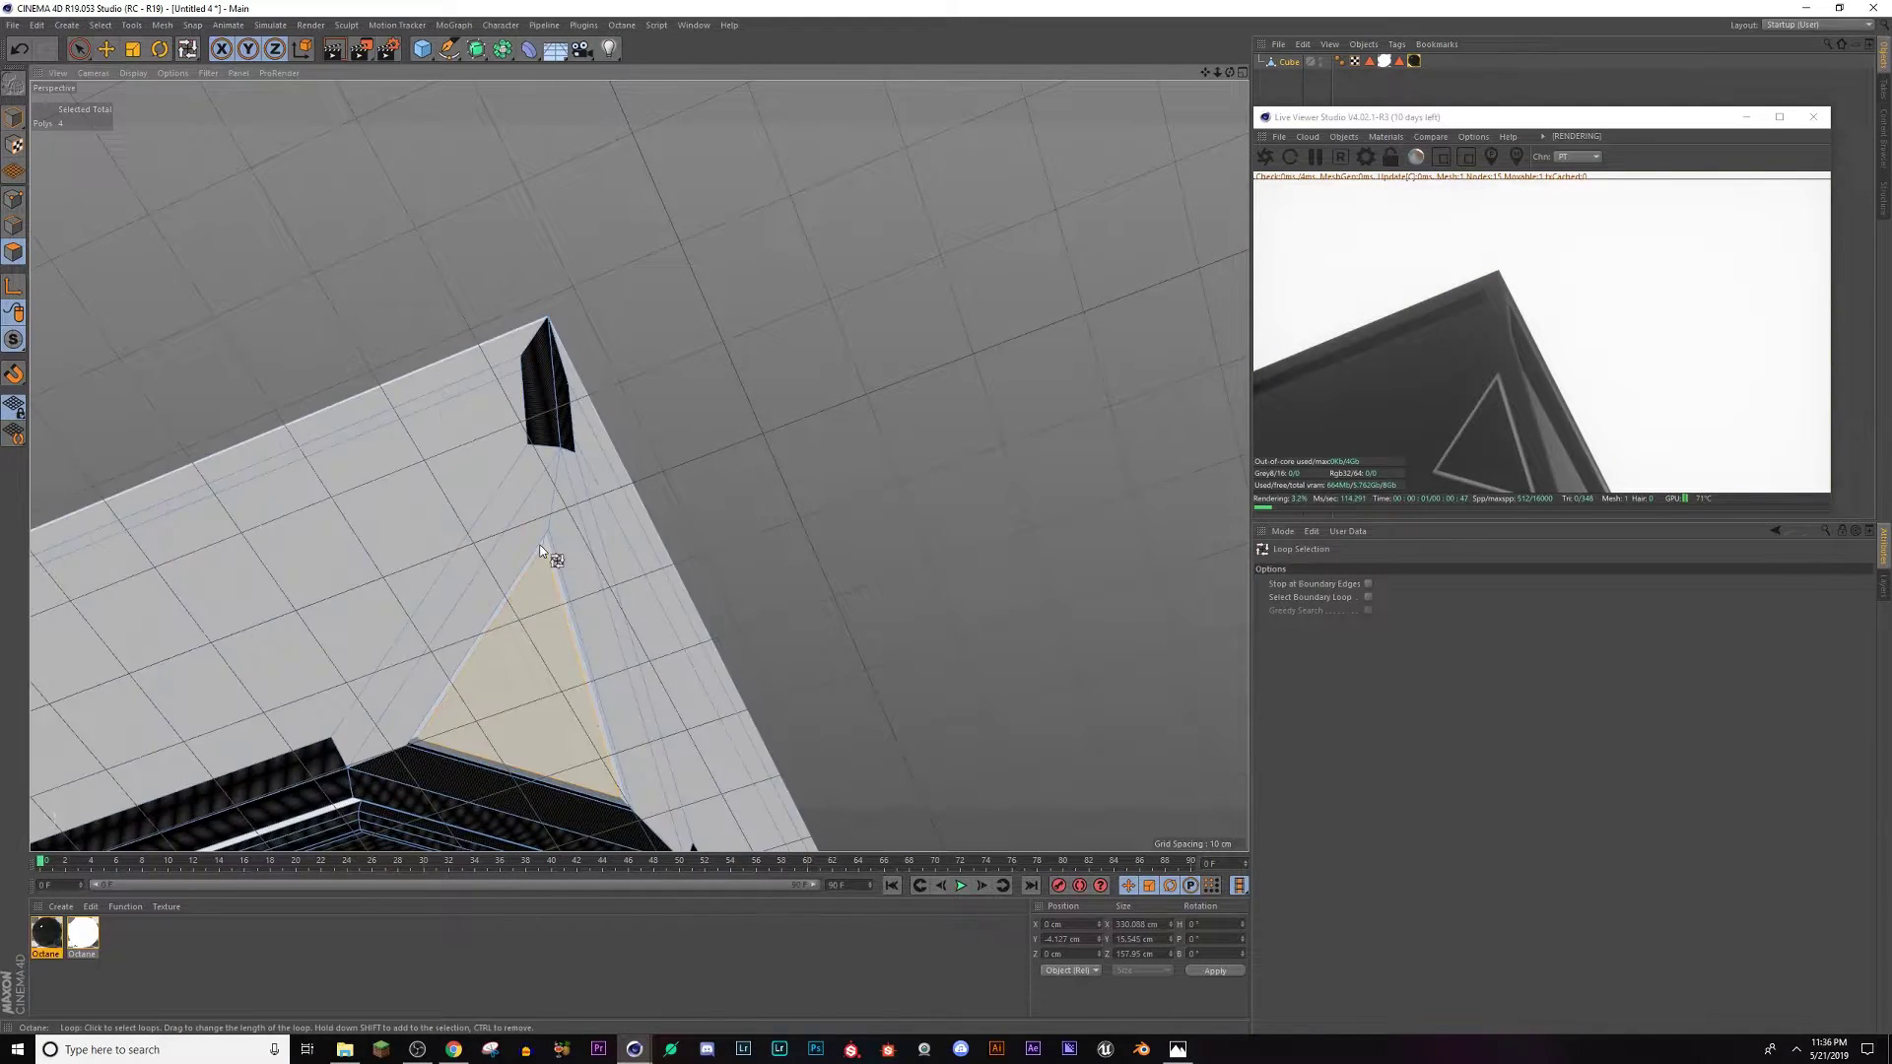
pyautogui.click(552, 555)
pyautogui.keyDown('alt'); pyautogui.moveTo(666, 741); pyautogui.dragTo(675, 681); pyautogui.keyUp('alt')
pyautogui.moveTo(675, 682)
pyautogui.keyDown('alt'); pyautogui.mouseDown(button='middle')
pyautogui.moveTo(552, 670)
pyautogui.moveTo(1294, 326)
pyautogui.moveTo(757, 501)
pyautogui.mouseUp(button='middle'); pyautogui.keyUp('alt')
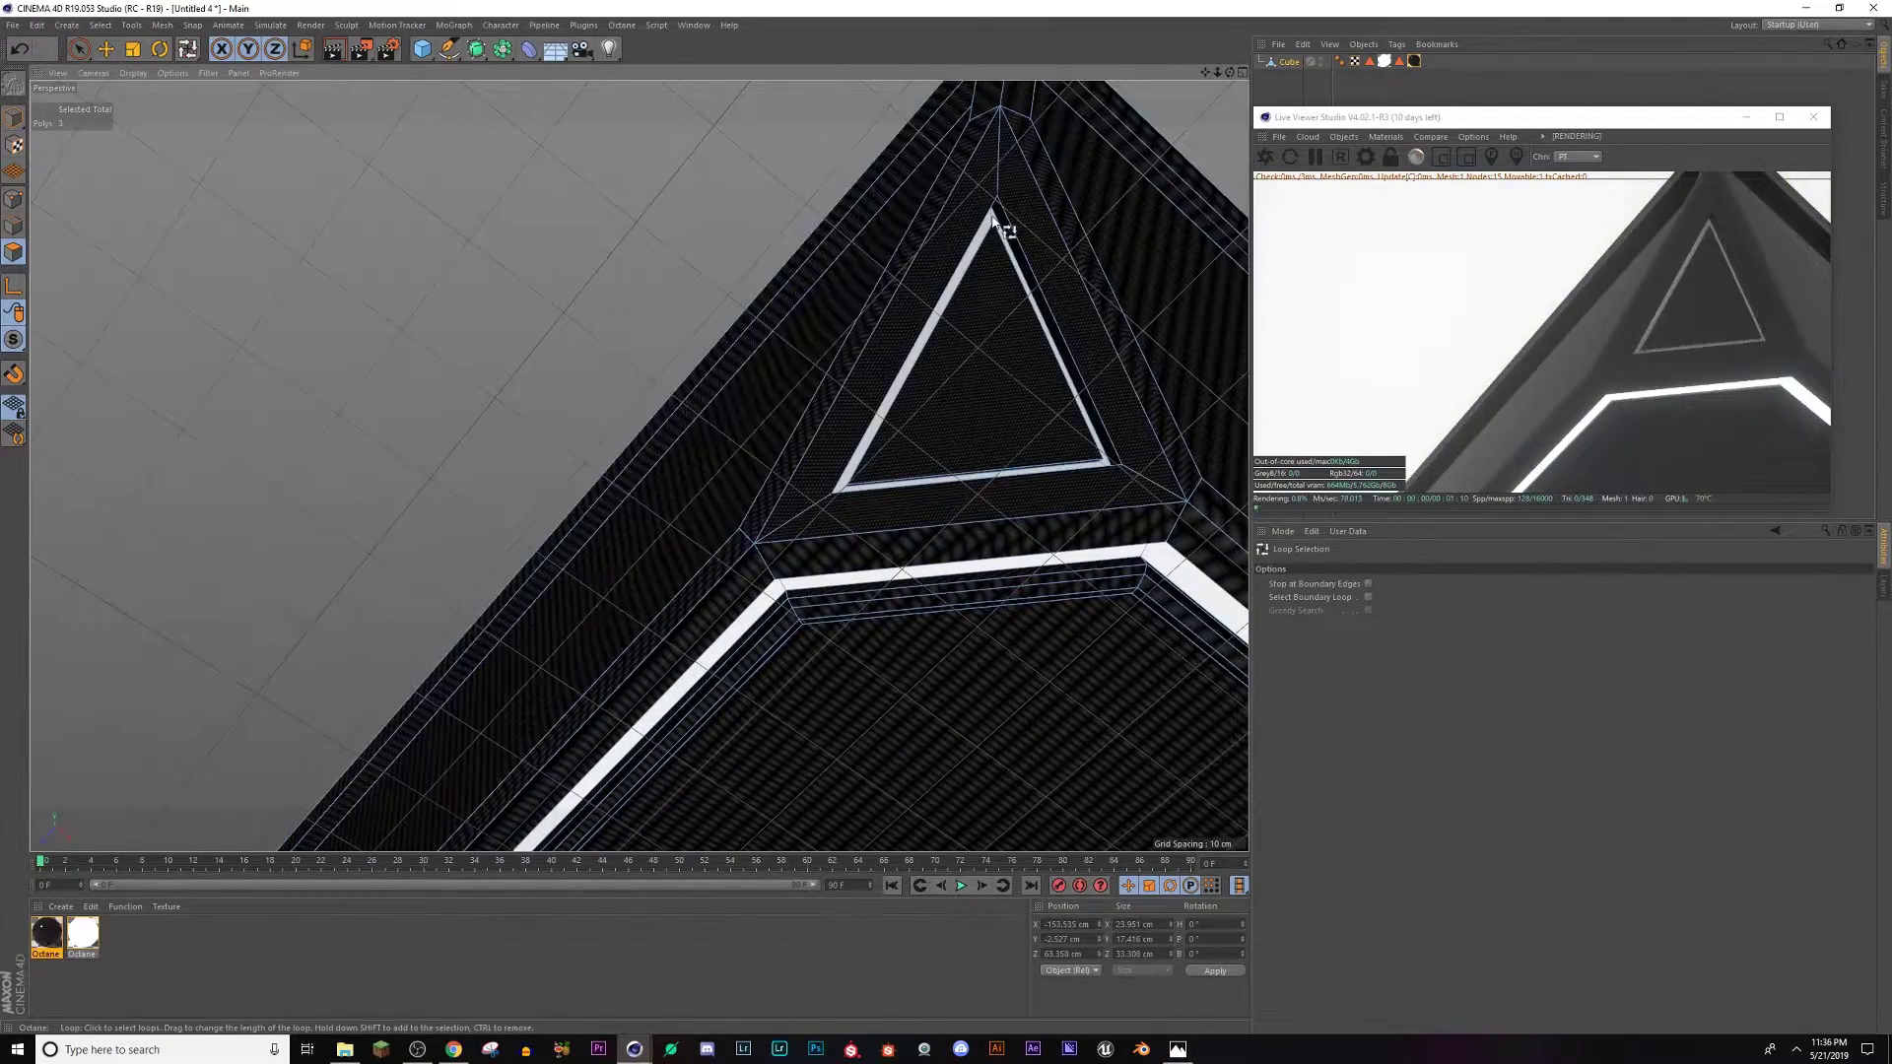
pyautogui.keyDown('shift'); pyautogui.click(1060, 325); pyautogui.keyUp('shift')
pyautogui.keyDown('alt'); pyautogui.moveTo(1059, 325); pyautogui.dragTo(581, 422); pyautogui.keyUp('alt')
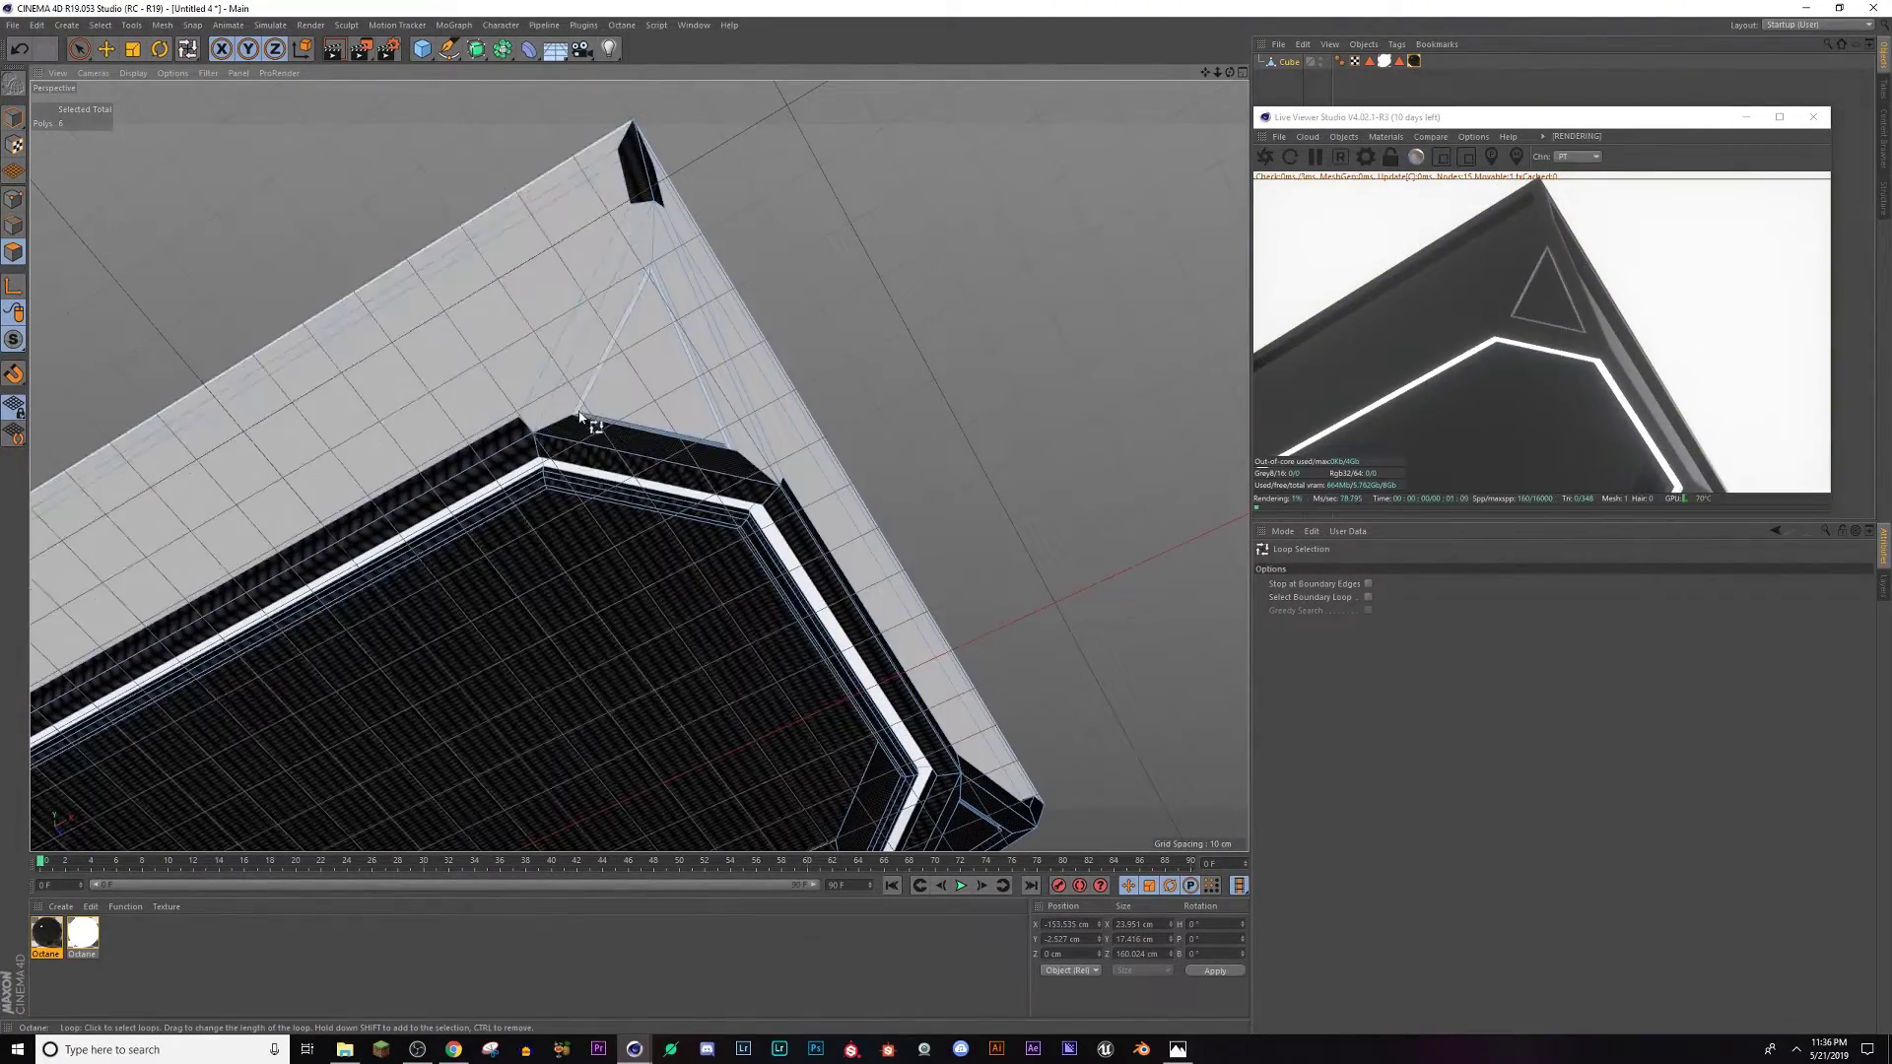
pyautogui.keyDown('shift'); pyautogui.click(590, 424); pyautogui.keyUp('shift')
pyautogui.keyDown('alt'); pyautogui.moveTo(901, 736); pyautogui.dragTo(658, 362, button='middle'); pyautogui.keyUp('alt')
pyautogui.keyDown('alt'); pyautogui.moveTo(658, 362); pyautogui.dragTo(445, 483); pyautogui.keyUp('alt')
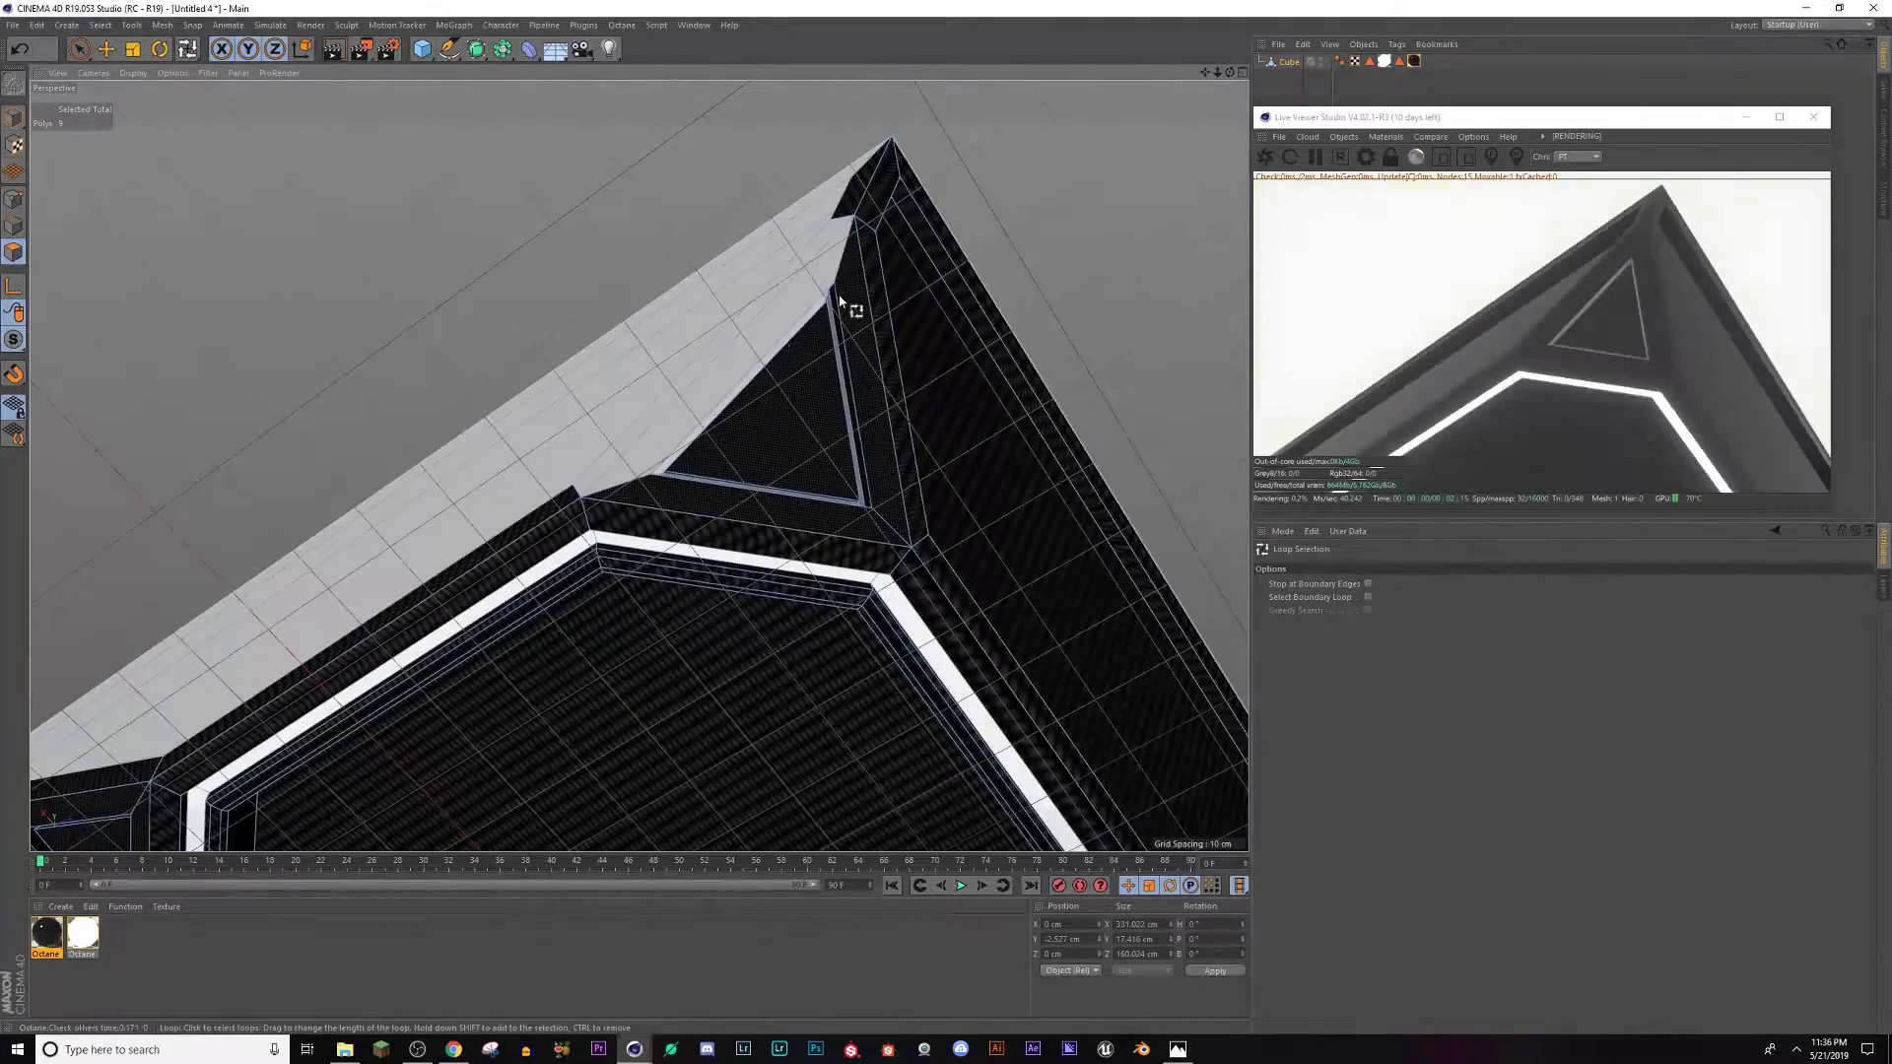
pyautogui.keyDown('shift'); pyautogui.click(827, 302); pyautogui.keyUp('shift')
pyautogui.keyDown('alt'); pyautogui.moveTo(828, 303); pyautogui.dragTo(794, 499); pyautogui.keyUp('alt')
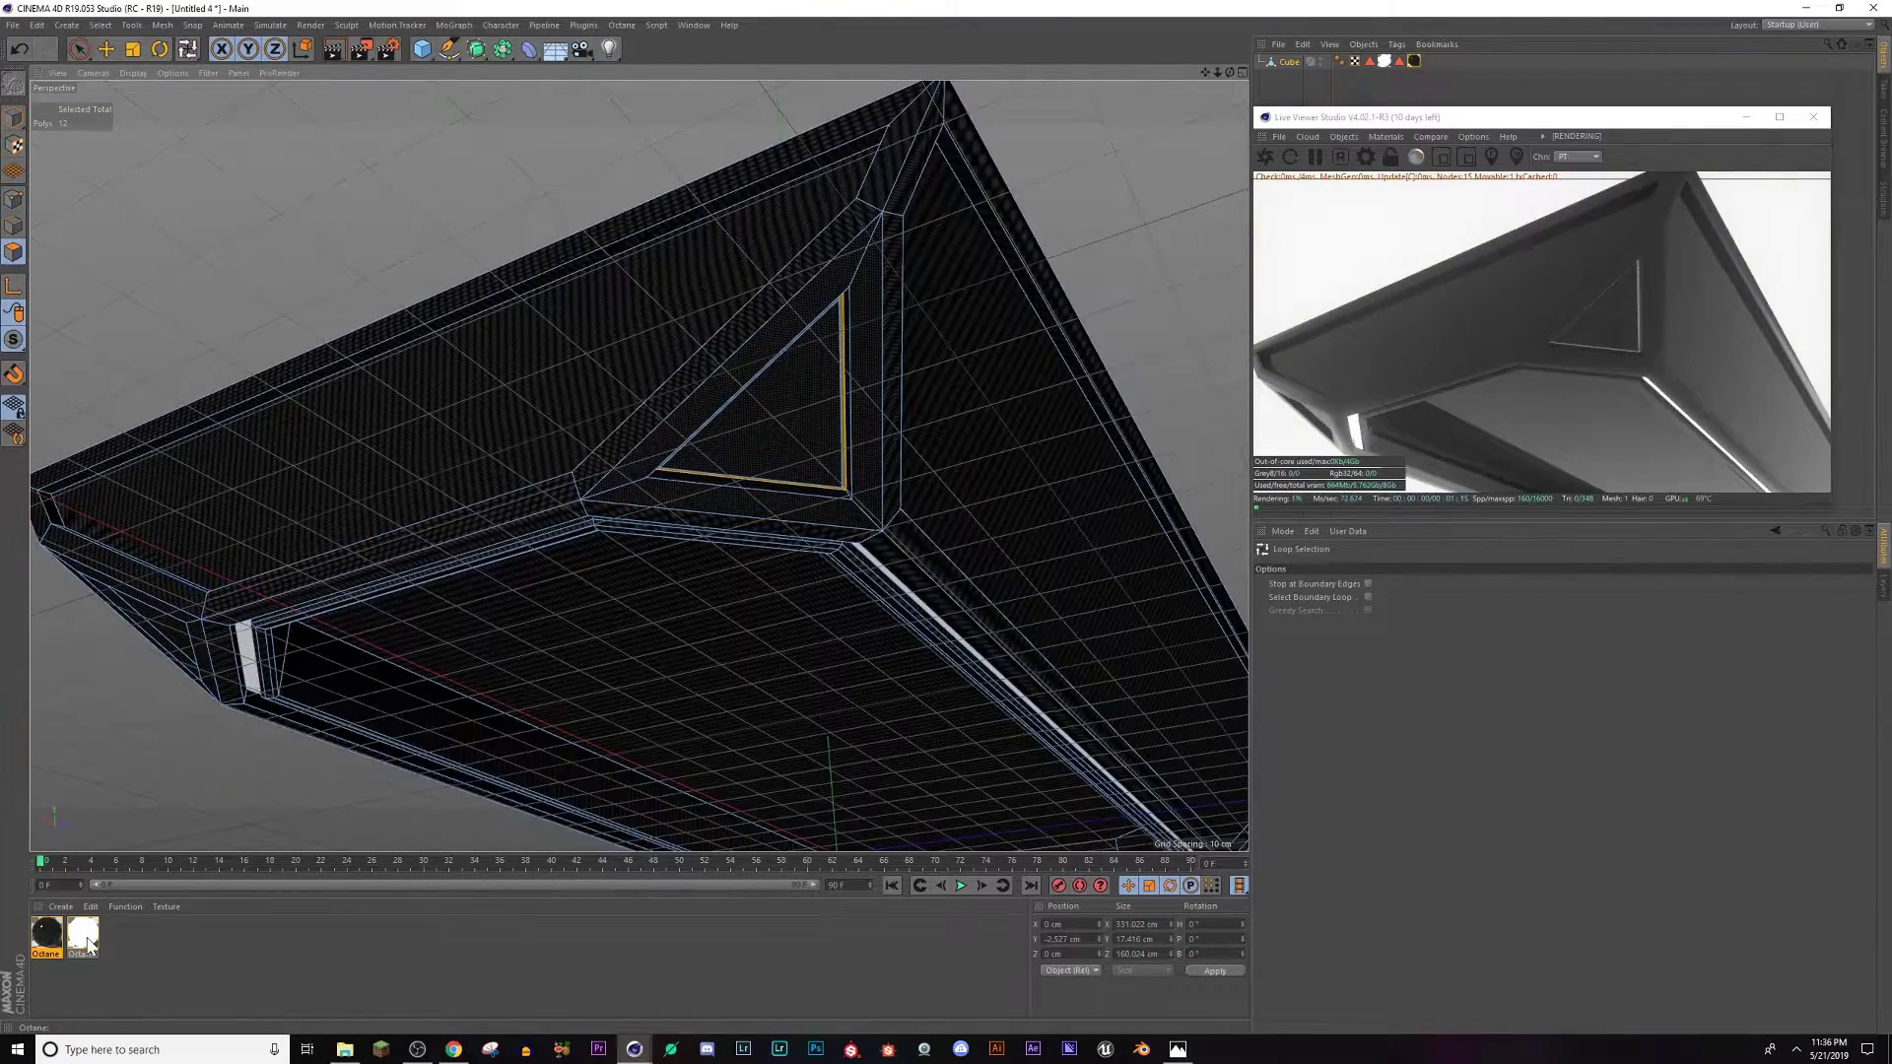
# Duplicate the white emissive Octane material and lower the copy's blackbody temperature to about 1160 for a warm glow.
pyautogui.keyDown('ctrl'); pyautogui.moveTo(85, 934); pyautogui.dragTo(116, 938); pyautogui.keyUp('ctrl')
pyautogui.doubleClick(111, 944)
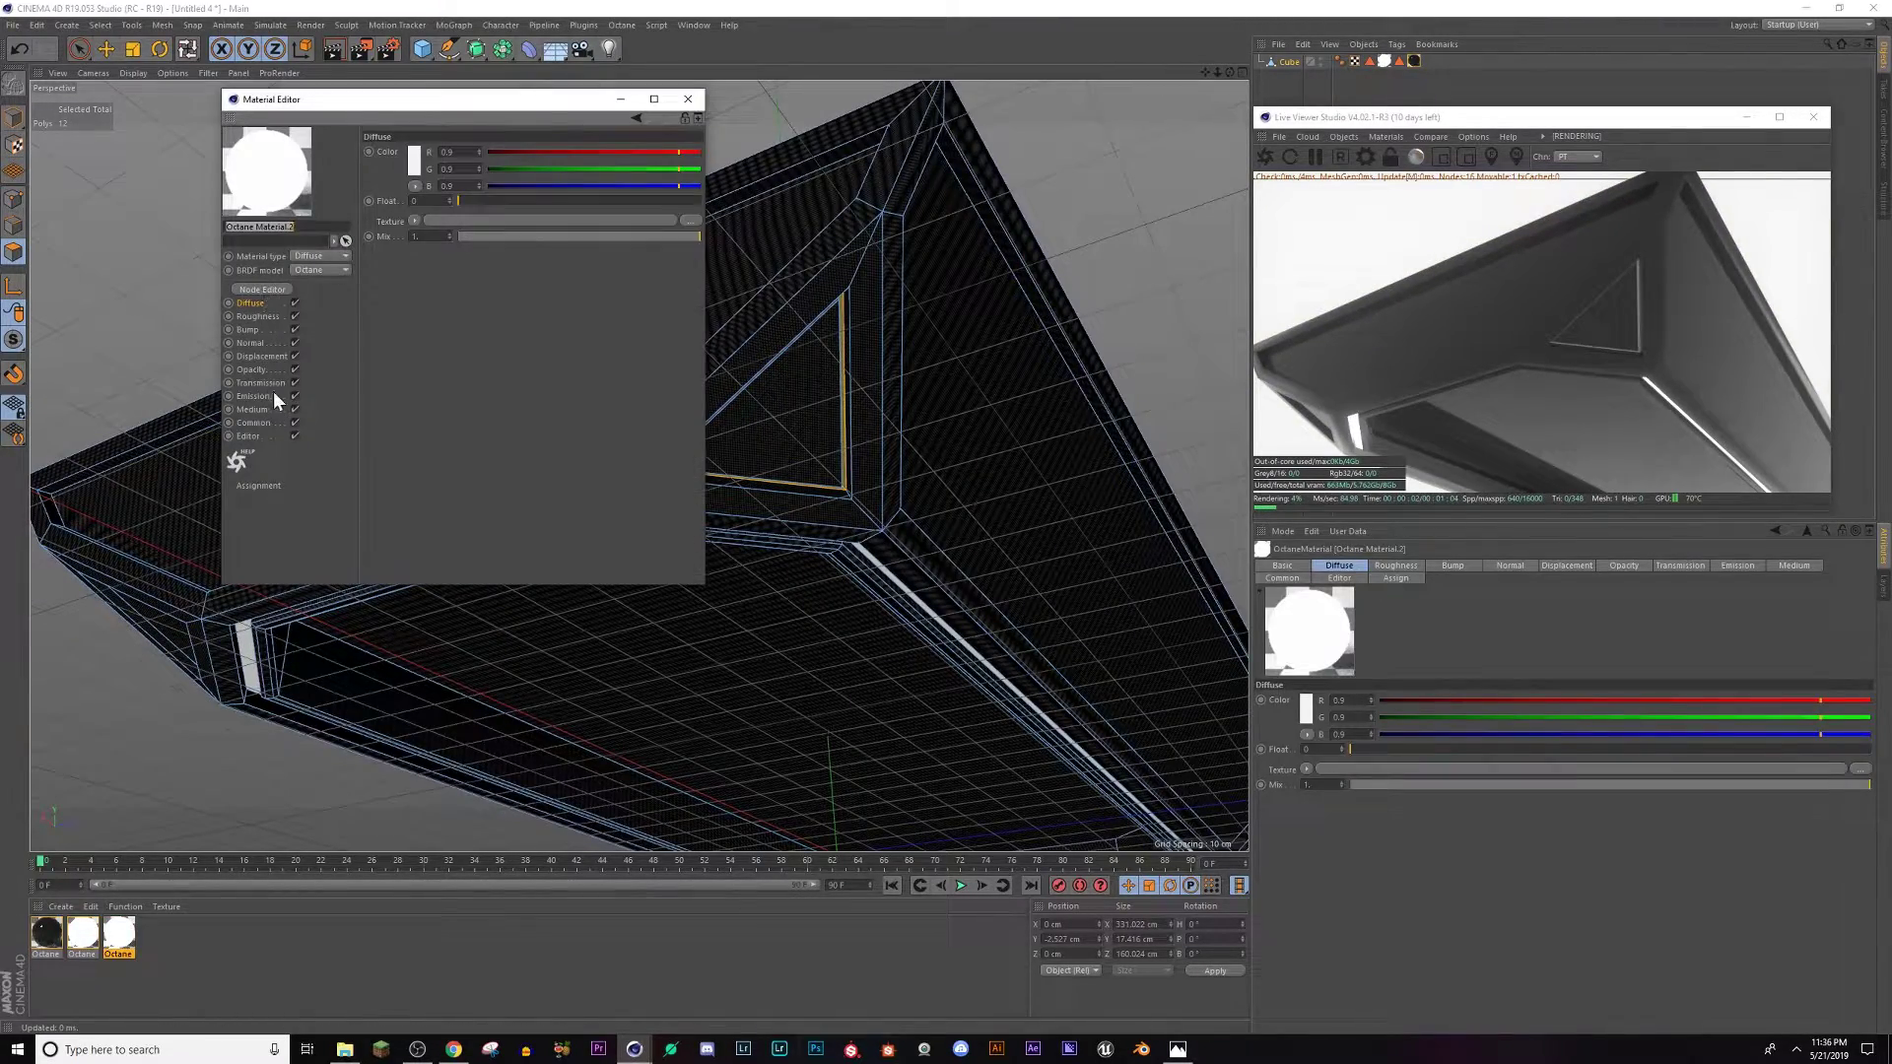
pyautogui.click(264, 396)
pyautogui.click(421, 199)
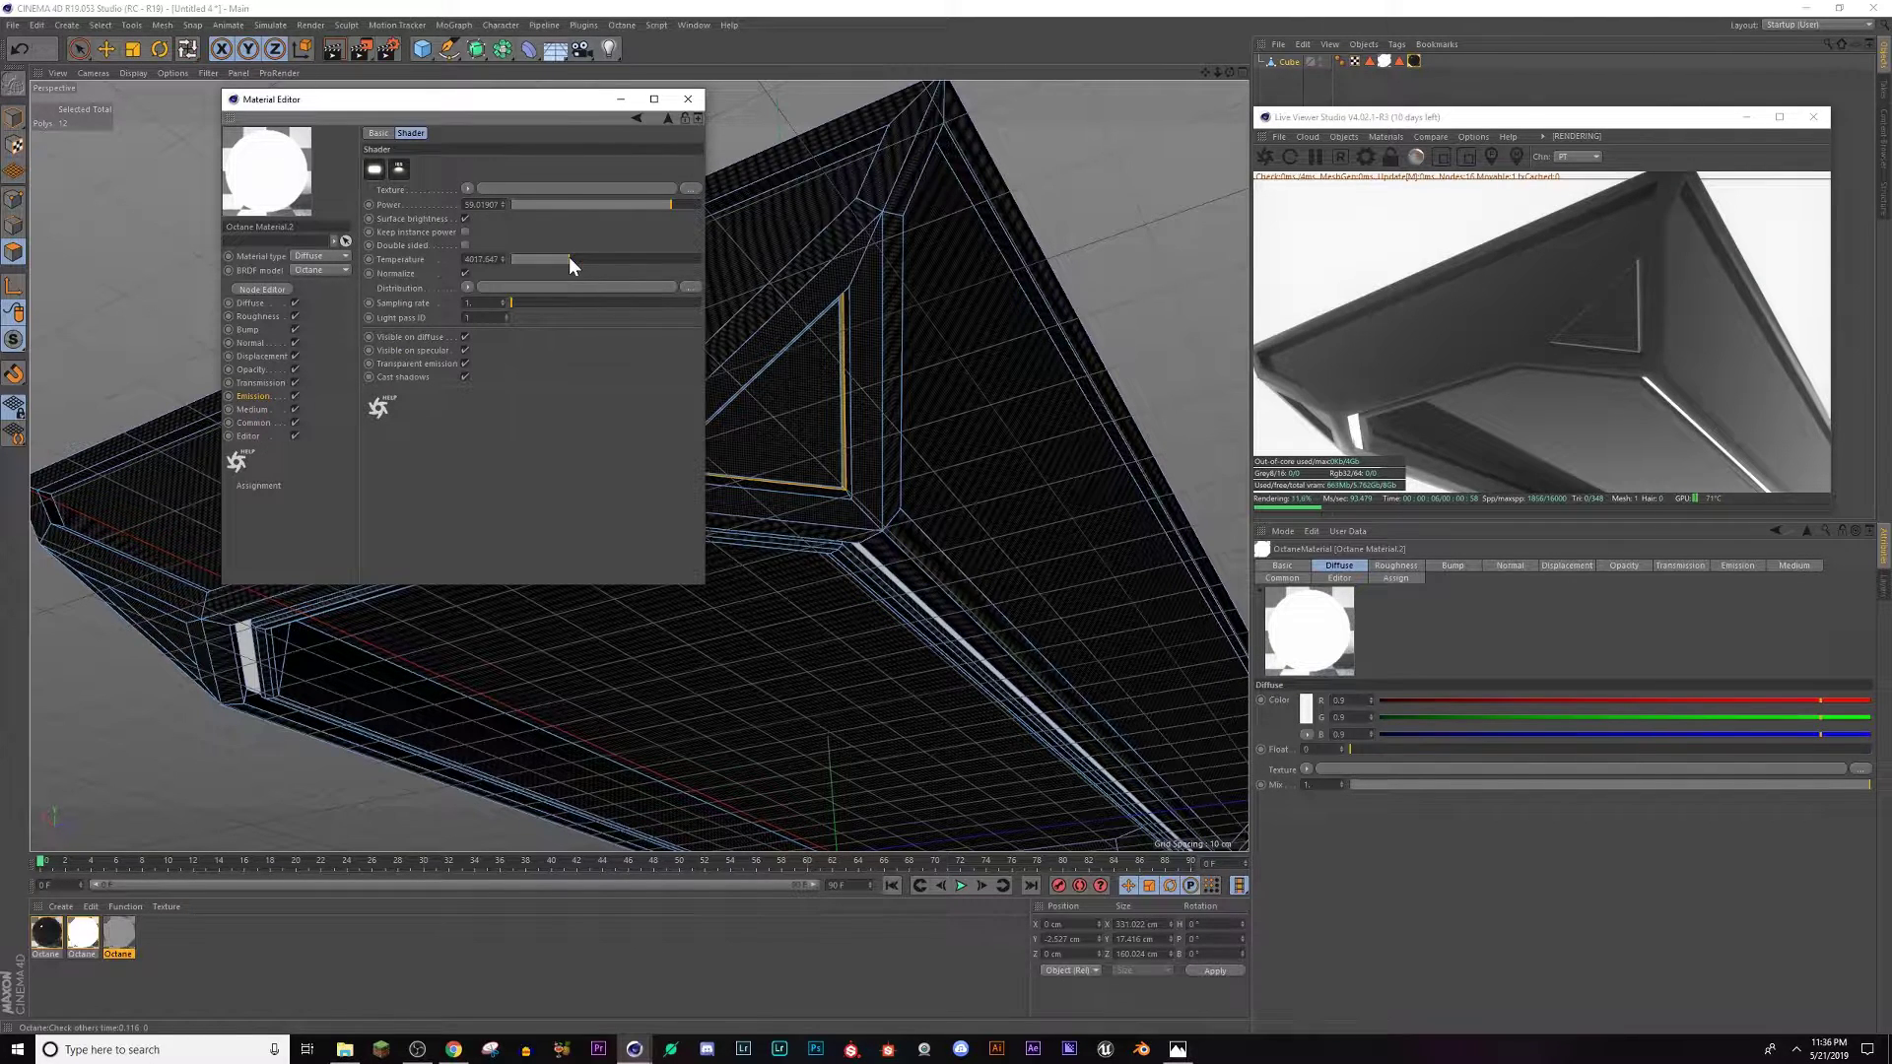
pyautogui.moveTo(569, 258); pyautogui.dragTo(529, 260)
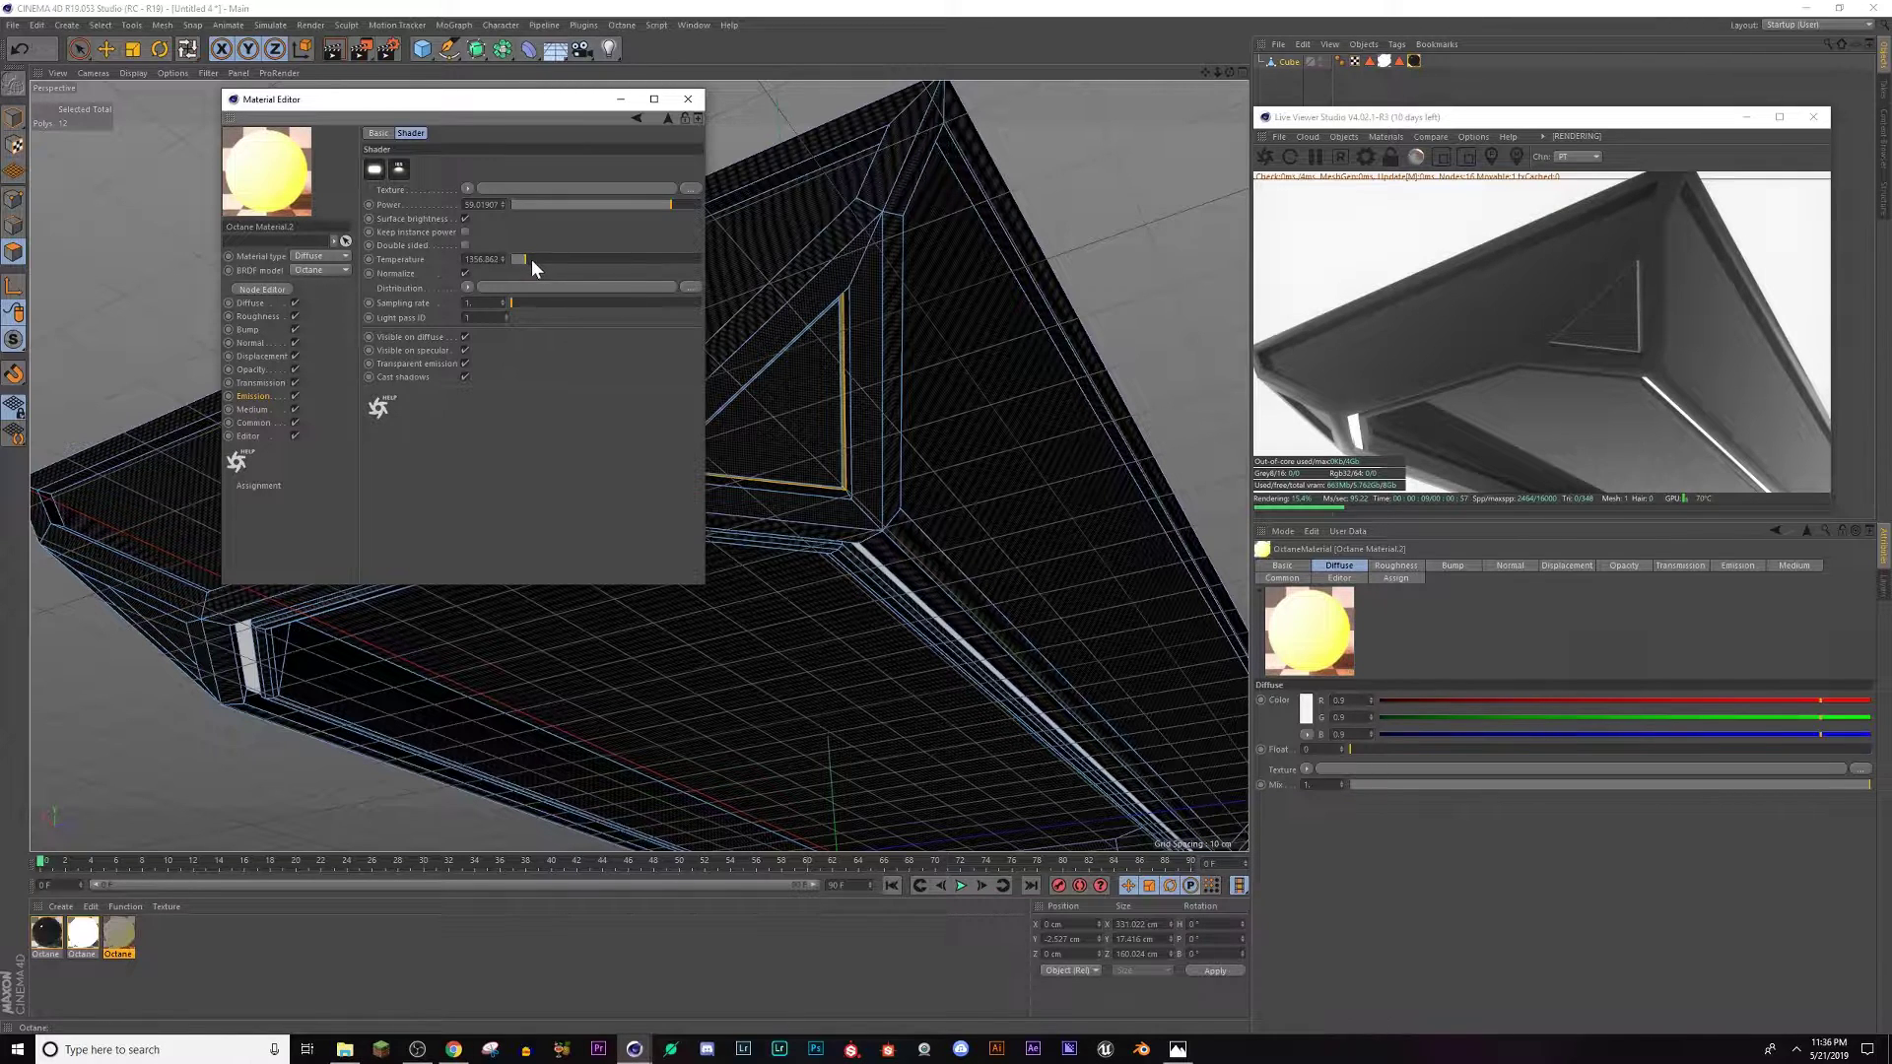
pyautogui.click(686, 99)
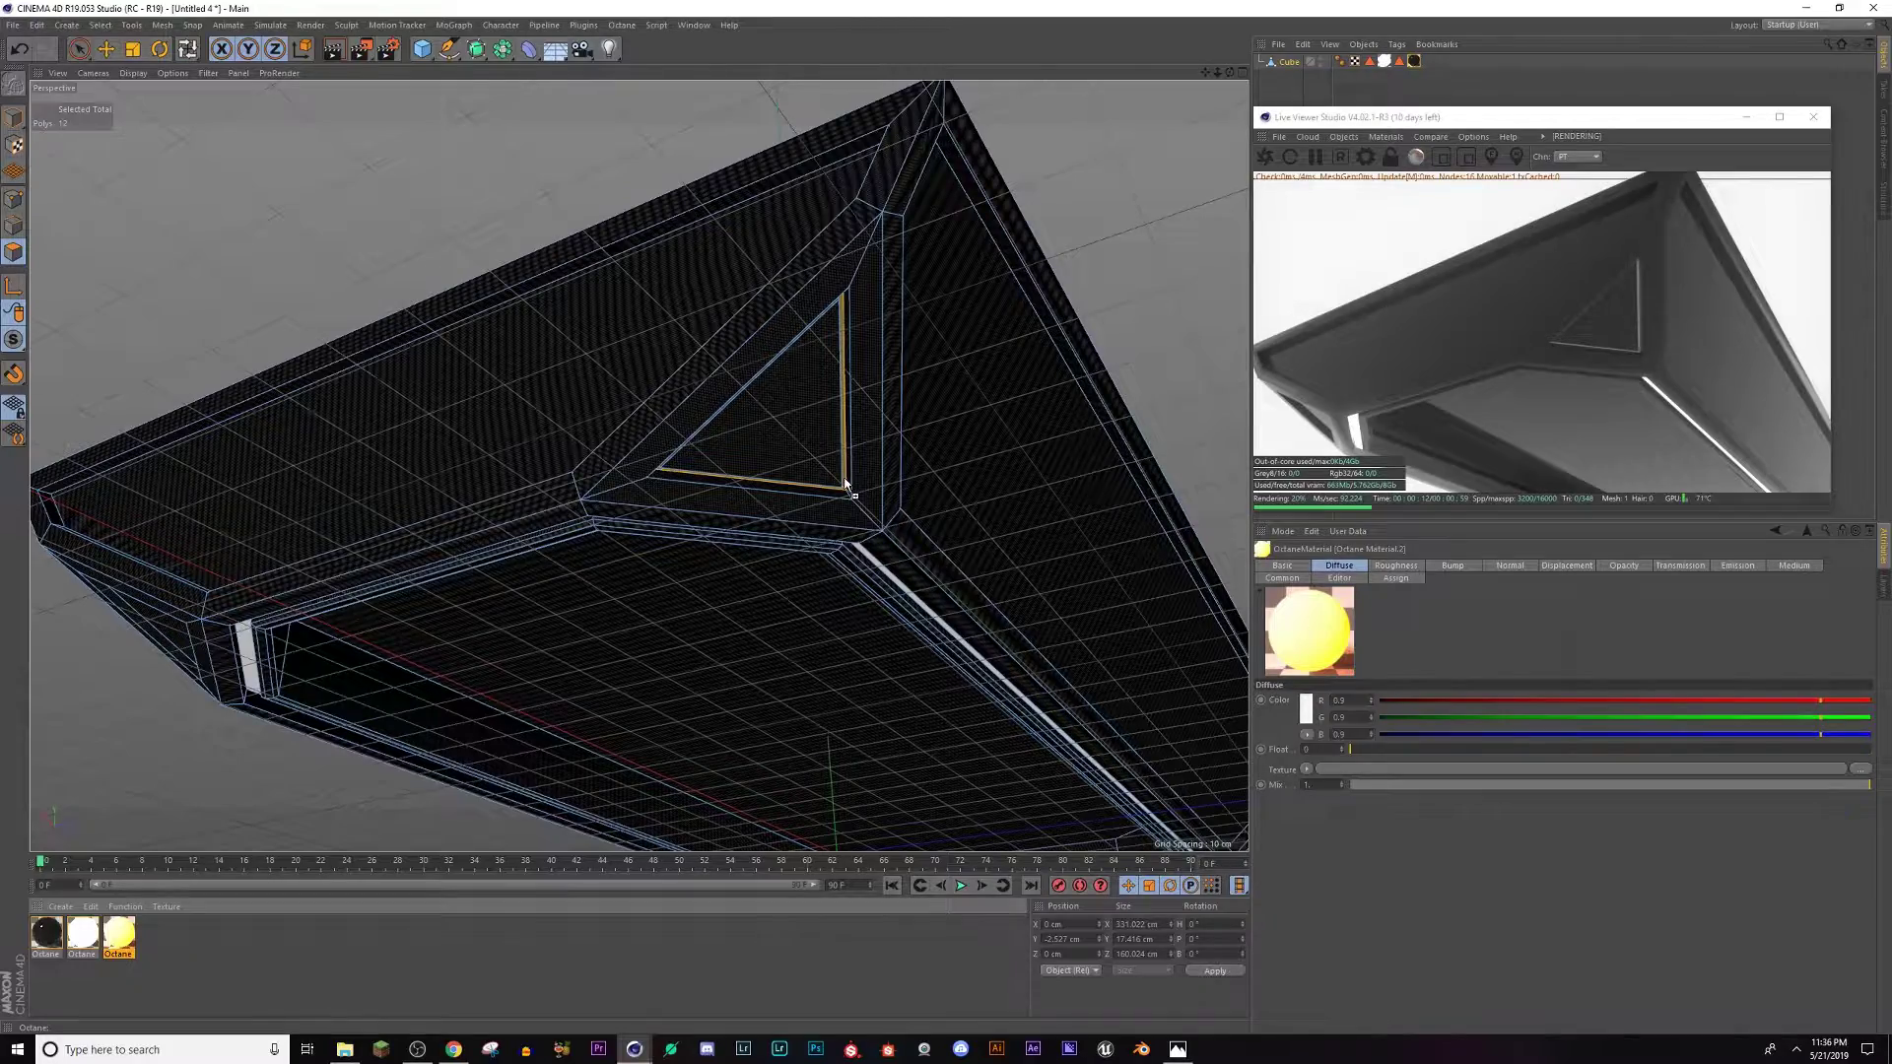
# Apply the yellow emissive material to the selected faces outlining the triangular corner panels.
pyautogui.moveTo(846, 485); pyautogui.dragTo(840, 483)
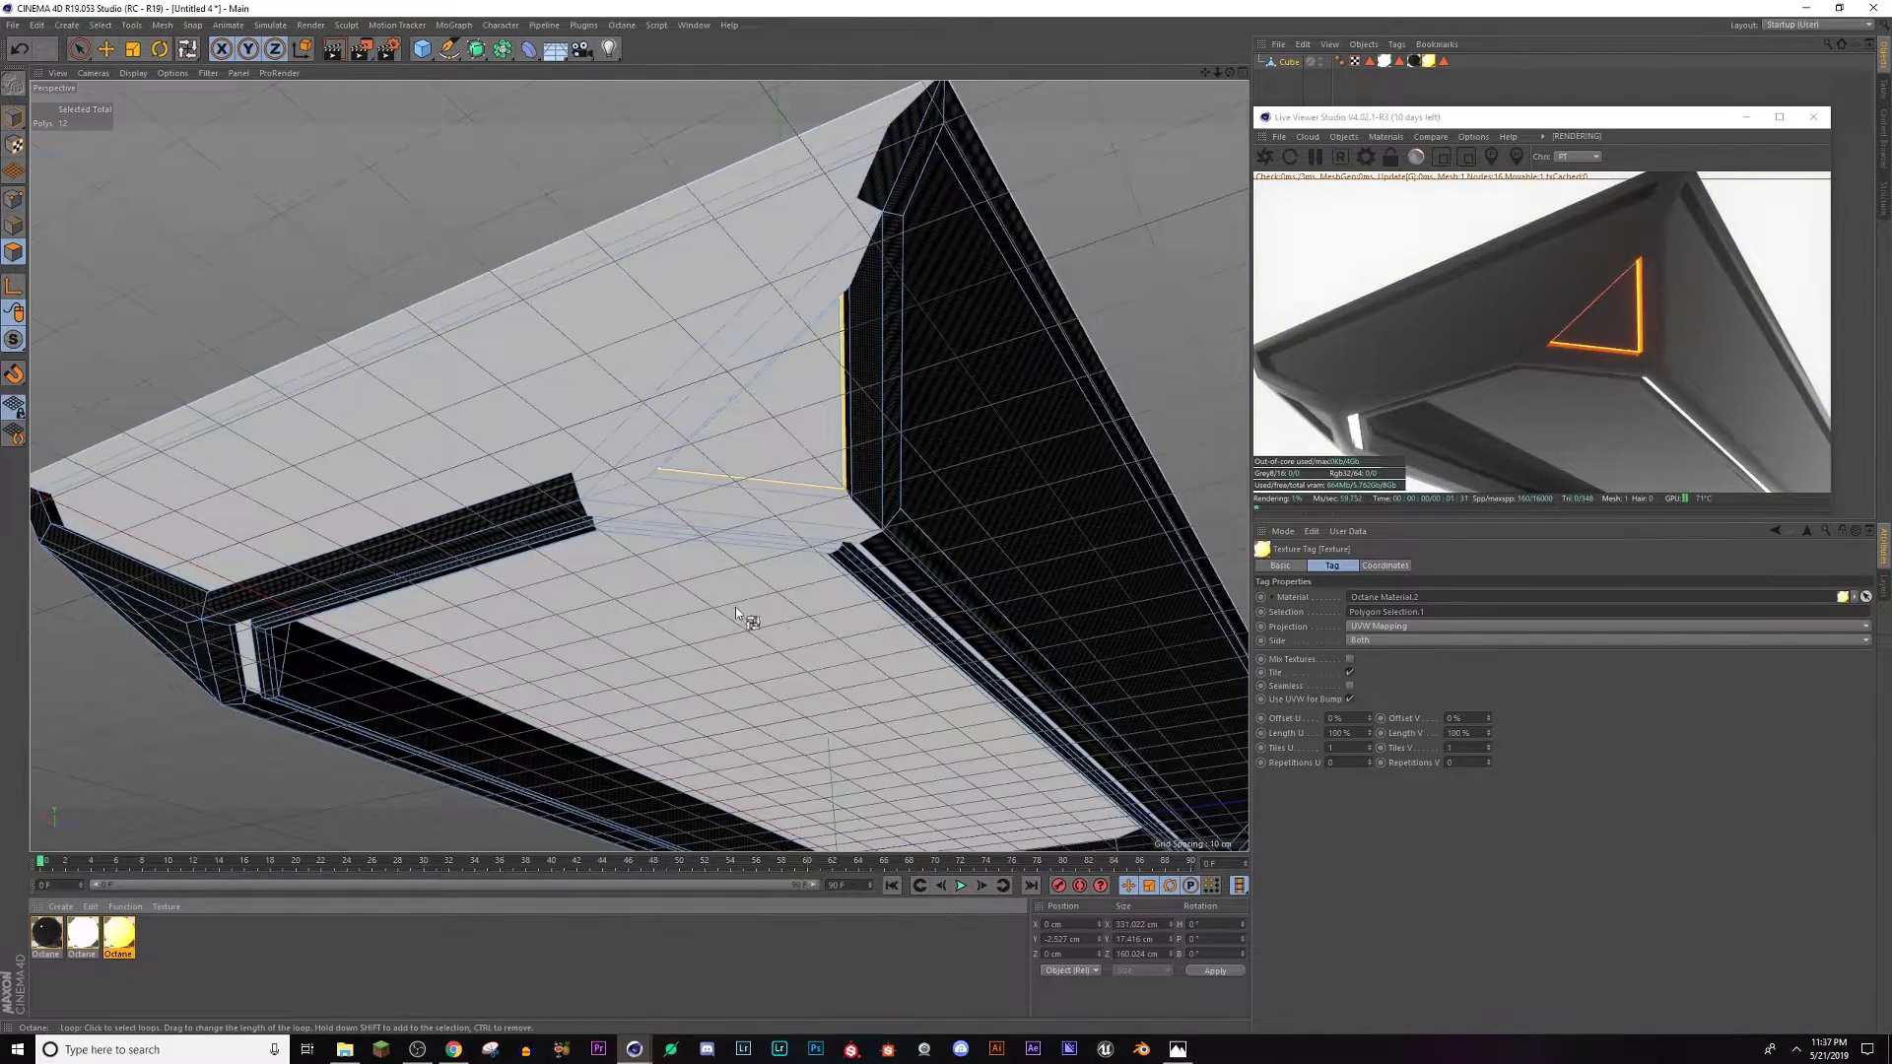
pyautogui.keyDown('alt'); pyautogui.moveTo(735, 606); pyautogui.dragTo(700, 558); pyautogui.keyUp('alt')
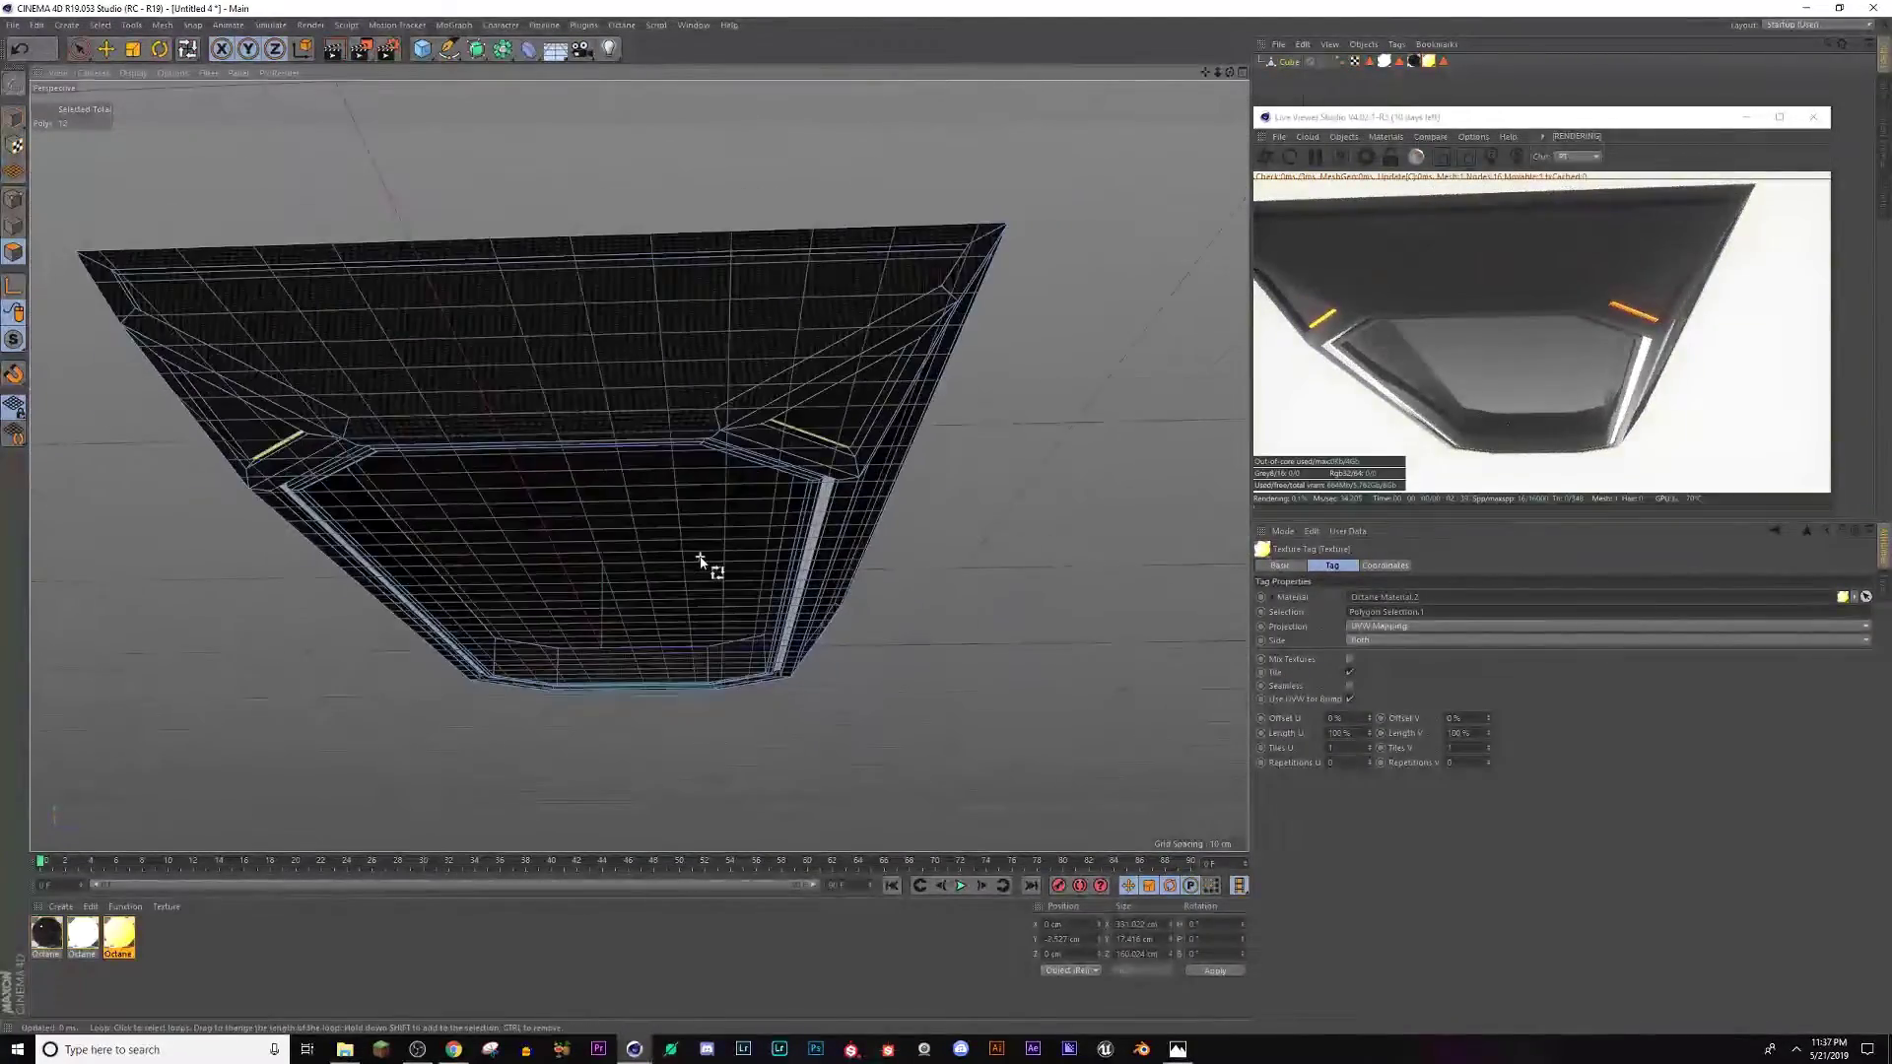
pyautogui.scroll(-3, 700, 558)
pyautogui.moveTo(608, 493)
pyautogui.keyDown('alt'); pyautogui.mouseDown()
pyautogui.moveTo(568, 423)
pyautogui.moveTo(371, 432)
pyautogui.moveTo(179, 455)
pyautogui.moveTo(198, 515)
pyautogui.moveTo(213, 470)
pyautogui.moveTo(157, 456)
pyautogui.moveTo(351, 473)
pyautogui.moveTo(565, 541)
pyautogui.moveTo(54, 144)
pyautogui.mouseUp(); pyautogui.keyUp('alt')
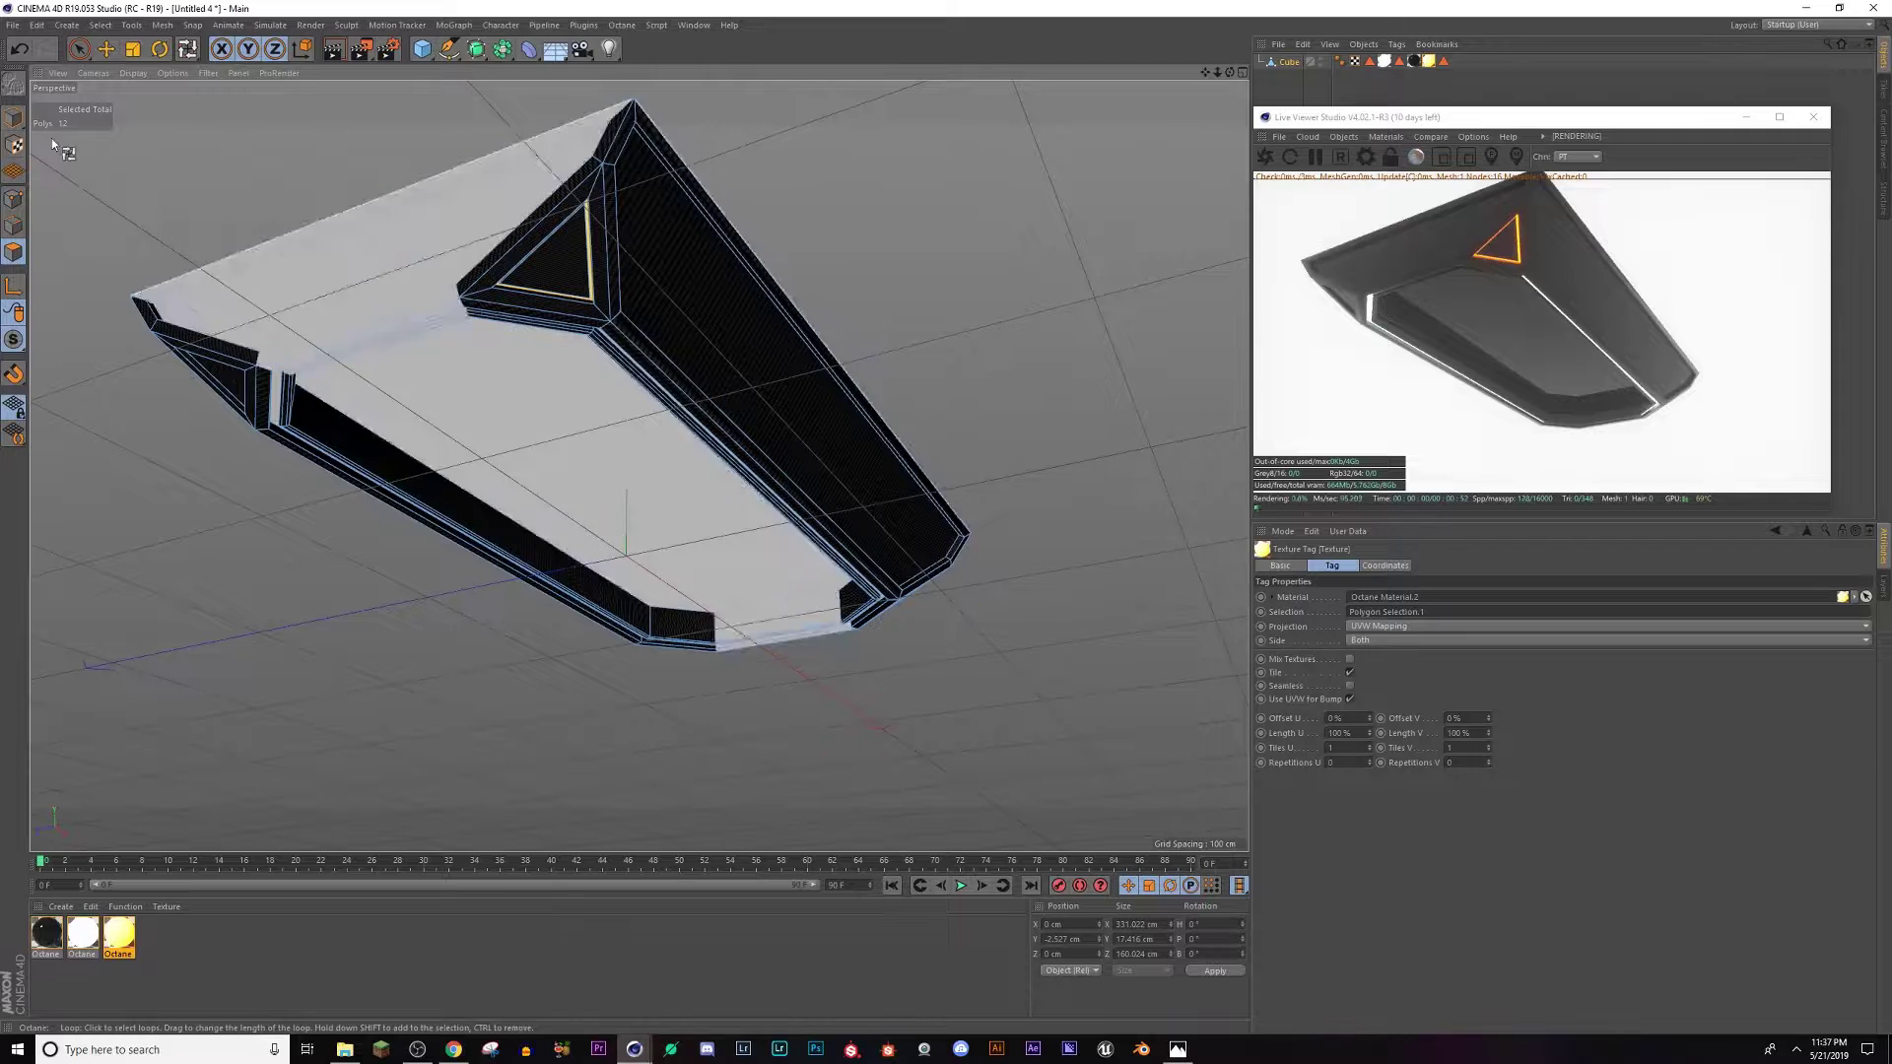
# Return to Model mode, check the cyberpunk alley reference image, and add a Capsule primitive to the scene.
pyautogui.click(14, 120)
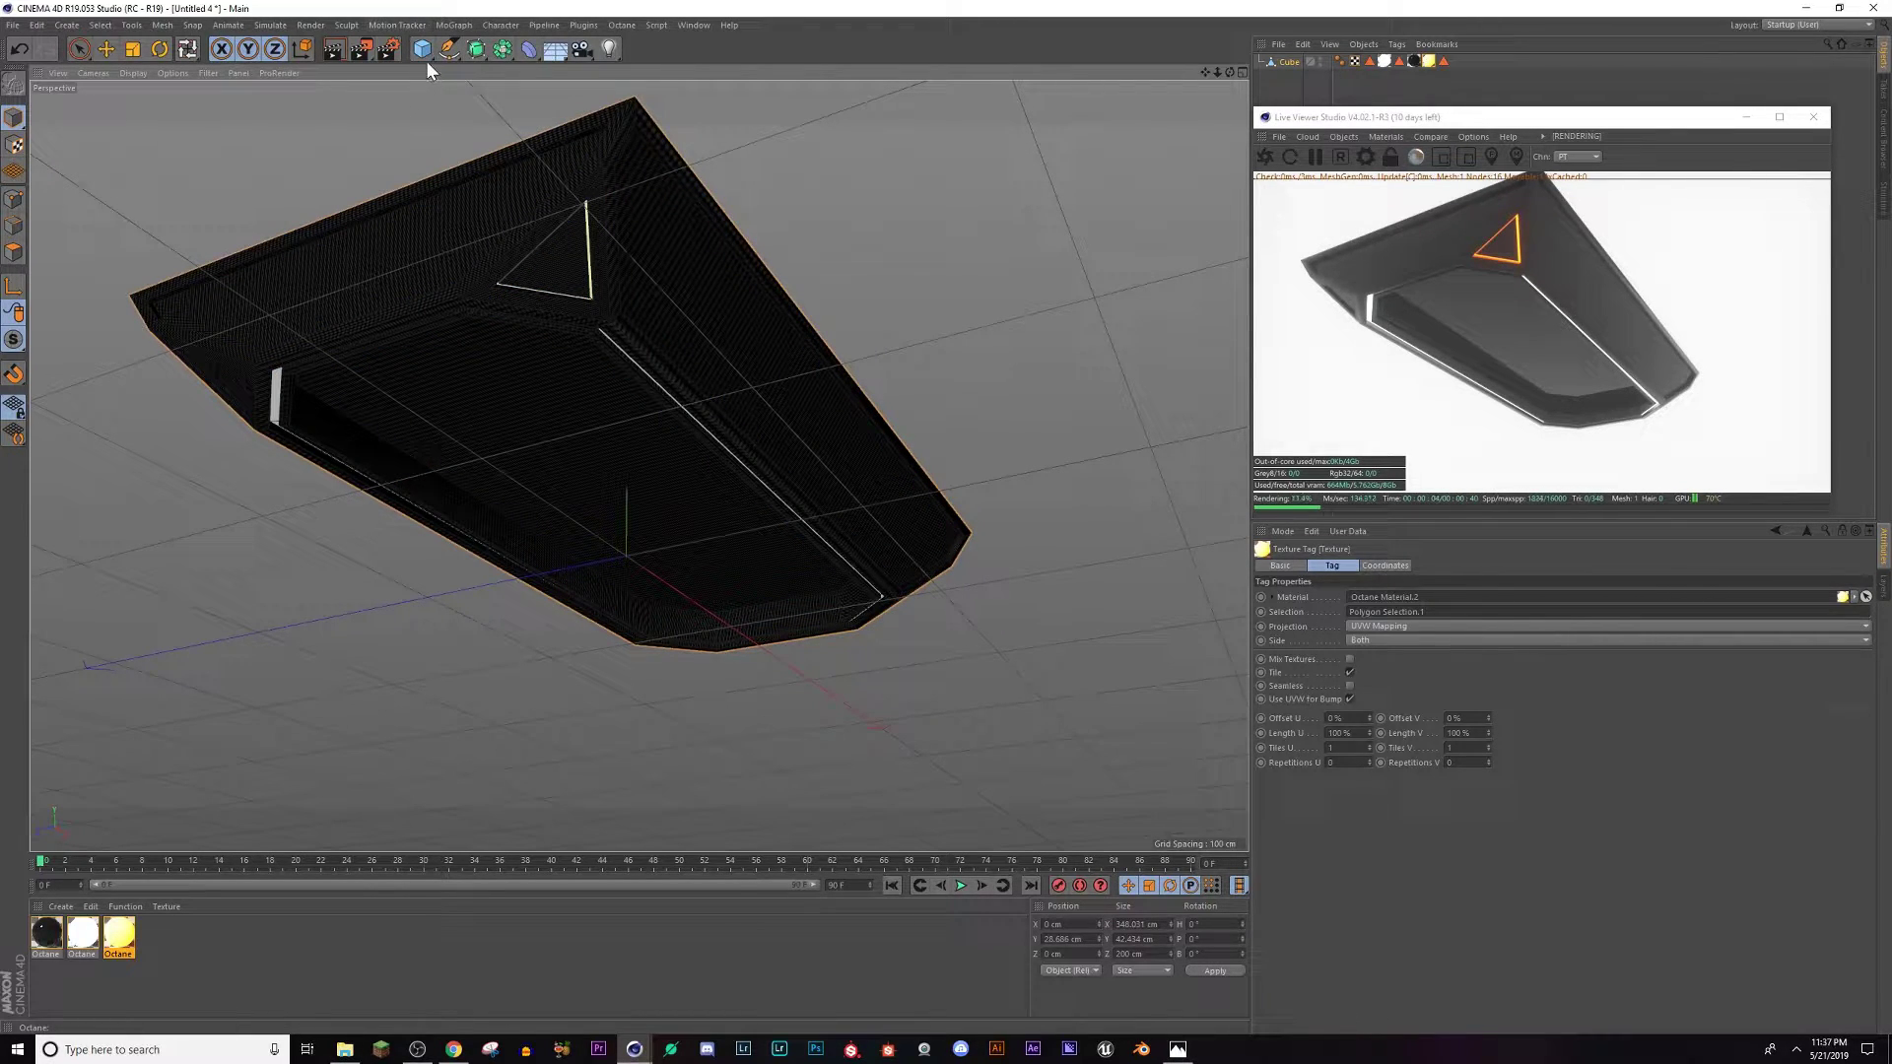
pyautogui.click(1179, 1050)
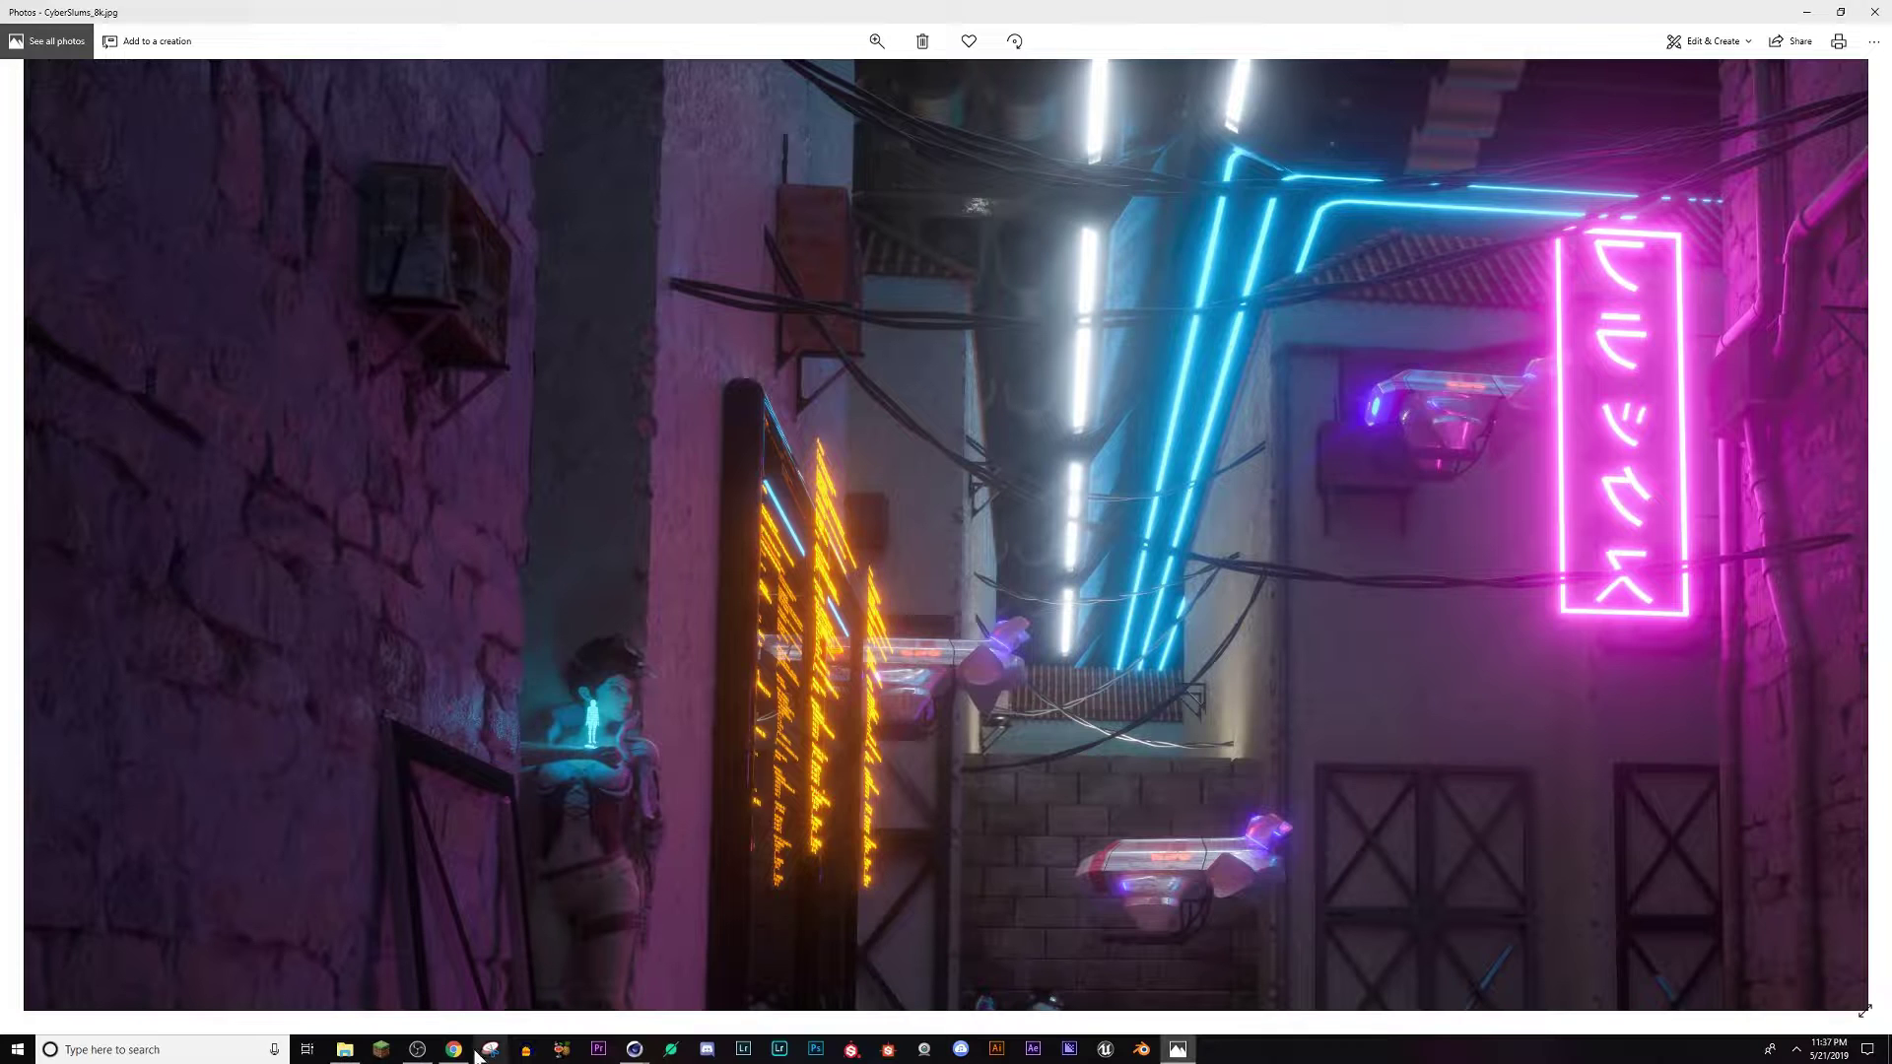
pyautogui.click(645, 1051)
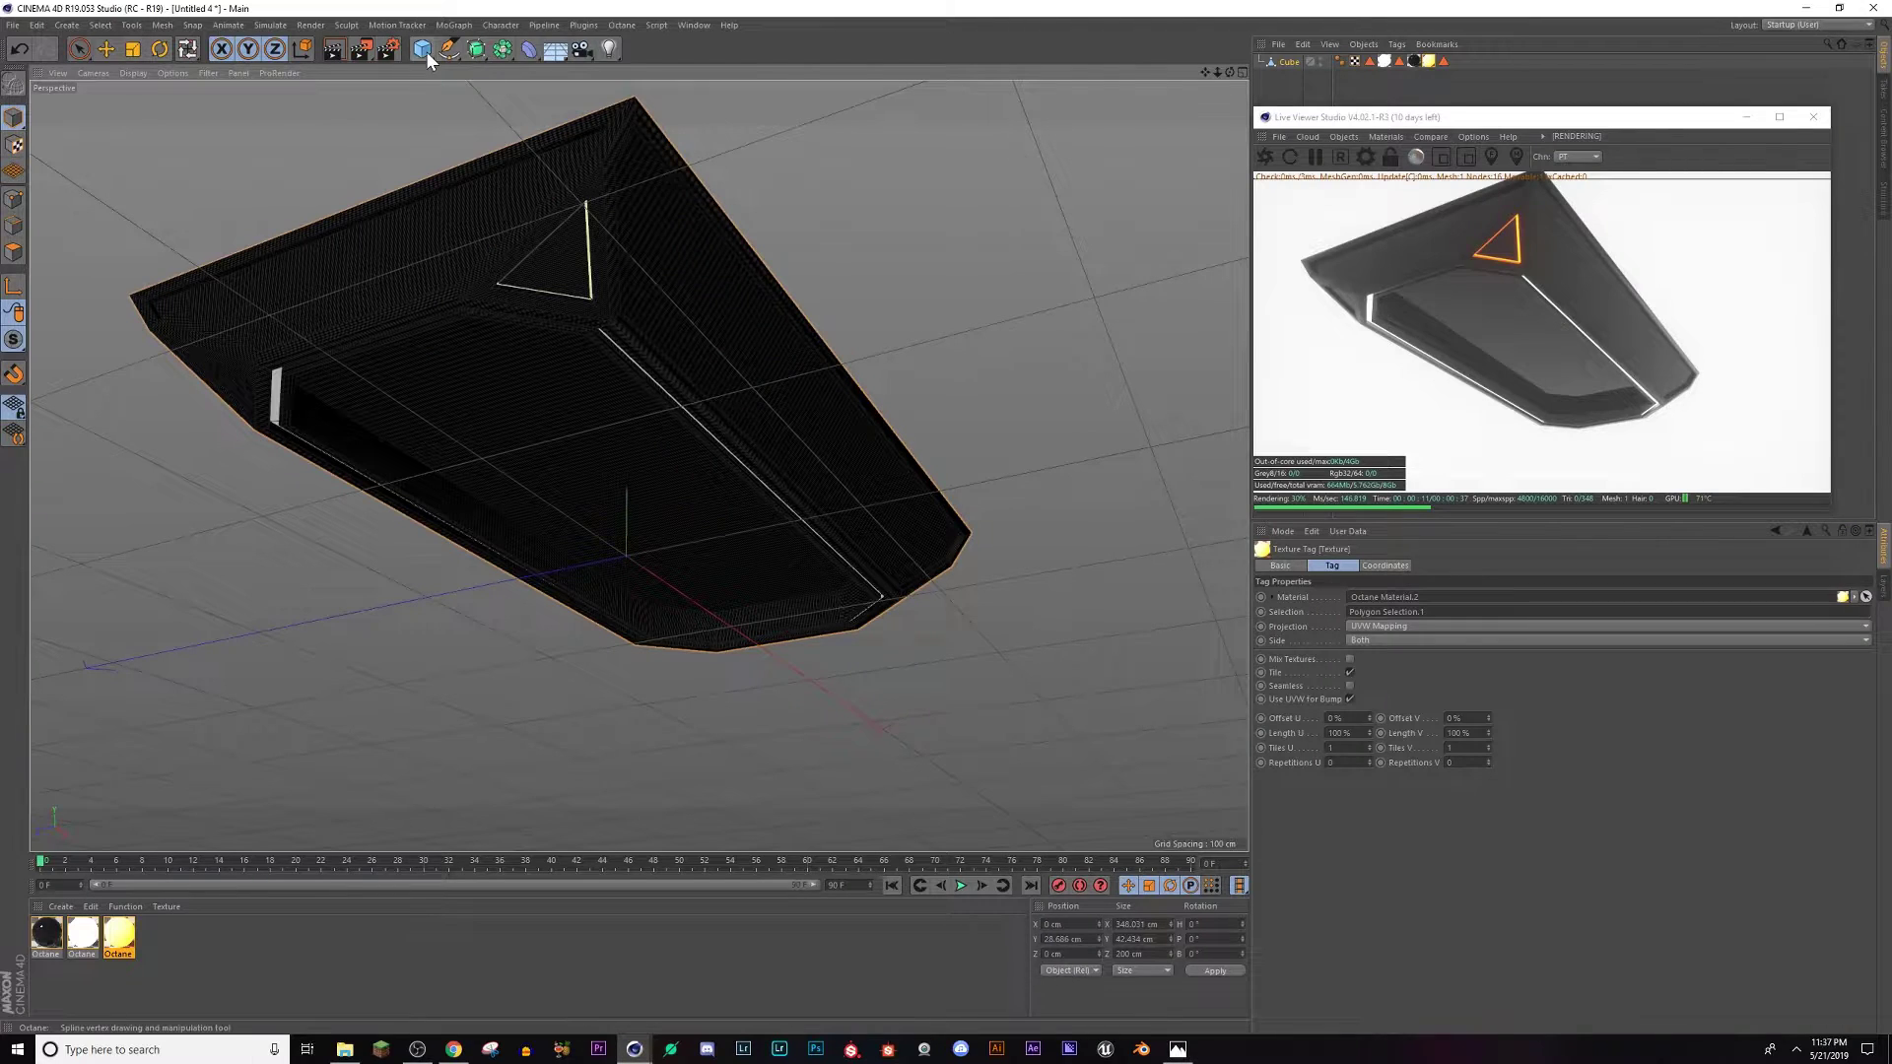
pyautogui.moveTo(427, 56); pyautogui.dragTo(576, 114)
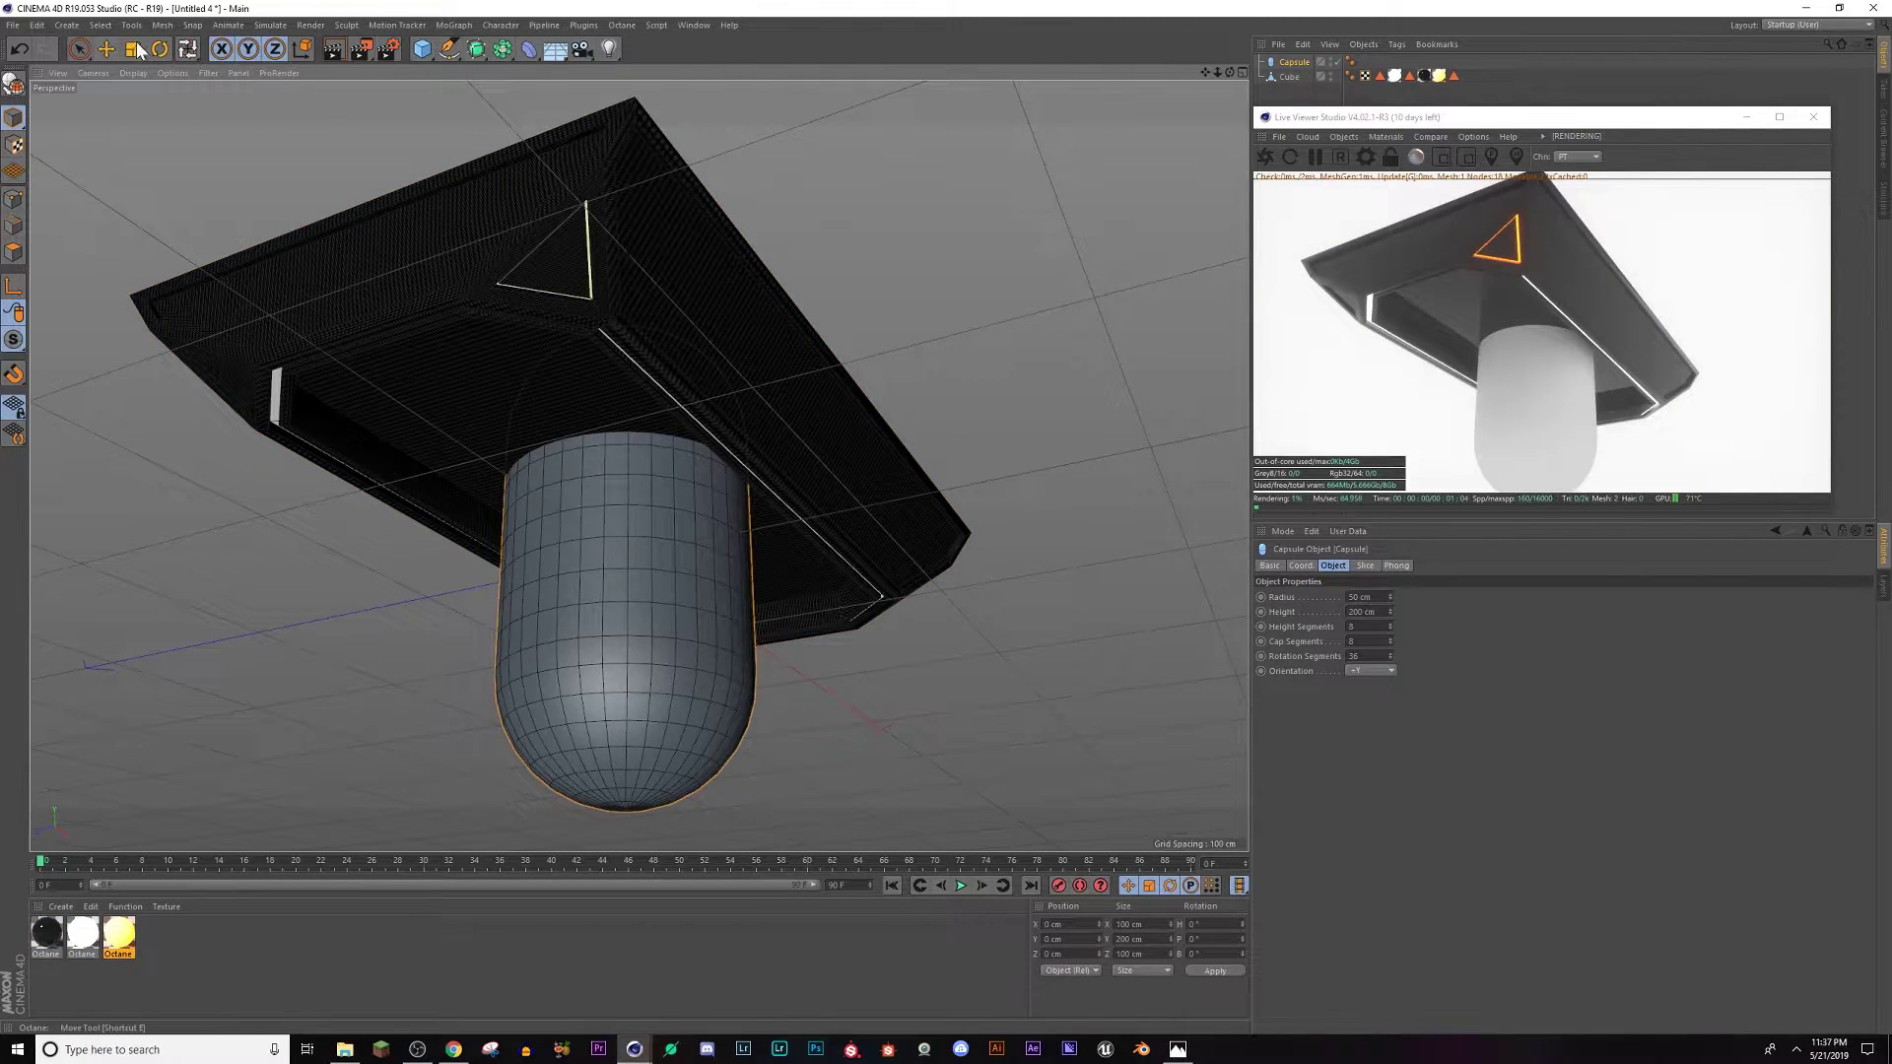
# Rotate the capsule 90° to lie along the platform's length and reduce its radius to about 12.5 cm.
pyautogui.moveTo(571, 550); pyautogui.dragTo(492, 583)
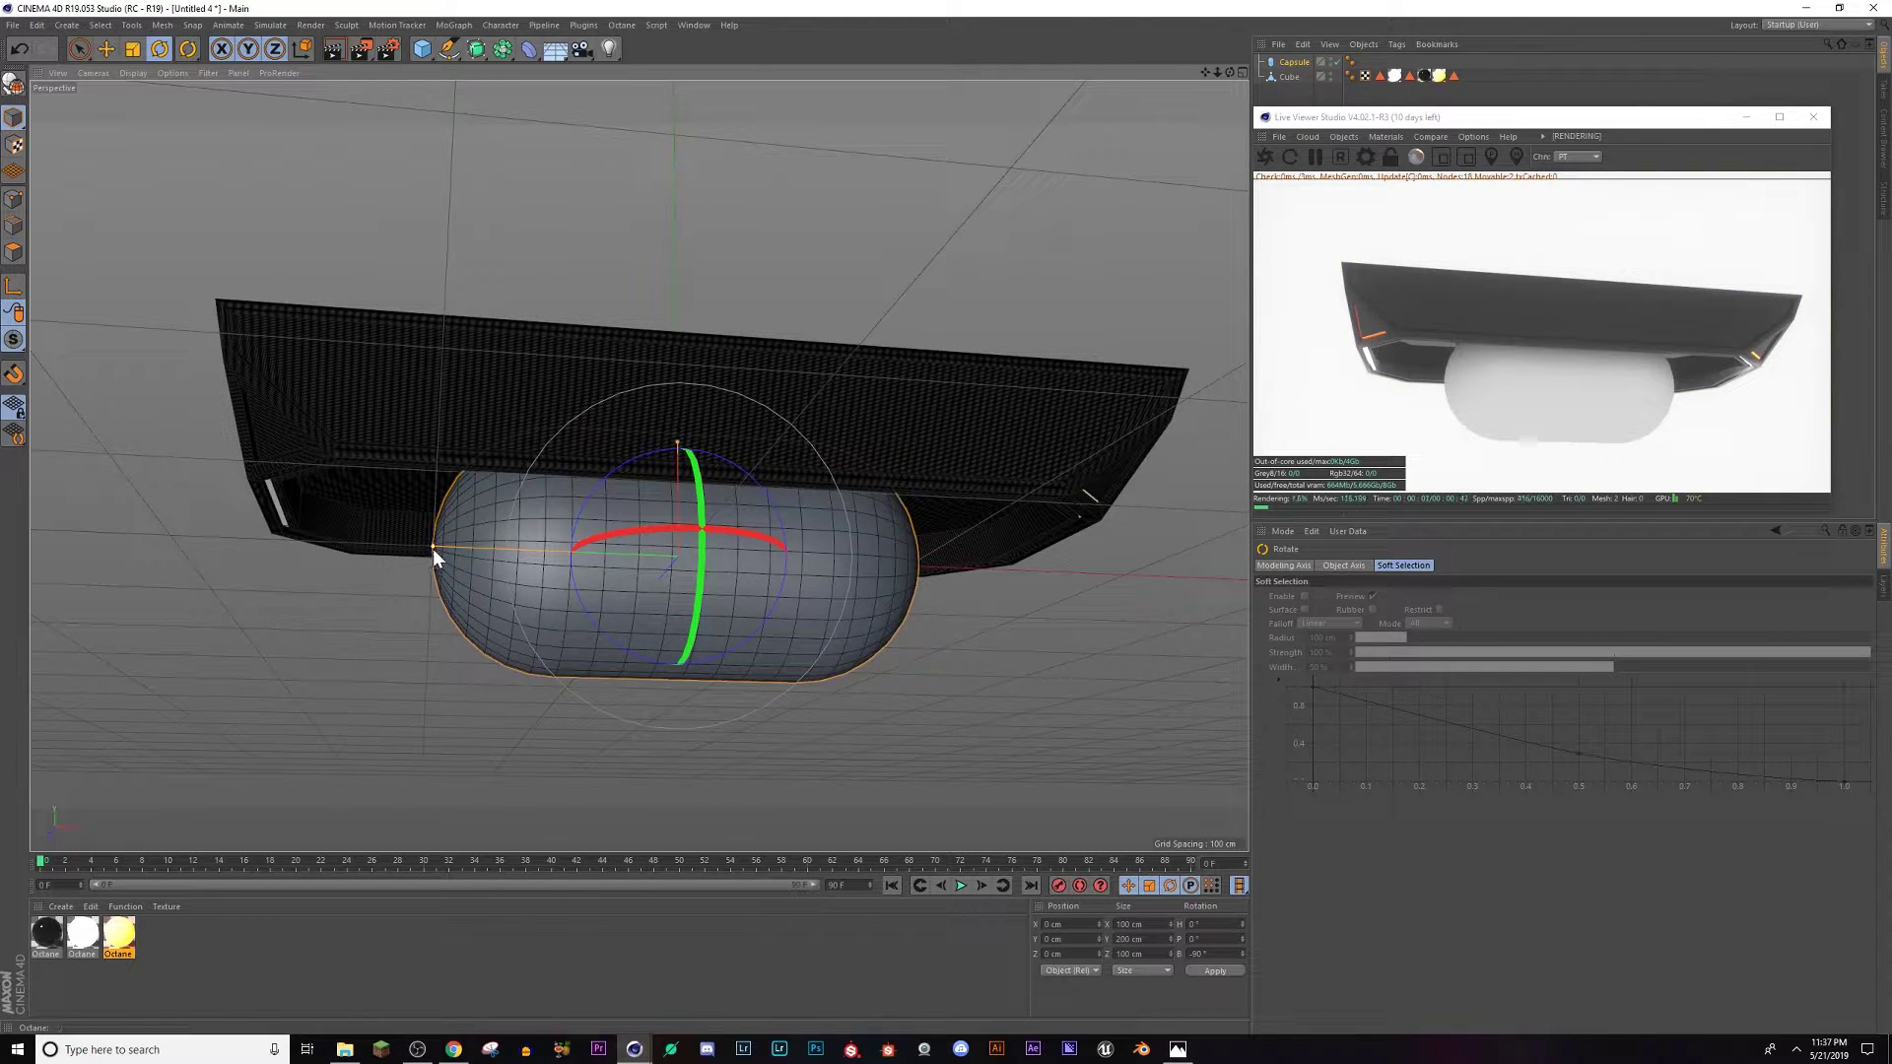
pyautogui.moveTo(677, 444); pyautogui.dragTo(645, 538)
pyautogui.click(1297, 63)
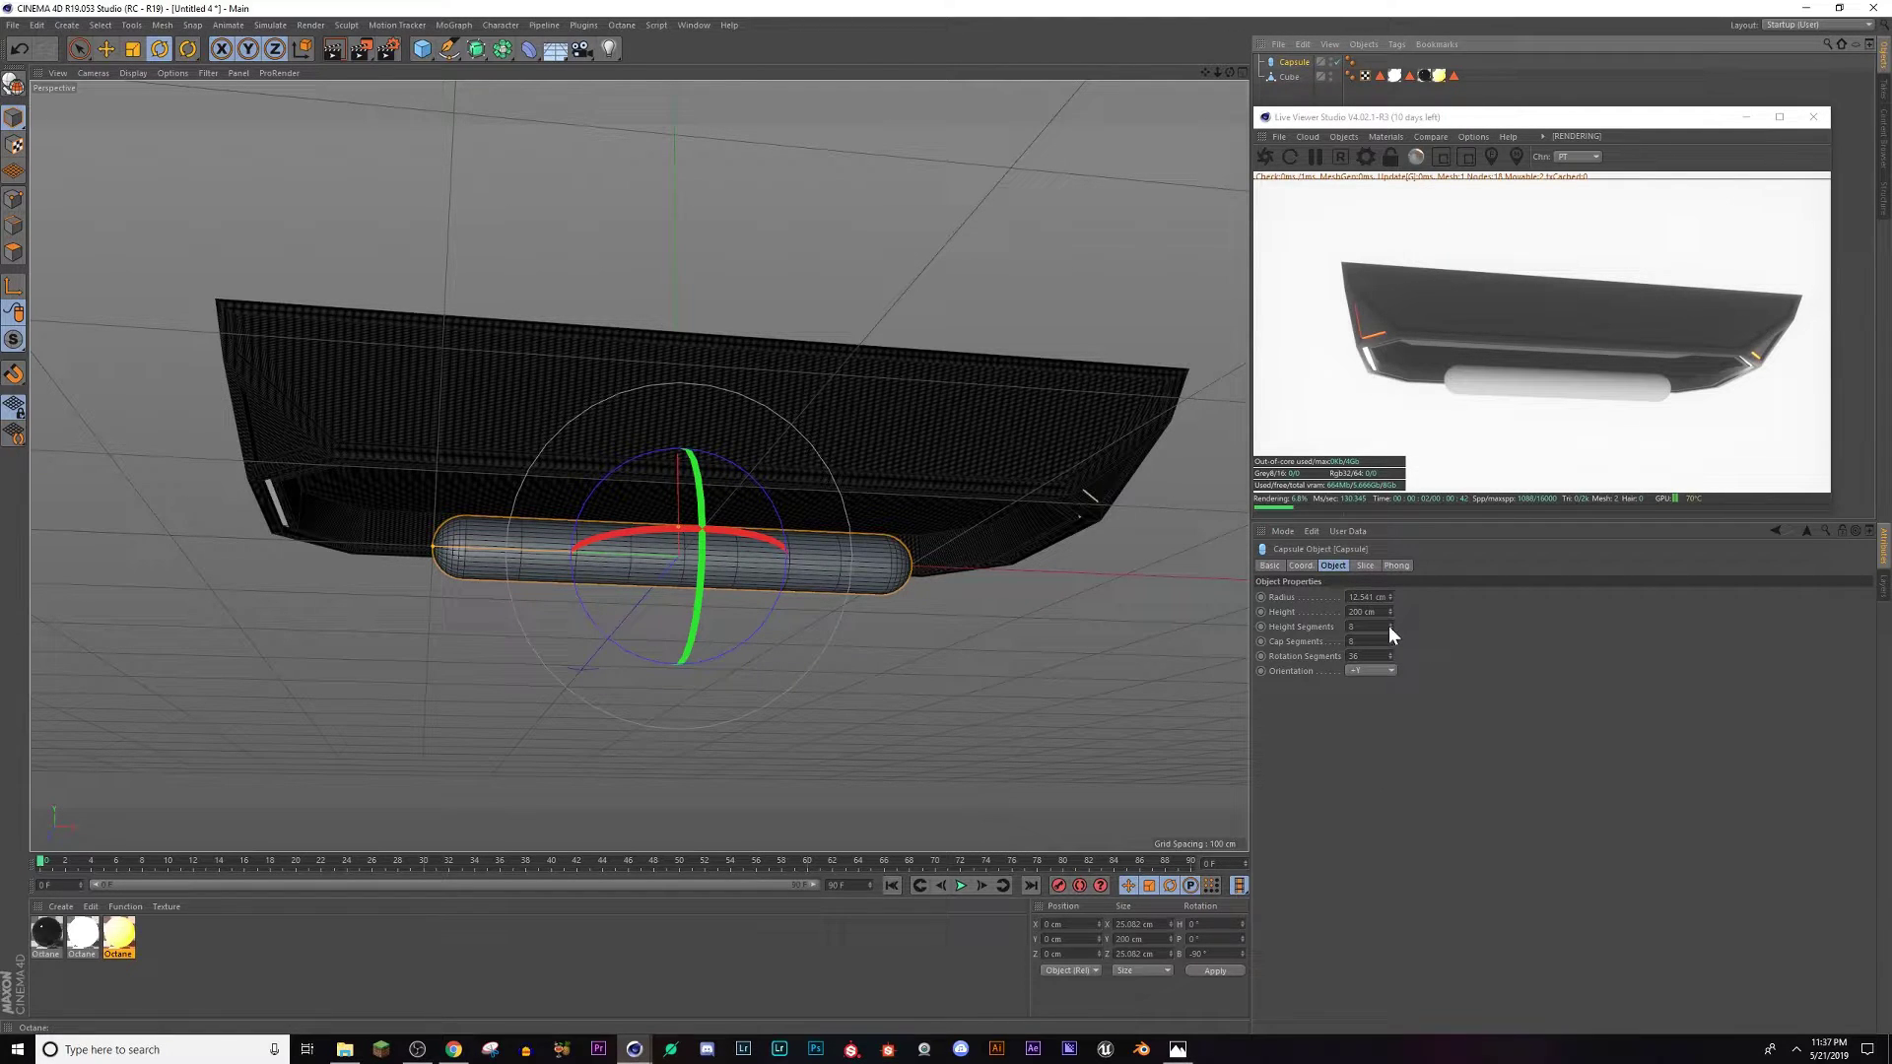
# Set the capsule's height to 273 cm and its height segments to 15.
pyautogui.moveTo(1389, 613); pyautogui.dragTo(1395, 587)
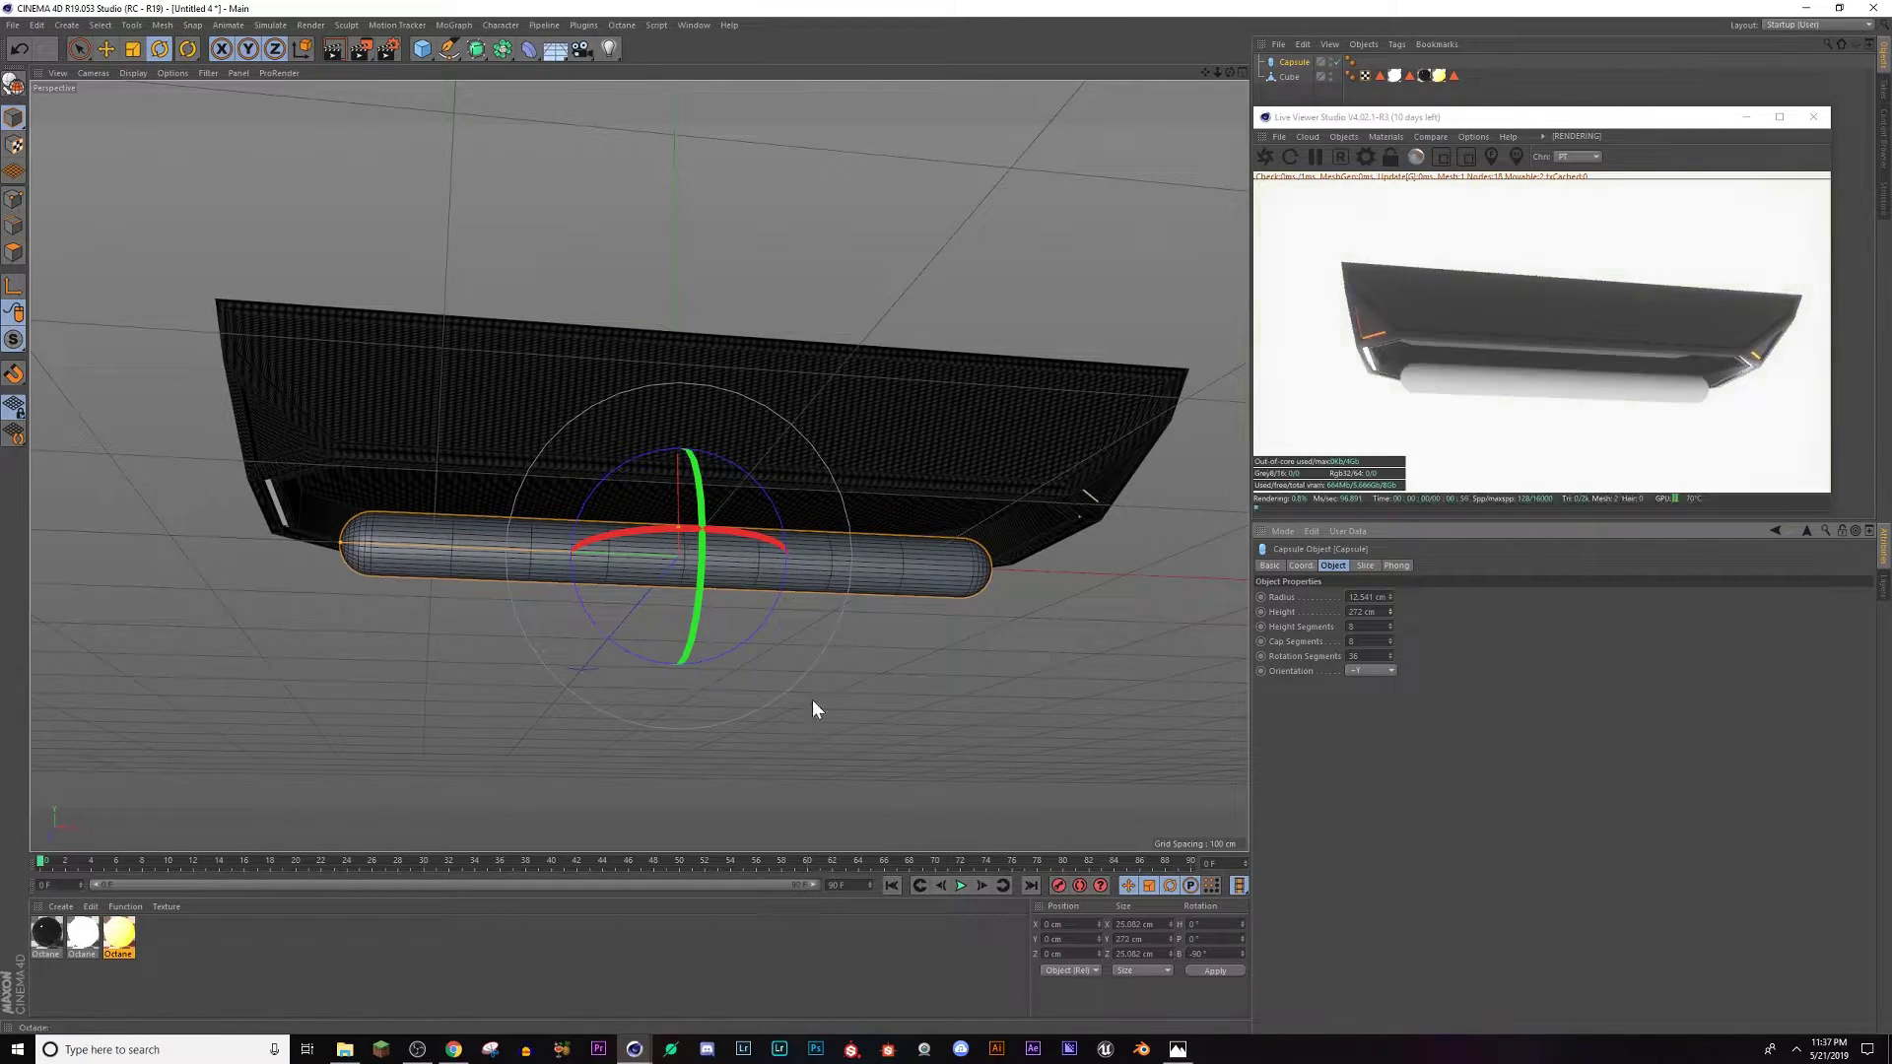
pyautogui.keyDown('alt'); pyautogui.moveTo(813, 702); pyautogui.dragTo(642, 565); pyautogui.keyUp('alt')
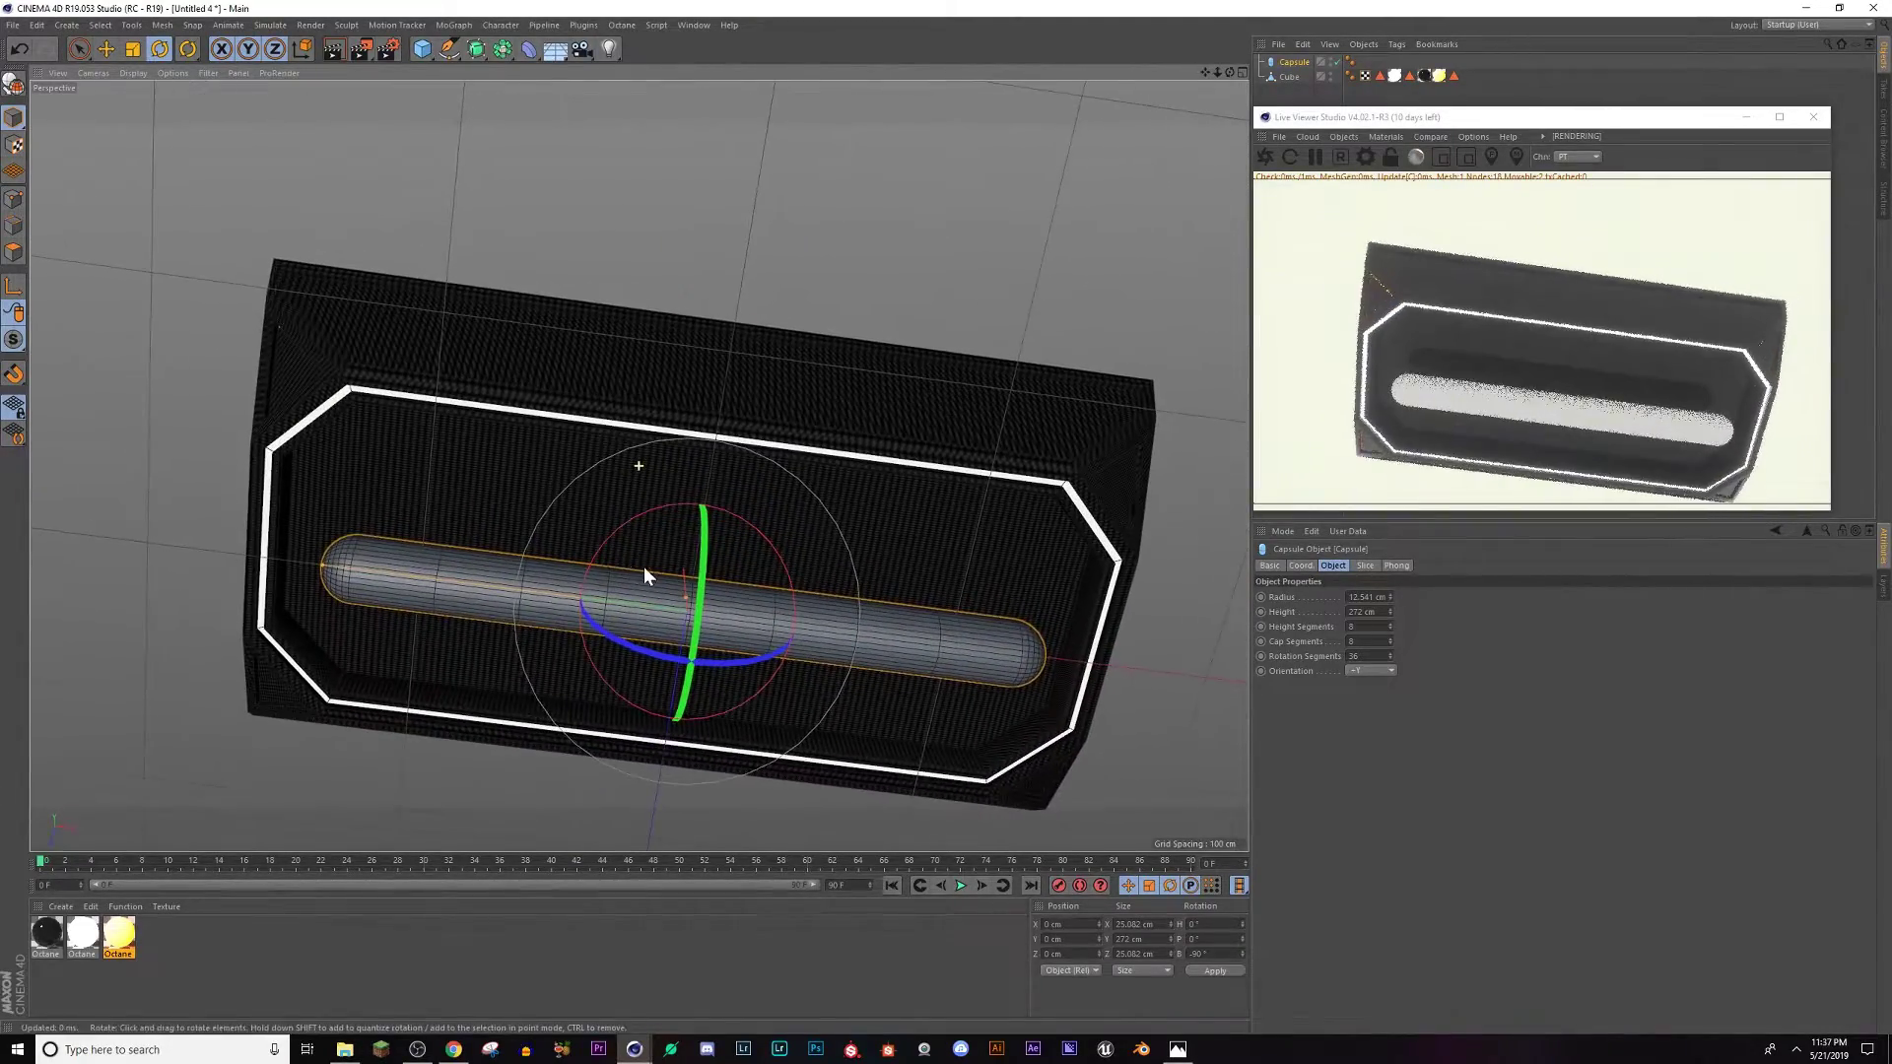
pyautogui.click(1392, 611)
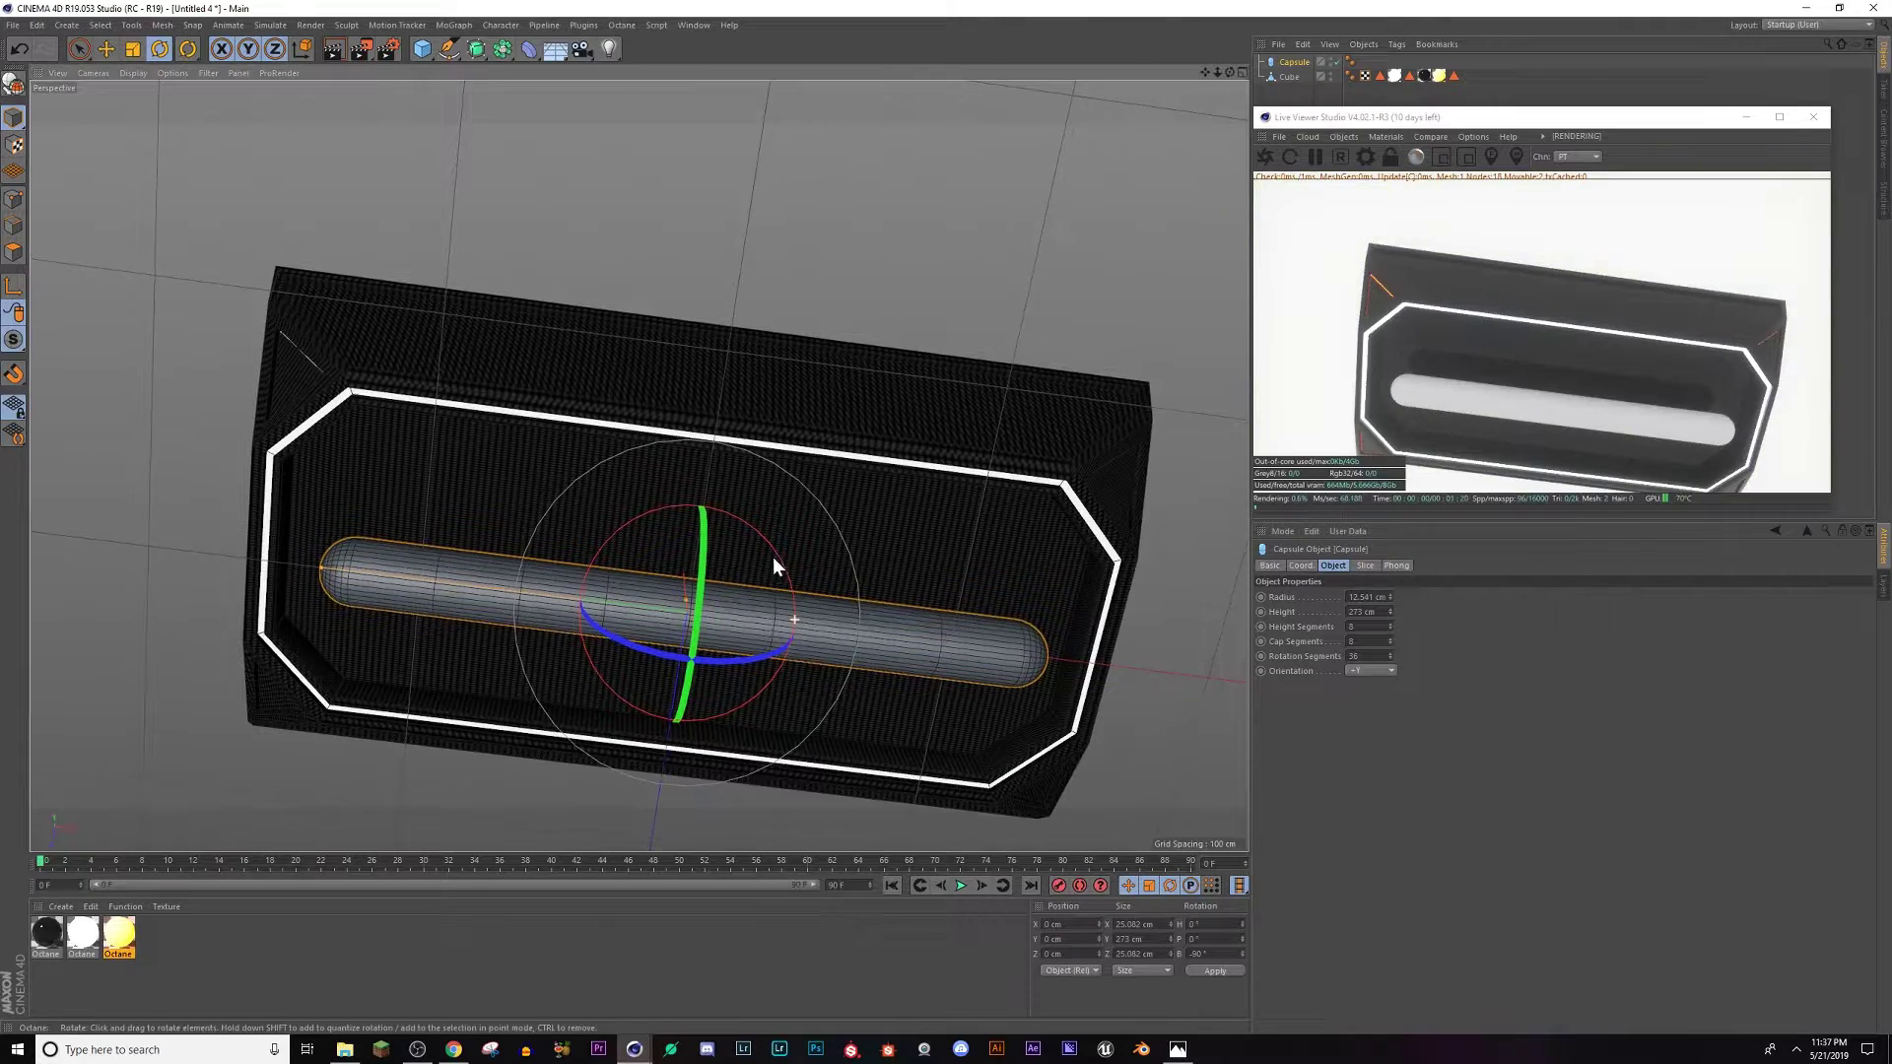
pyautogui.keyDown('alt'); pyautogui.moveTo(772, 557); pyautogui.dragTo(841, 616); pyautogui.keyUp('alt')
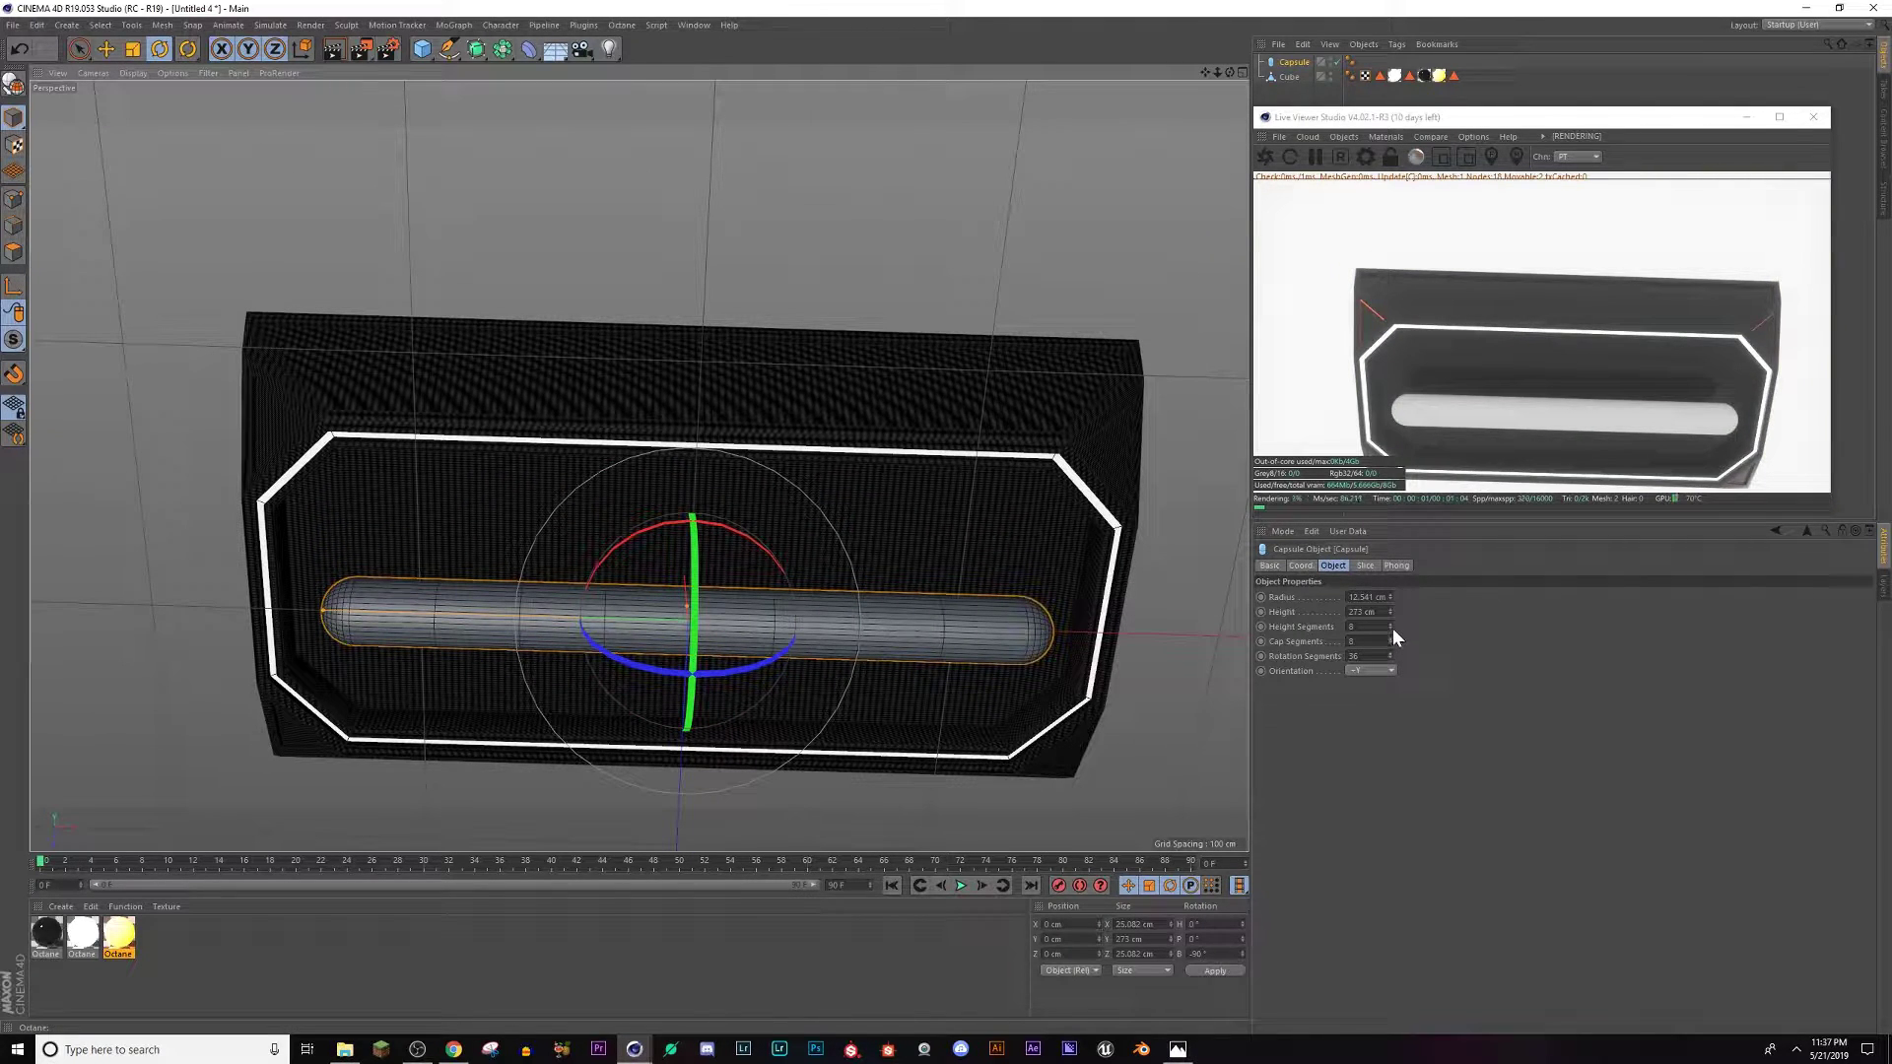
pyautogui.moveTo(1391, 627); pyautogui.dragTo(1387, 619)
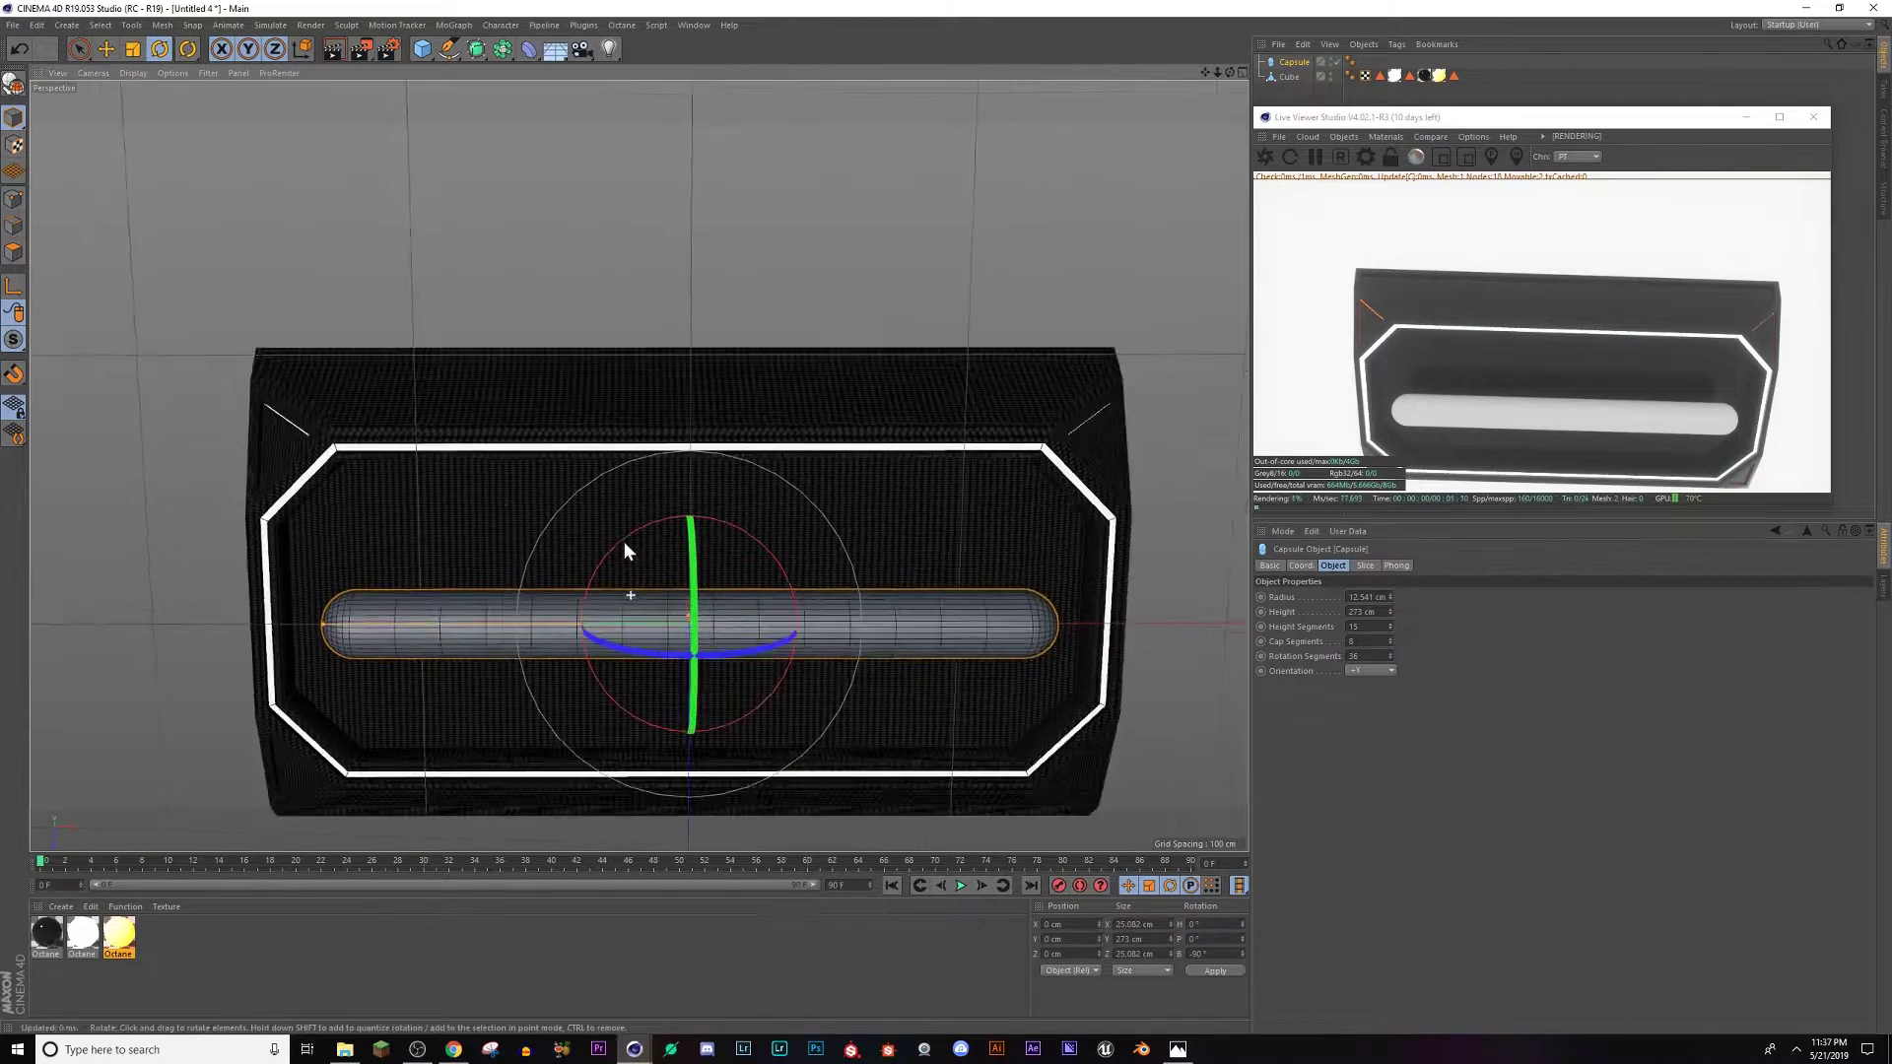
pyautogui.keyDown('alt'); pyautogui.moveTo(623, 541); pyautogui.dragTo(760, 463); pyautogui.keyUp('alt')
# Make the capsule editable and loop-select the polygon bands near both of its ends.
pyautogui.press('c')
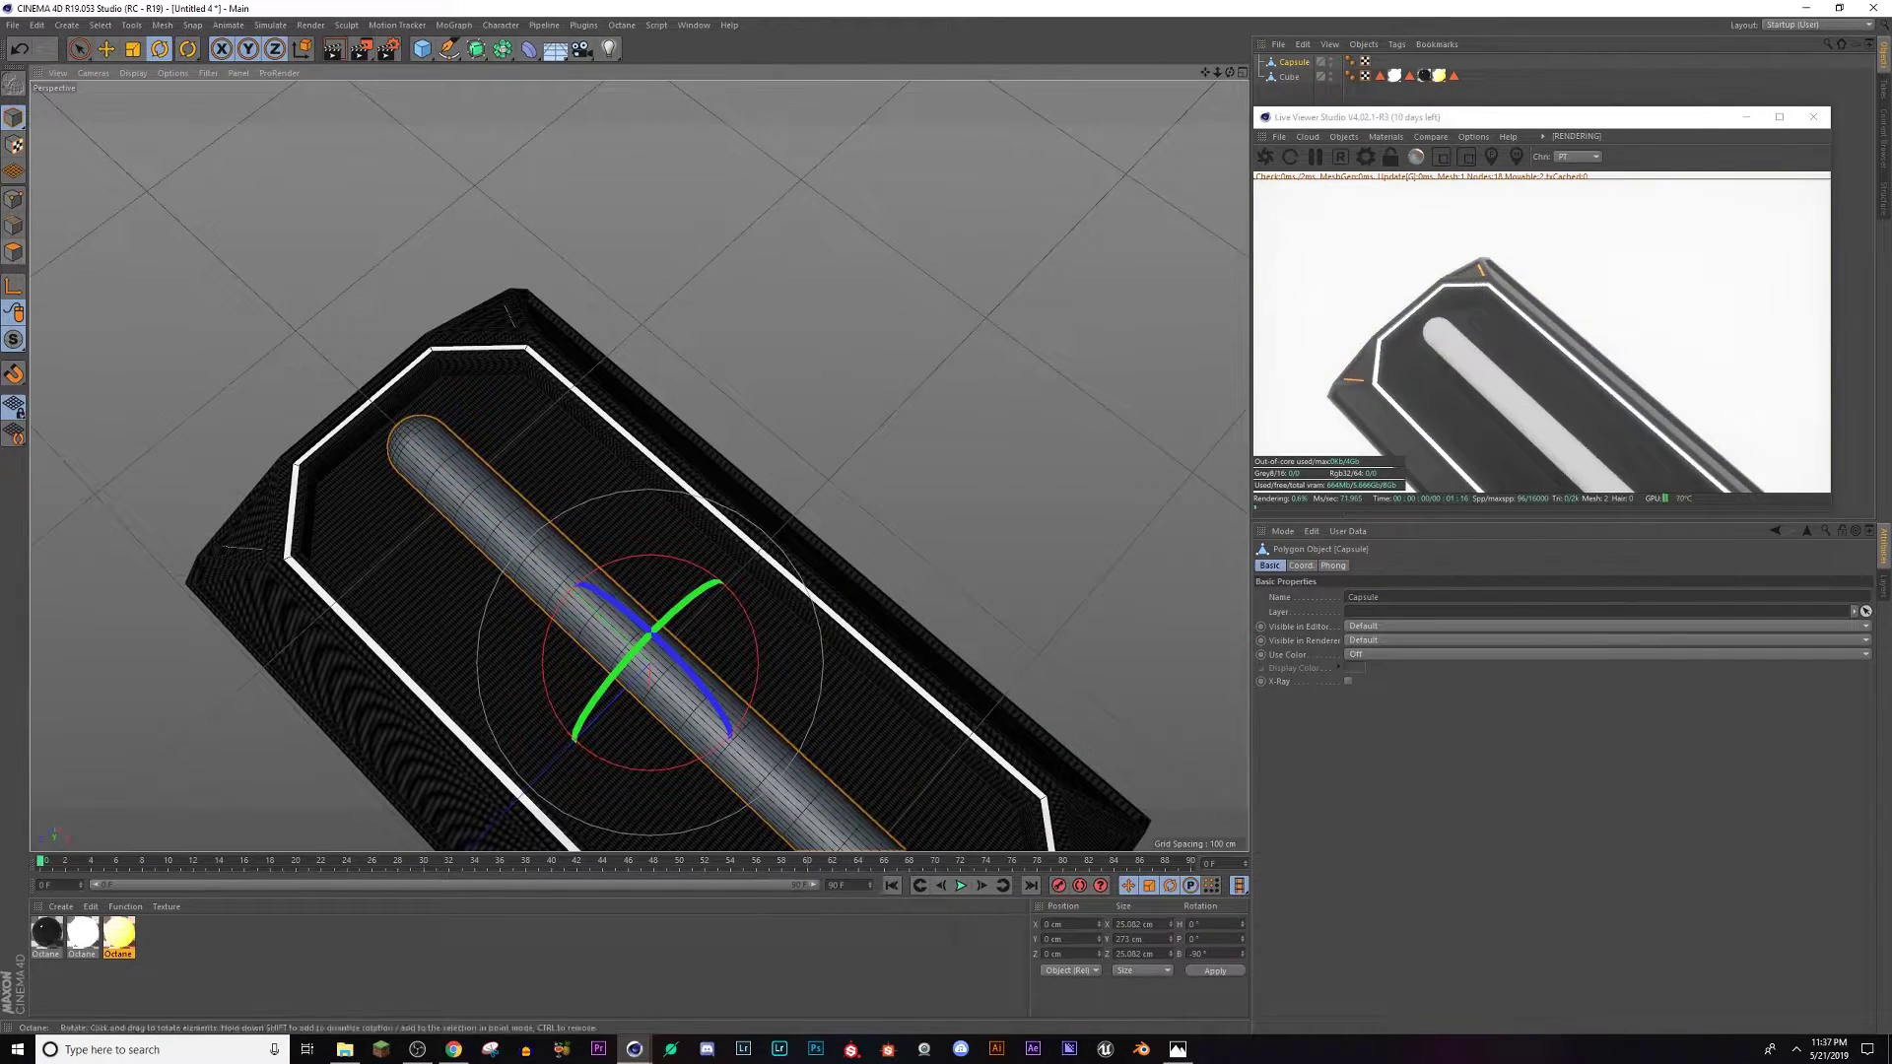
pyautogui.click(18, 252)
pyautogui.press('u')
pyautogui.press('l')
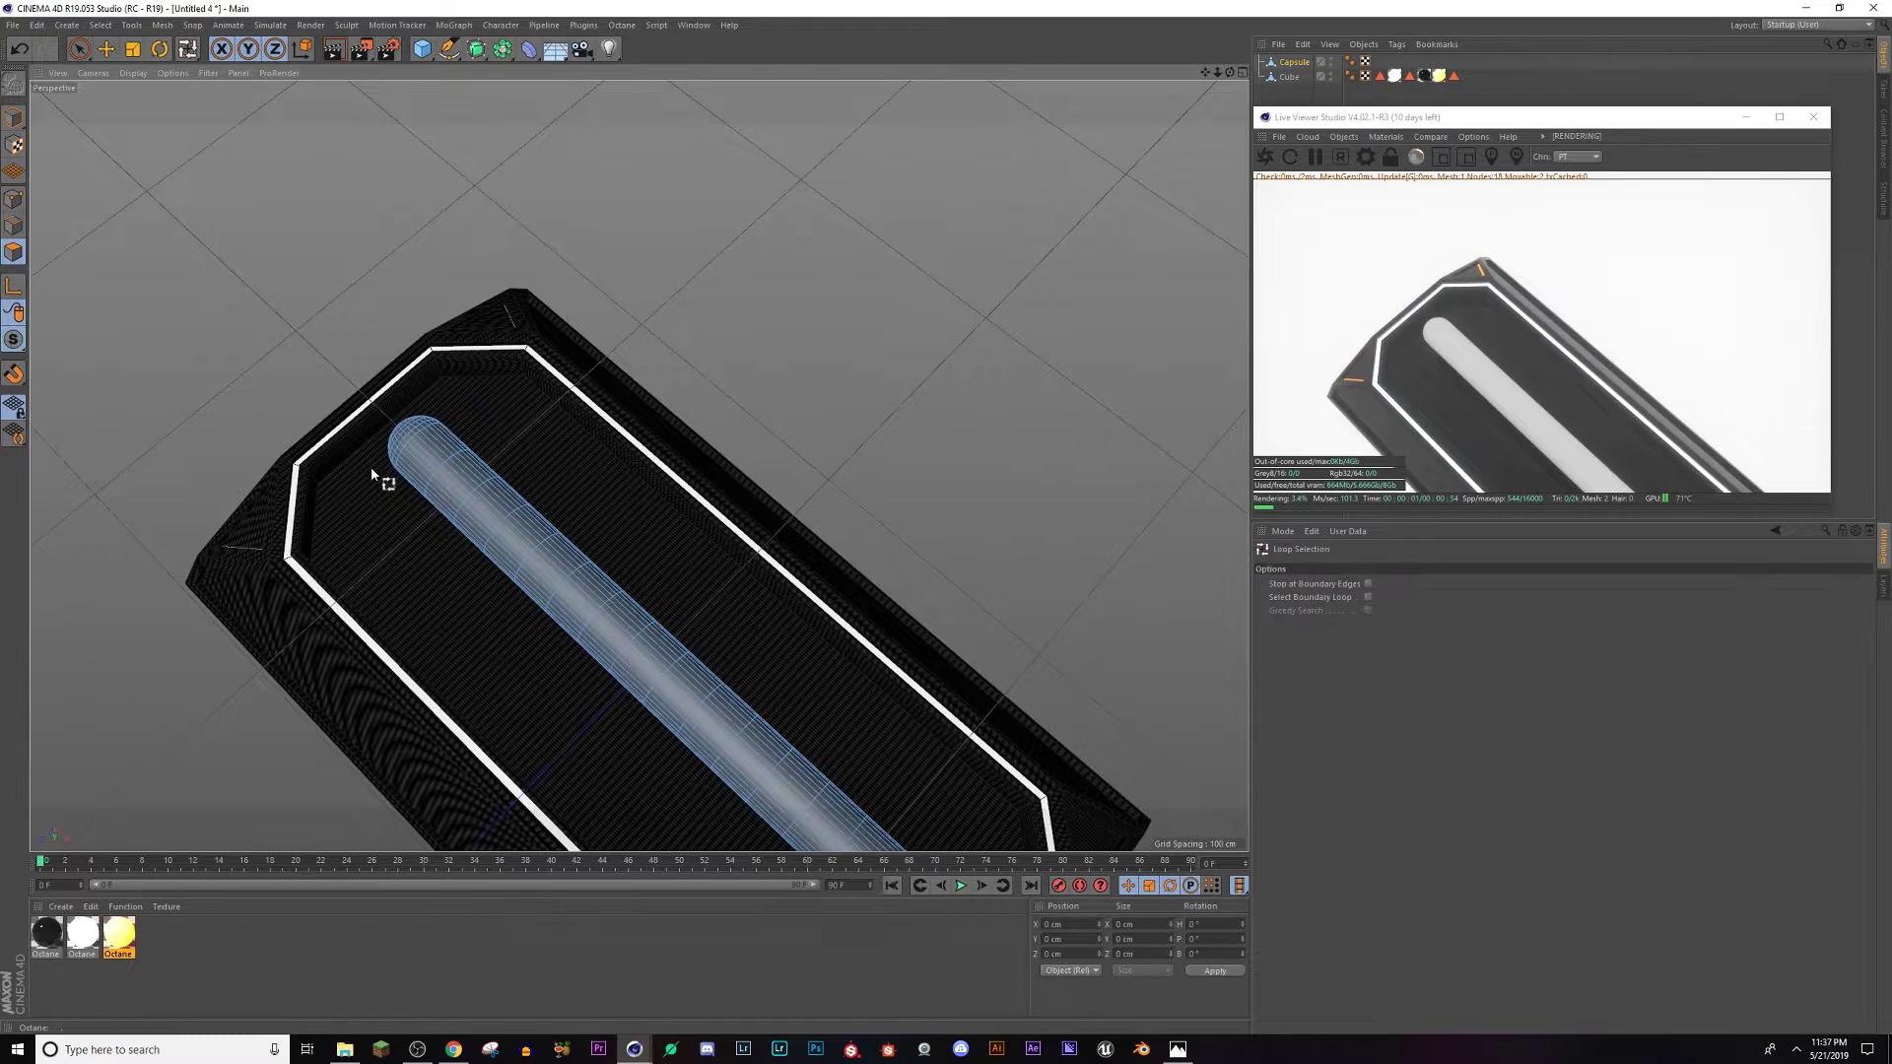
pyautogui.click(477, 490)
pyautogui.keyDown('alt'); pyautogui.moveTo(803, 806); pyautogui.dragTo(688, 657, button='middle'); pyautogui.keyUp('alt')
pyautogui.keyDown('shift'); pyautogui.click(649, 609); pyautogui.keyUp('shift')
# Extrude the two selected capsule bands slightly outward to form raised collars.
pyautogui.rightClick(688, 626)
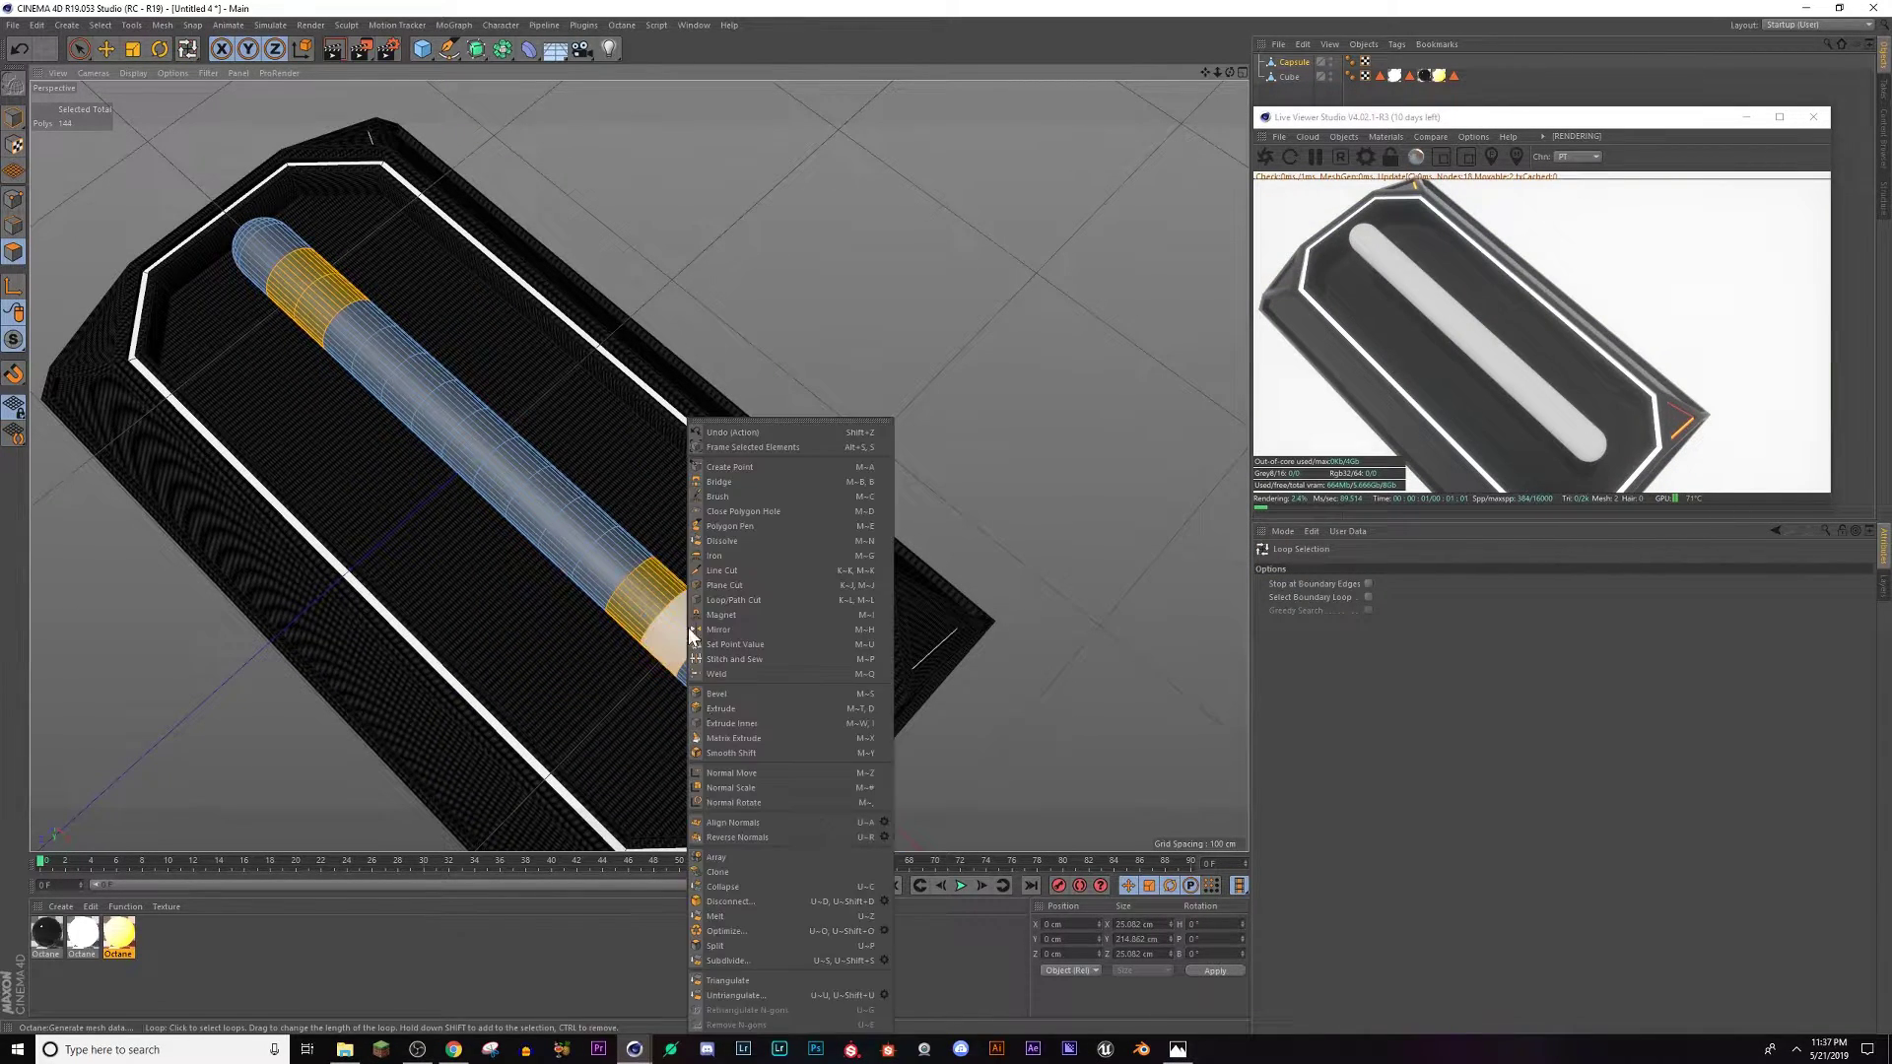
pyautogui.click(714, 707)
pyautogui.moveTo(677, 643)
pyautogui.keyDown('alt'); pyautogui.mouseDown()
pyautogui.moveTo(645, 549)
pyautogui.moveTo(694, 626)
pyautogui.mouseUp(); pyautogui.keyUp('alt')
# Add the inner and outer rim loops of both raised collars to the polygon selection.
pyautogui.press('u')
pyautogui.press('l')
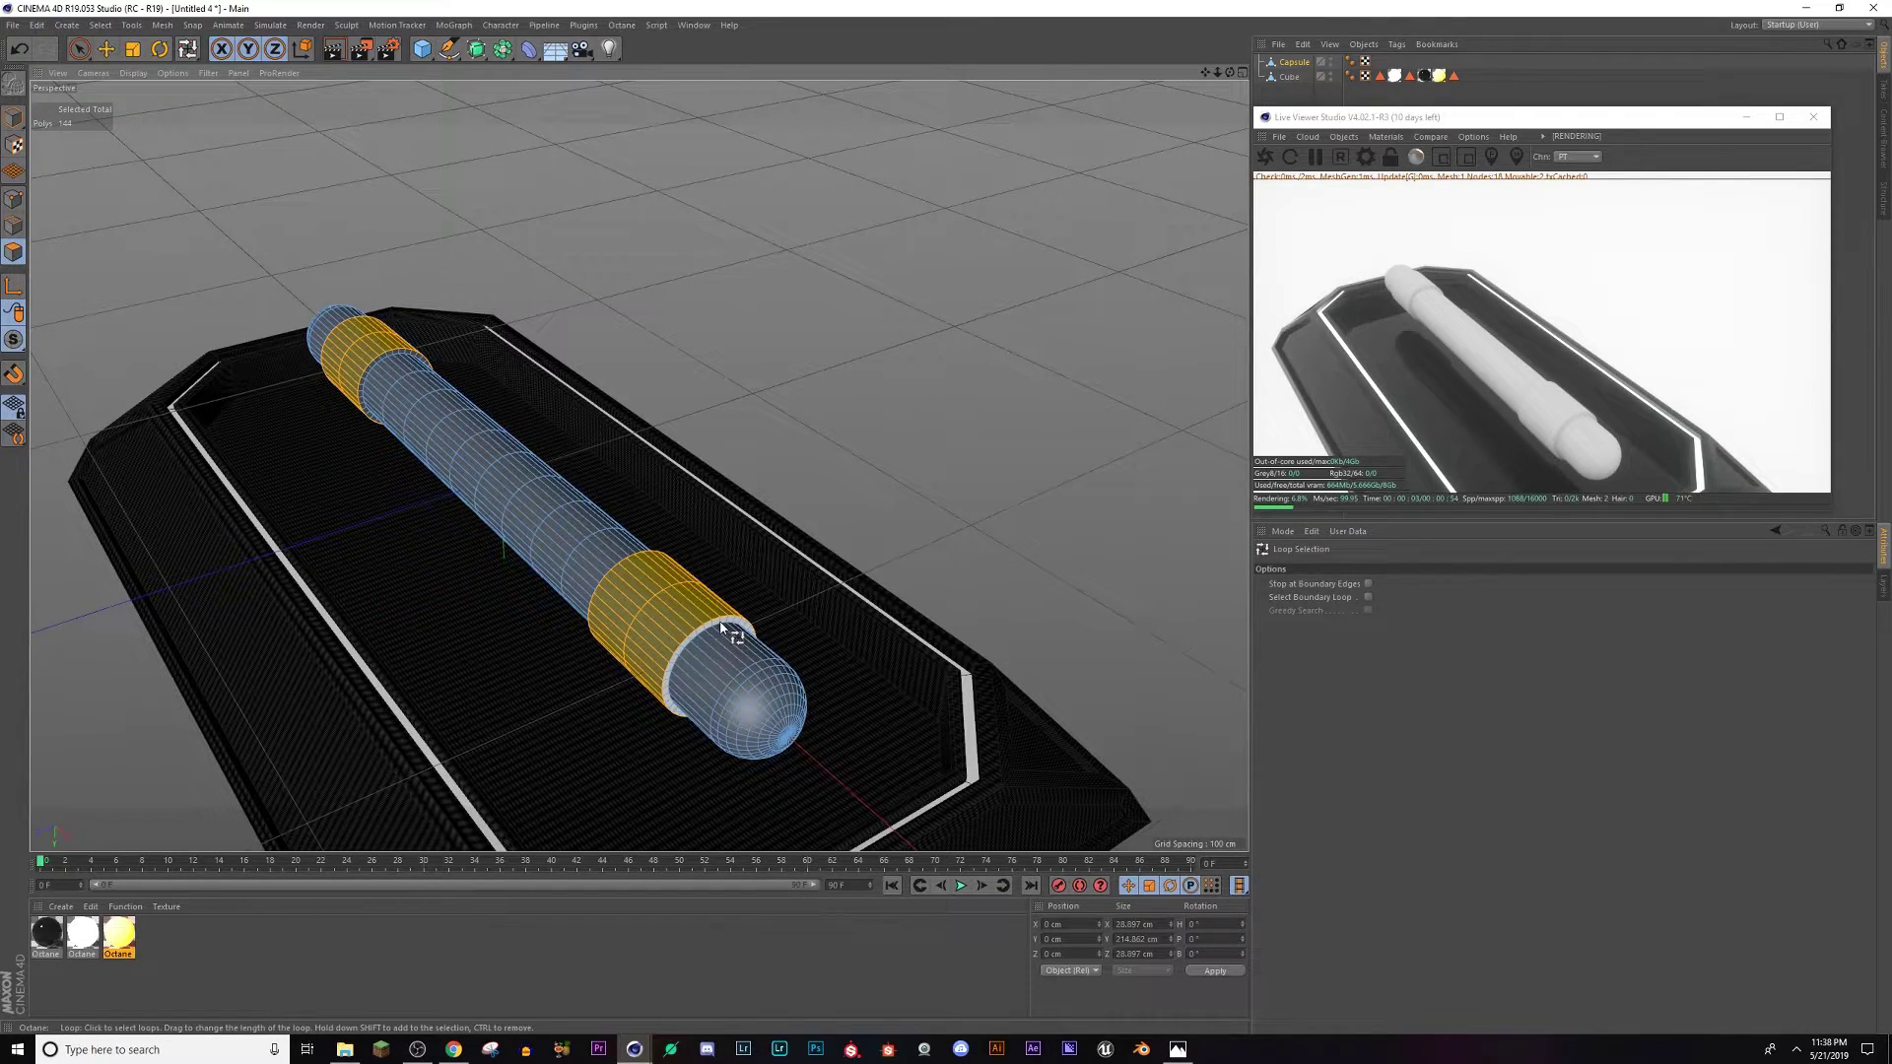
pyautogui.keyDown('alt'); pyautogui.moveTo(584, 521); pyautogui.dragTo(663, 540); pyautogui.keyUp('alt')
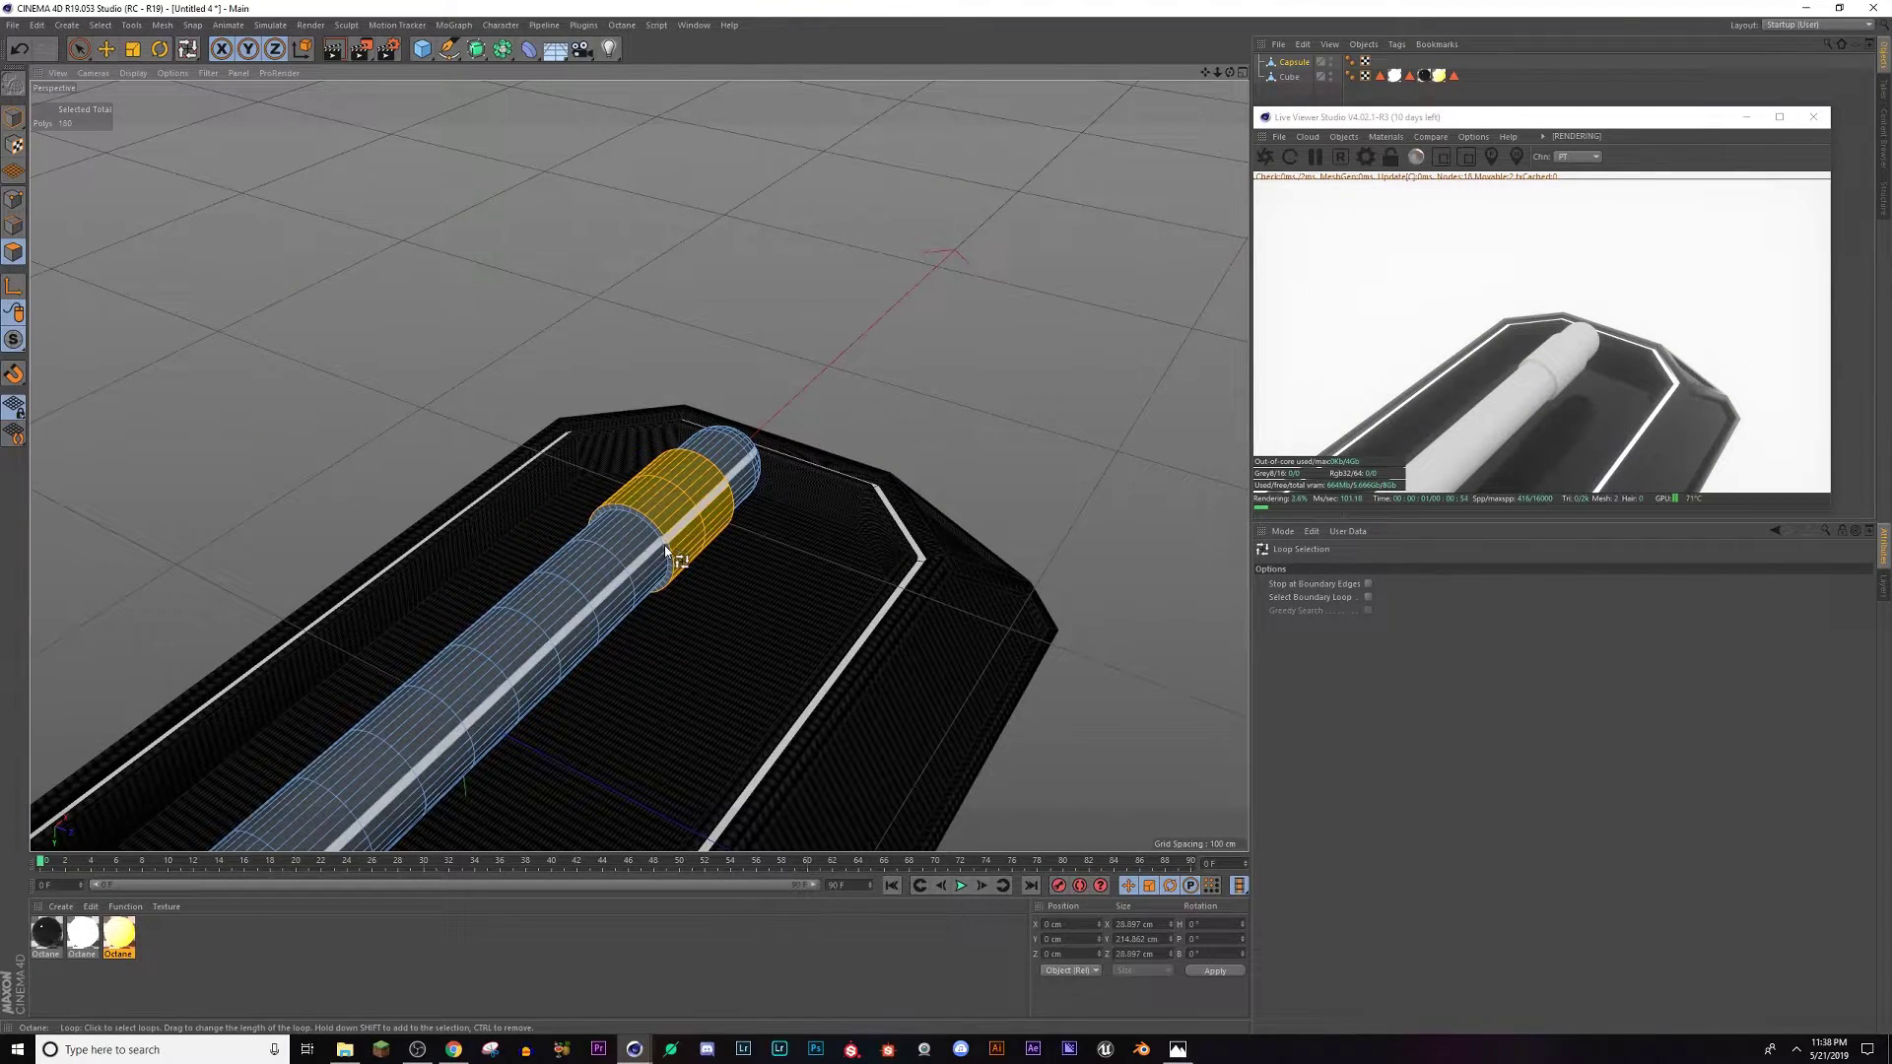
pyautogui.keyDown('shift'); pyautogui.click(664, 546); pyautogui.keyUp('shift')
pyautogui.keyDown('alt'); pyautogui.moveTo(409, 667); pyautogui.dragTo(725, 357, button='middle'); pyautogui.keyUp('alt')
pyautogui.keyDown('shift'); pyautogui.click(655, 564); pyautogui.keyUp('shift')
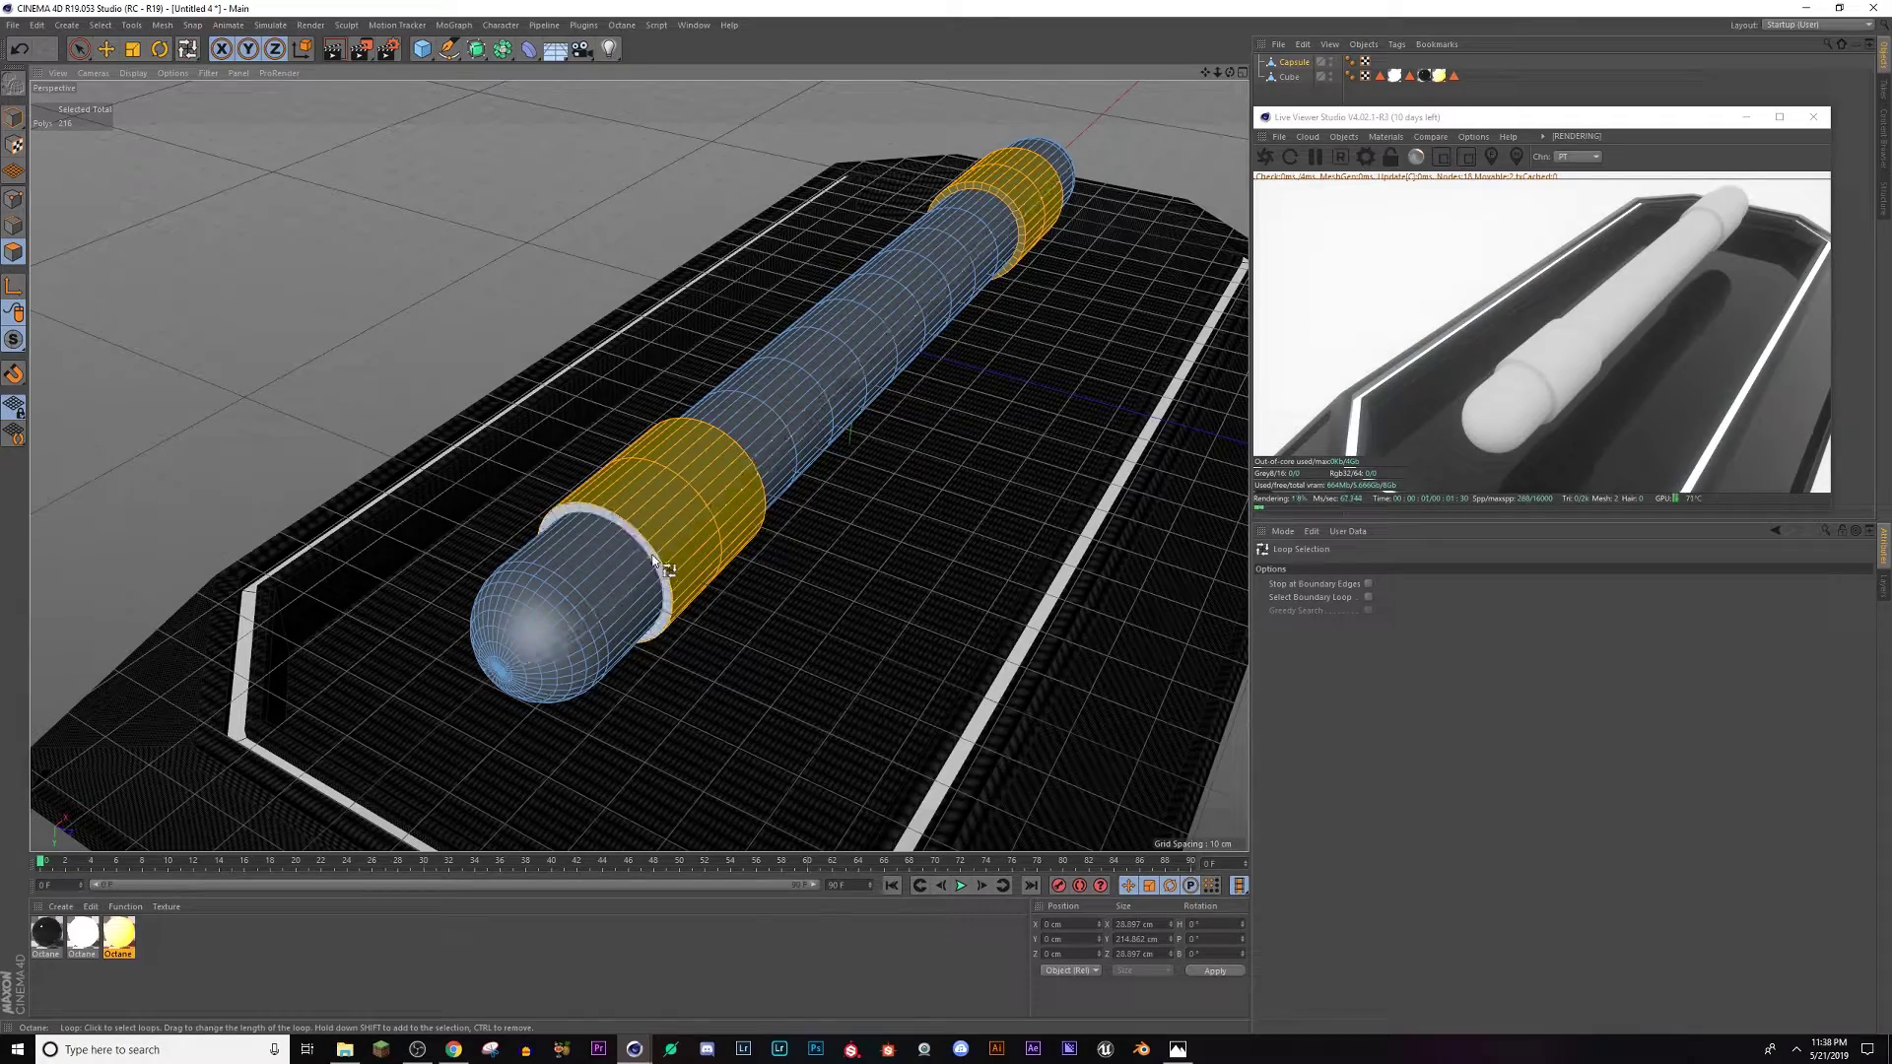
pyautogui.keyDown('alt'); pyautogui.moveTo(655, 563); pyautogui.dragTo(394, 837); pyautogui.keyUp('alt')
pyautogui.keyDown('shift'); pyautogui.click(739, 658); pyautogui.keyUp('shift')
# Create a new standard Octane material for the capsule collars and open it for editing.
pyautogui.click(90, 906)
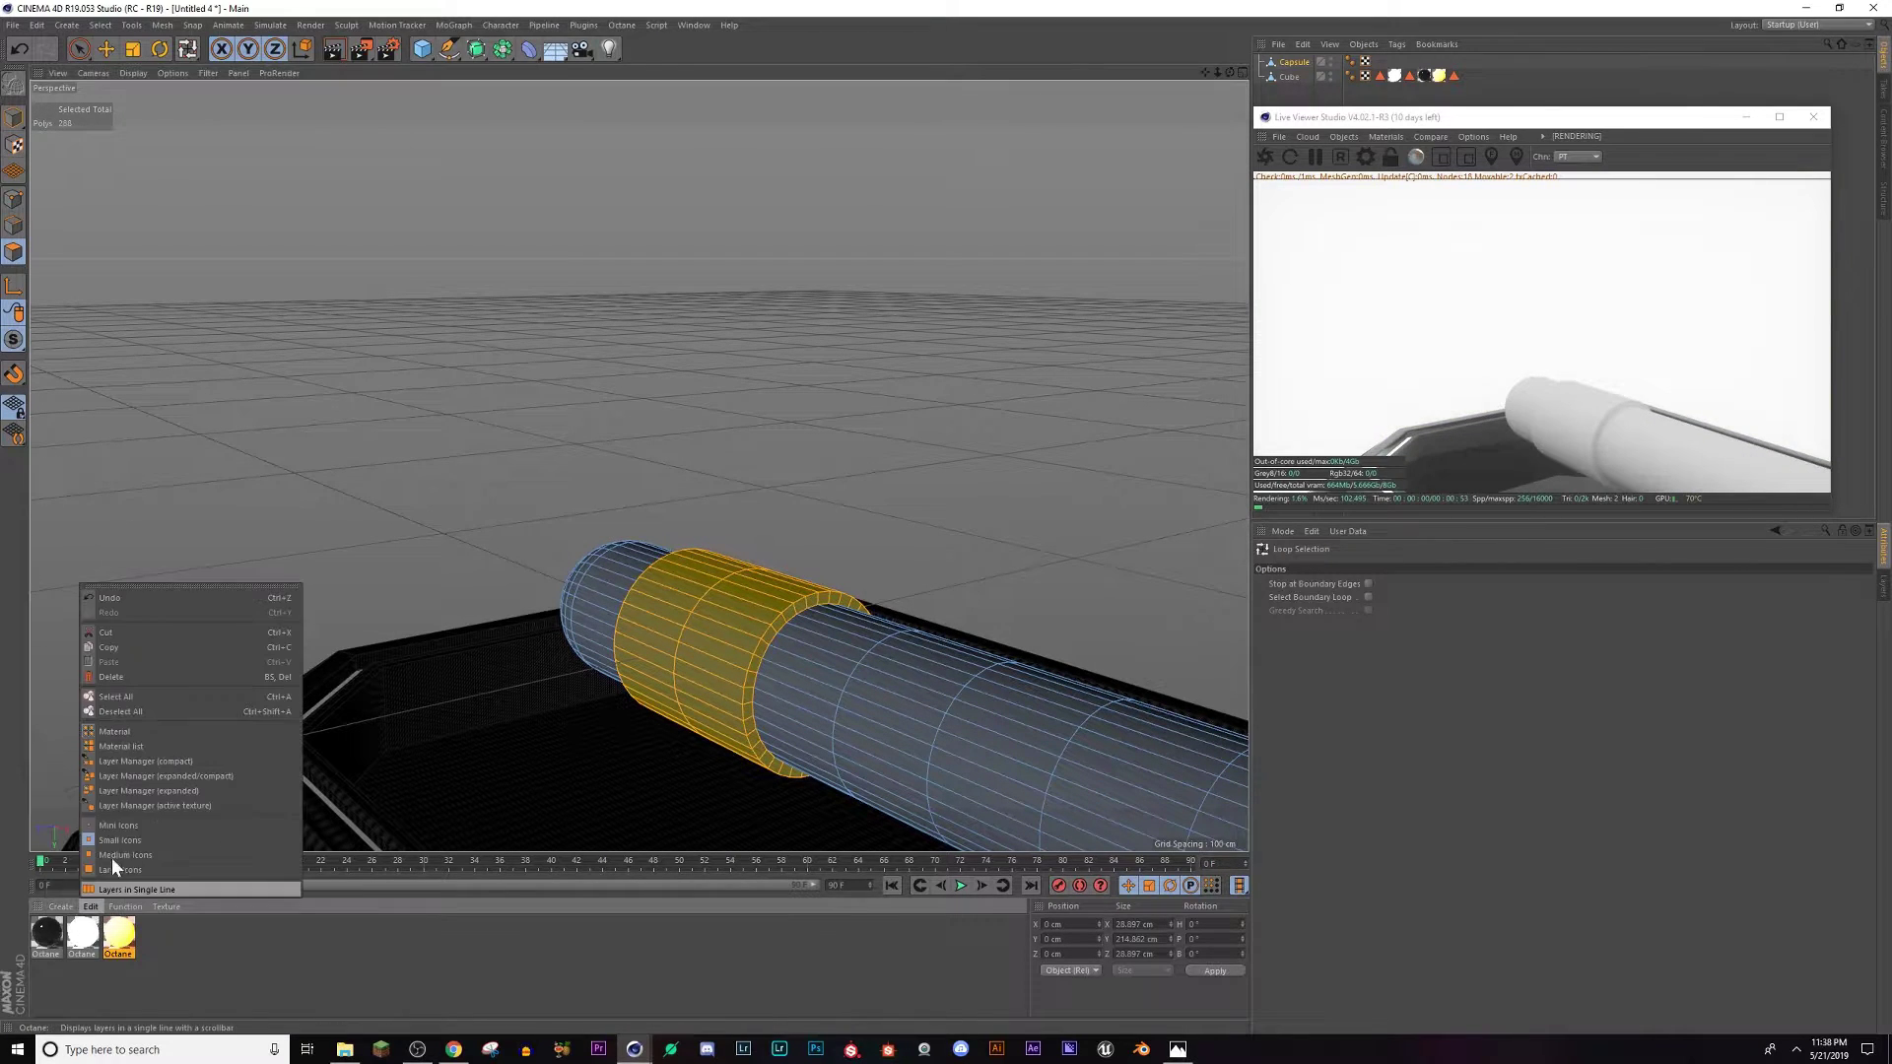
pyautogui.moveTo(63, 906)
pyautogui.moveTo(212, 801)
pyautogui.moveTo(281, 801)
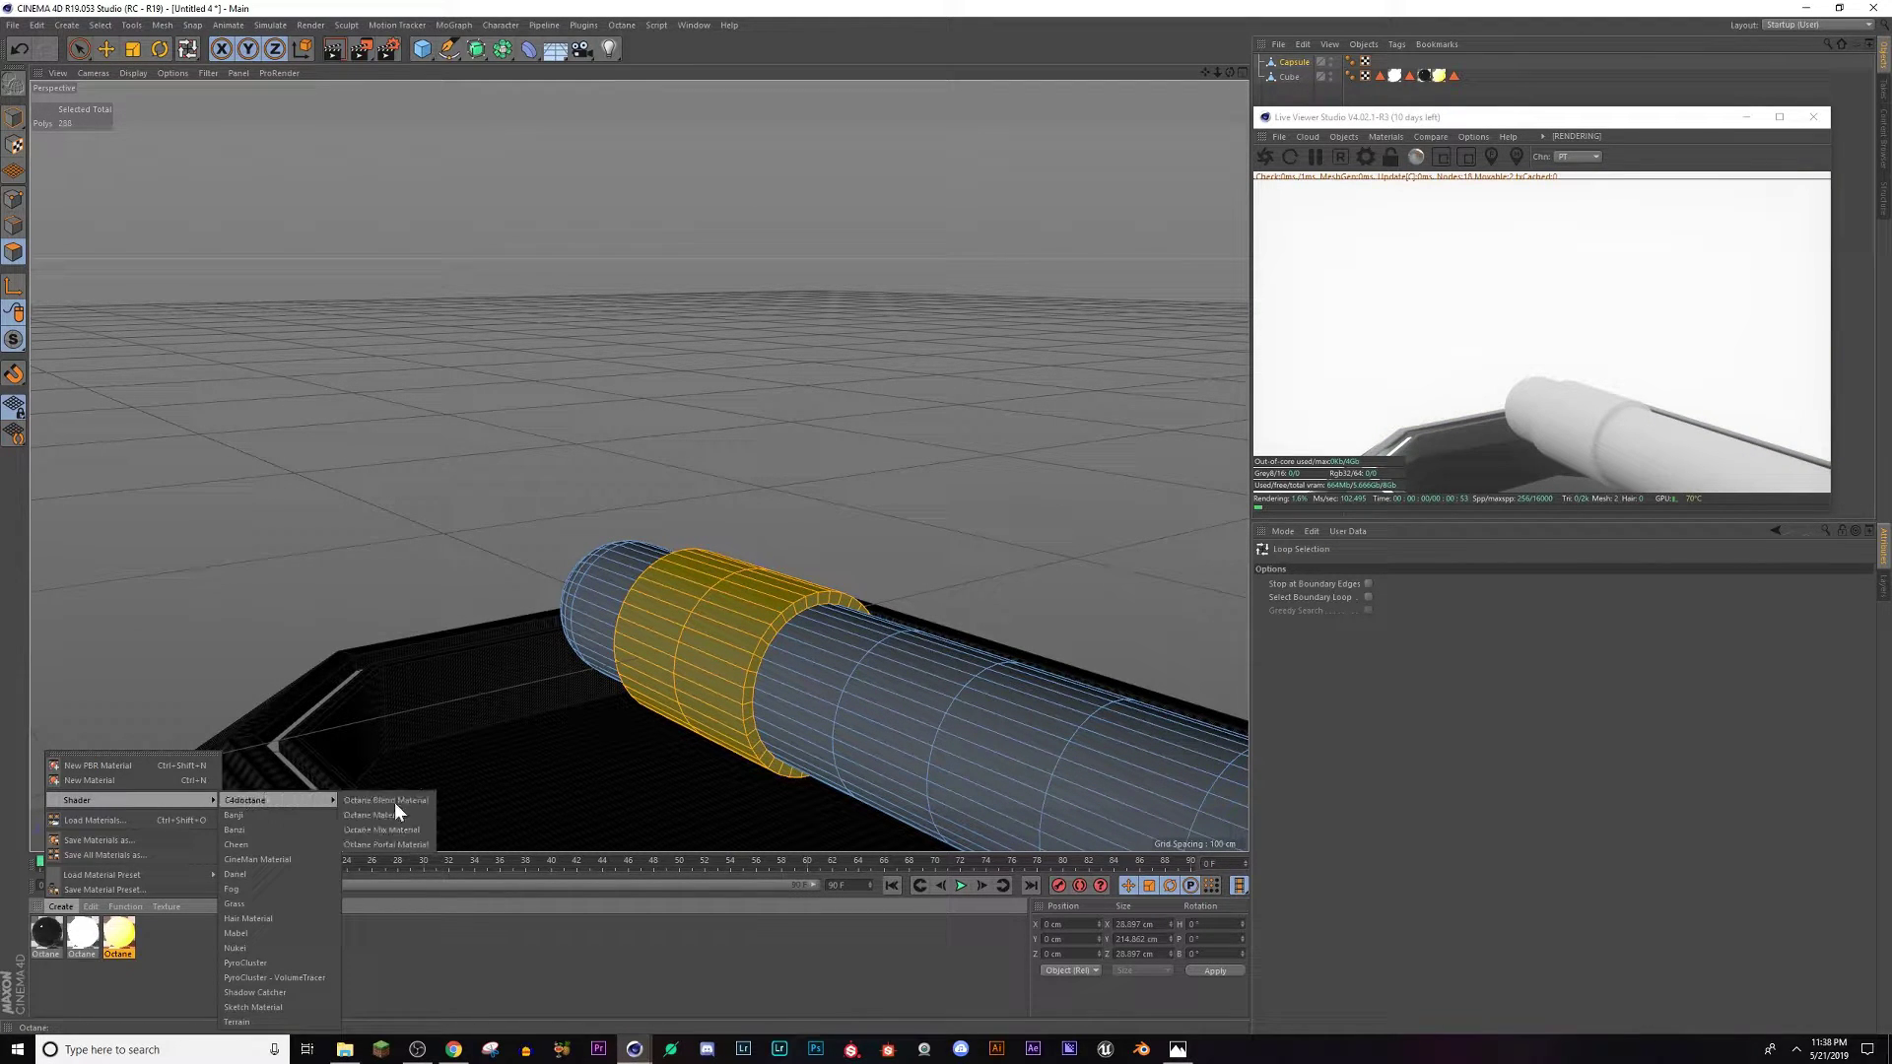
pyautogui.click(395, 818)
pyautogui.doubleClick(50, 933)
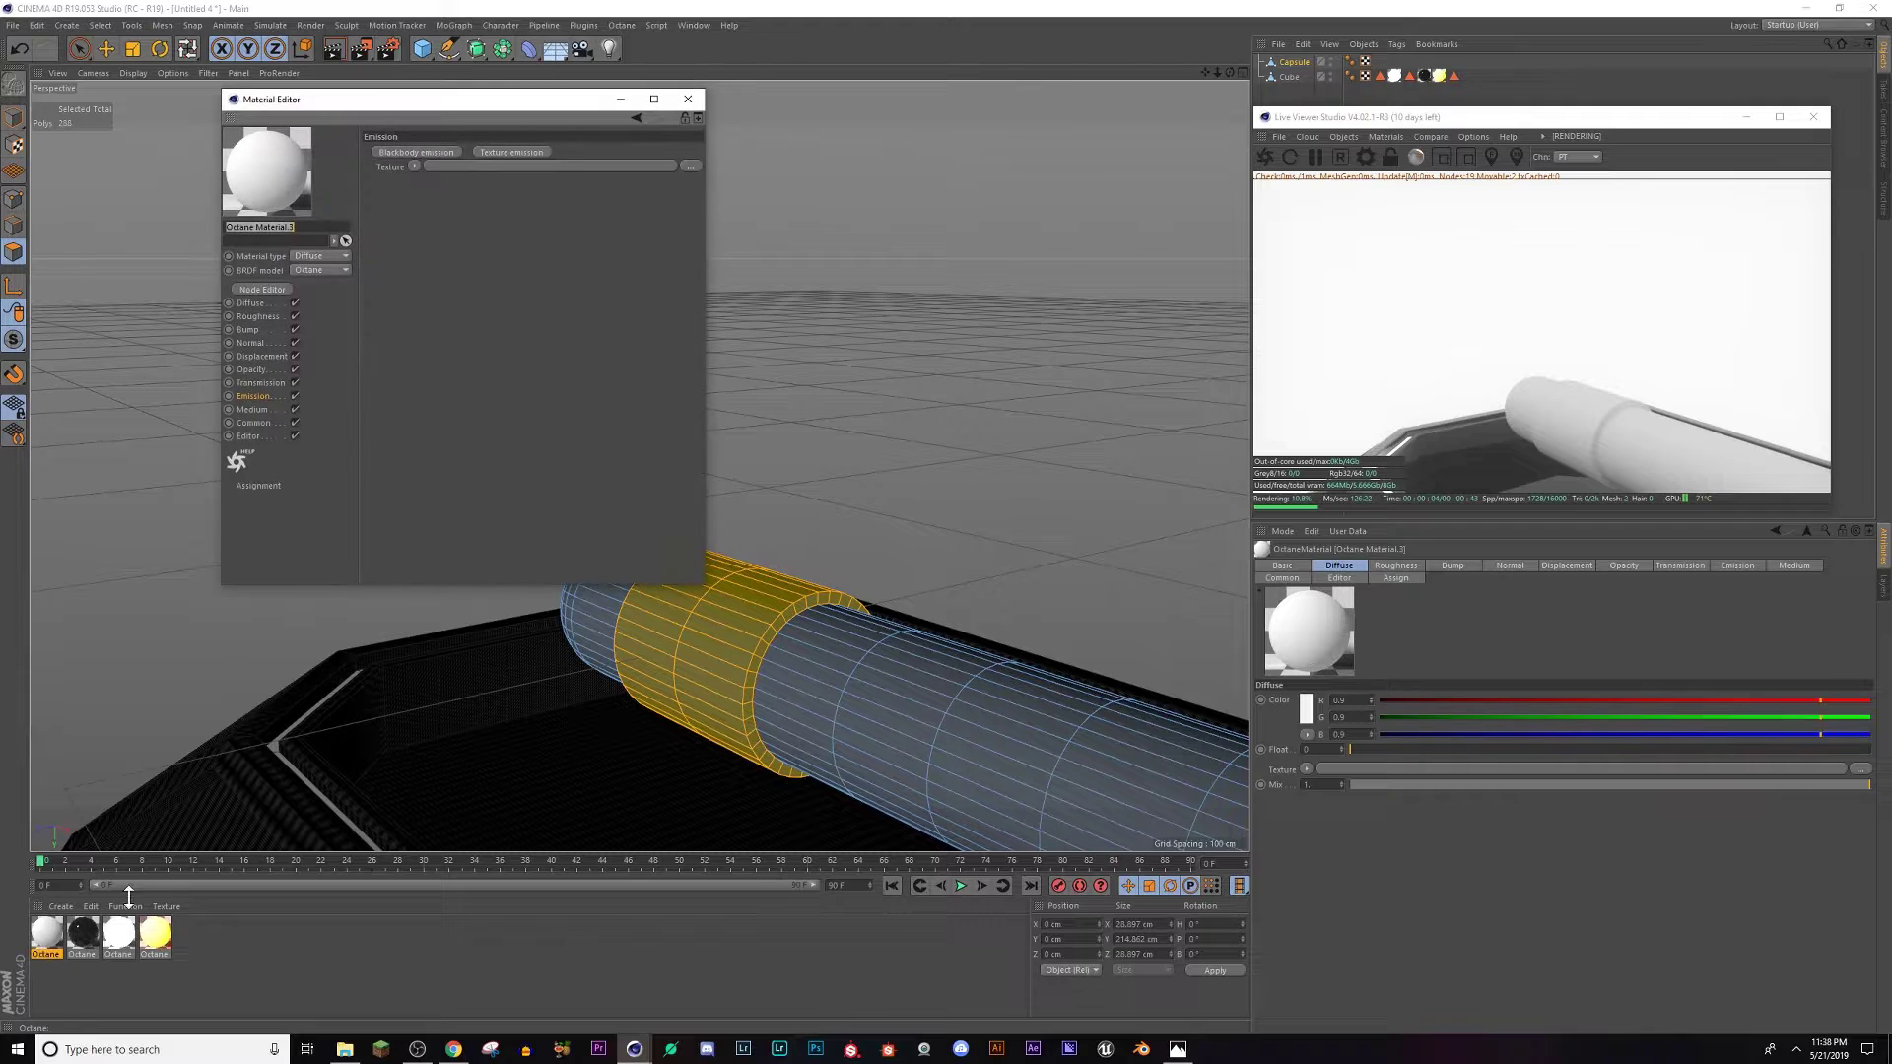
# Change the new Octane material to the Metallic type with roughness about 0.73 and specular about 0.35.
pyautogui.click(305, 314)
pyautogui.click(258, 342)
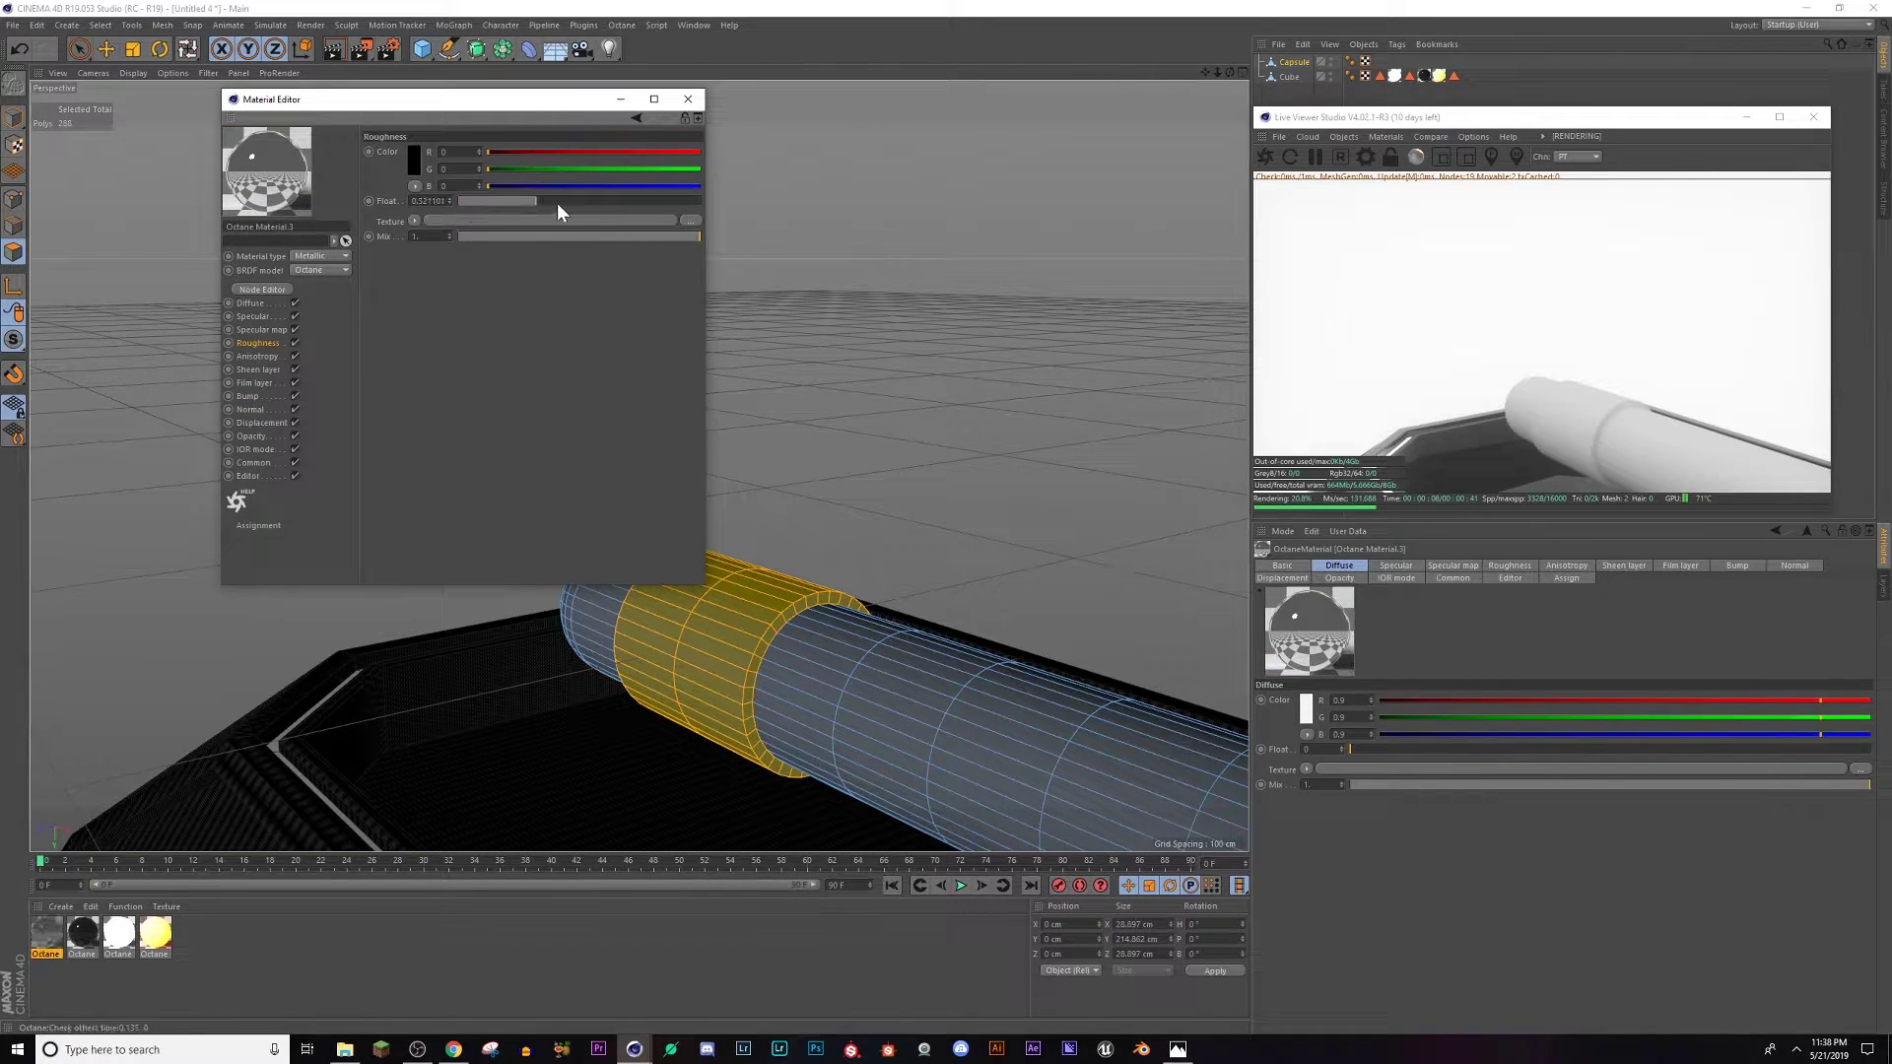
pyautogui.click(646, 200)
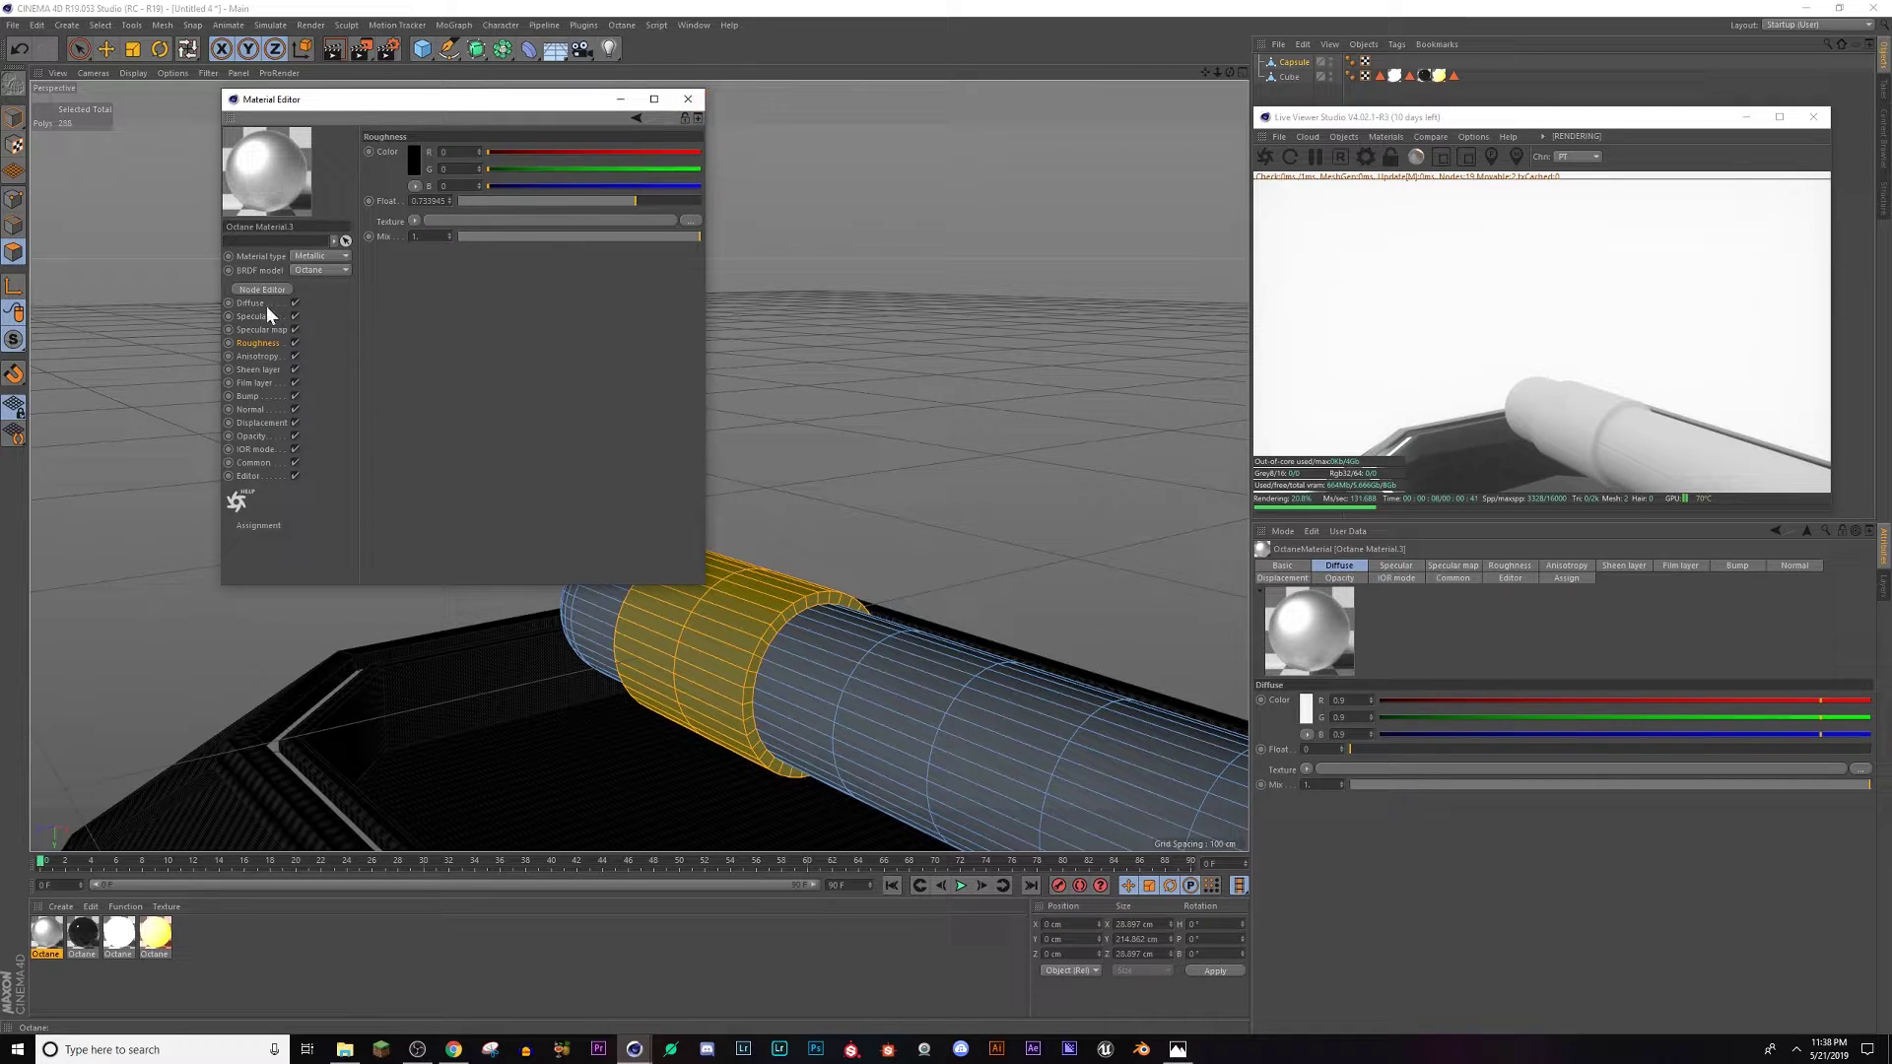
pyautogui.moveTo(566, 198); pyautogui.dragTo(529, 198)
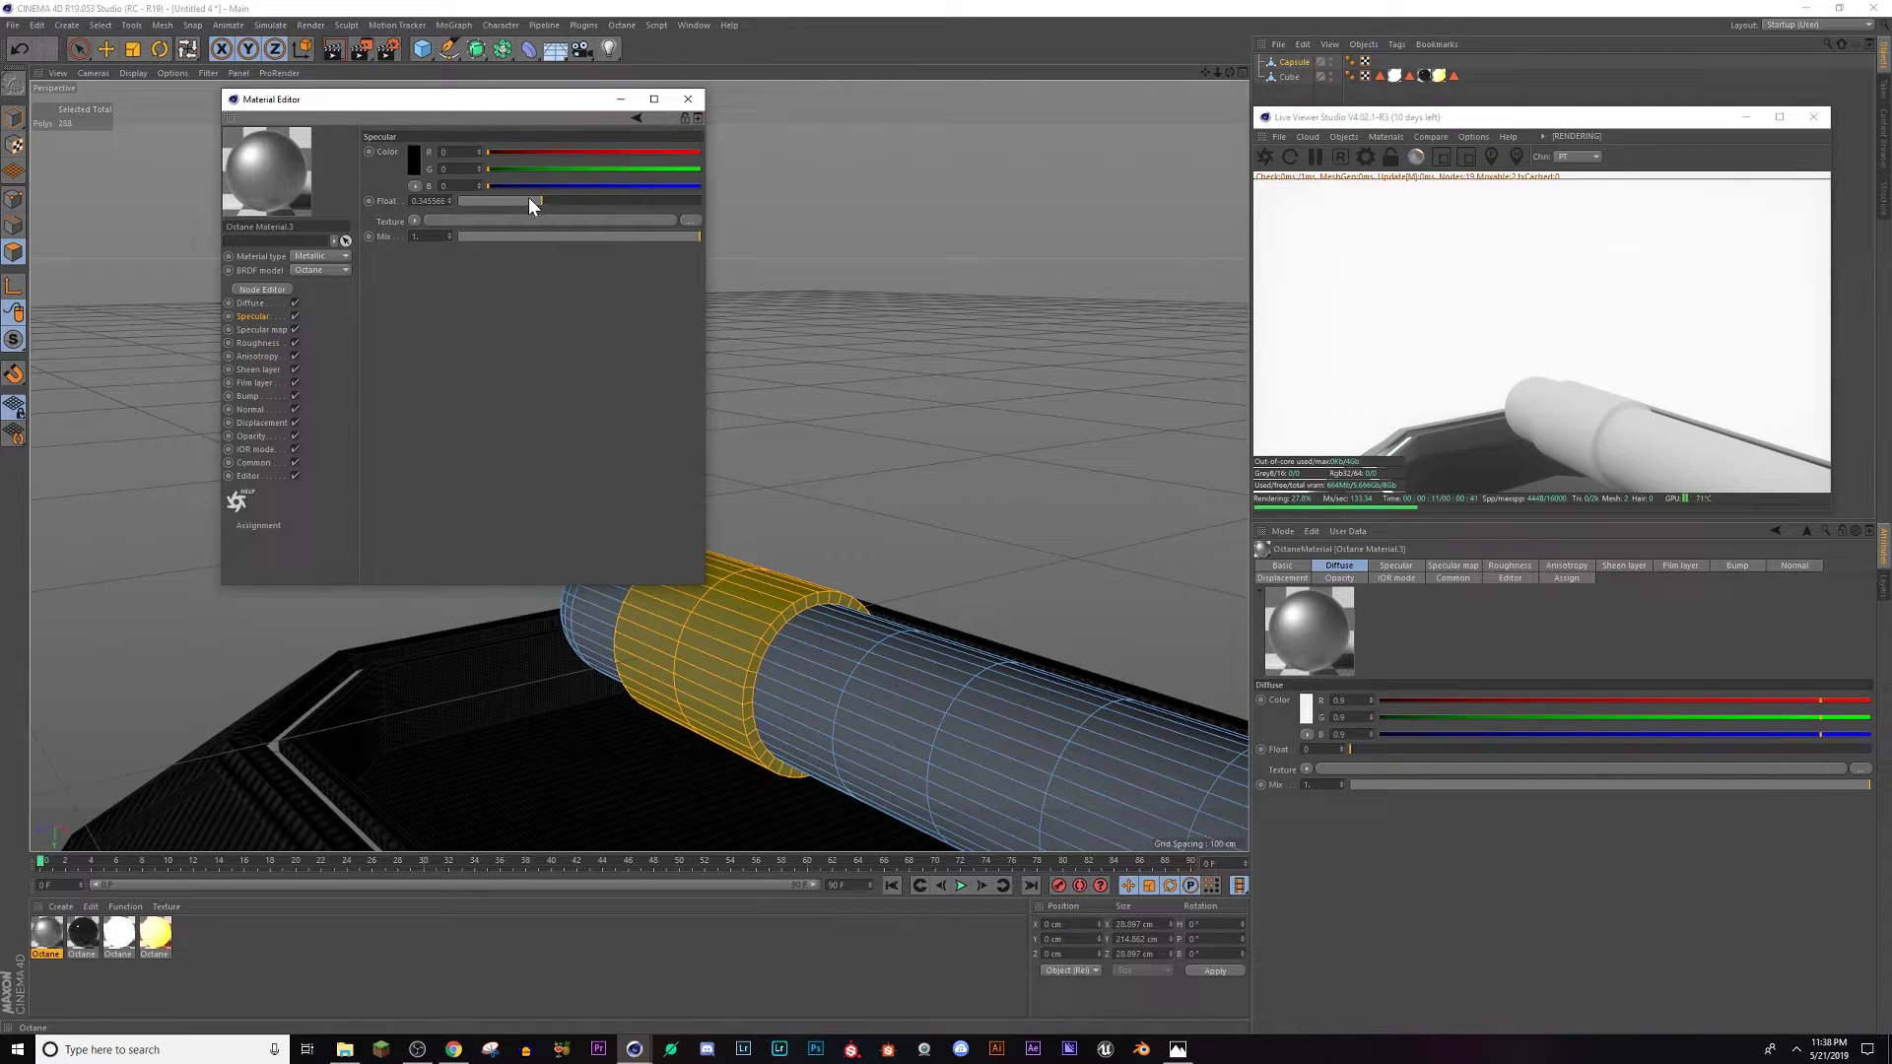
pyautogui.click(688, 99)
# Apply the grey metallic material to the selected collar polygons of the capsule.
pyautogui.moveTo(735, 679); pyautogui.dragTo(702, 682)
pyautogui.keyDown('alt'); pyautogui.moveTo(697, 684); pyautogui.dragTo(901, 709); pyautogui.keyUp('alt')
pyautogui.keyDown('alt'); pyautogui.moveTo(902, 710); pyautogui.dragTo(611, 646, button='middle'); pyautogui.keyUp('alt')
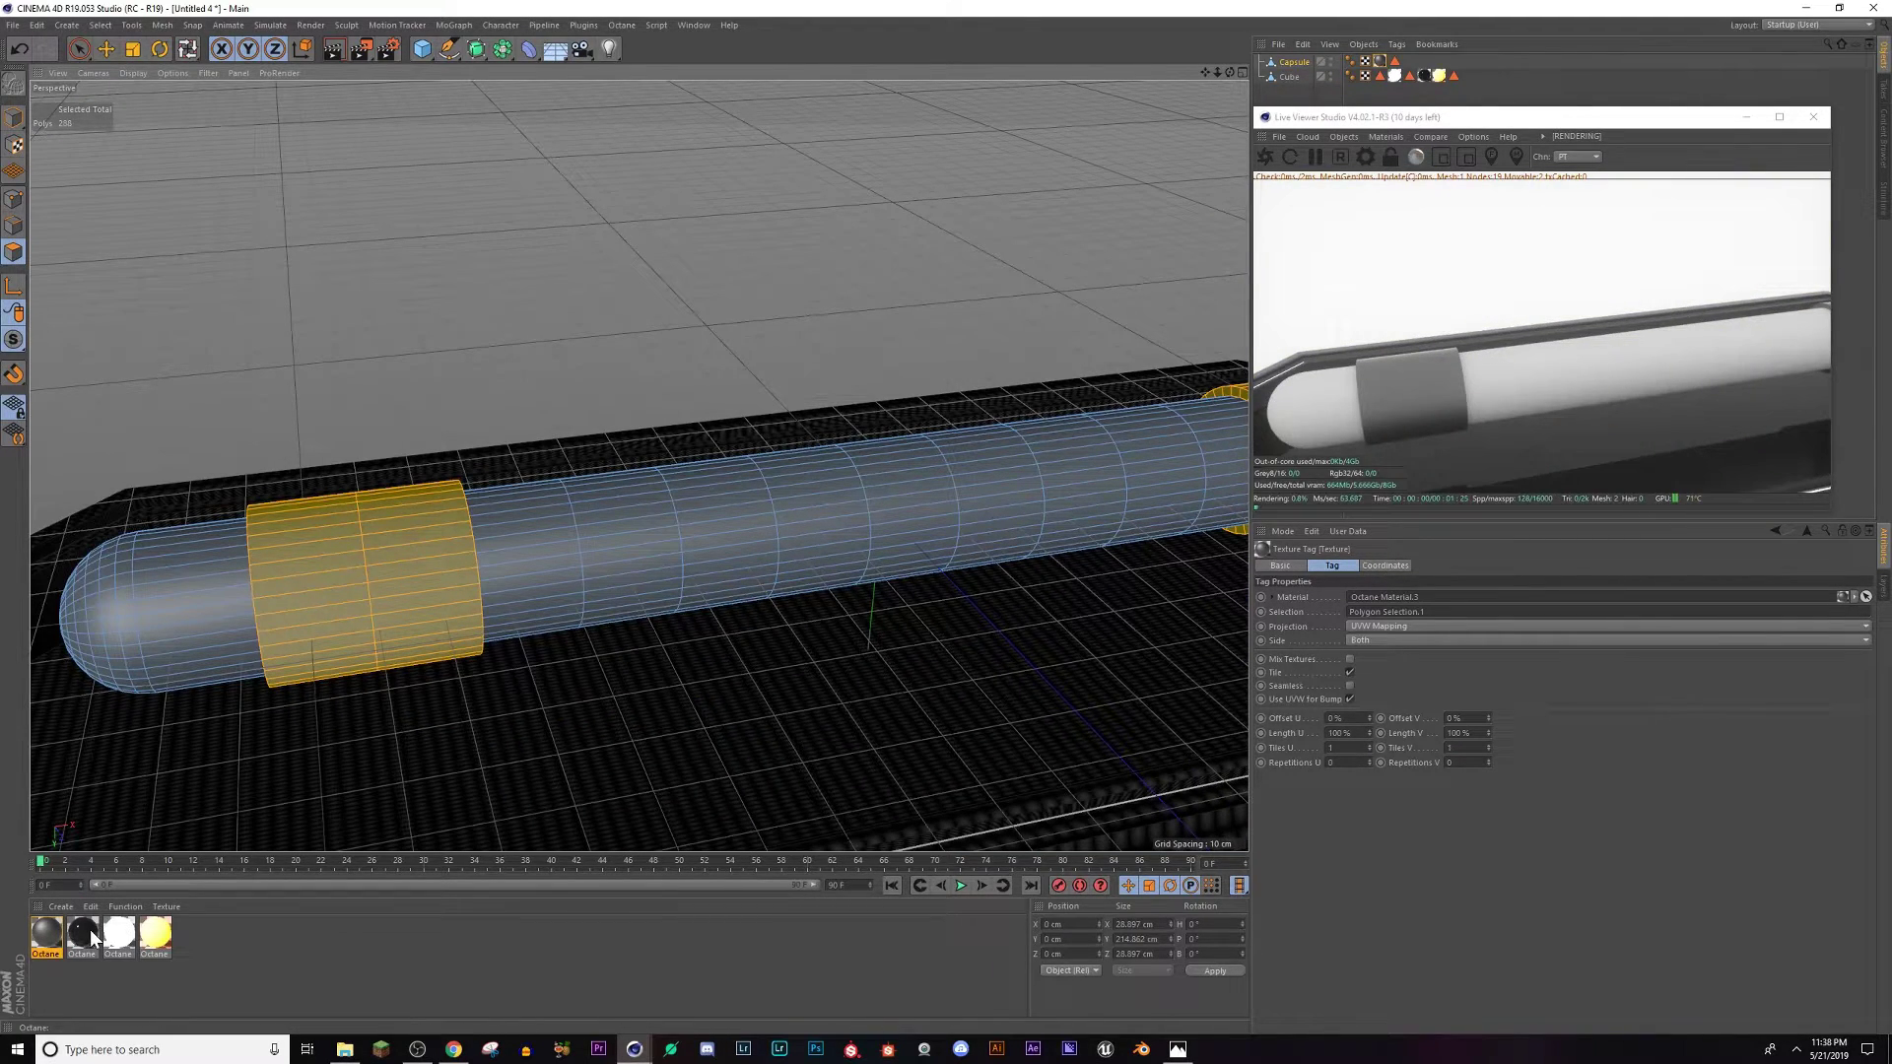
# Invert the polygon selection and apply the dark glossy material to the rest of the capsule.
pyautogui.click(101, 25)
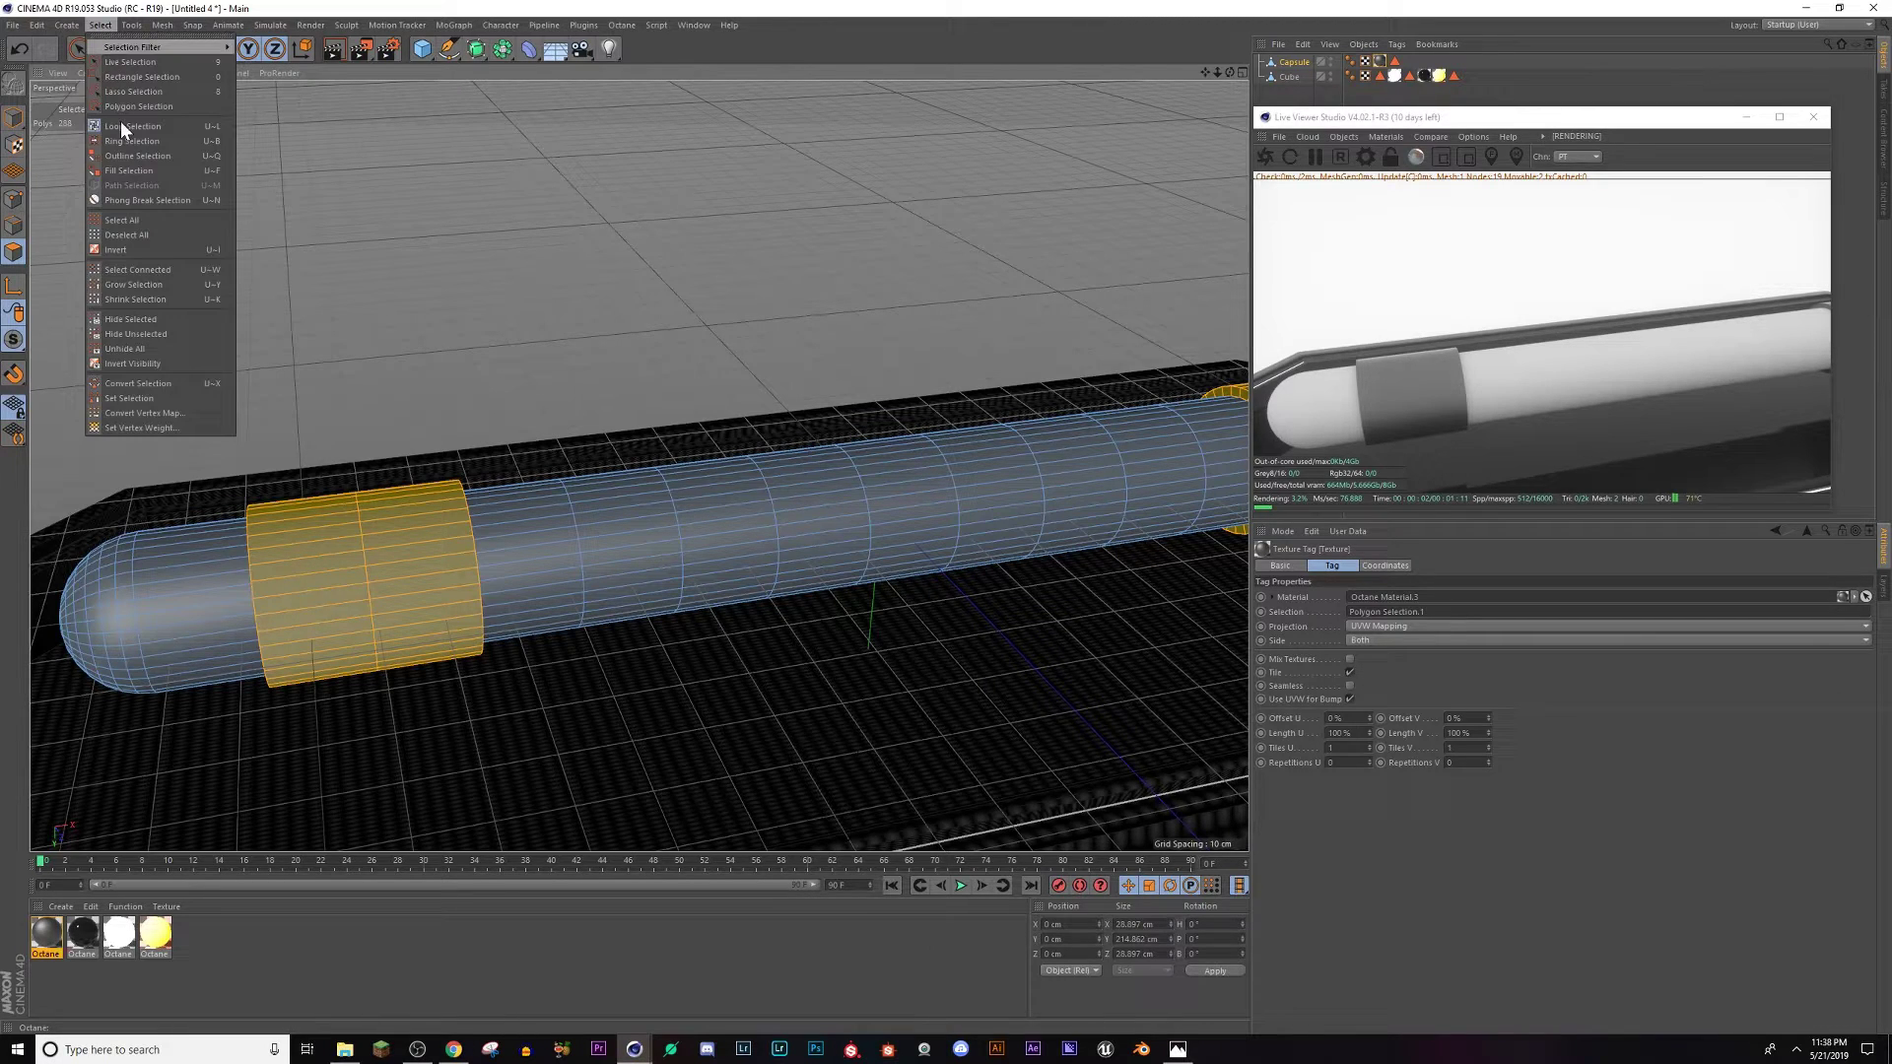
pyautogui.click(132, 244)
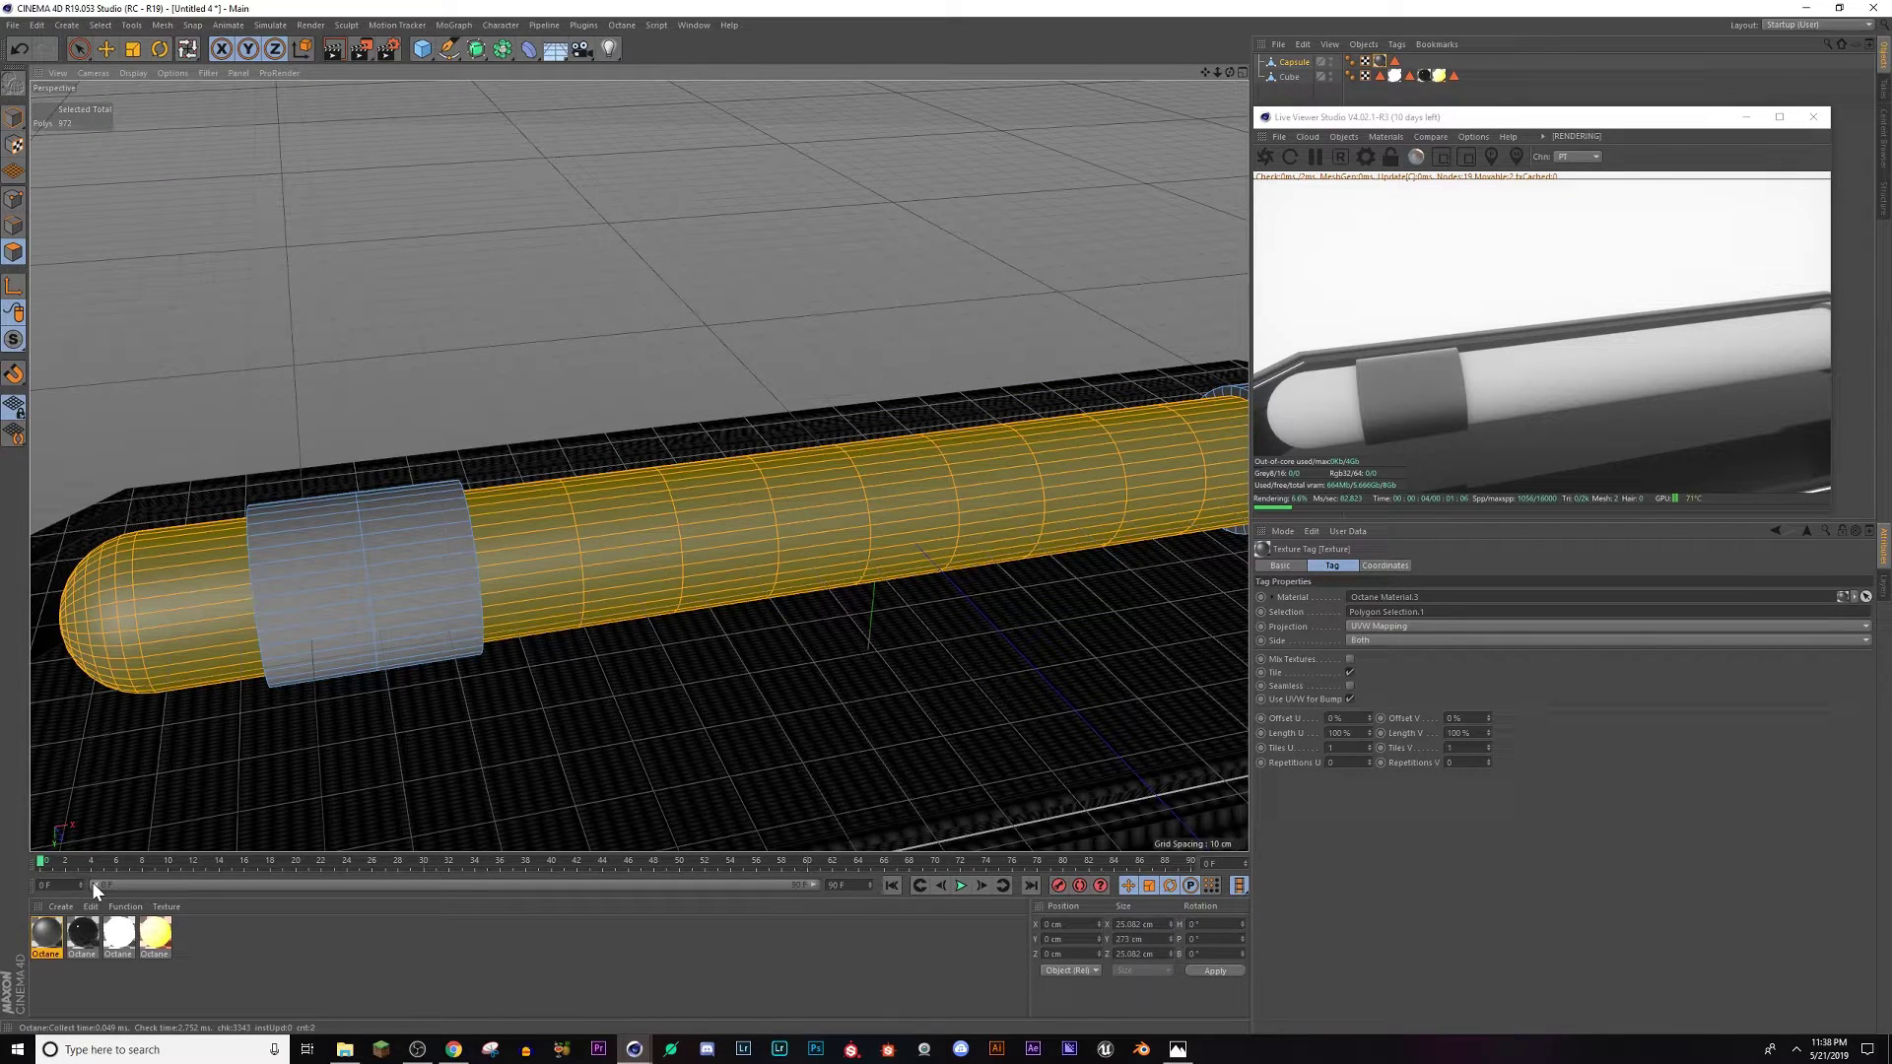
pyautogui.moveTo(409, 548); pyautogui.dragTo(418, 550)
pyautogui.keyDown('alt'); pyautogui.moveTo(683, 589); pyautogui.dragTo(650, 473); pyautogui.keyUp('alt')
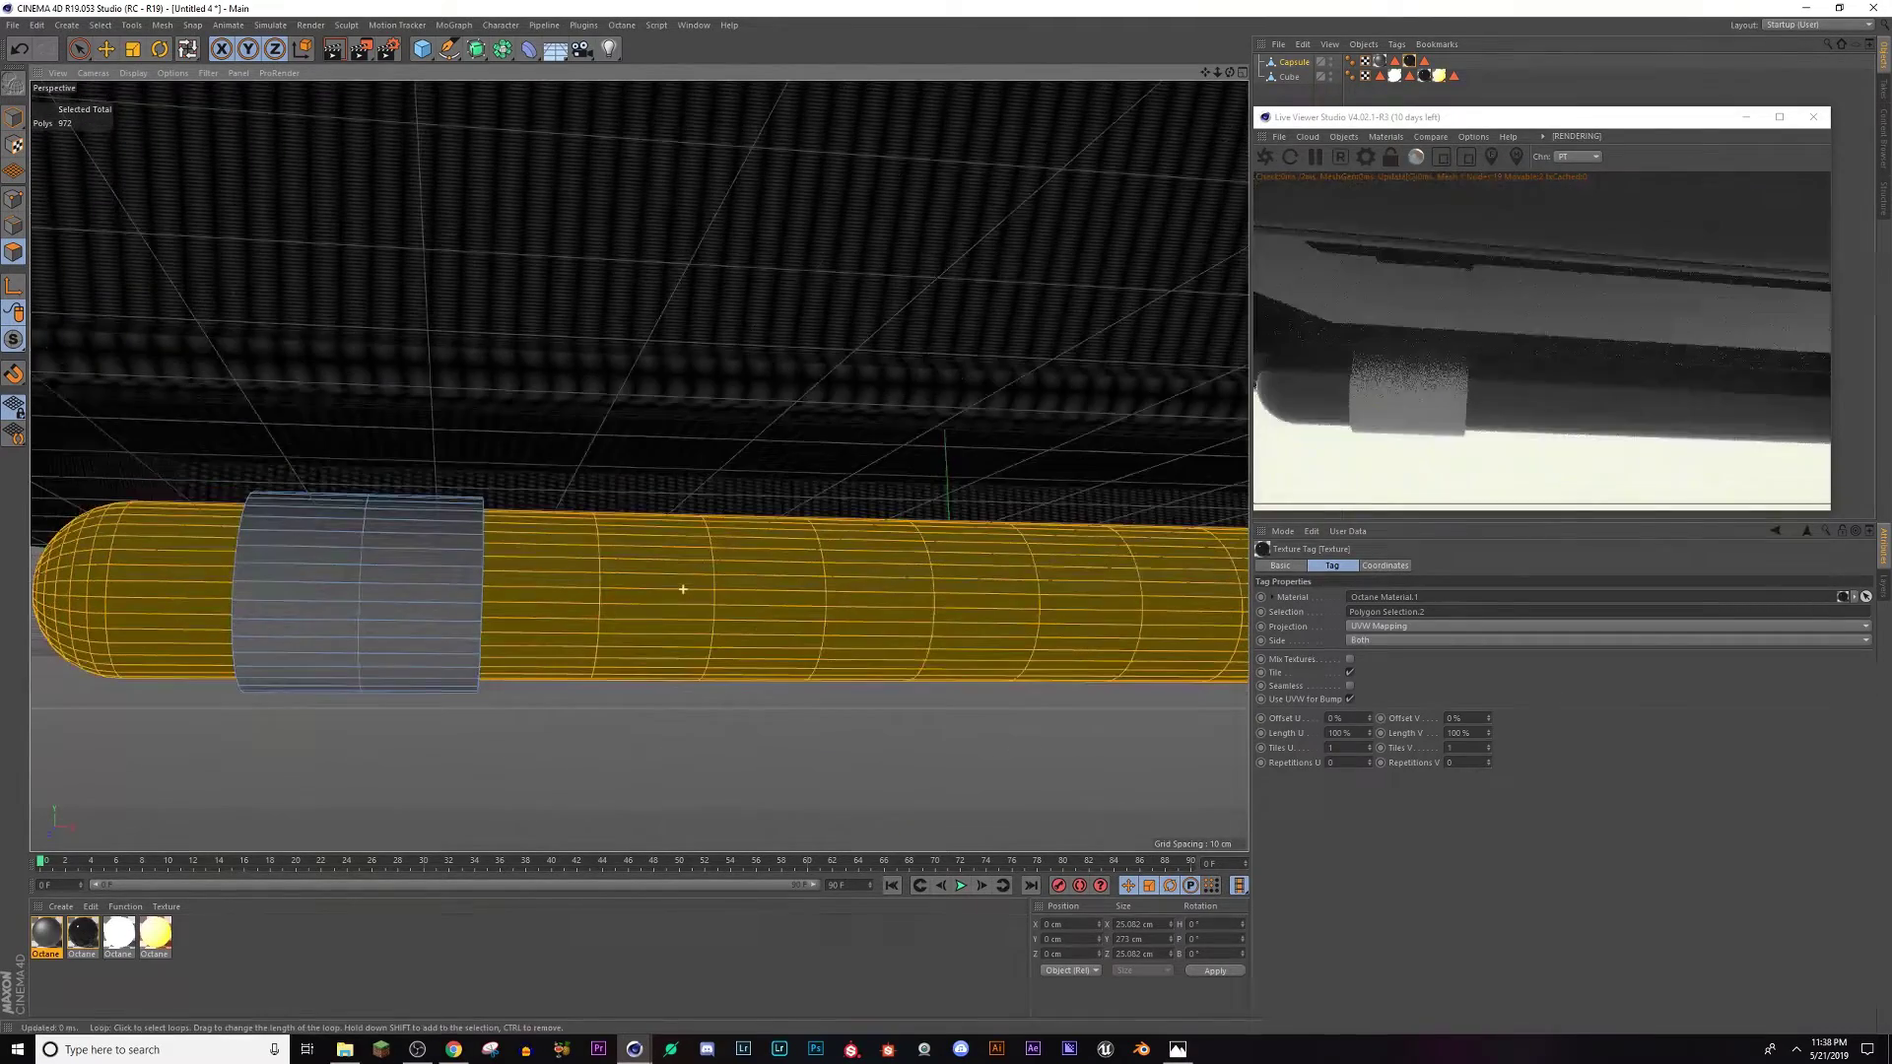
# Raise the whole capsule into the recess under the platform, to a Y position of about 27.5 cm.
pyautogui.click(109, 52)
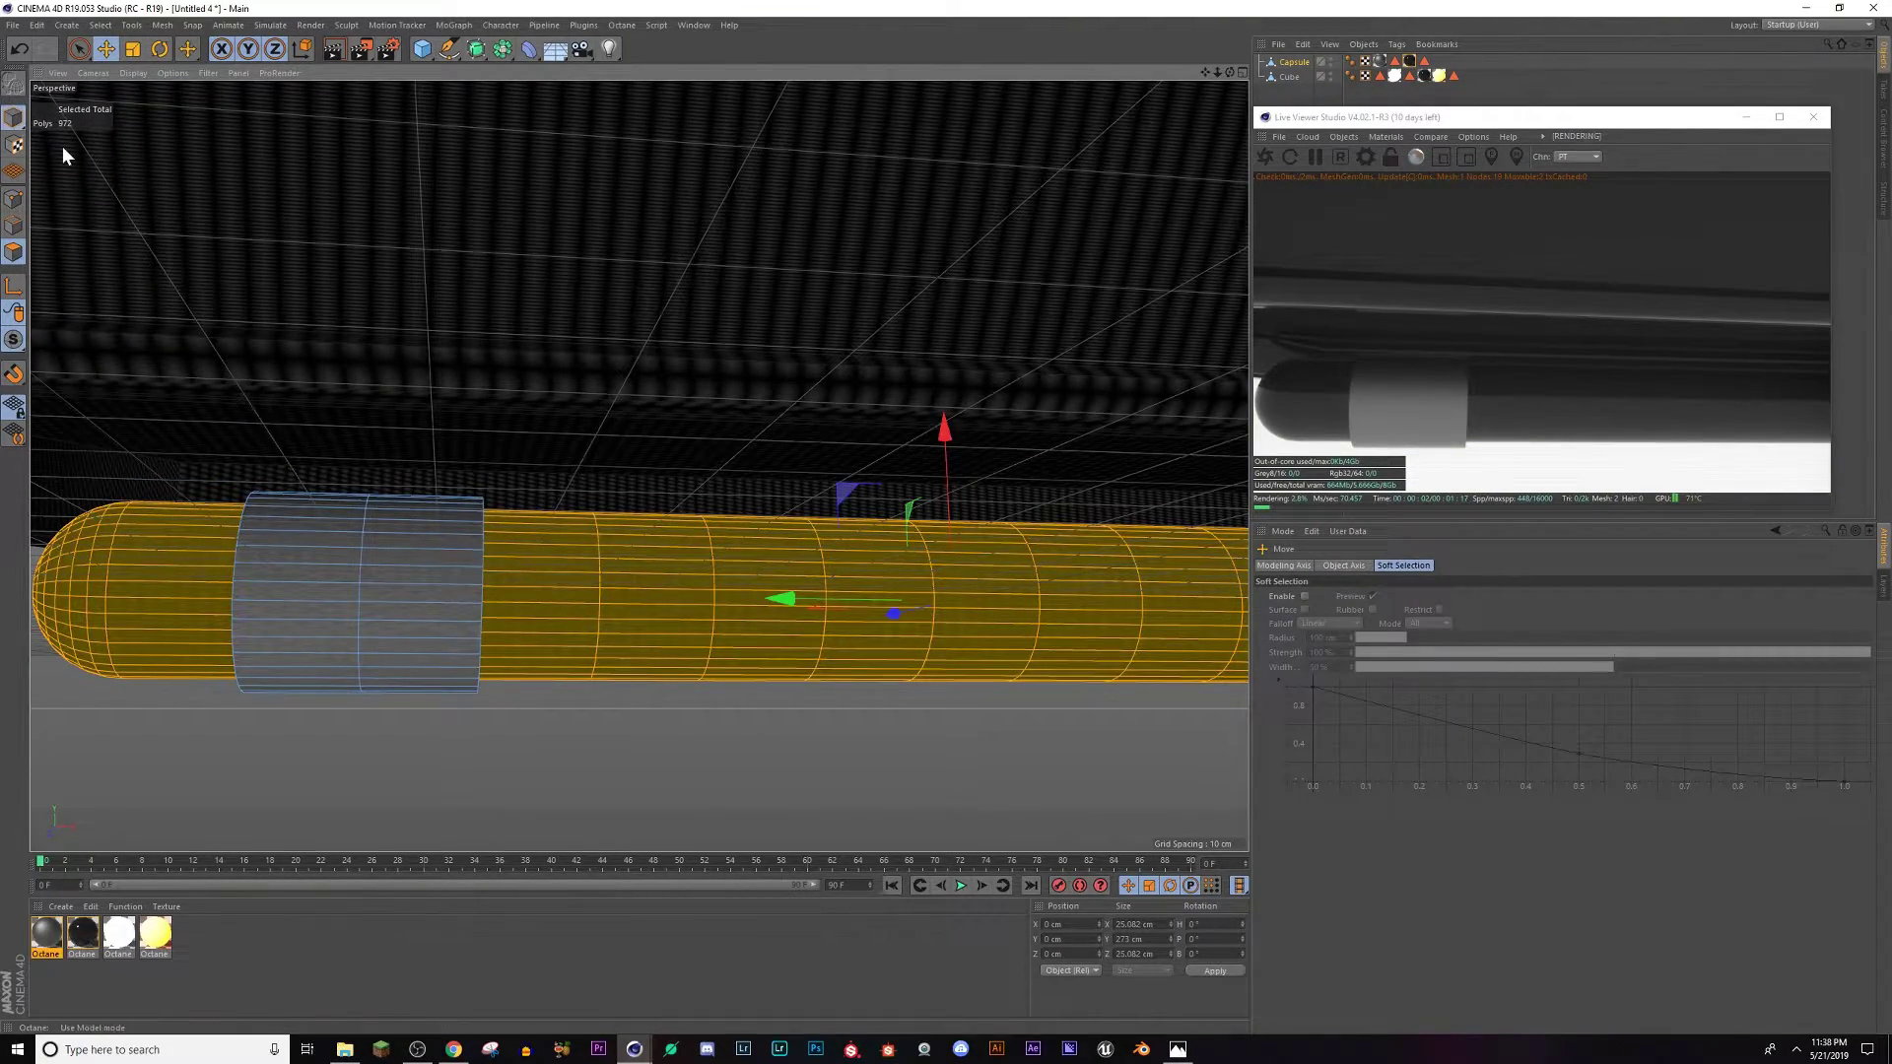
pyautogui.moveTo(944, 434); pyautogui.dragTo(428, 621)
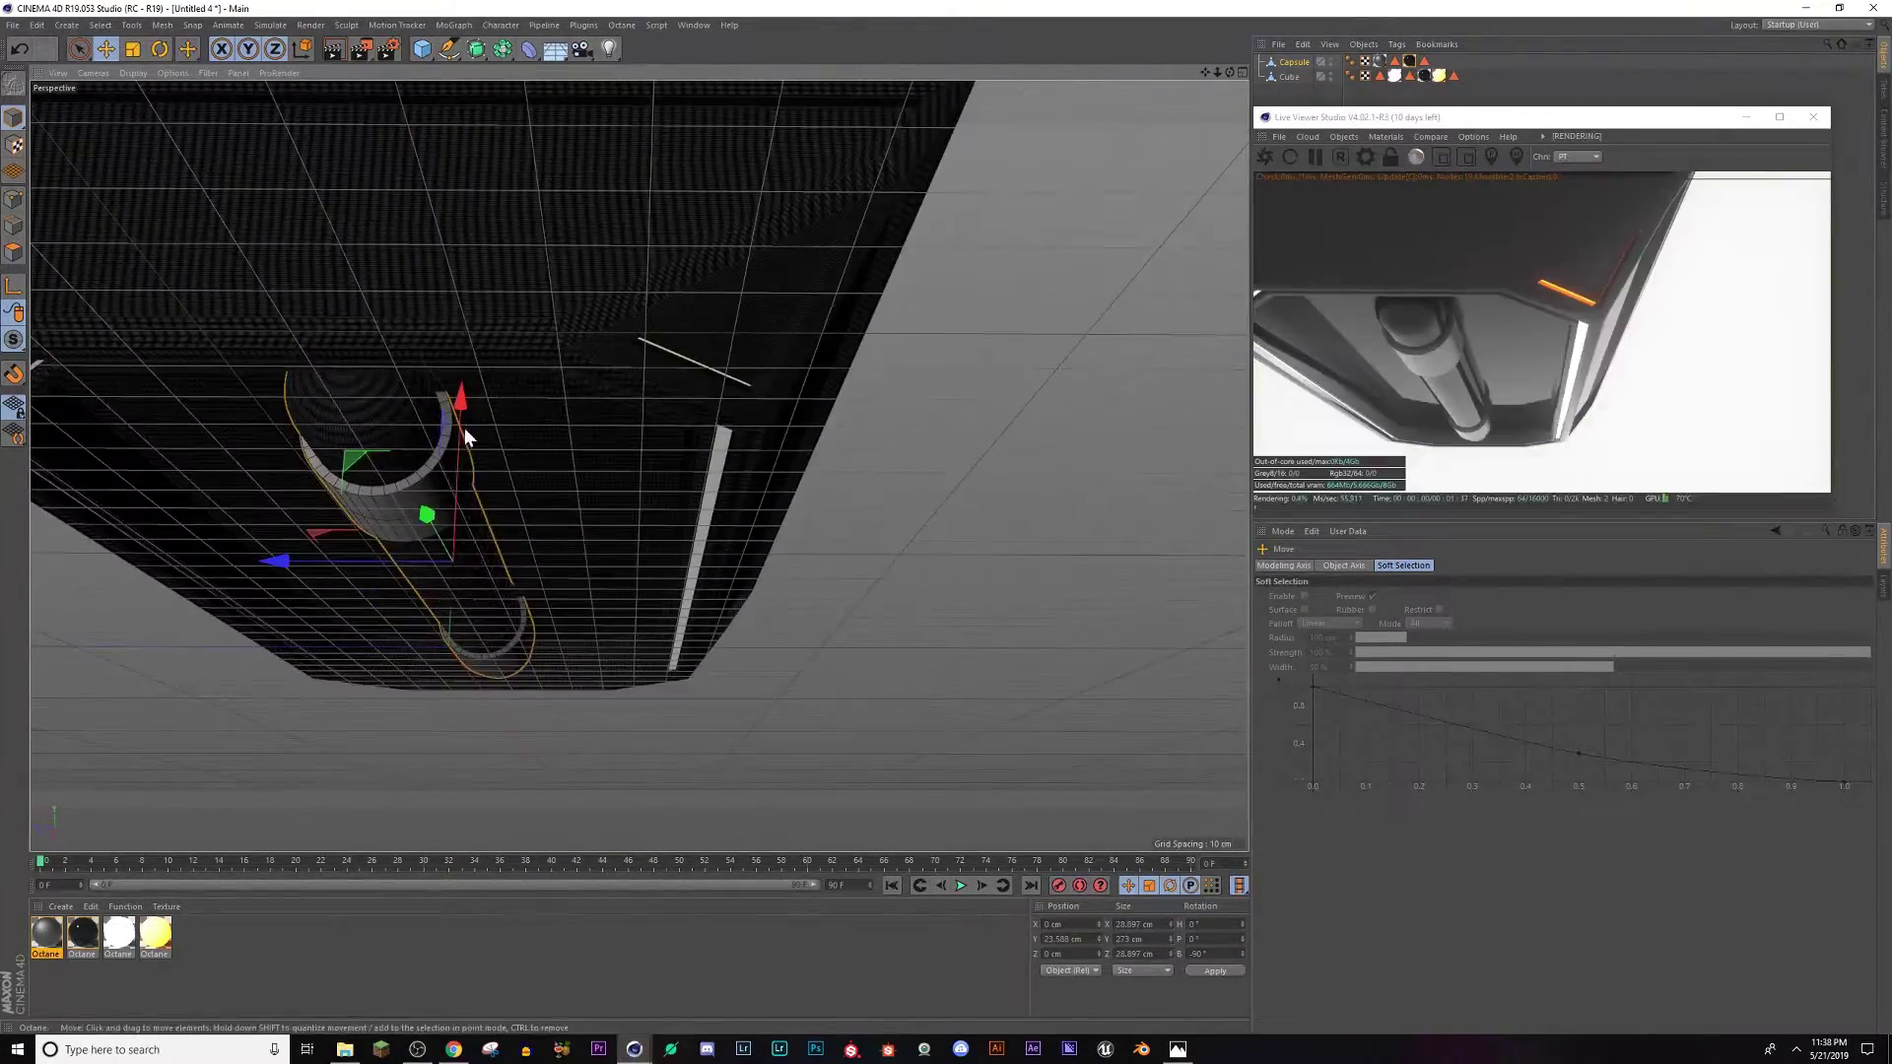
pyautogui.moveTo(464, 414); pyautogui.dragTo(464, 402)
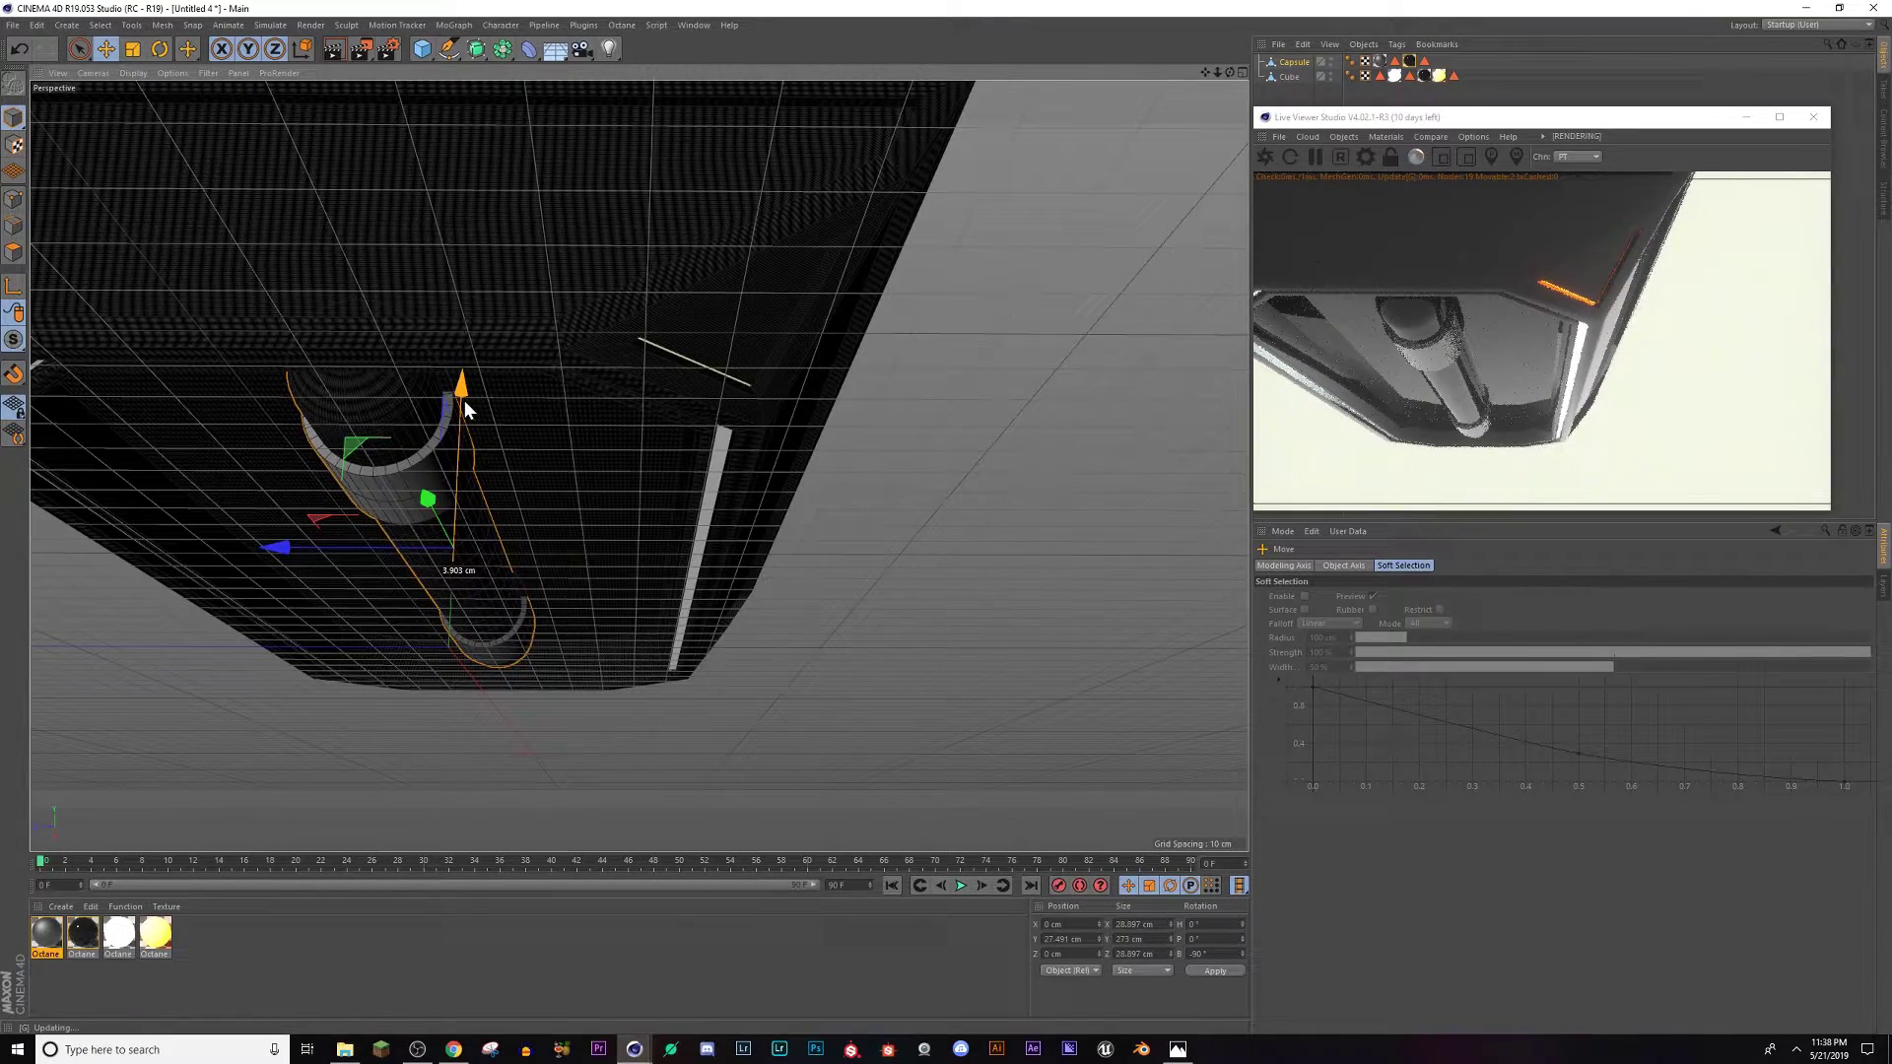
# Duplicate the capsule along Z to both sides of the original, placing the copies at -40 cm and 40 cm.
pyautogui.keyDown('alt'); pyautogui.moveTo(329, 569); pyautogui.dragTo(262, 523); pyautogui.keyUp('alt')
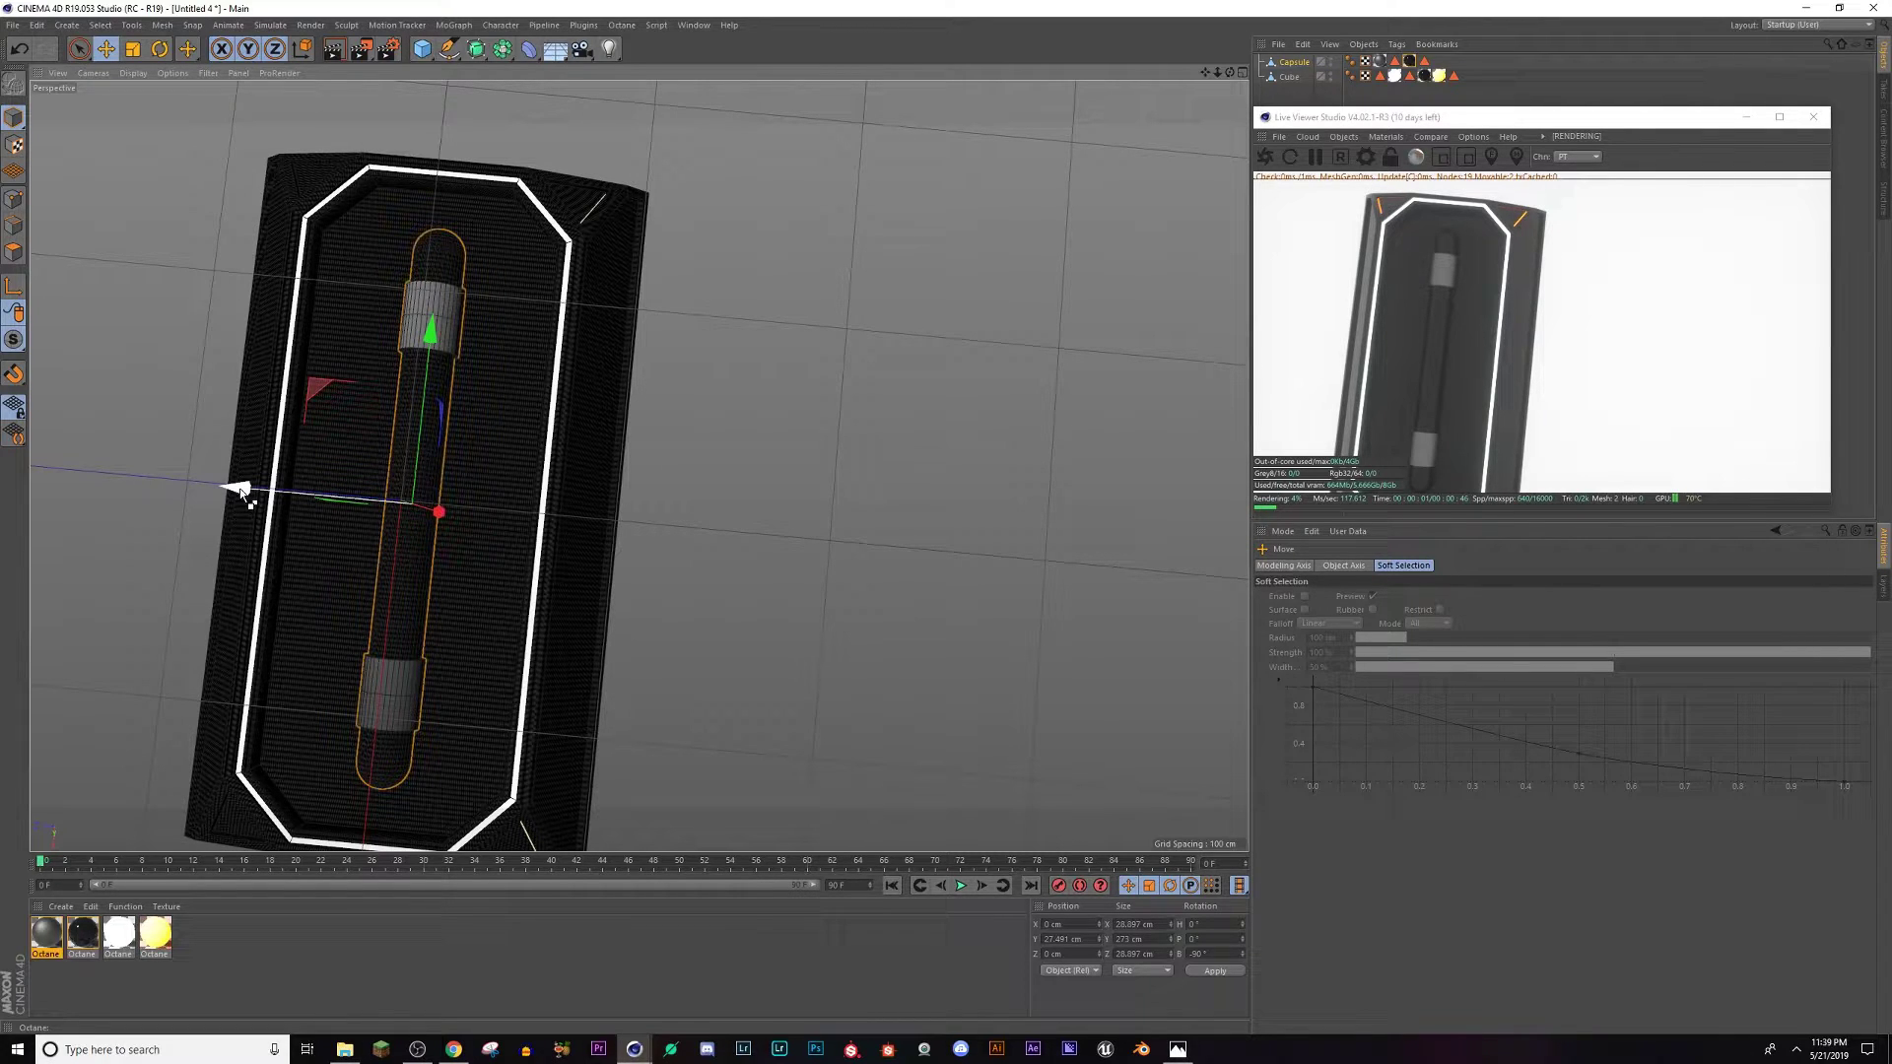
pyautogui.keyDown('ctrl'); pyautogui.moveTo(241, 493); pyautogui.dragTo(328, 508); pyautogui.keyUp('ctrl')
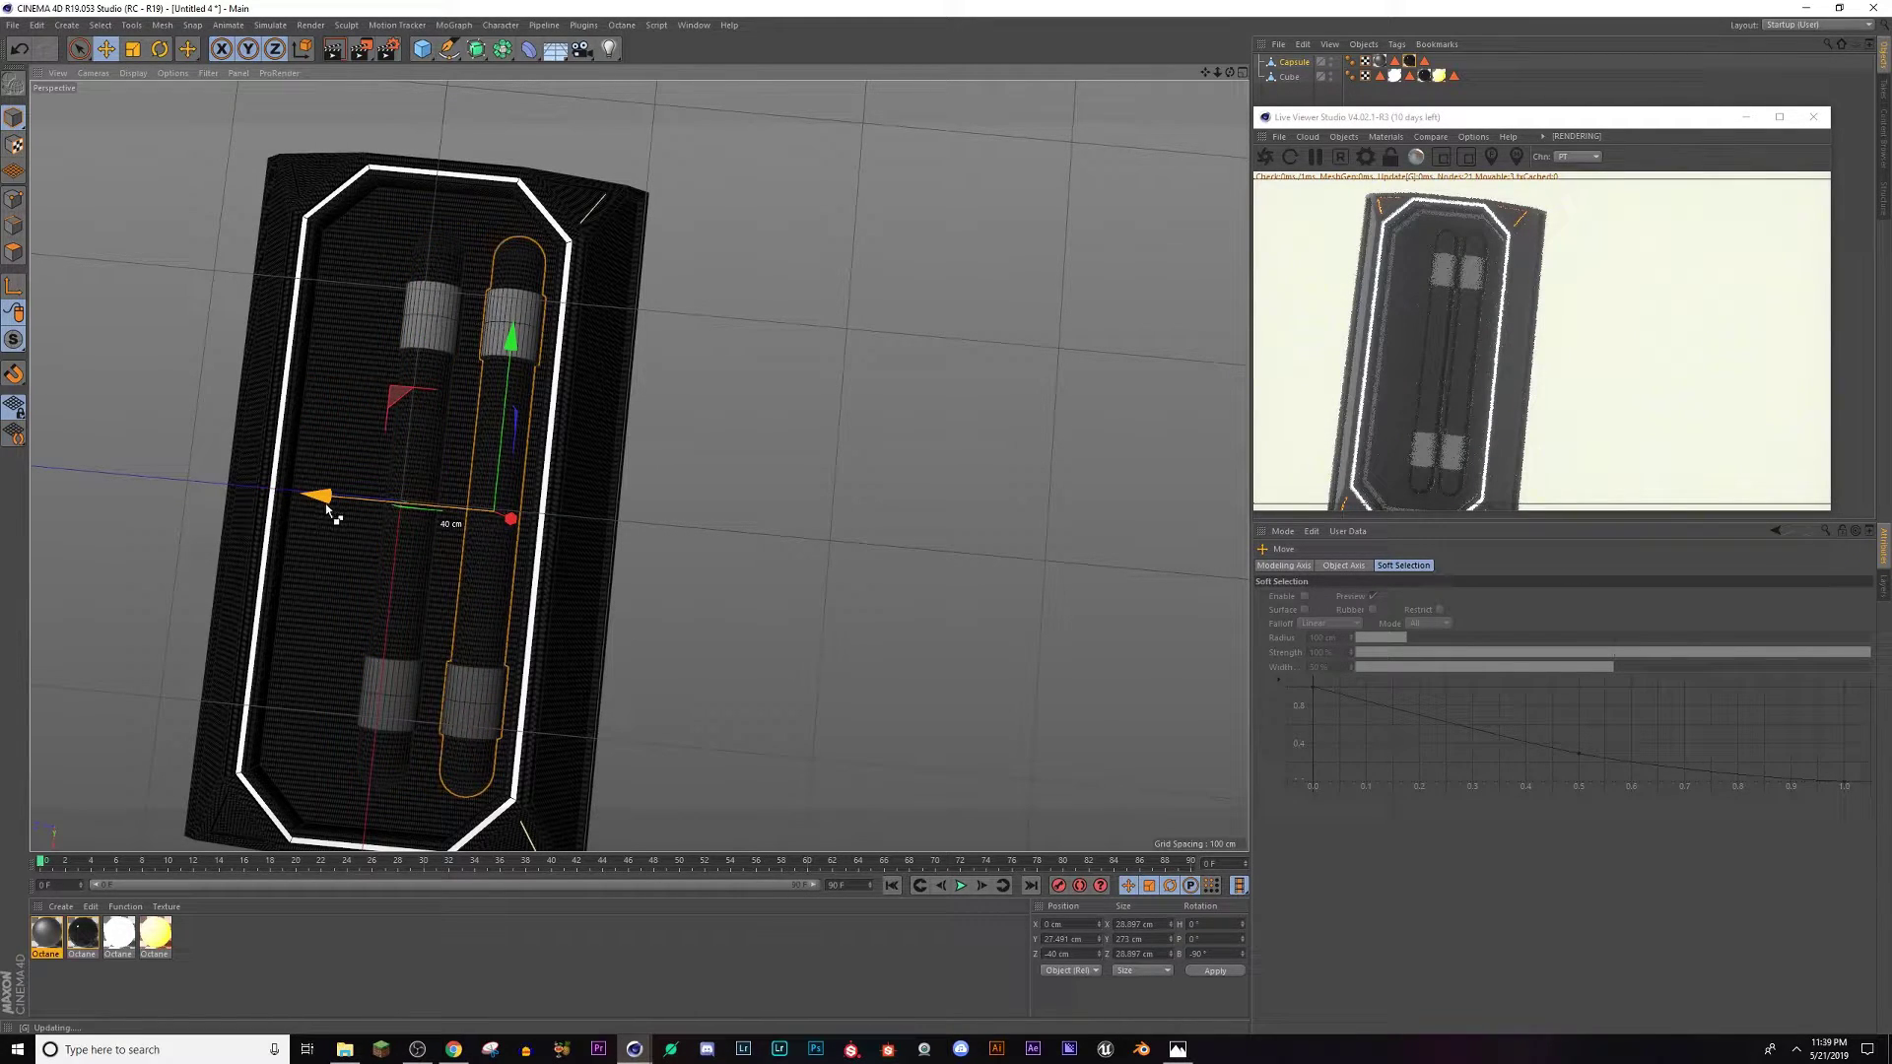
pyautogui.keyDown('ctrl'); pyautogui.moveTo(327, 506); pyautogui.dragTo(327, 506); pyautogui.keyUp('ctrl')
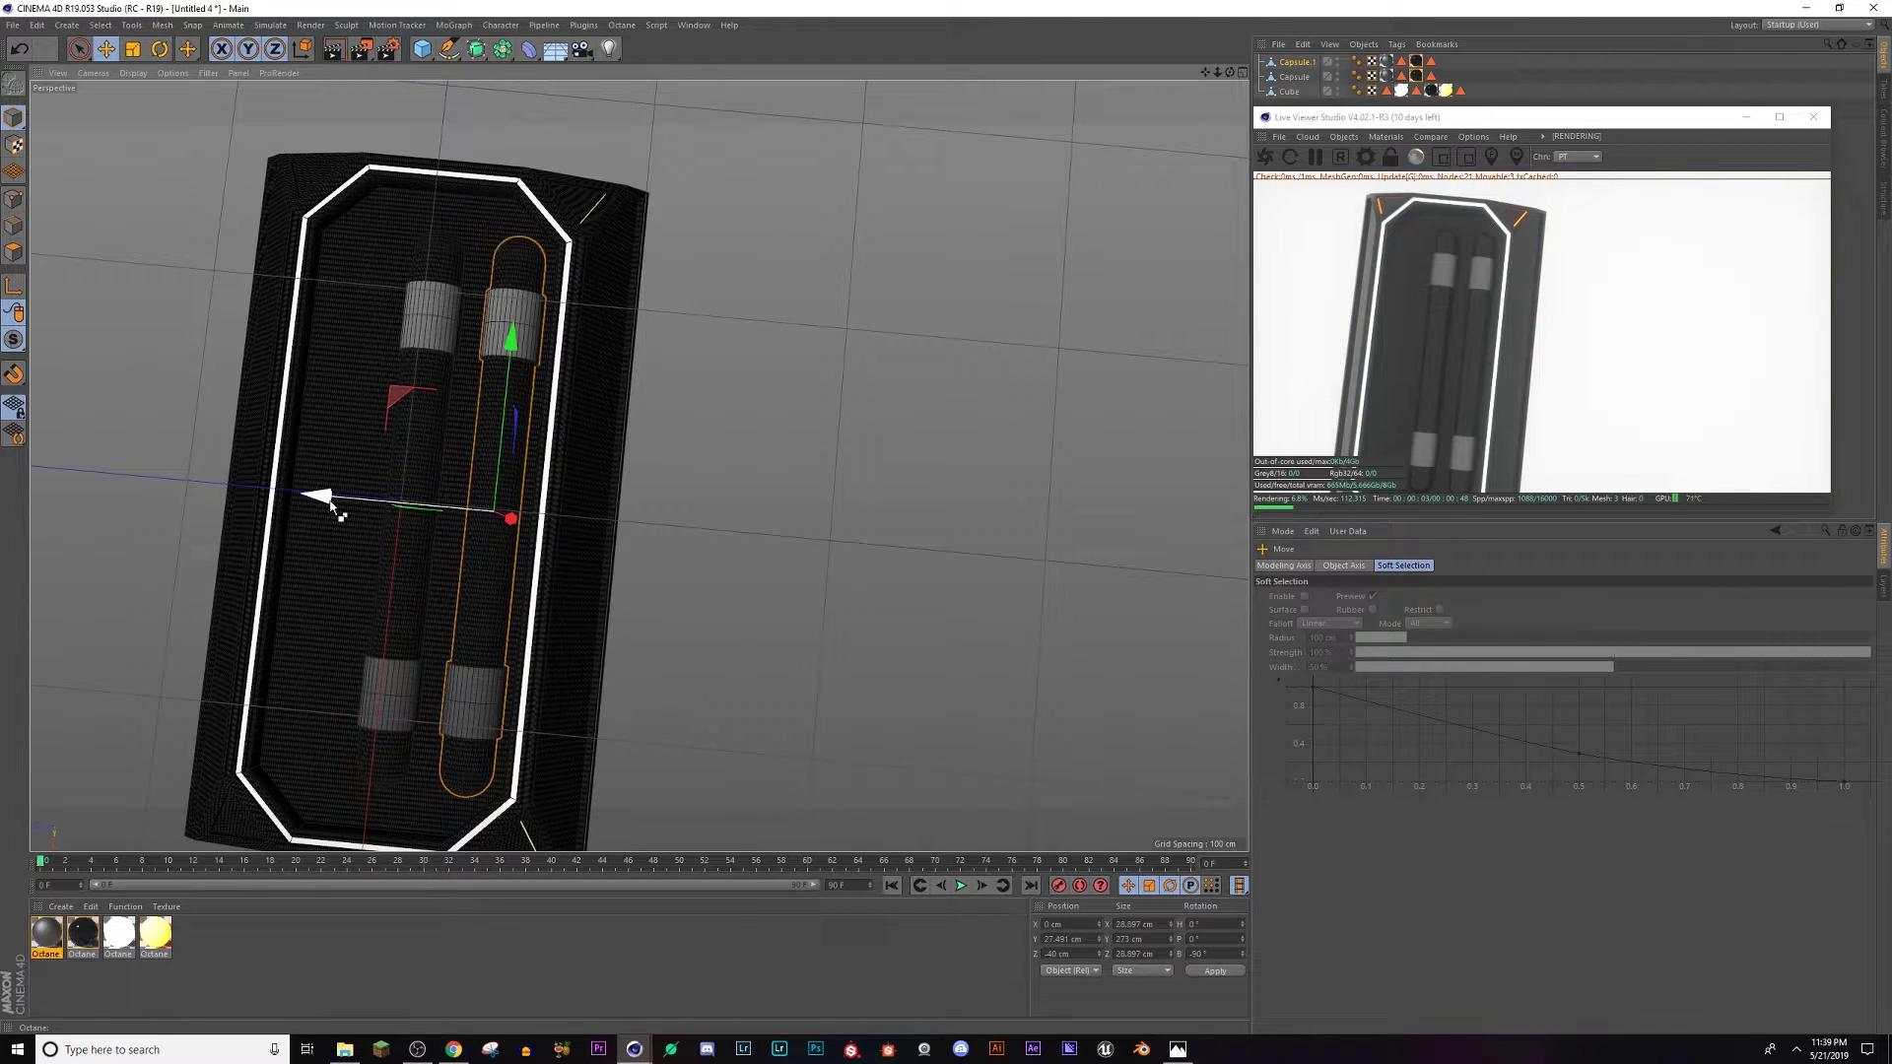
pyautogui.keyDown('ctrl'); pyautogui.moveTo(331, 505); pyautogui.dragTo(163, 512); pyautogui.keyUp('ctrl')
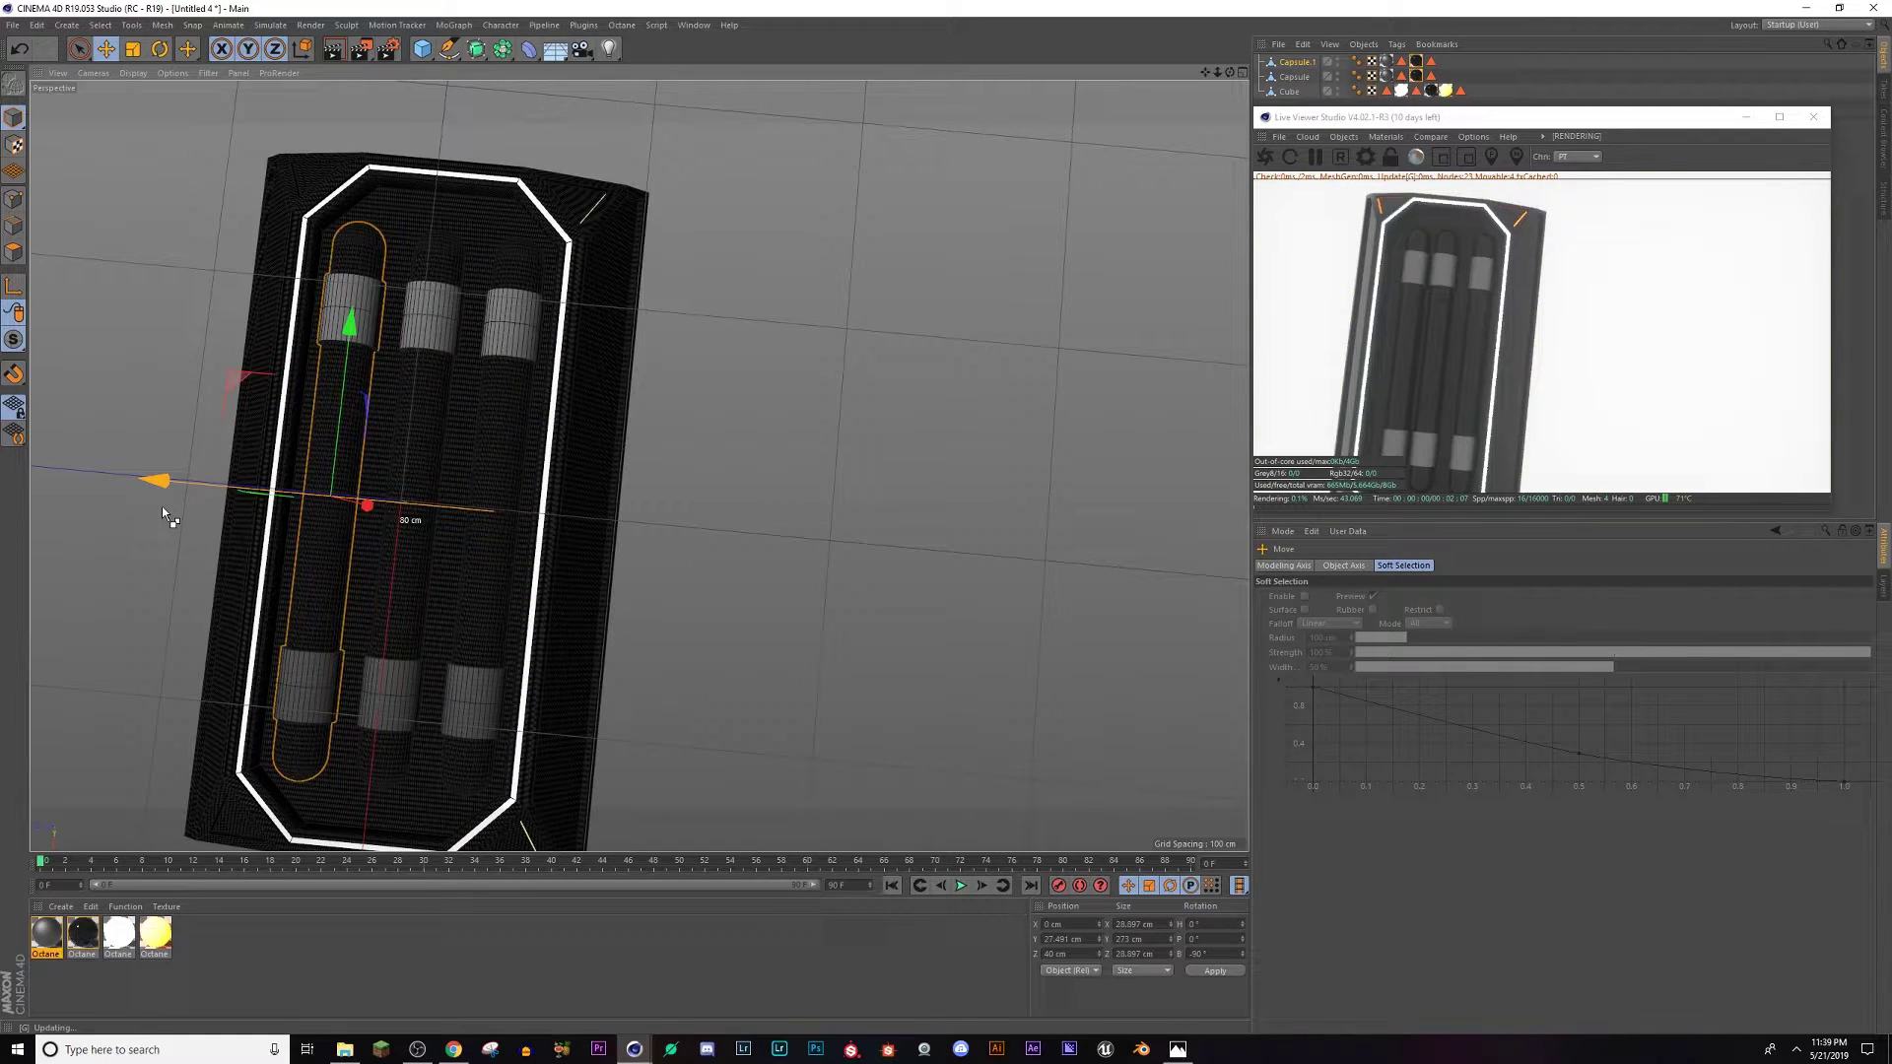
pyautogui.keyDown('ctrl'); pyautogui.moveTo(163, 511); pyautogui.dragTo(163, 511); pyautogui.keyUp('ctrl')
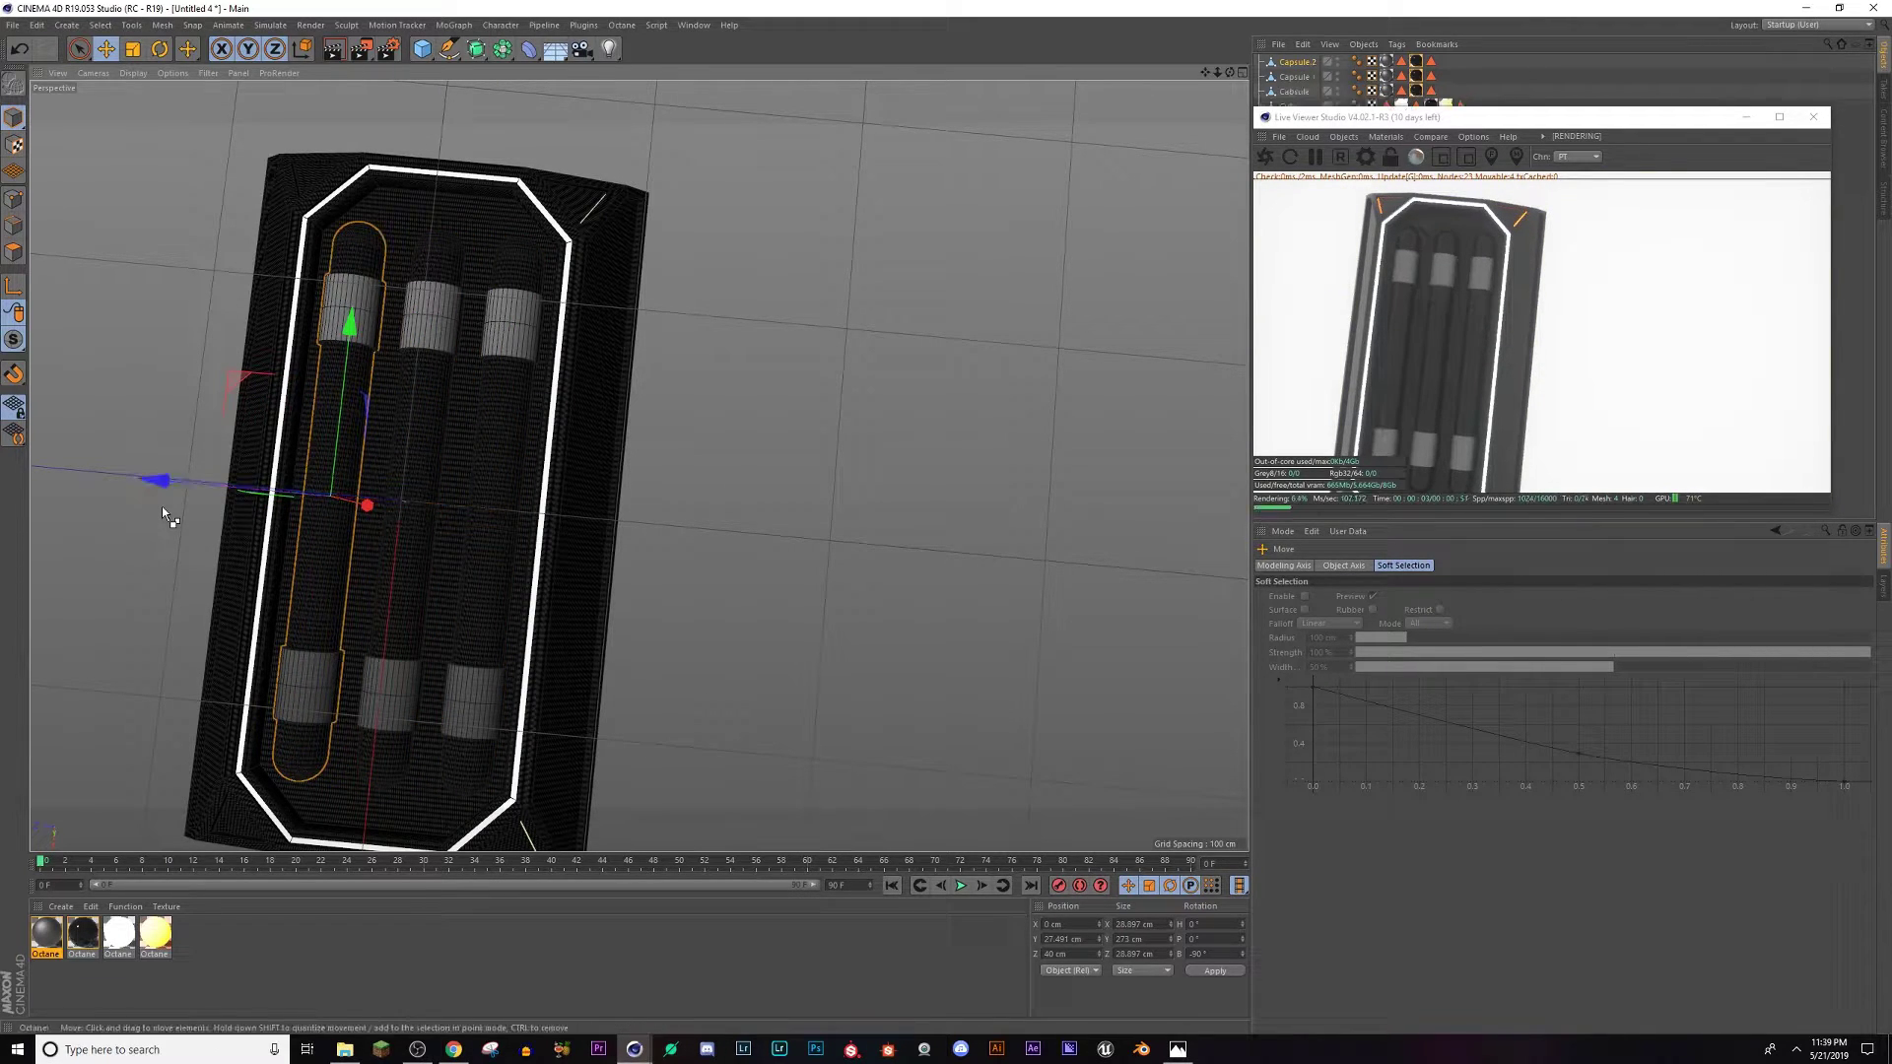
# Compare the three capsules and the platform with the platforms in the cyberpunk alley render, examining the model from below and above.
pyautogui.keyDown('alt'); pyautogui.moveTo(313, 540); pyautogui.dragTo(361, 511); pyautogui.keyUp('alt')
pyautogui.keyDown('alt'); pyautogui.moveTo(463, 446); pyautogui.dragTo(468, 379); pyautogui.keyUp('alt')
pyautogui.click(1183, 1050)
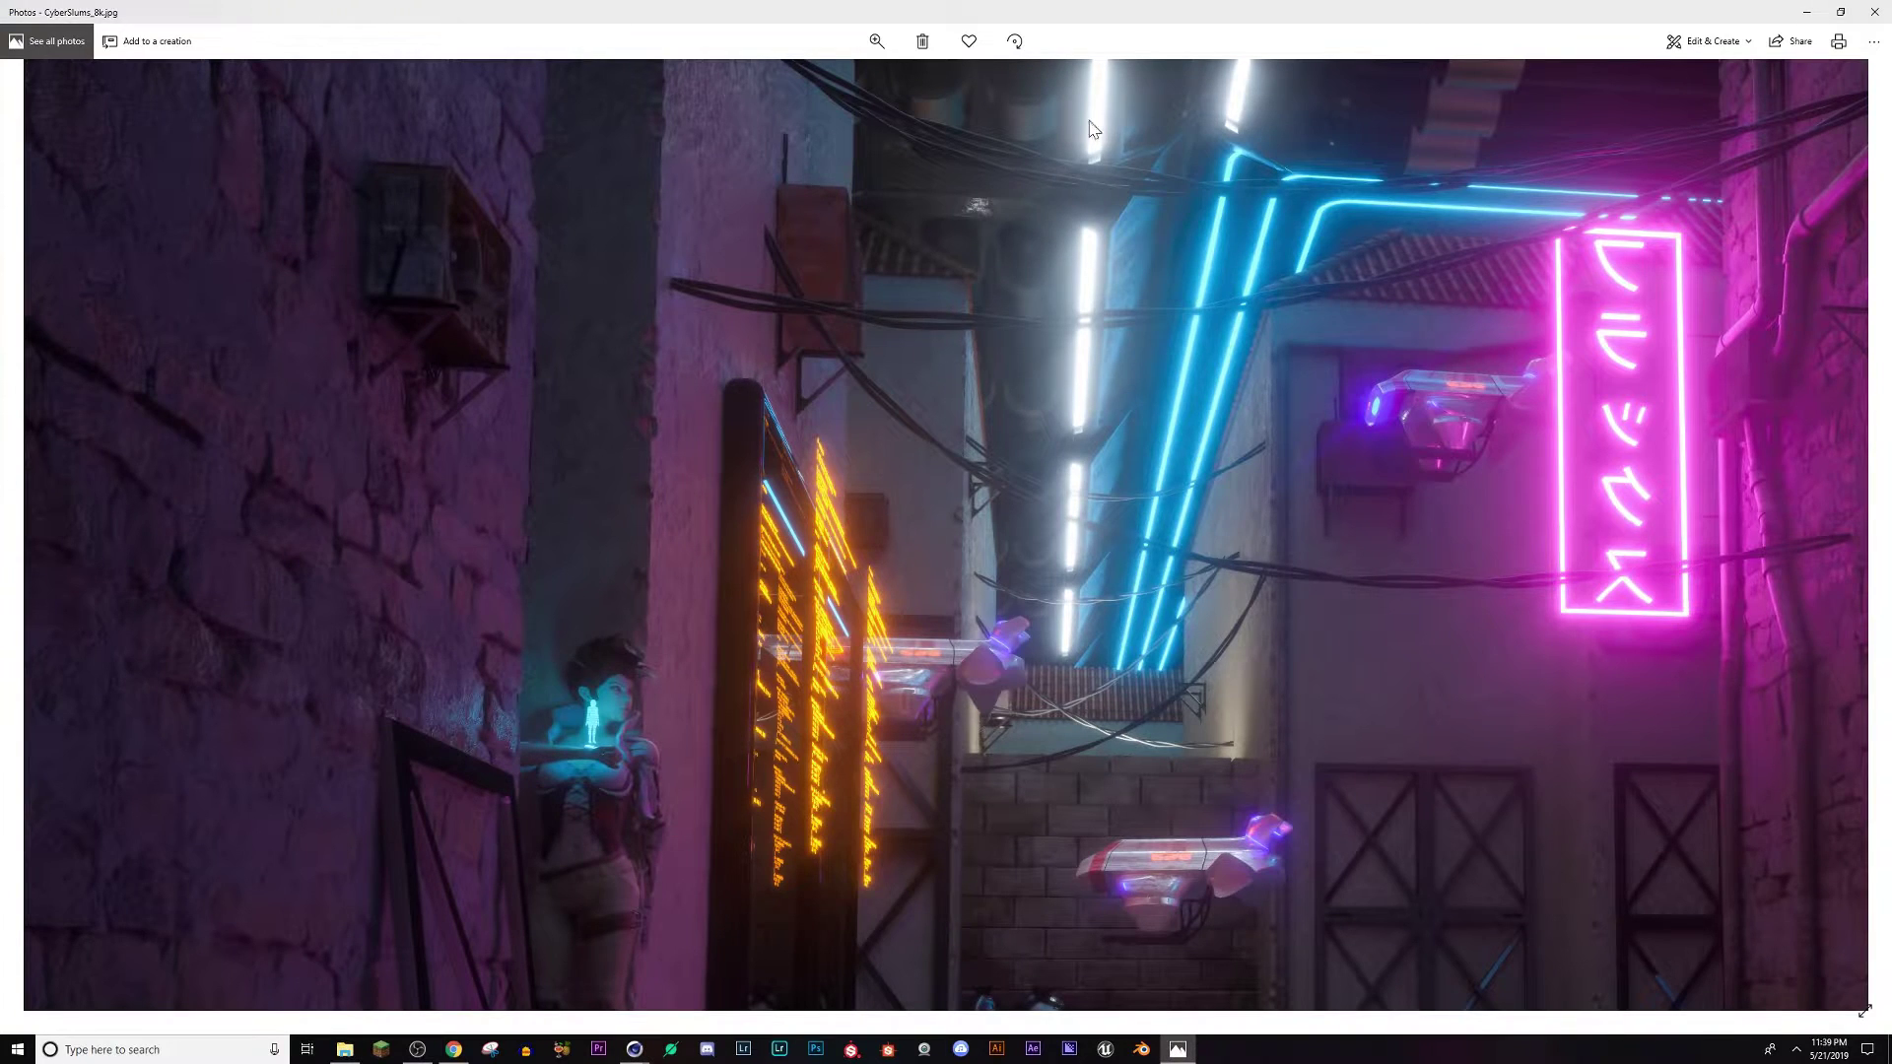
pyautogui.click(1178, 1050)
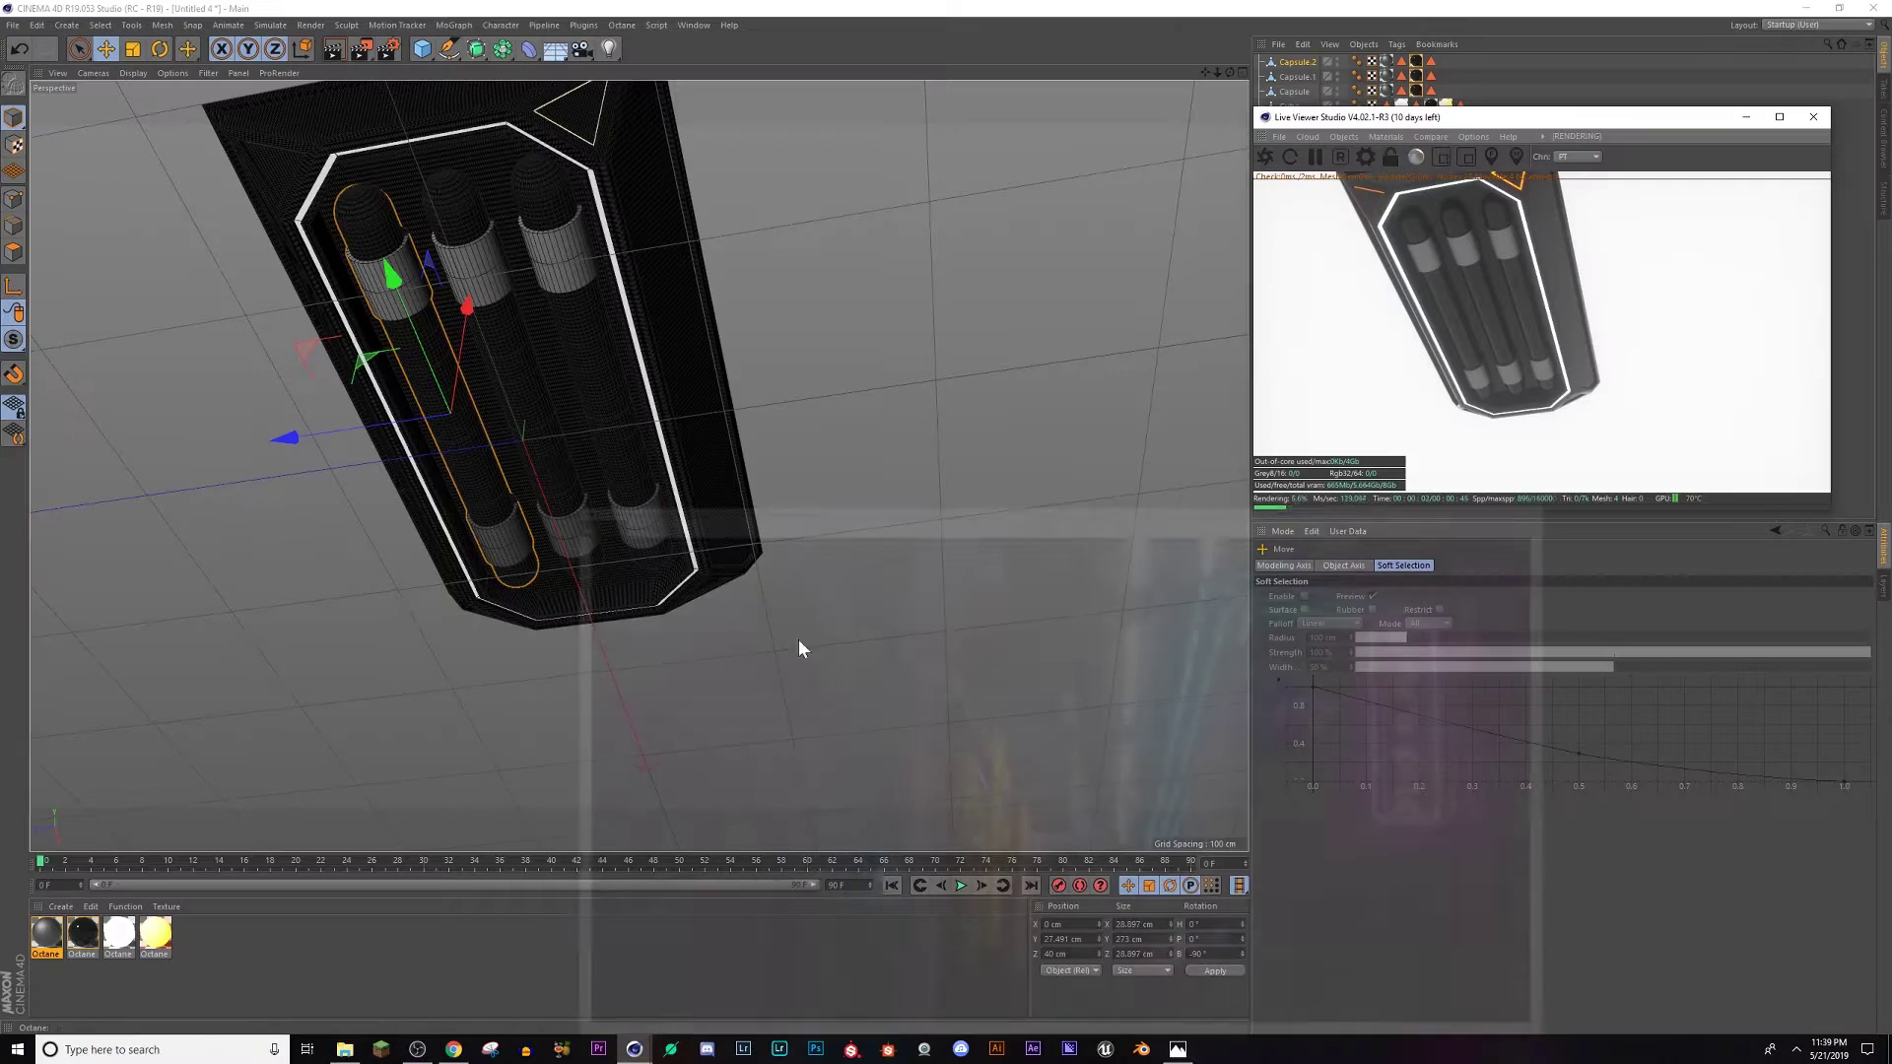
pyautogui.keyDown('alt'); pyautogui.moveTo(798, 638); pyautogui.dragTo(565, 446); pyautogui.keyUp('alt')
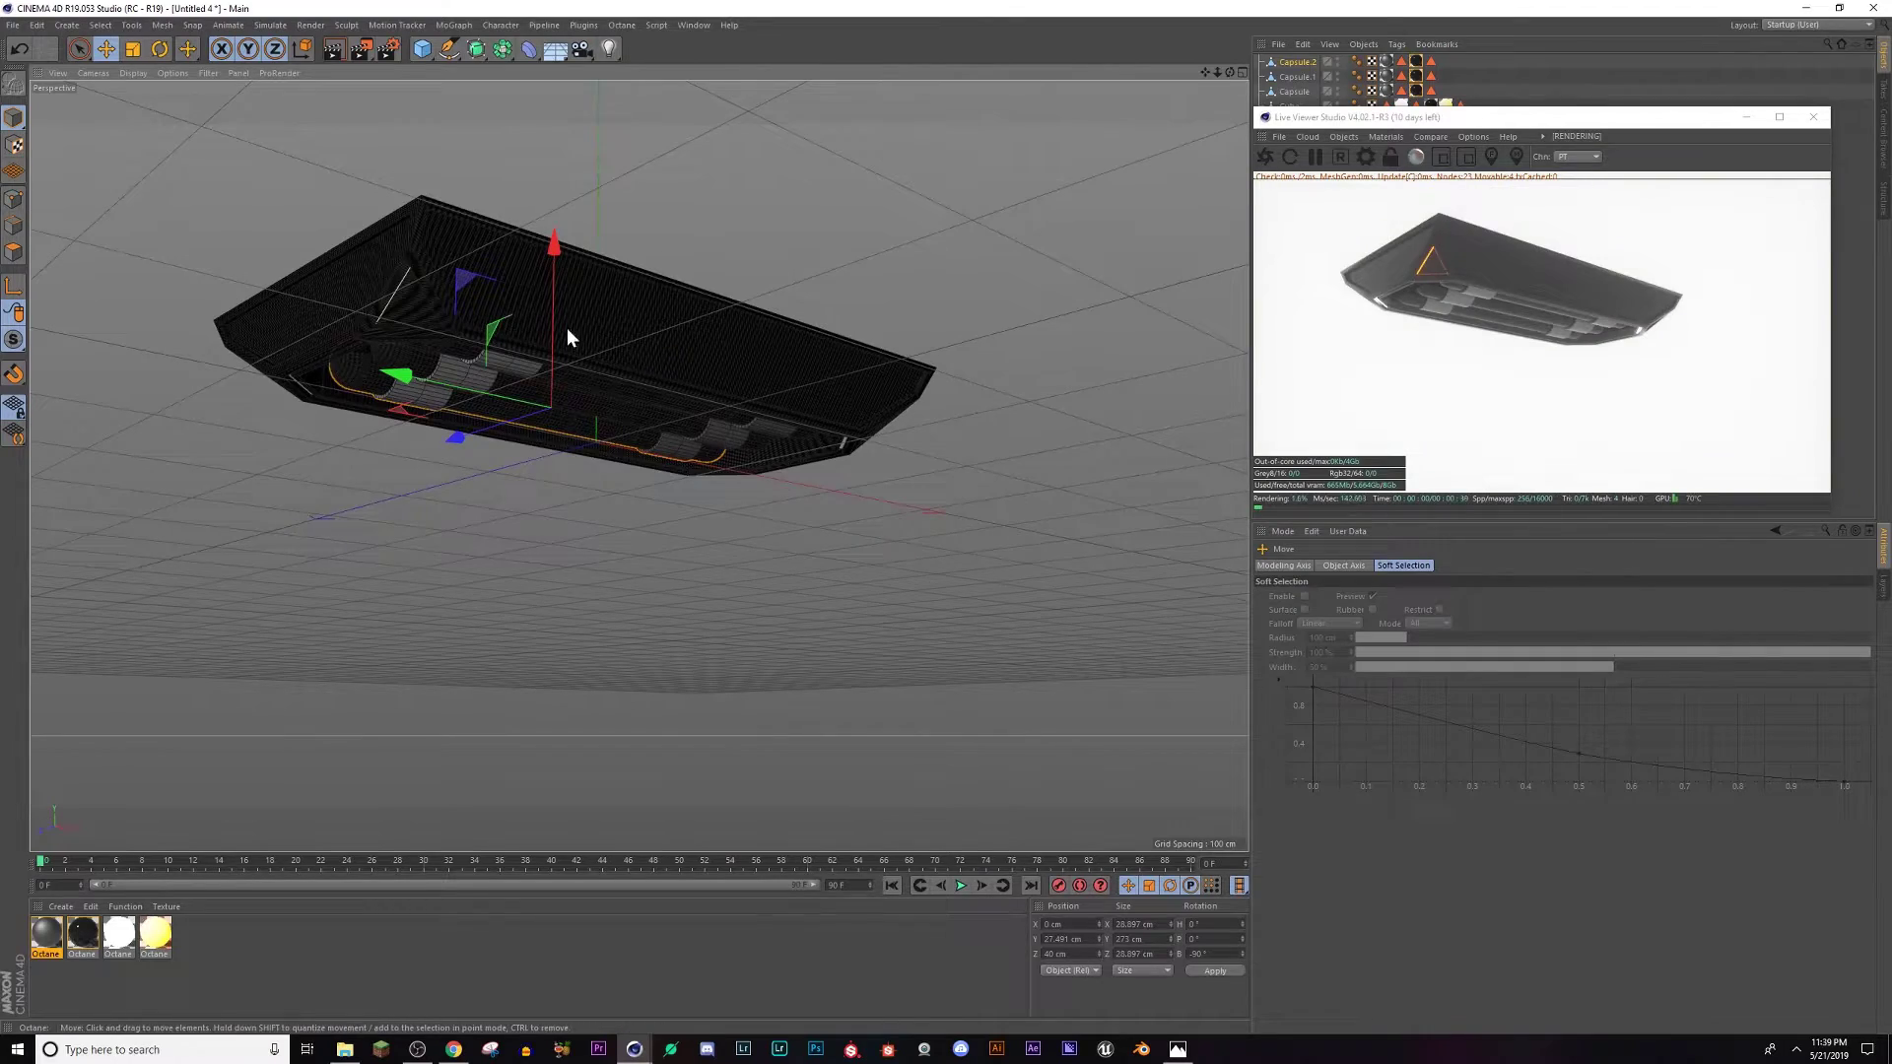
pyautogui.keyDown('alt'); pyautogui.moveTo(566, 327); pyautogui.dragTo(674, 576); pyautogui.keyUp('alt')
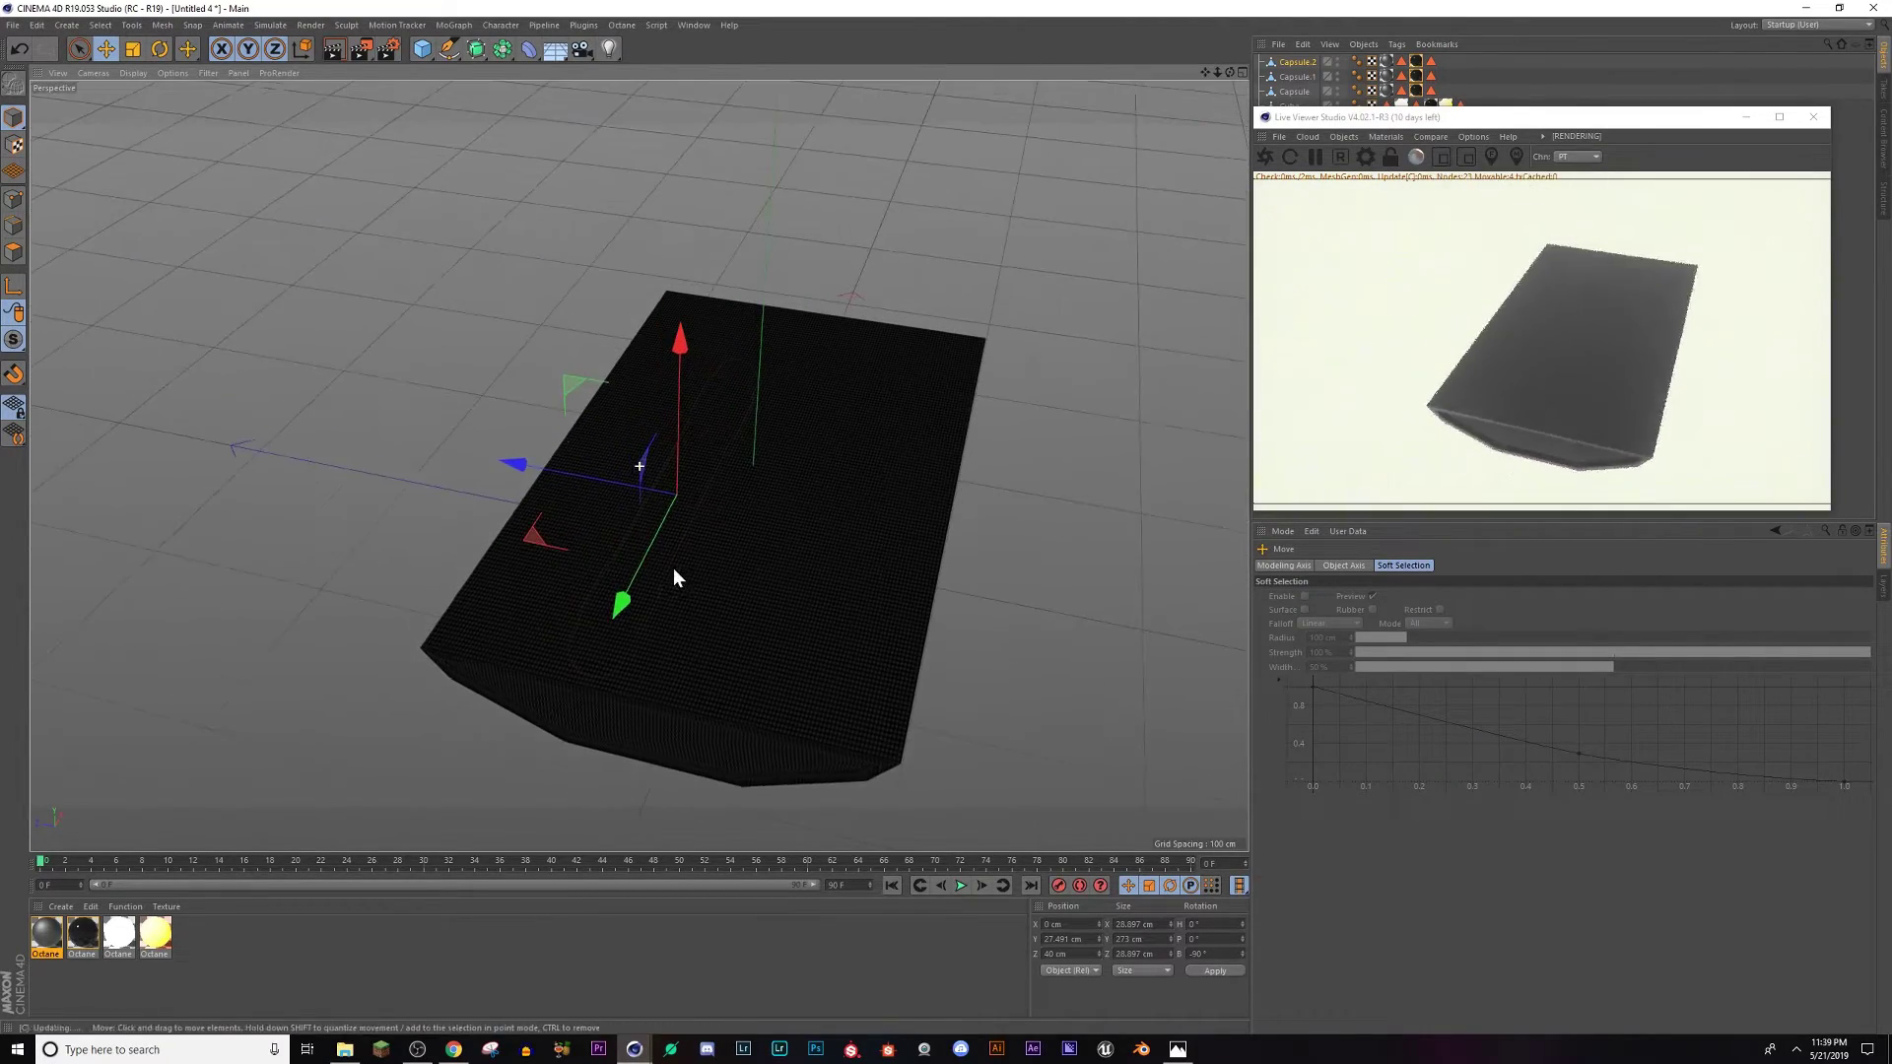
pyautogui.keyDown('alt'); pyautogui.moveTo(766, 708); pyautogui.dragTo(683, 628); pyautogui.keyUp('alt')
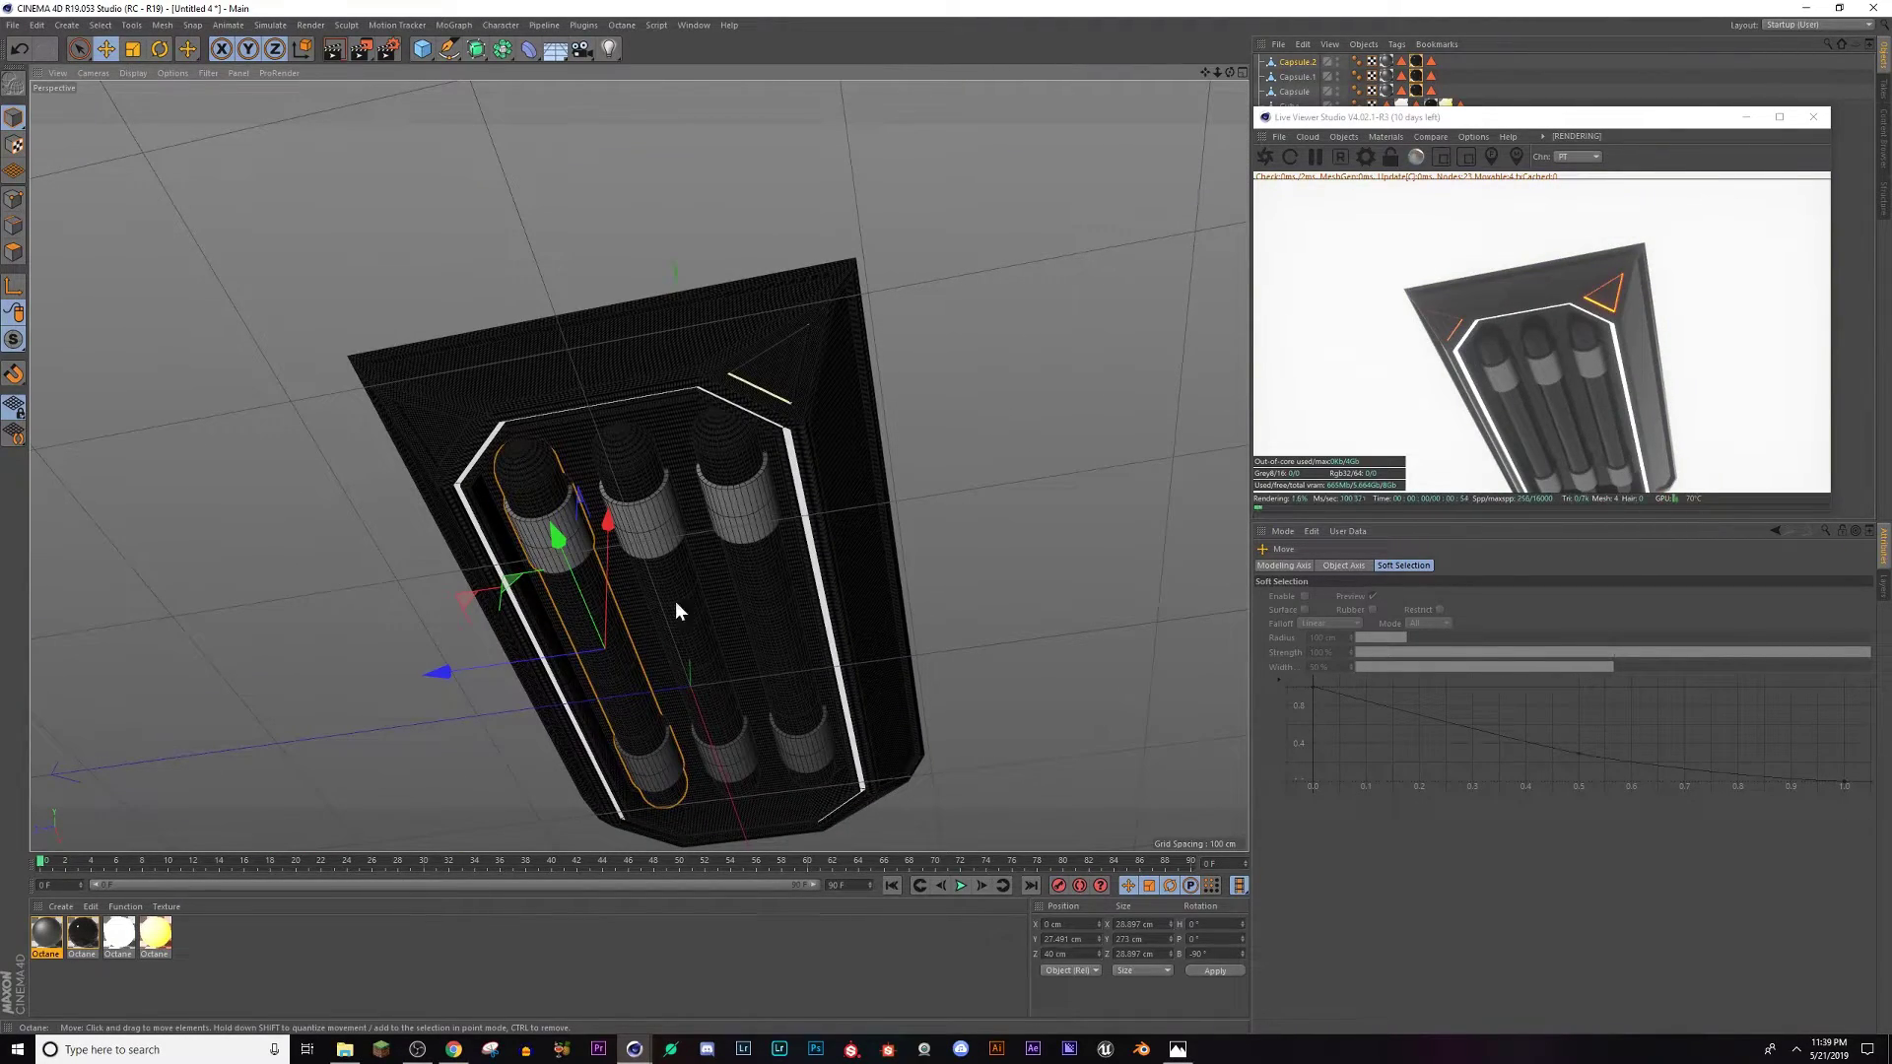
pyautogui.keyDown('alt'); pyautogui.moveTo(724, 388); pyautogui.dragTo(676, 632); pyautogui.keyUp('alt')
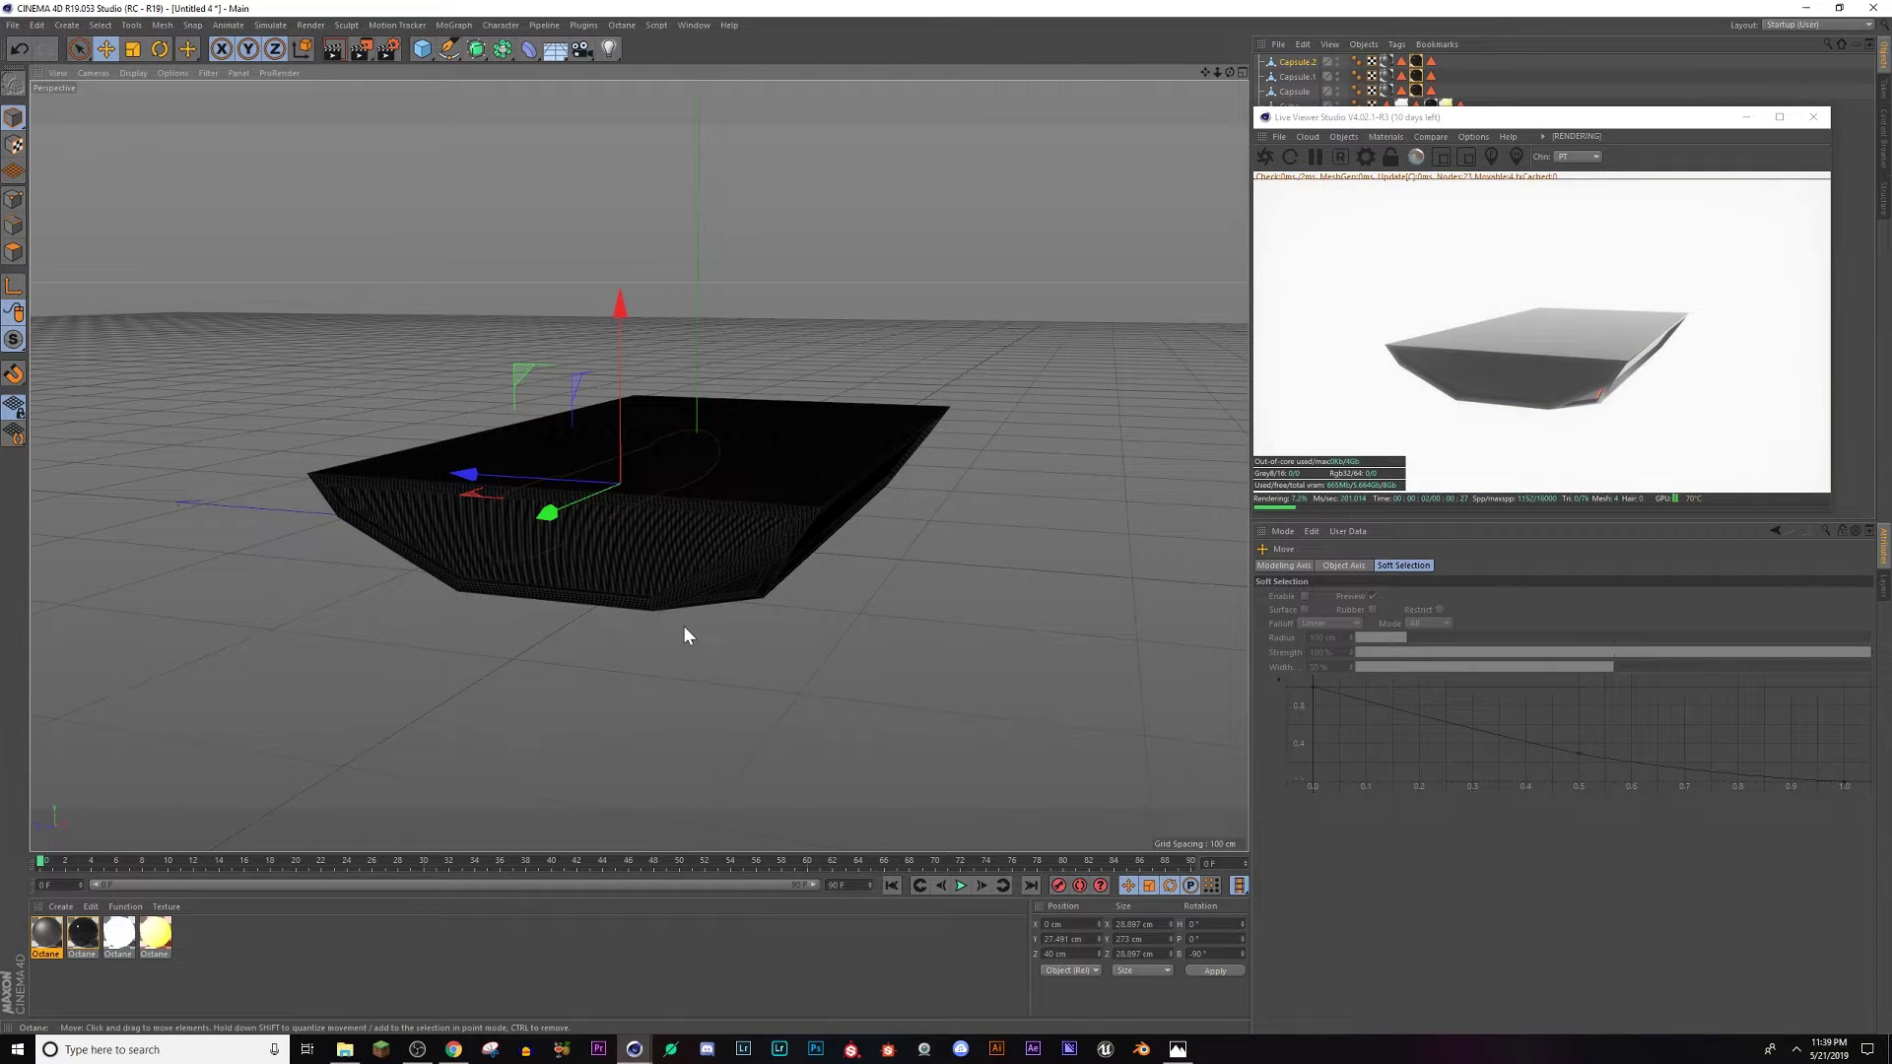
# Switch to Chrome and look through the FluxedEdge community posts for the one offering the 8K render download.
pyautogui.click(454, 1050)
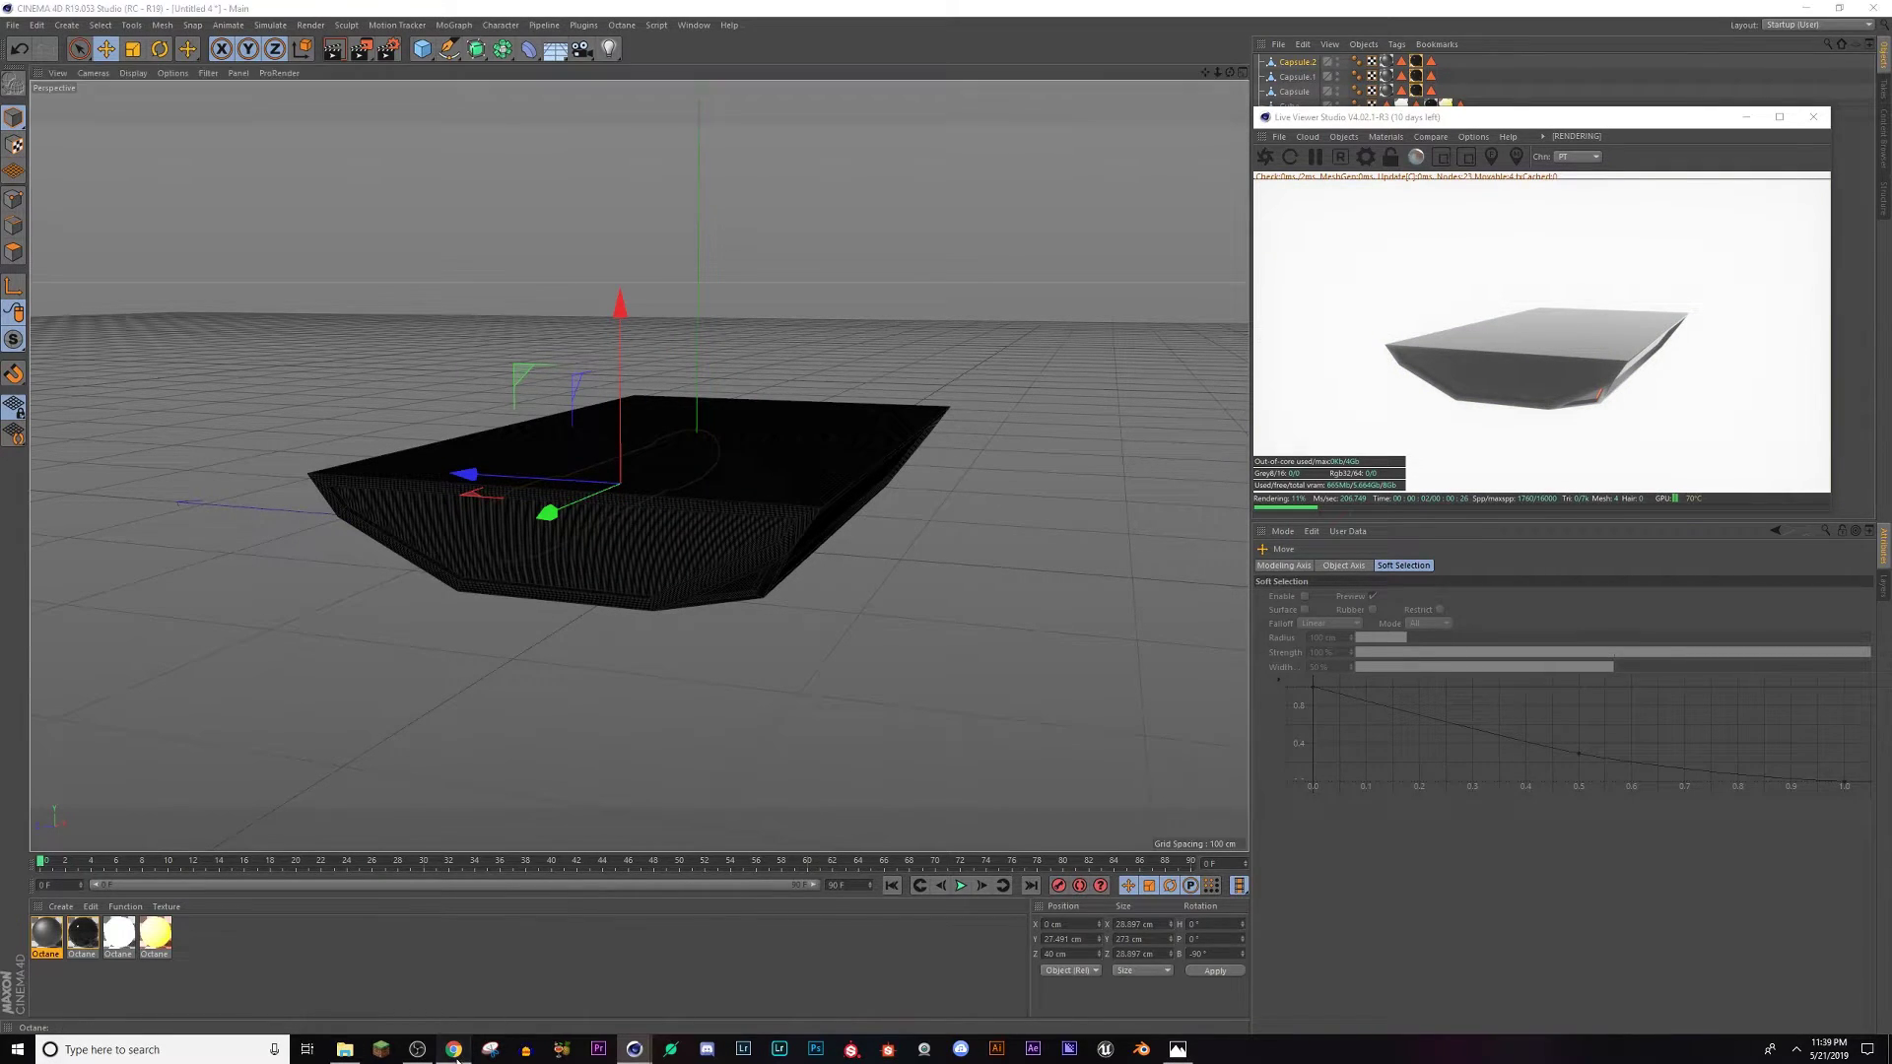
pyautogui.scroll(-6, 946, 778)
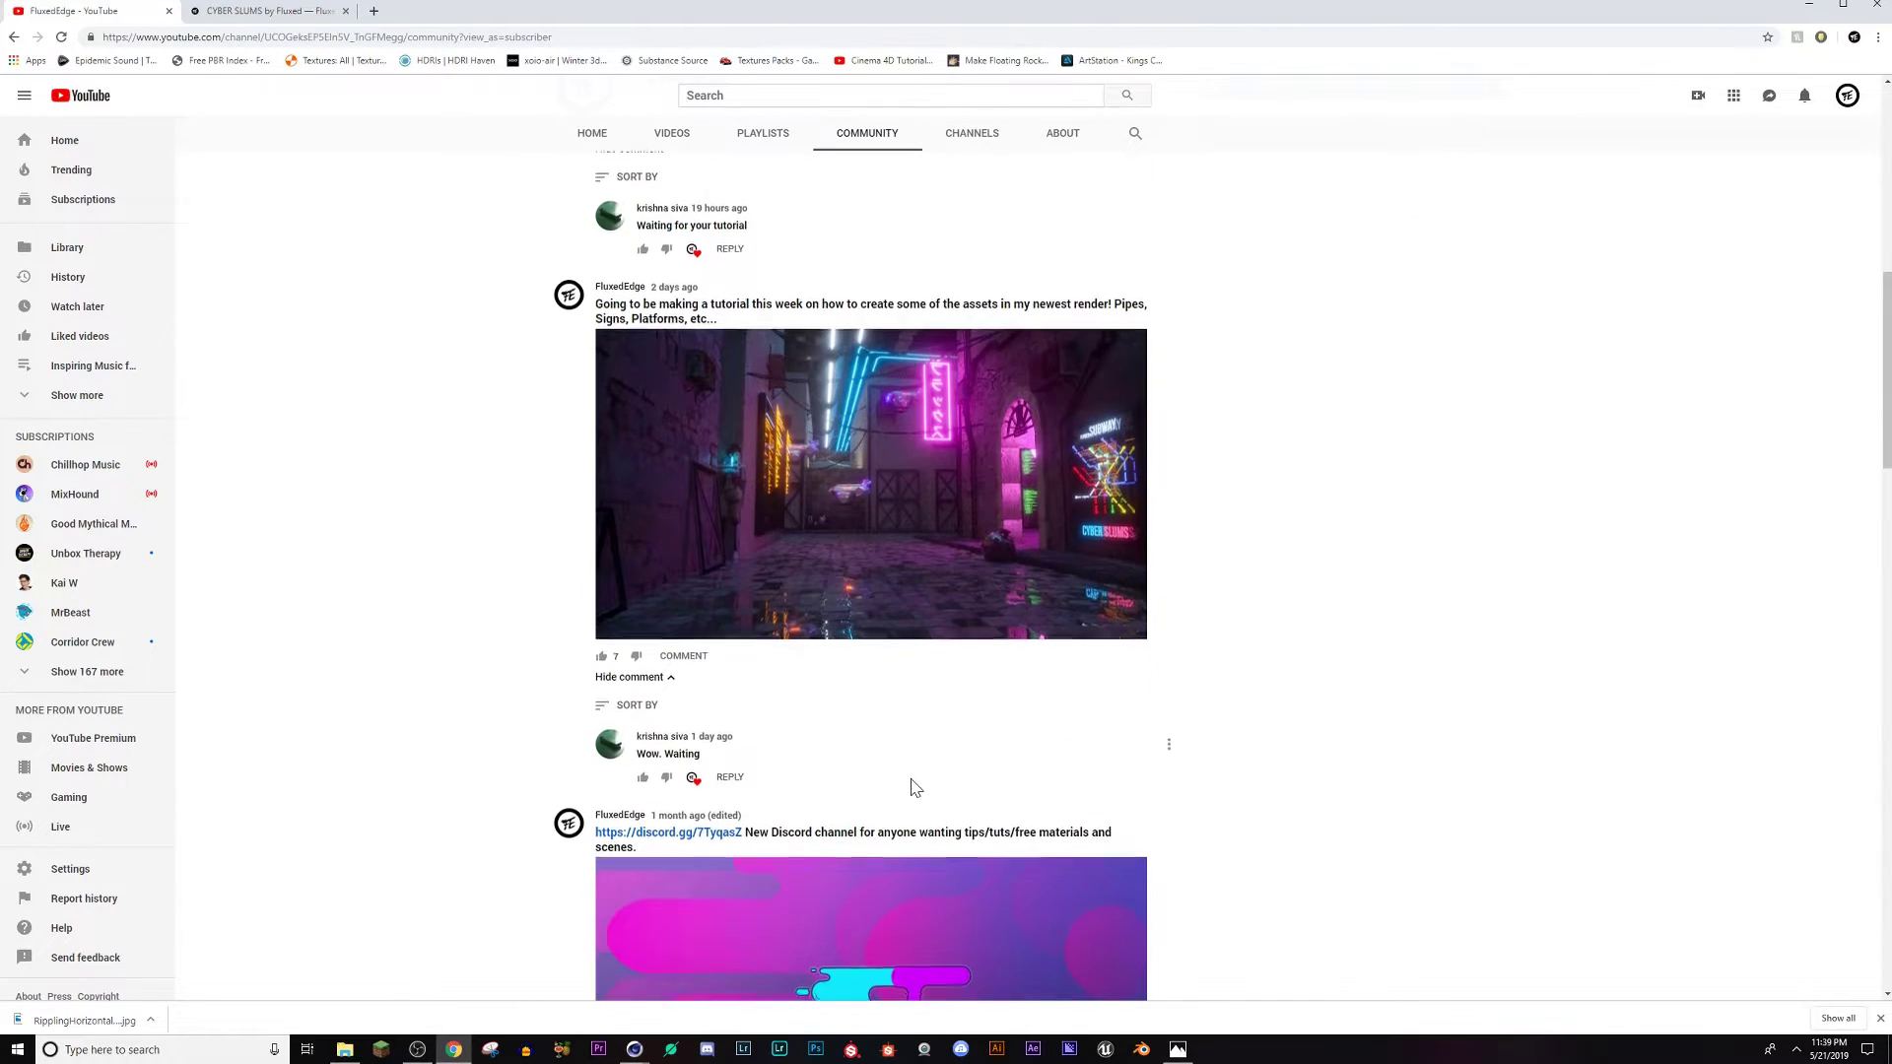
pyautogui.scroll(2, 914, 786)
pyautogui.scroll(5, 910, 784)
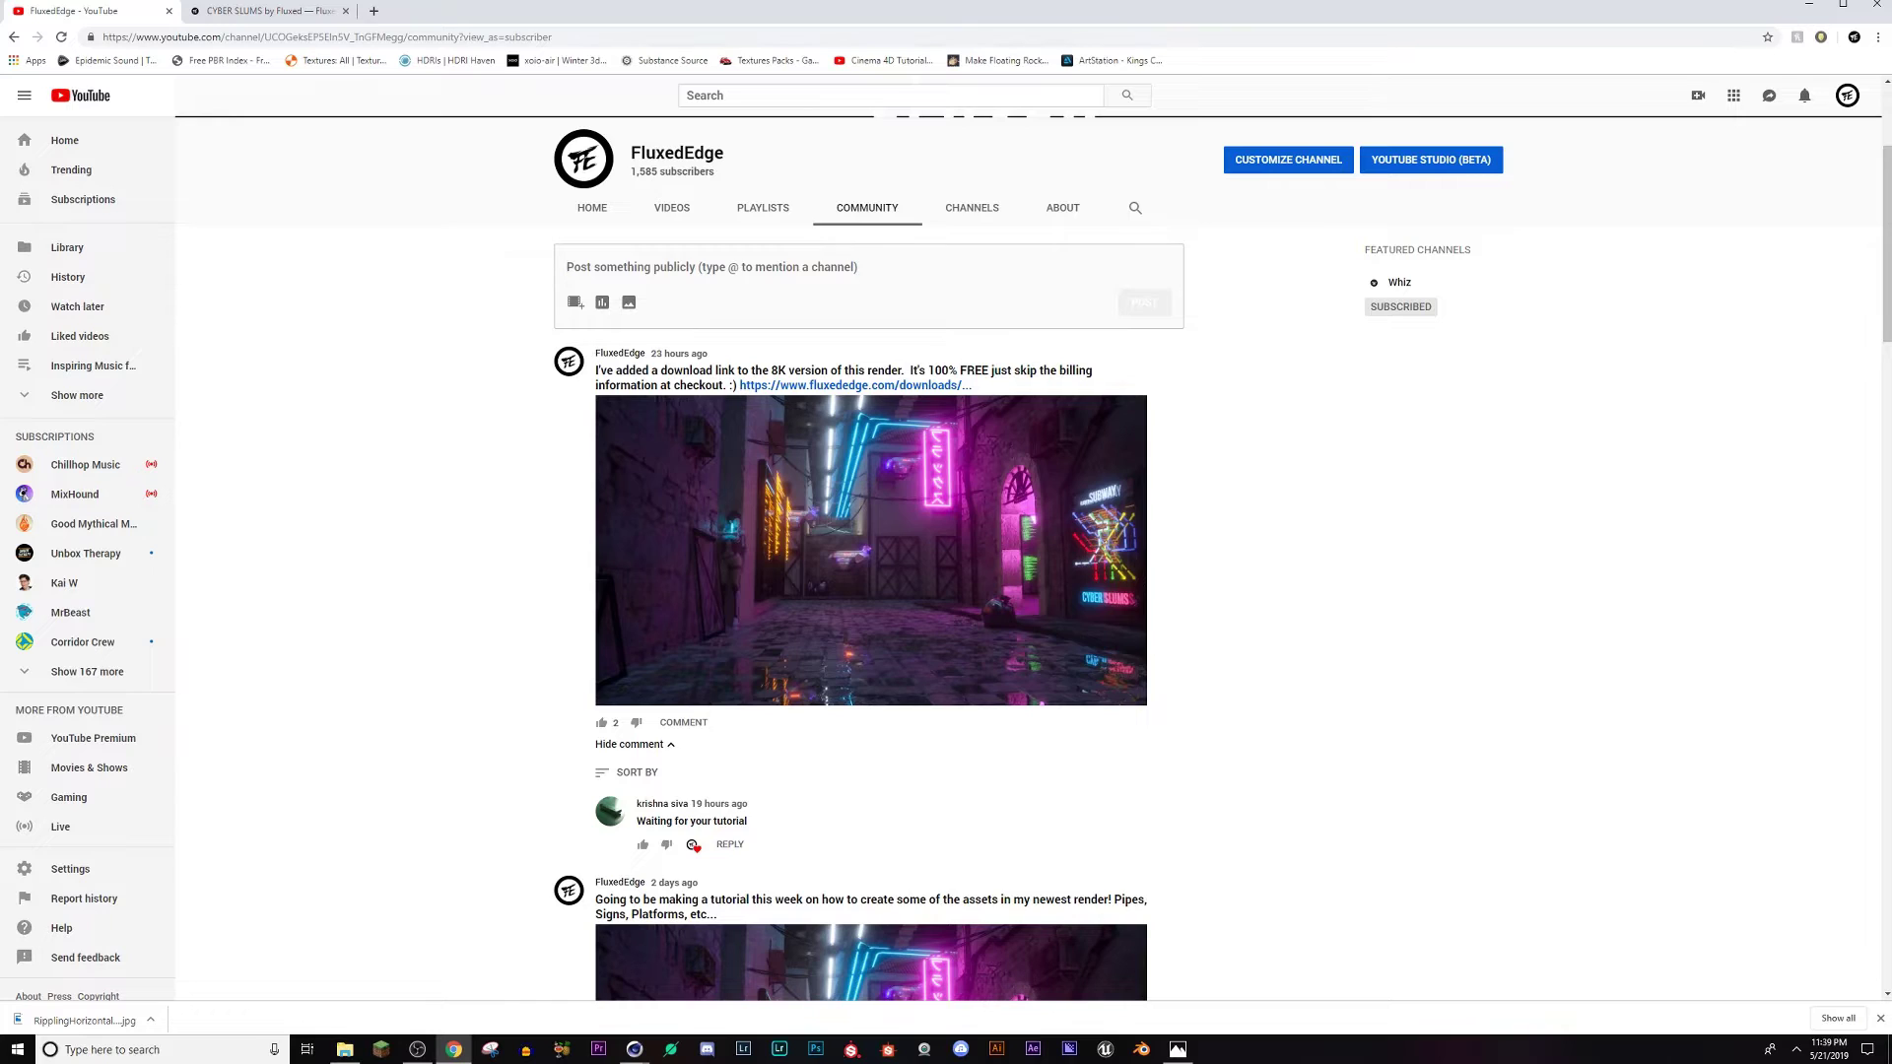
pyautogui.scroll(2, 937, 739)
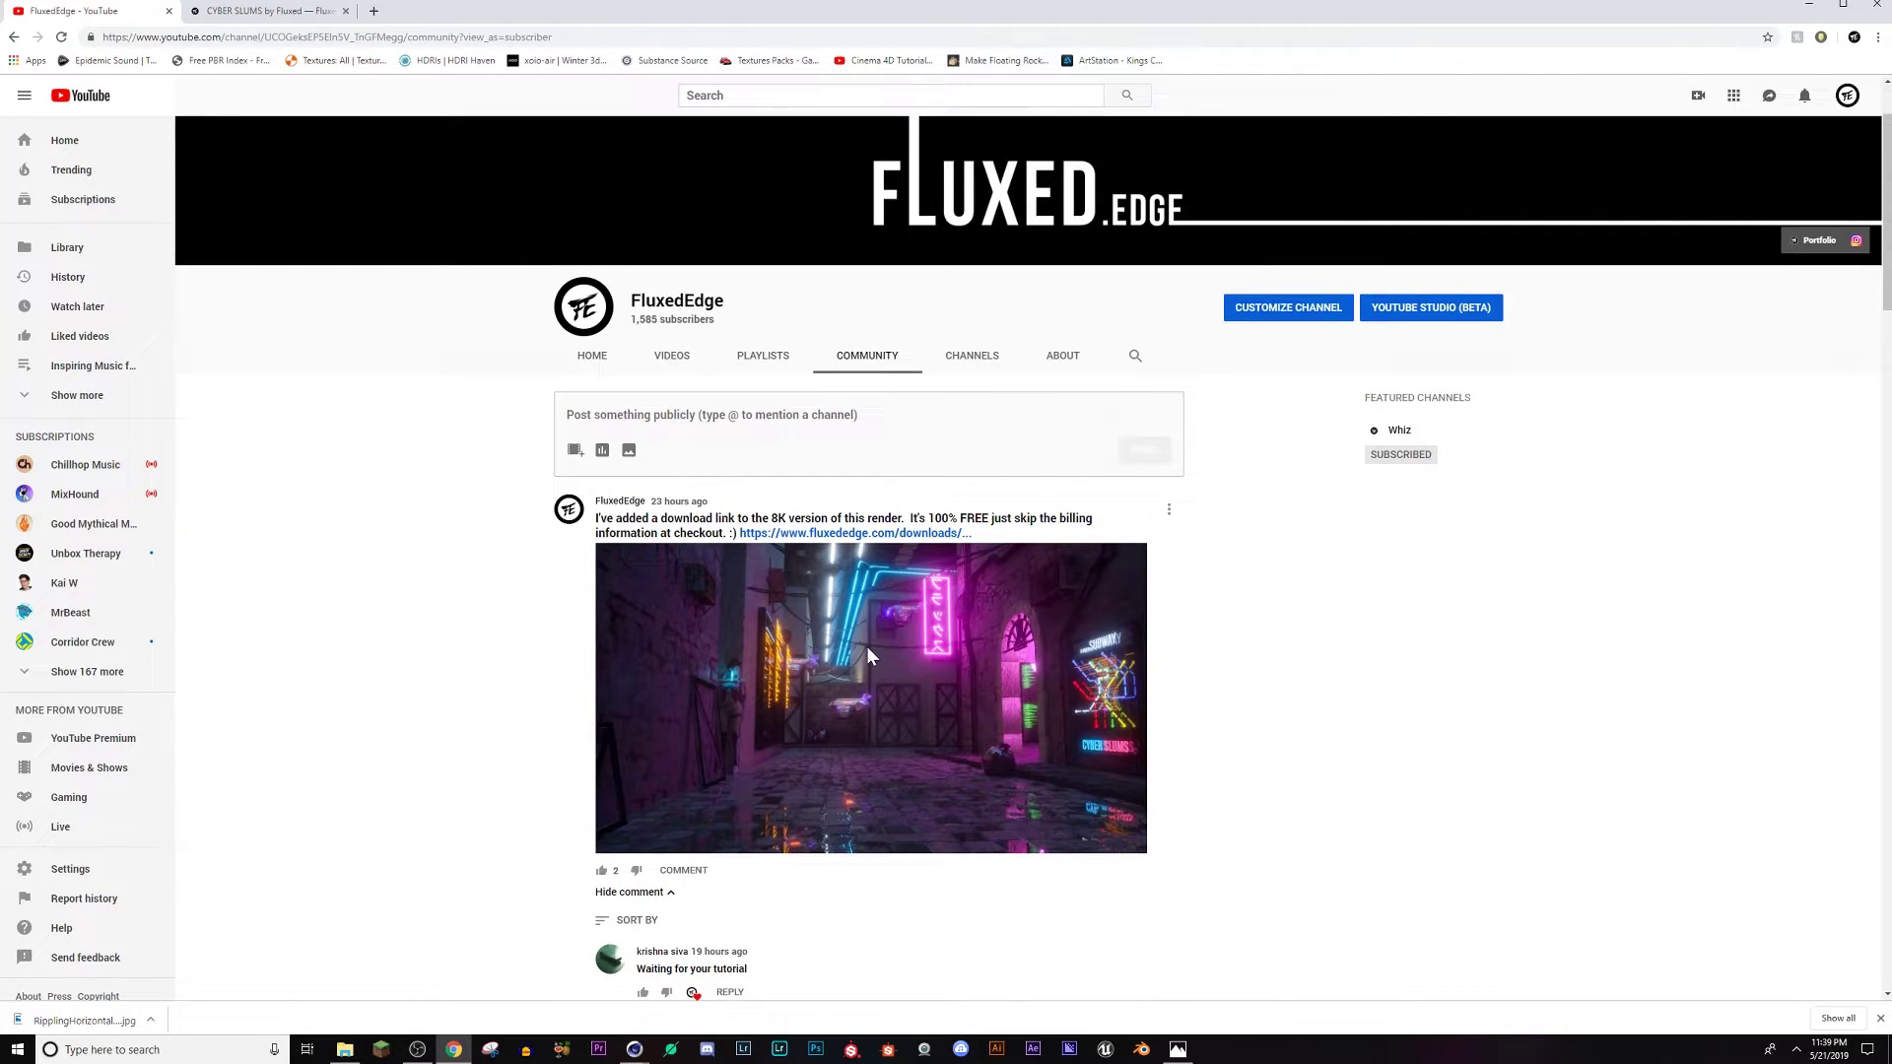
# Follow the post's download link and review the CYBER SLUMS wallpaper page on the FluxedEdge site.
pyautogui.click(918, 534)
pyautogui.click(522, 10)
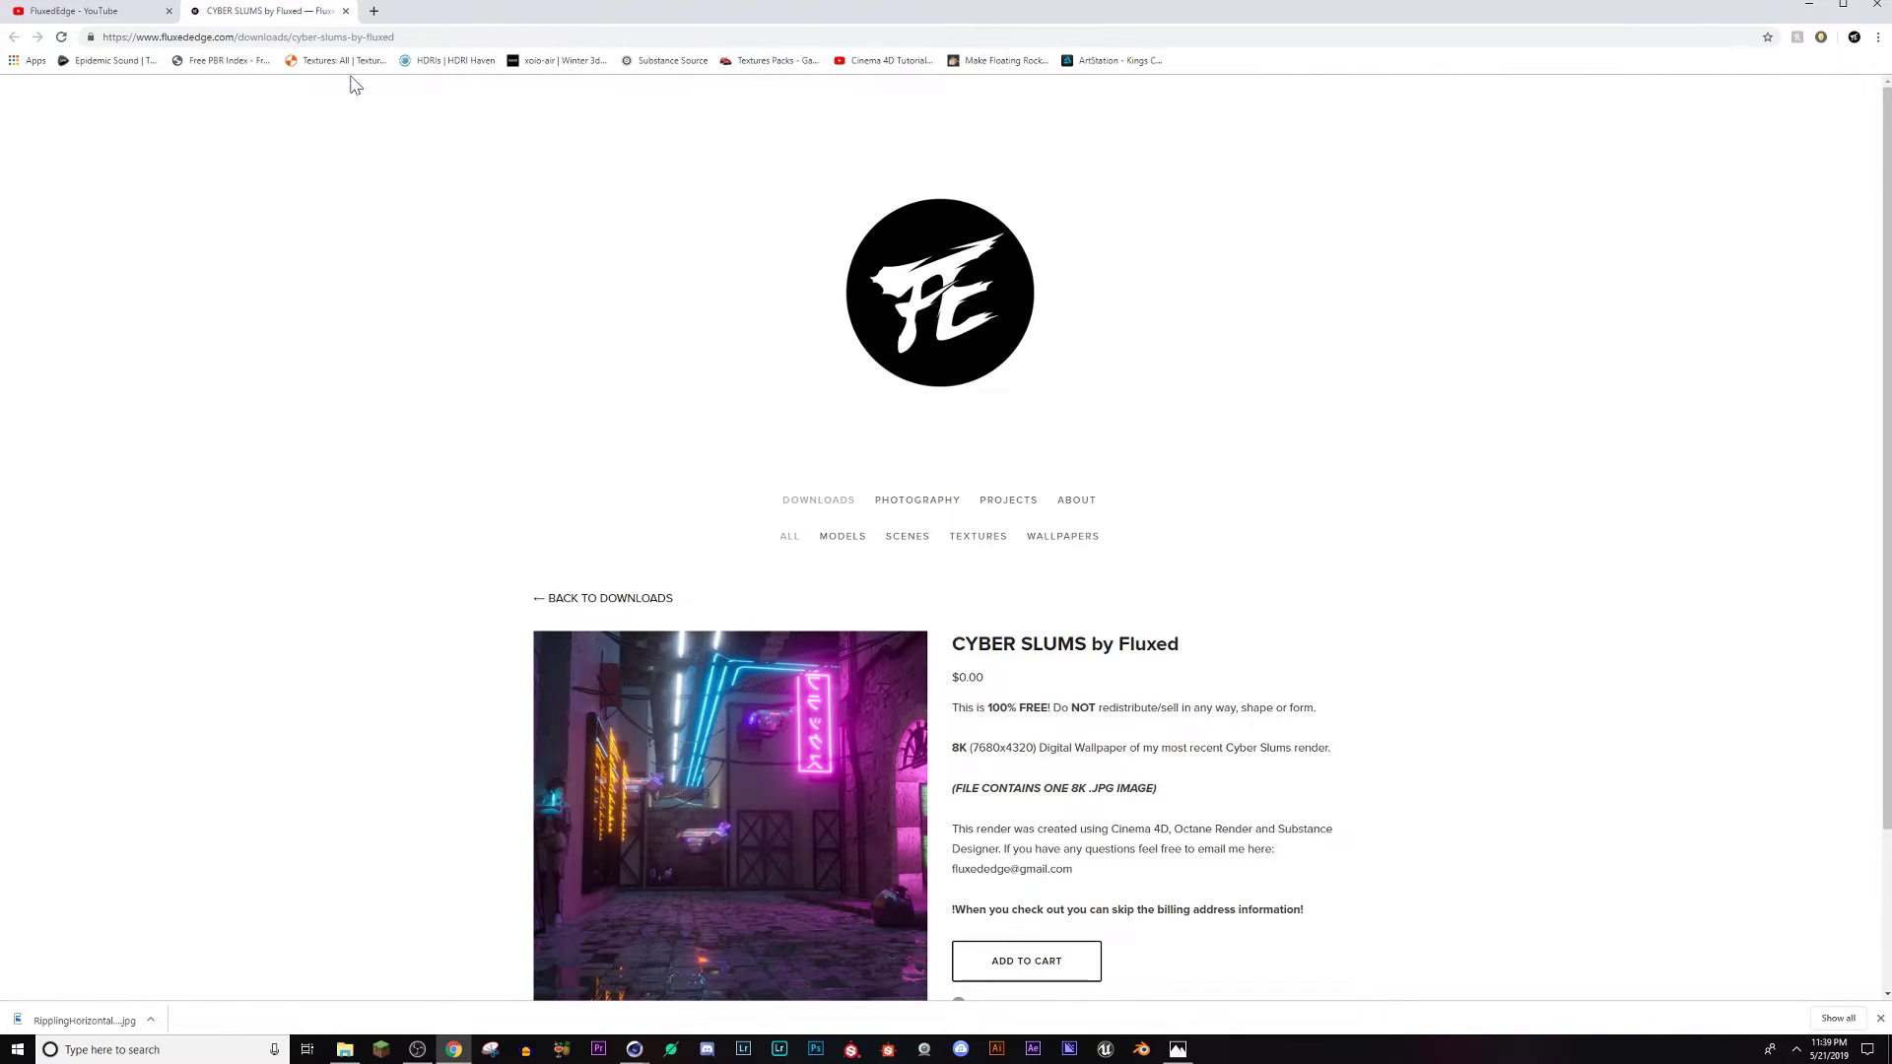
pyautogui.scroll(-2, 456, 537)
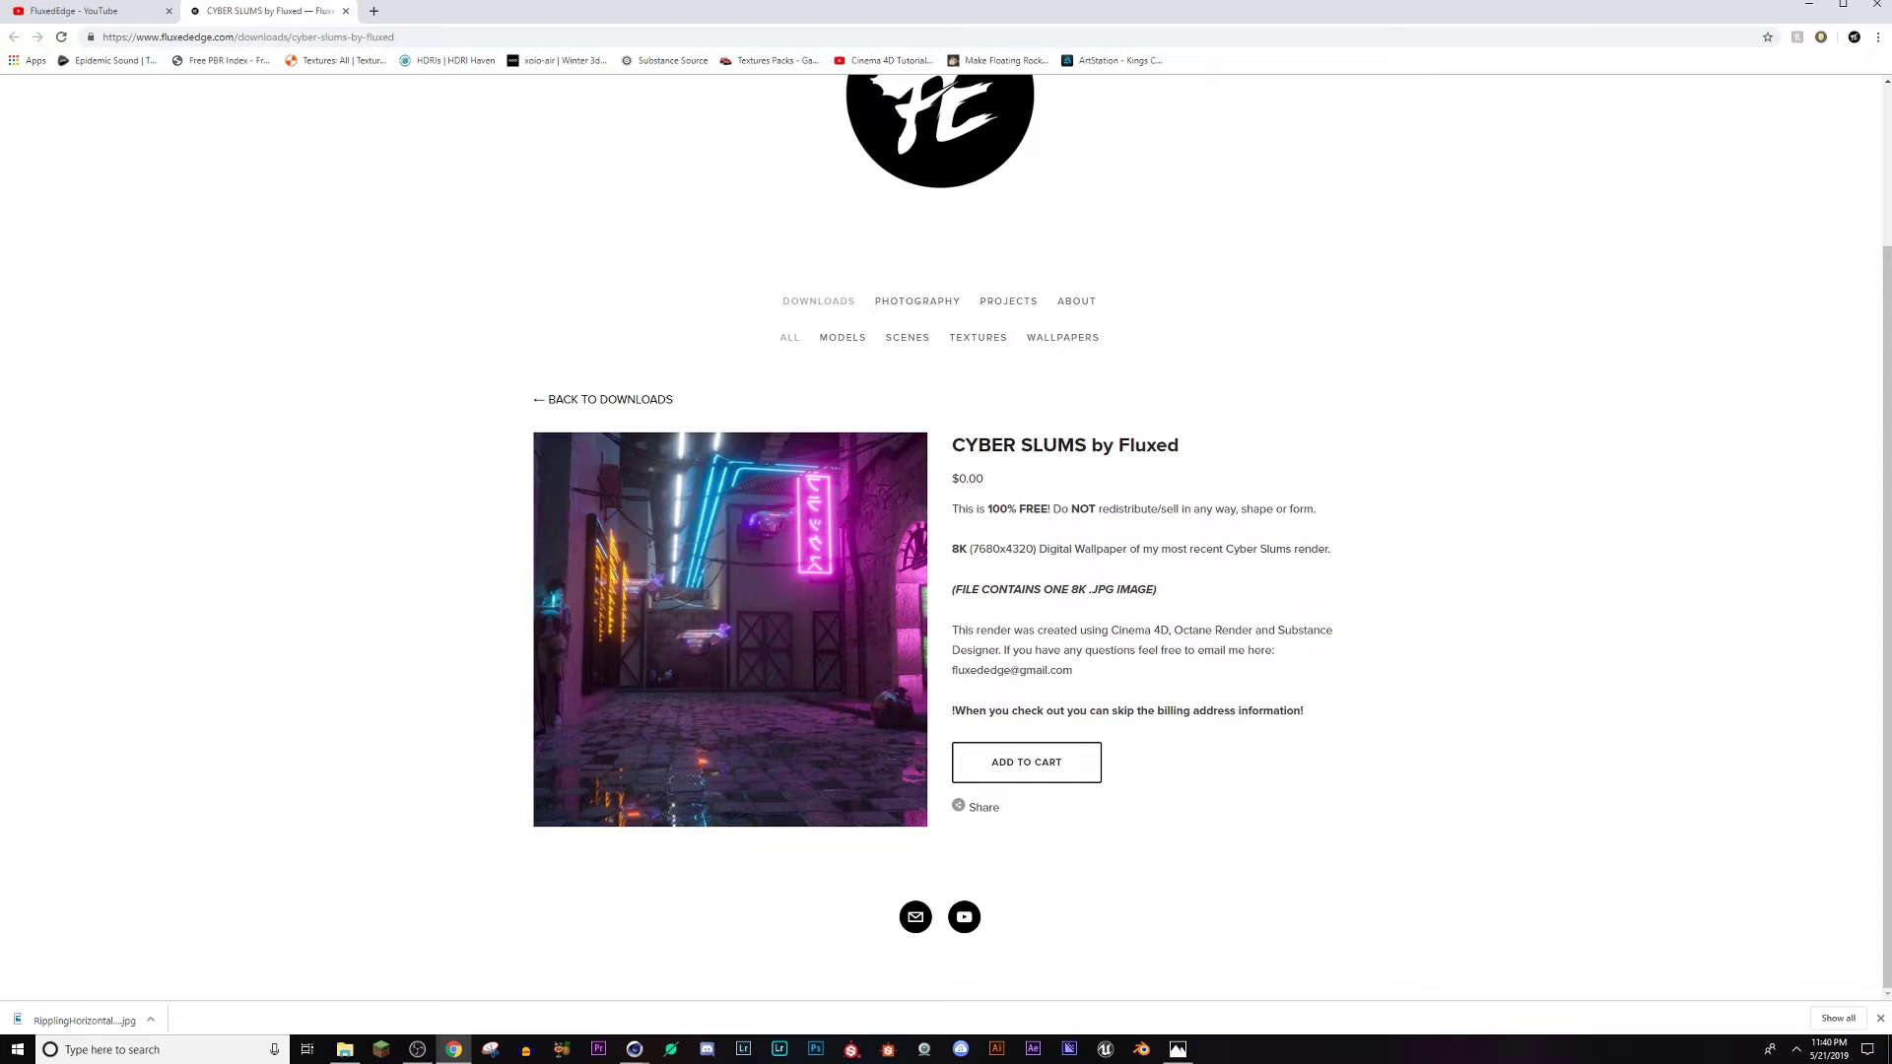